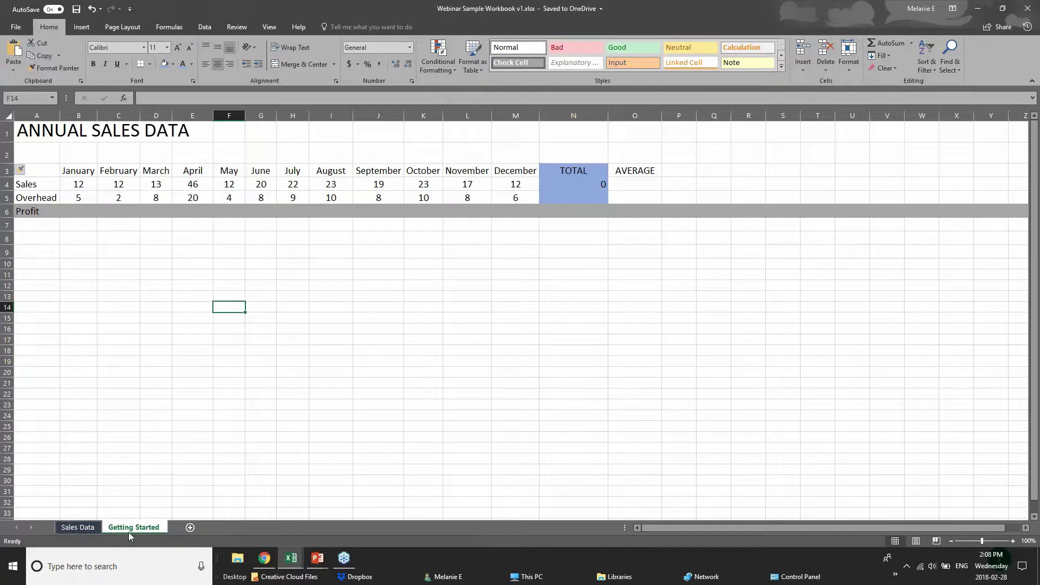
# - Add a blank Sheet1 after Getting Started, then check the Quick Access Toolbar list without changing it
pyautogui.click(190, 527)
pyautogui.click(1026, 10)
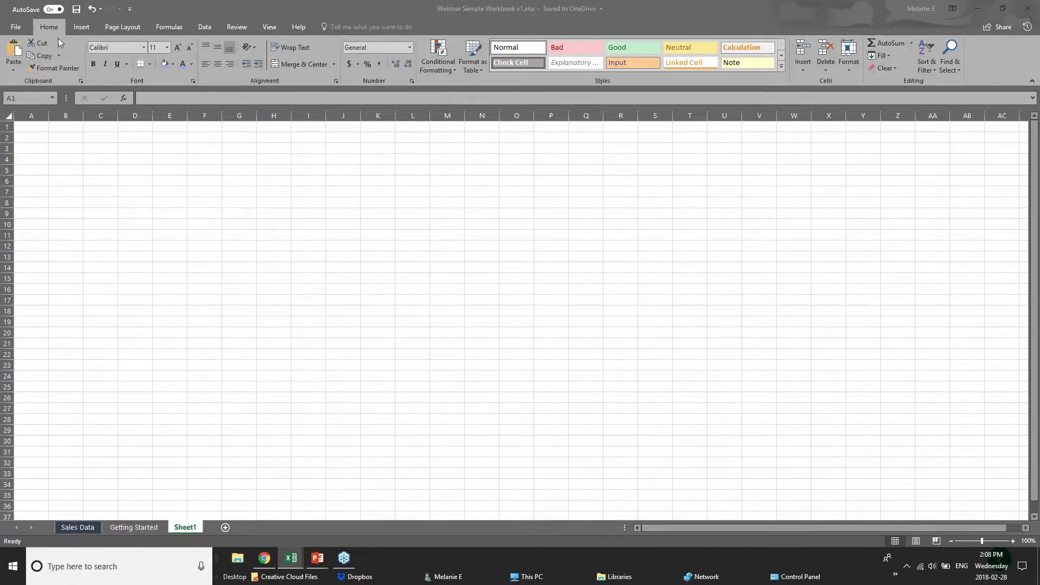
pyautogui.click(129, 8)
pyautogui.click(130, 10)
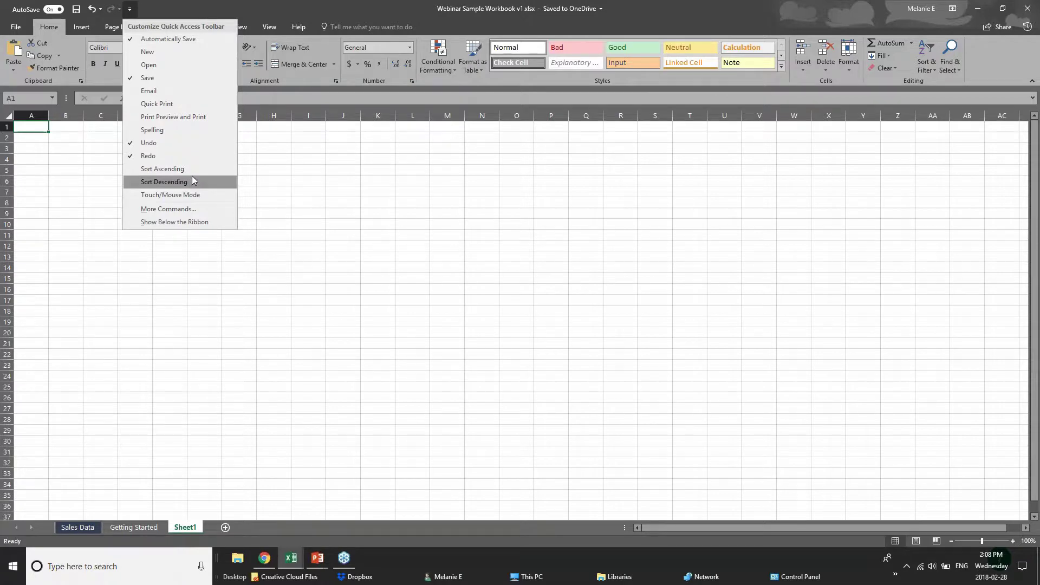
pyautogui.click(212, 4)
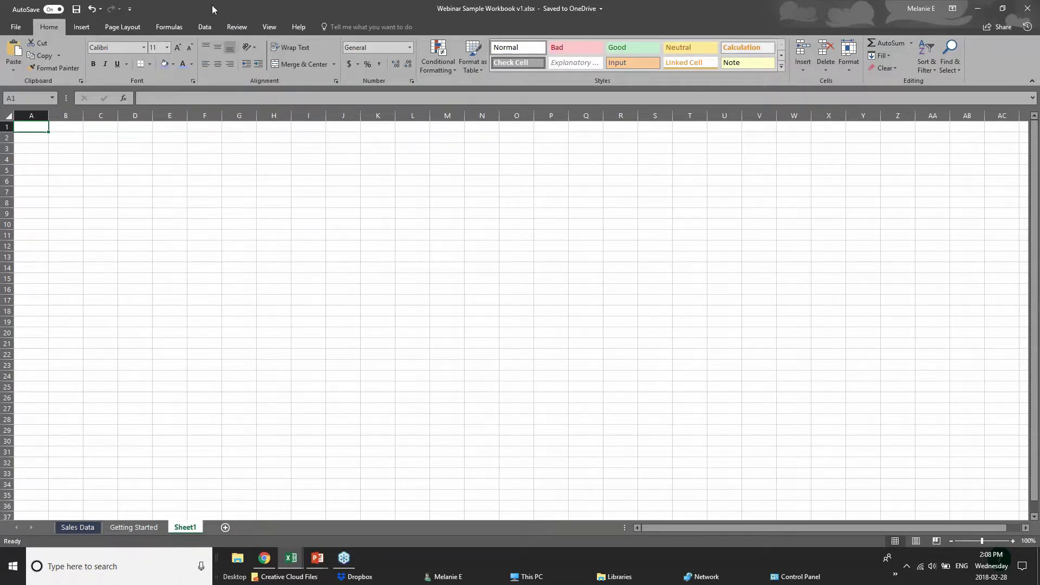
pyautogui.click(16, 28)
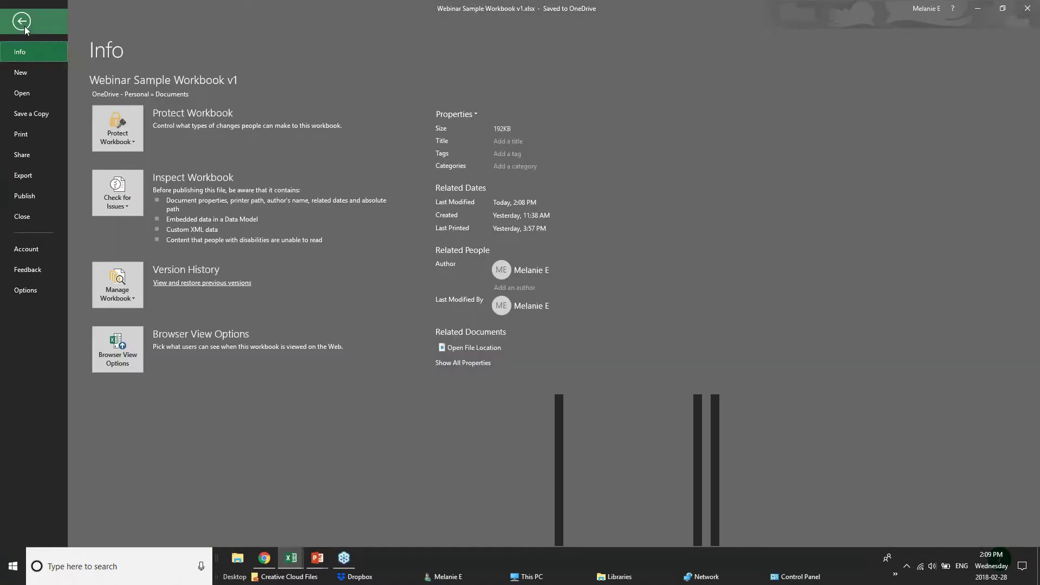
pyautogui.click(24, 24)
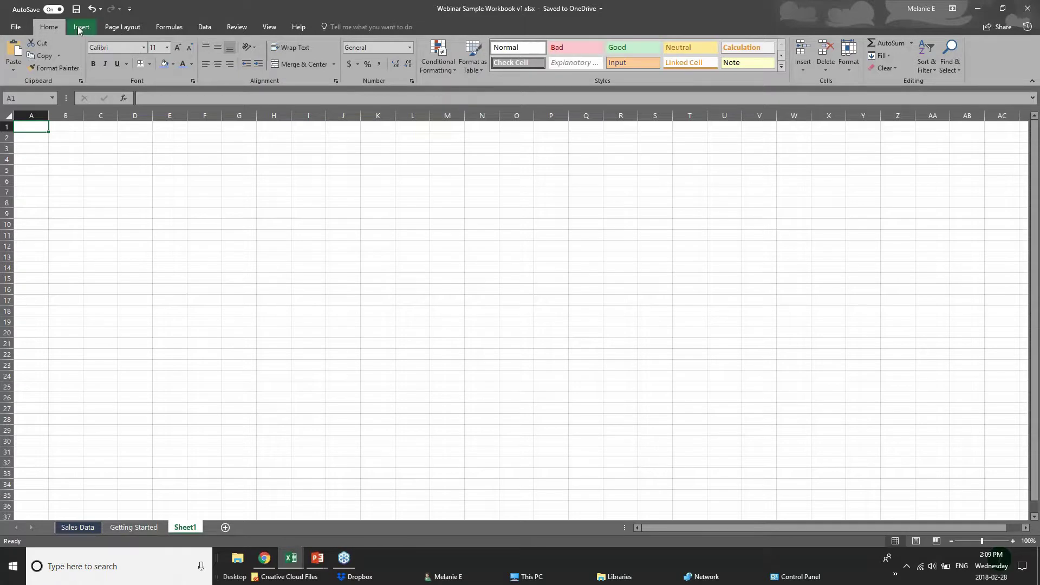
pyautogui.click(80, 27)
pyautogui.click(114, 27)
pyautogui.click(168, 27)
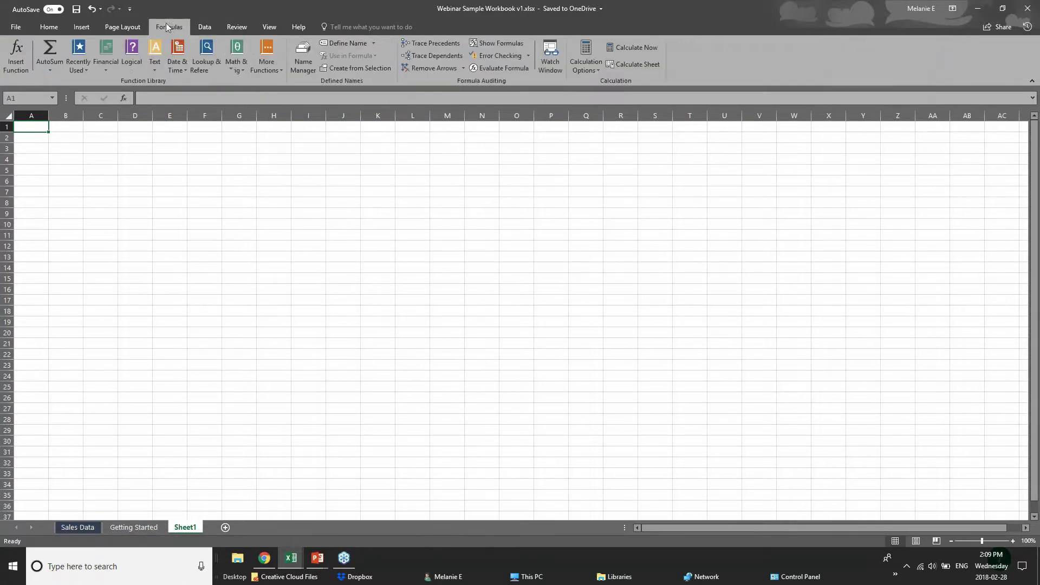
pyautogui.click(200, 27)
pyautogui.click(251, 27)
pyautogui.click(271, 27)
pyautogui.click(299, 27)
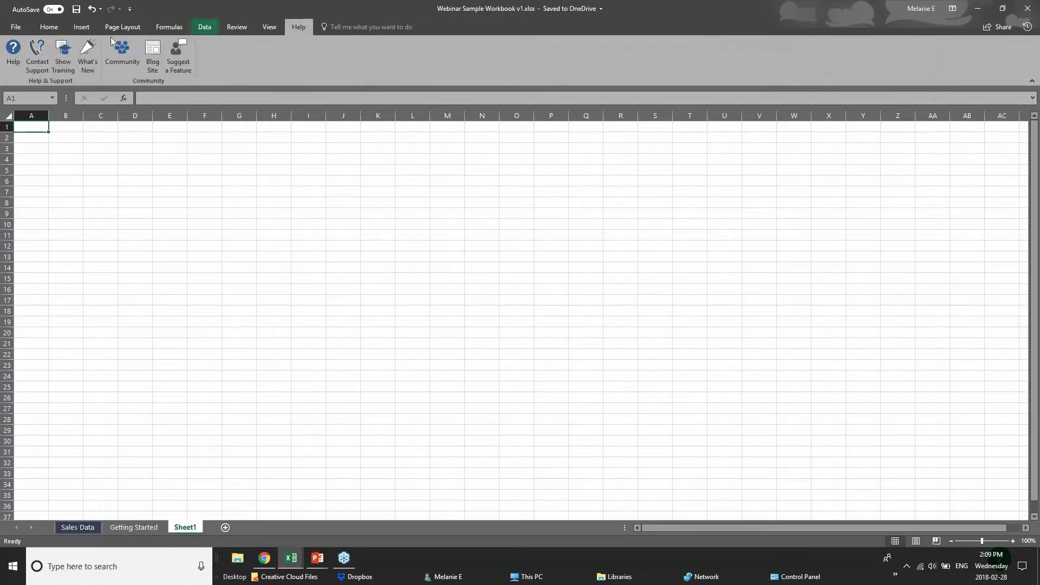
pyautogui.click(50, 29)
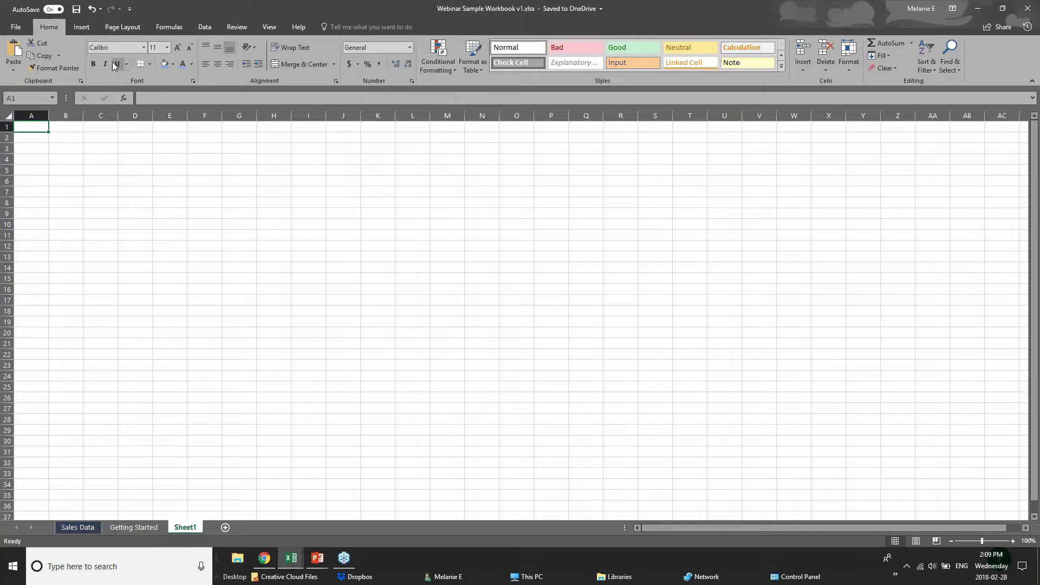
pyautogui.click(87, 34)
pyautogui.click(119, 27)
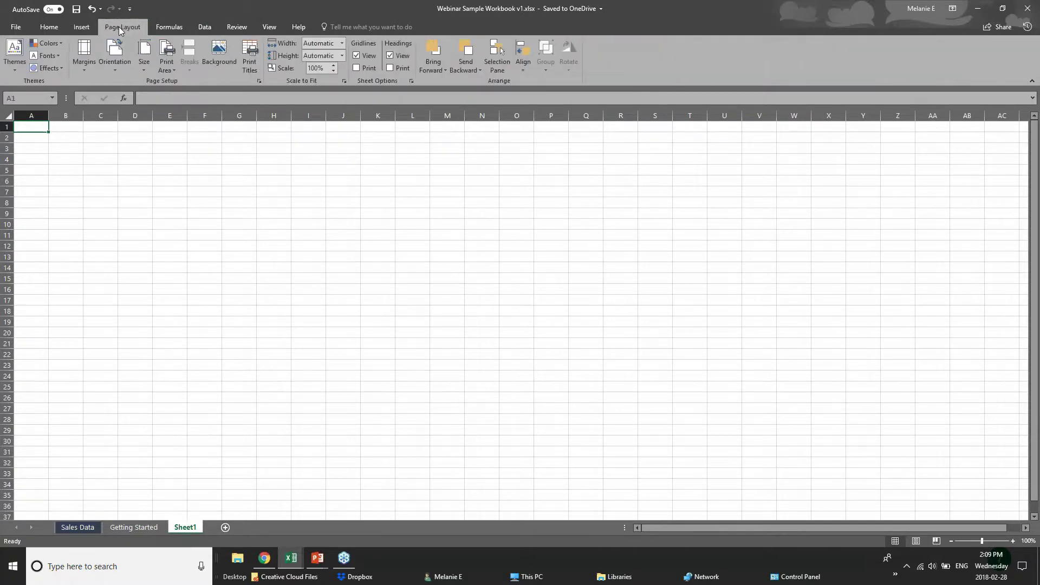
pyautogui.click(170, 30)
pyautogui.click(82, 28)
pyautogui.click(57, 28)
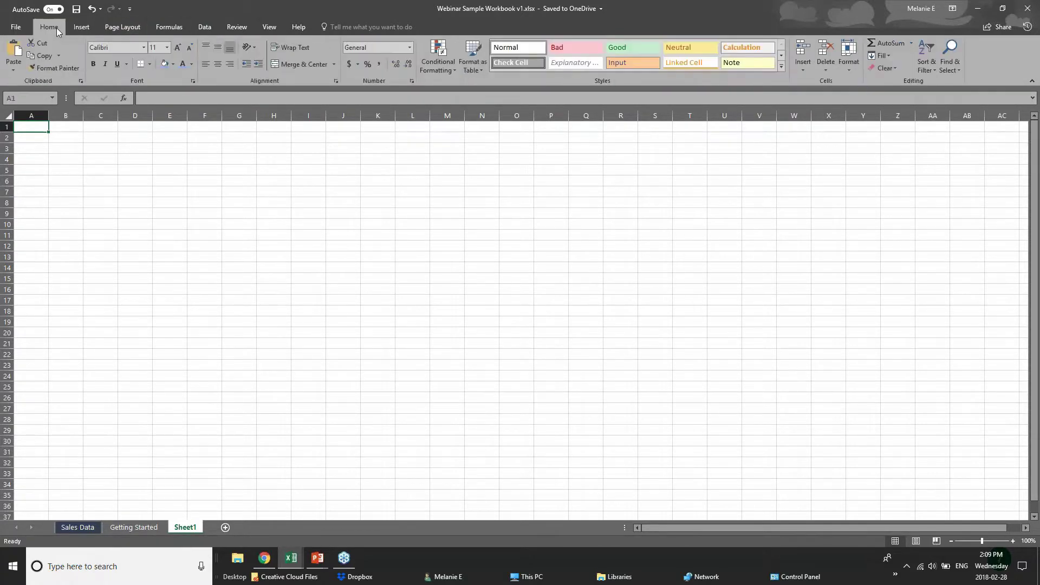
pyautogui.click(135, 148)
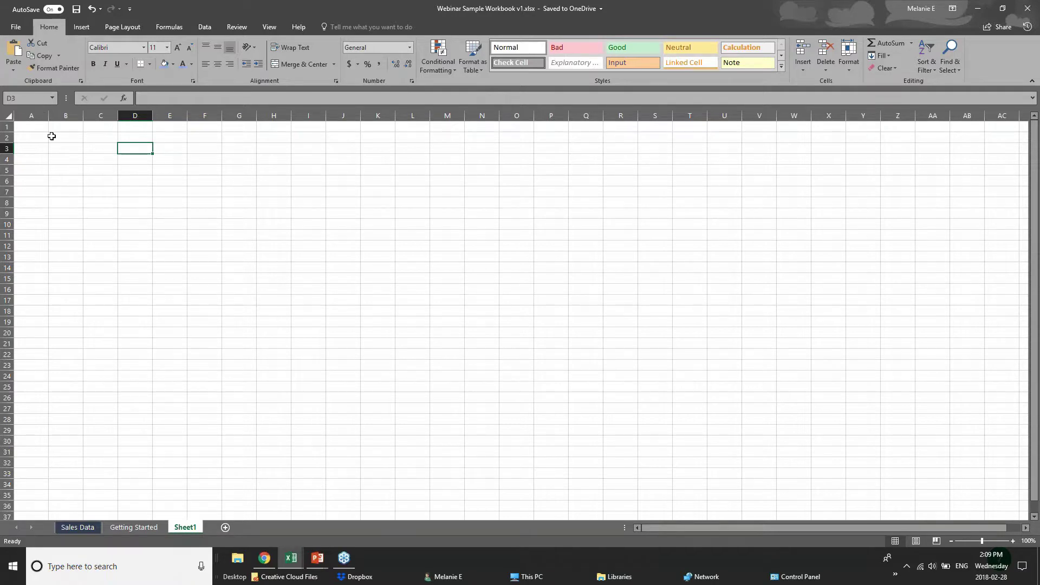
pyautogui.click(30, 100)
pyautogui.click(24, 99)
pyautogui.click(142, 149)
pyautogui.click(67, 145)
pyautogui.click(108, 148)
pyautogui.click(133, 148)
pyautogui.click(166, 149)
pyautogui.click(25, 98)
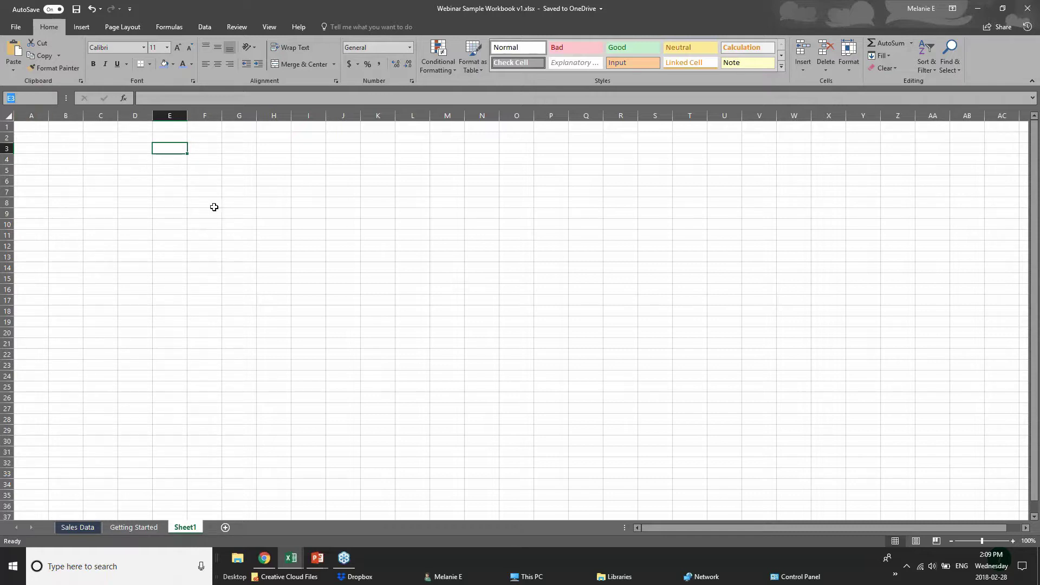
pyautogui.click(173, 149)
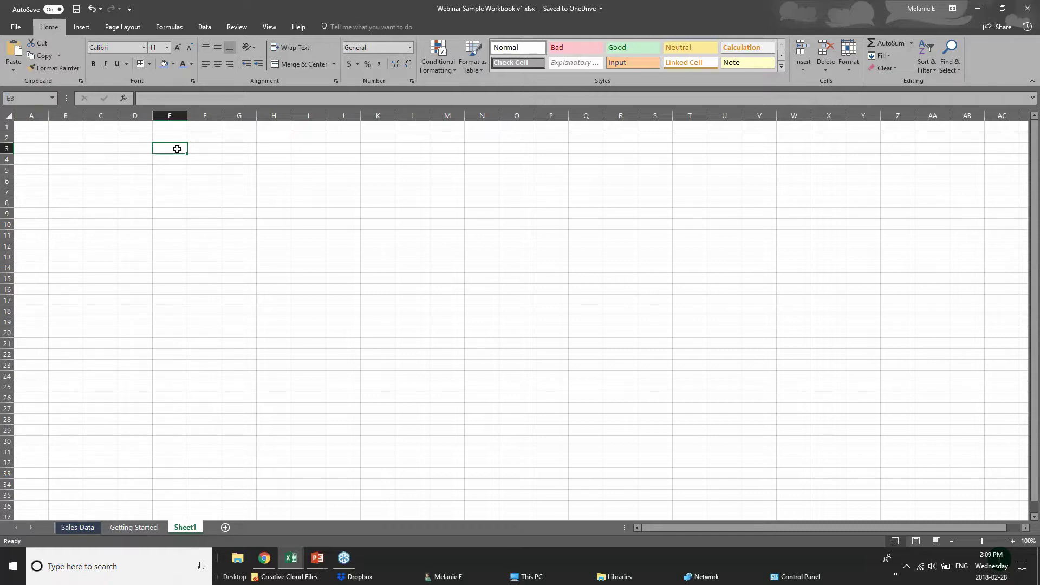
pyautogui.click(26, 146)
# - Widen column A and enter the label 'Sales Numbers' in A3, fixing the typo
pyautogui.moveTo(49, 115); pyautogui.dragTo(83, 115)
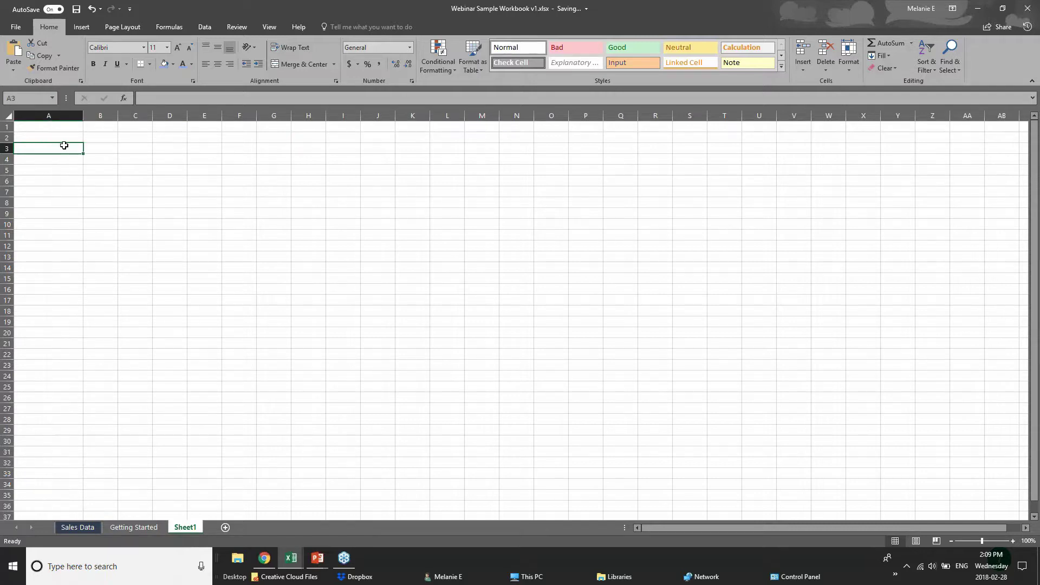
pyautogui.doubleClick(66, 146)
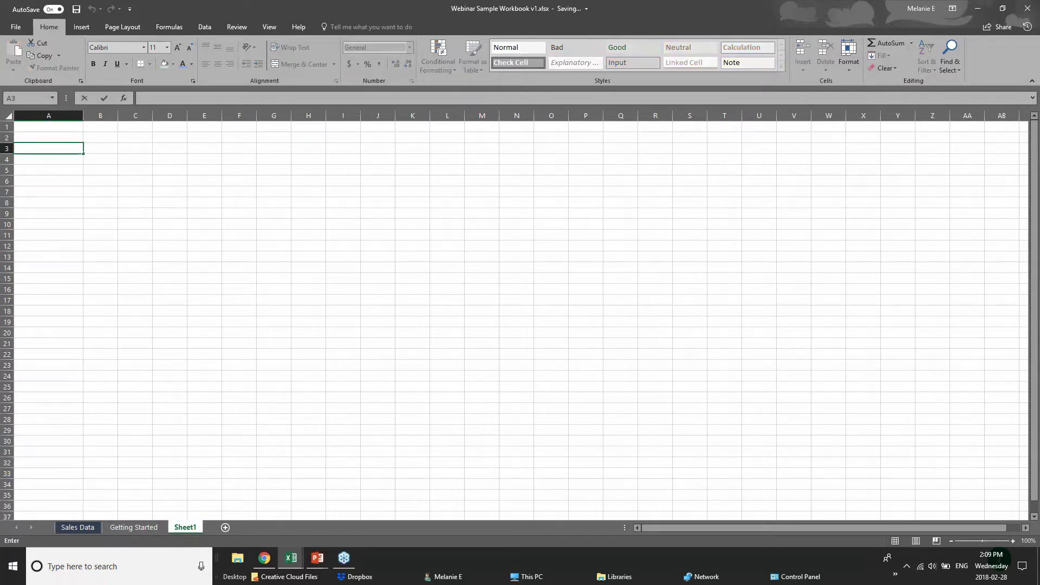
pyautogui.write('Sales Numnbers')
pyautogui.press('BackSpace')
pyautogui.press('BackSpace')
pyautogui.press('BackSpace')
pyautogui.press('BackSpace')
pyautogui.write('bers')
pyautogui.click(65, 170)
pyautogui.click(64, 148)
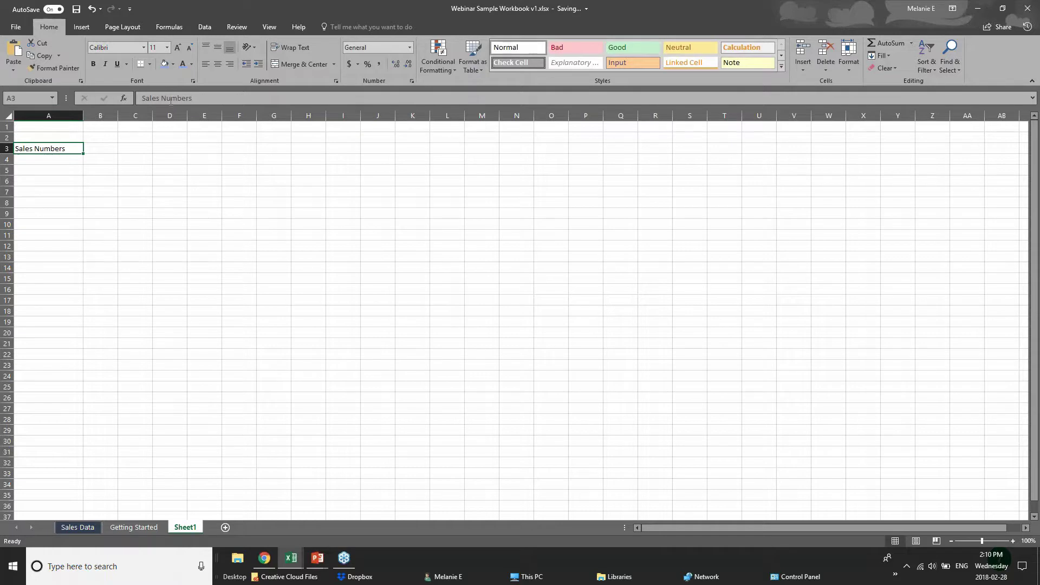
pyautogui.click(59, 160)
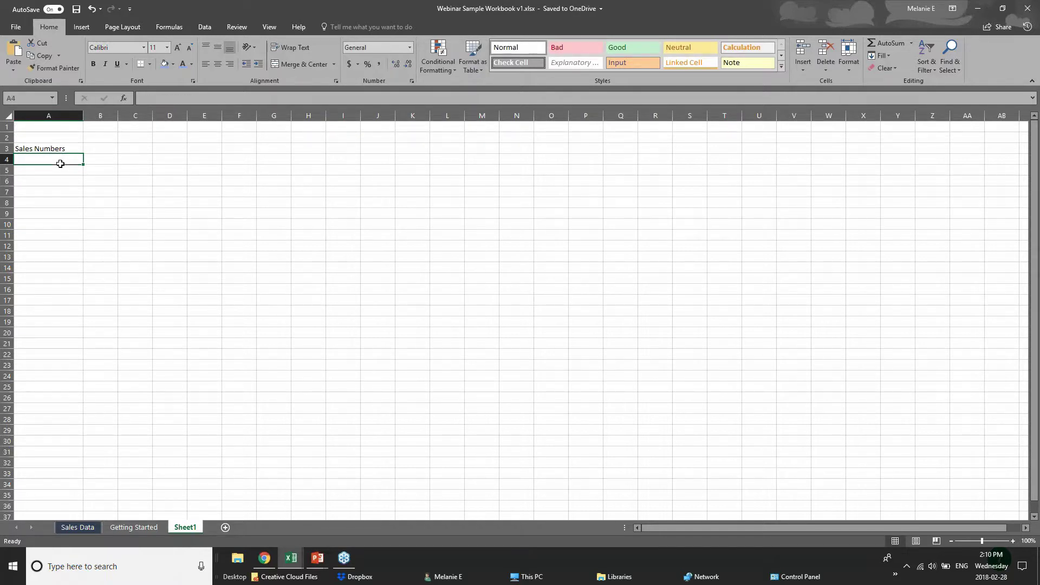
# - Enter 'Jan 2018' in B2 as the month heading and 20 in B3
pyautogui.click(157, 98)
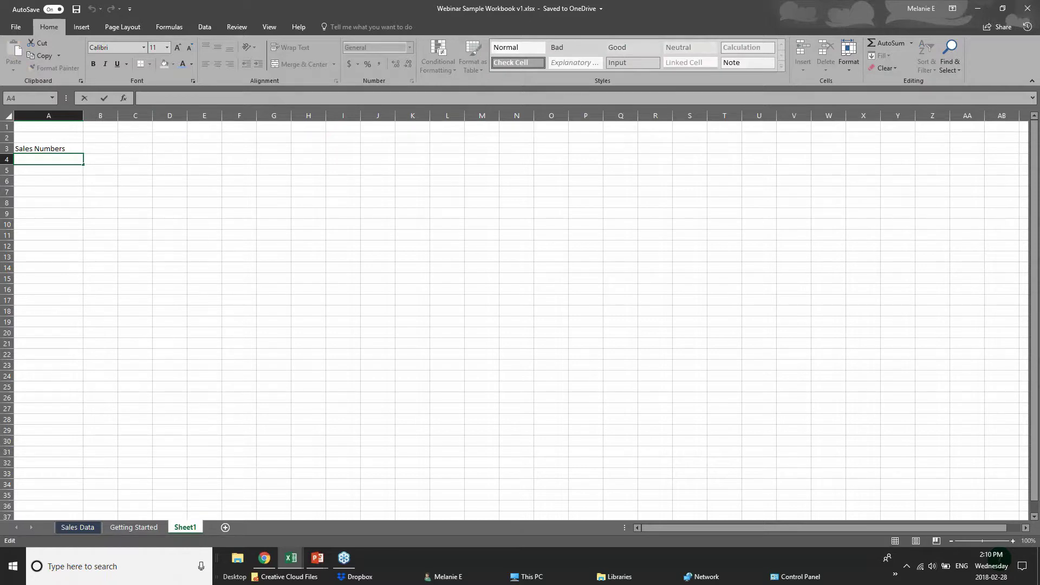
pyautogui.click(101, 152)
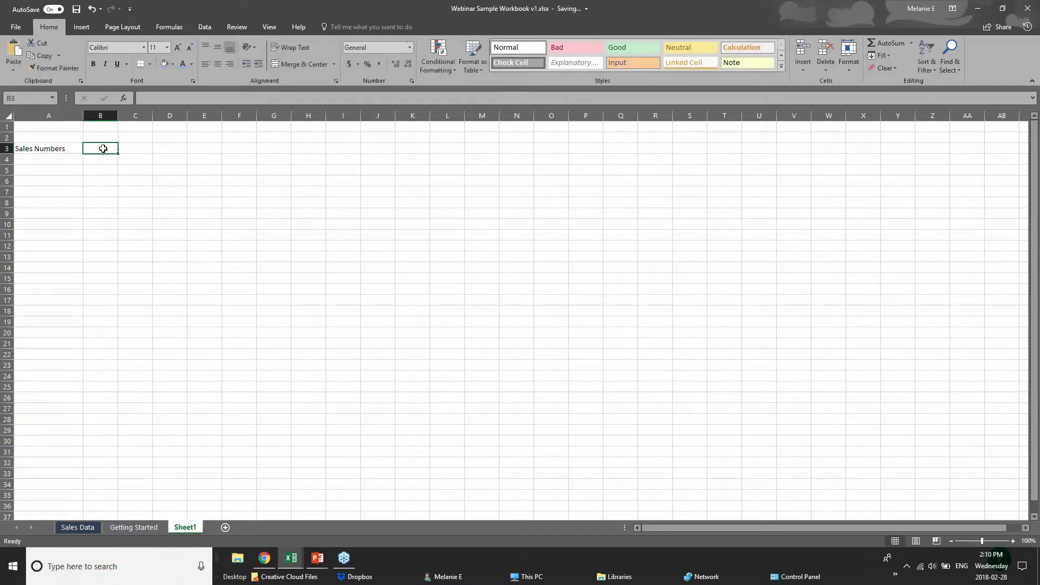
pyautogui.click(95, 137)
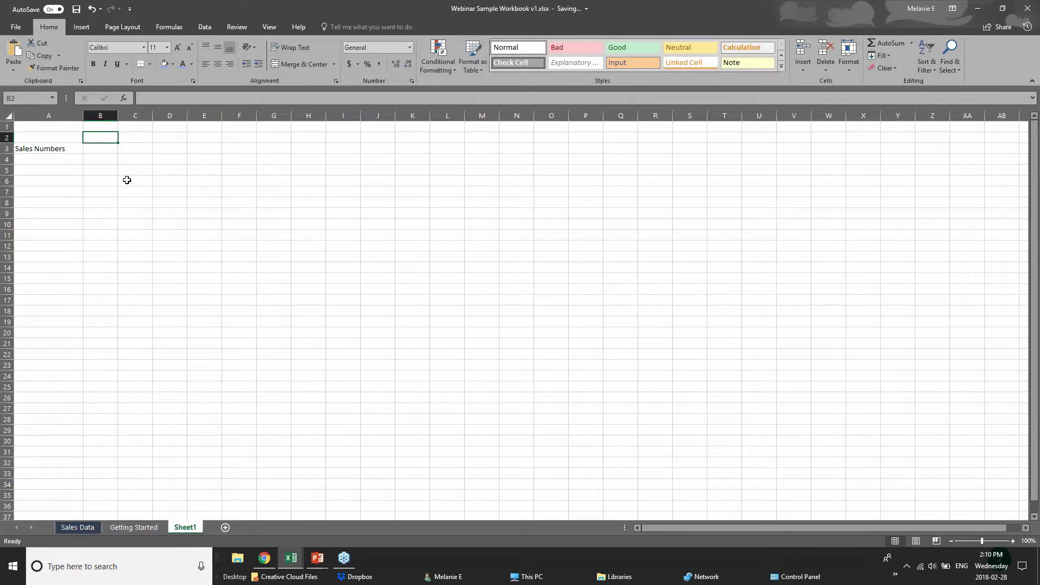
pyautogui.write('Jan 2018')
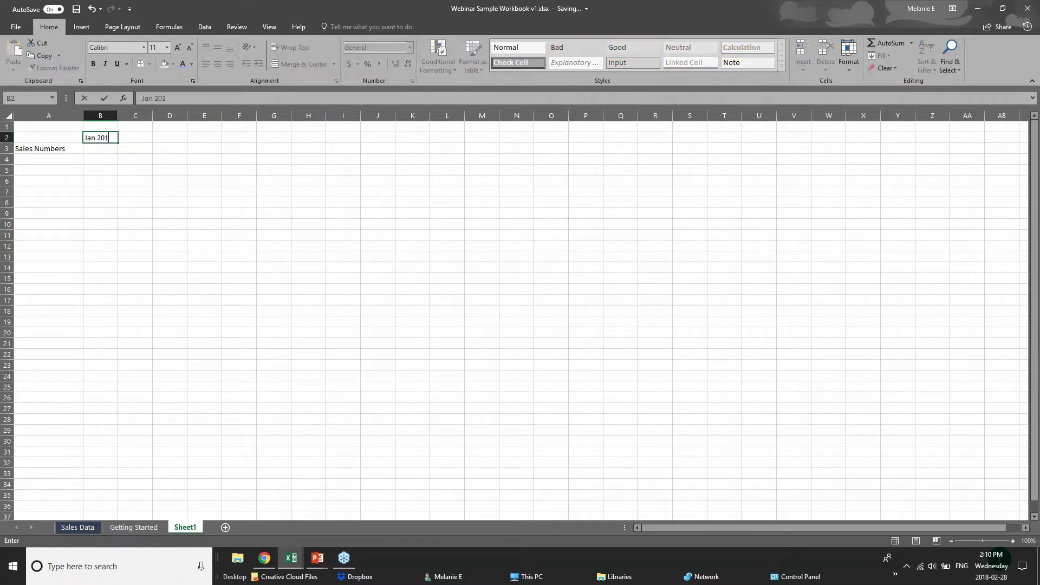
pyautogui.click(106, 149)
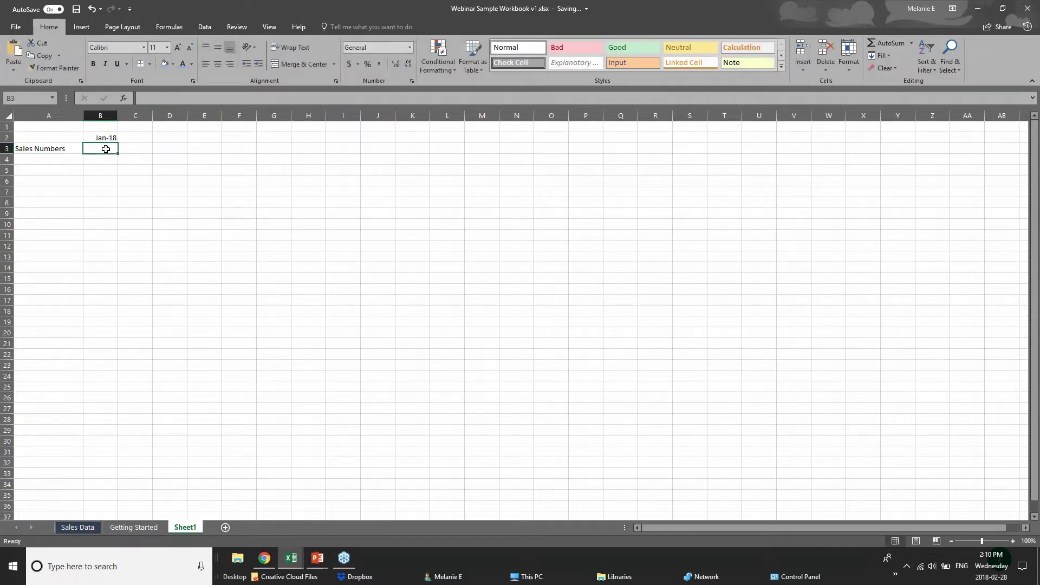
pyautogui.write('20')
pyautogui.click(64, 169)
# - Review A3, B3 and the B2 date without changing them
pyautogui.click(57, 151)
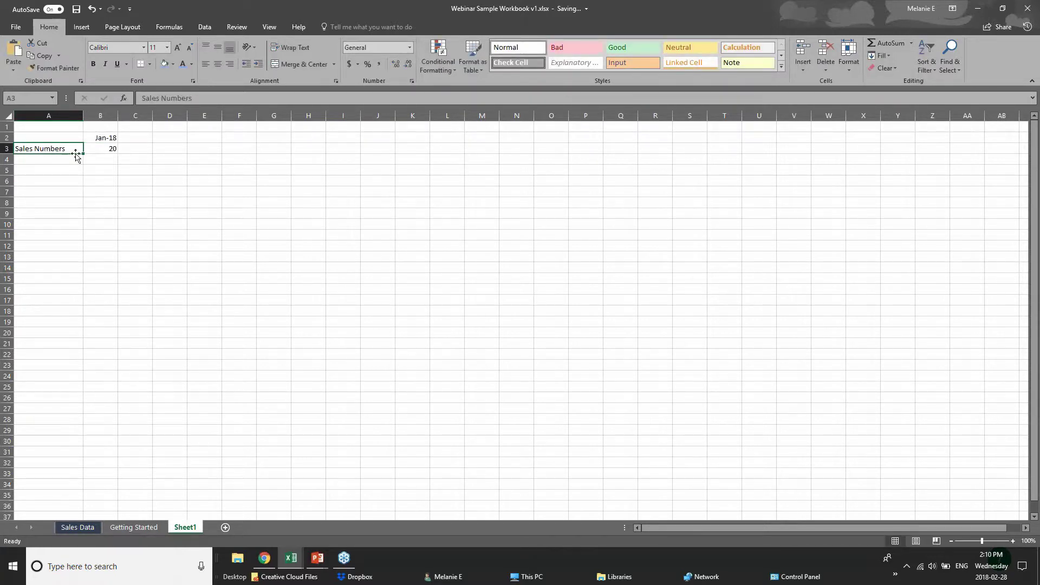
pyautogui.click(114, 153)
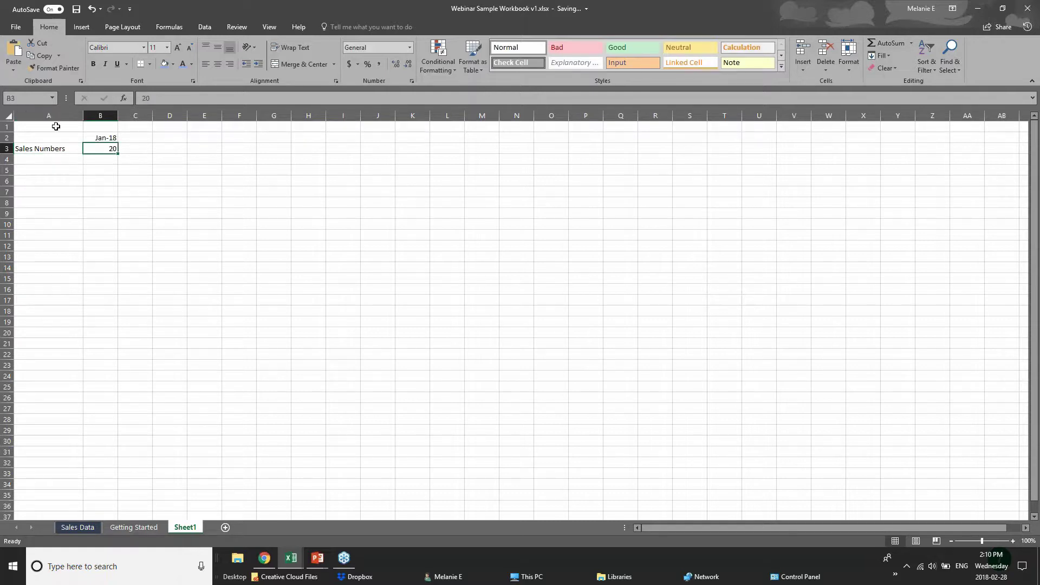
pyautogui.click(45, 152)
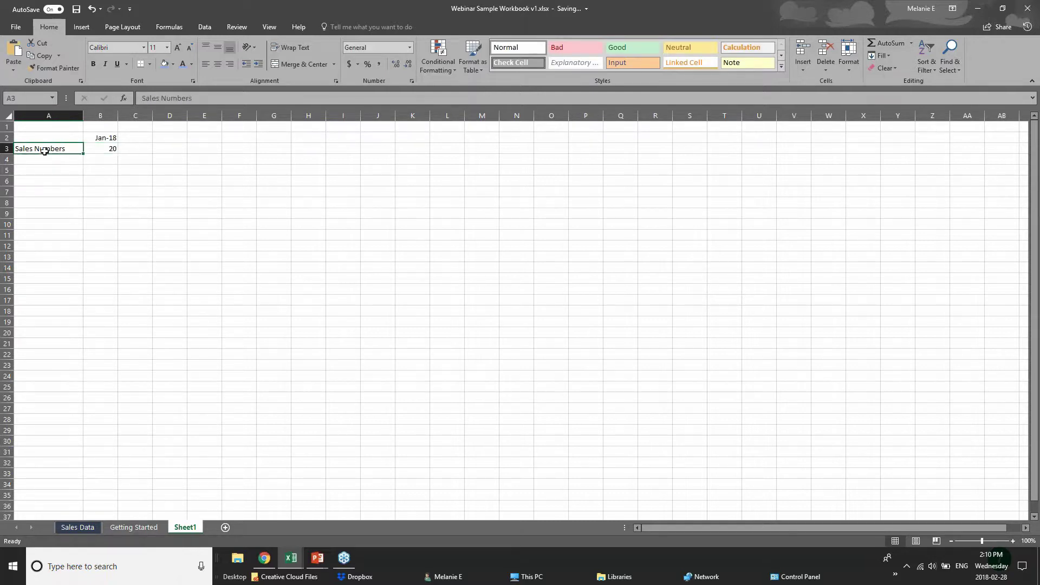
pyautogui.click(97, 139)
pyautogui.press('F2')
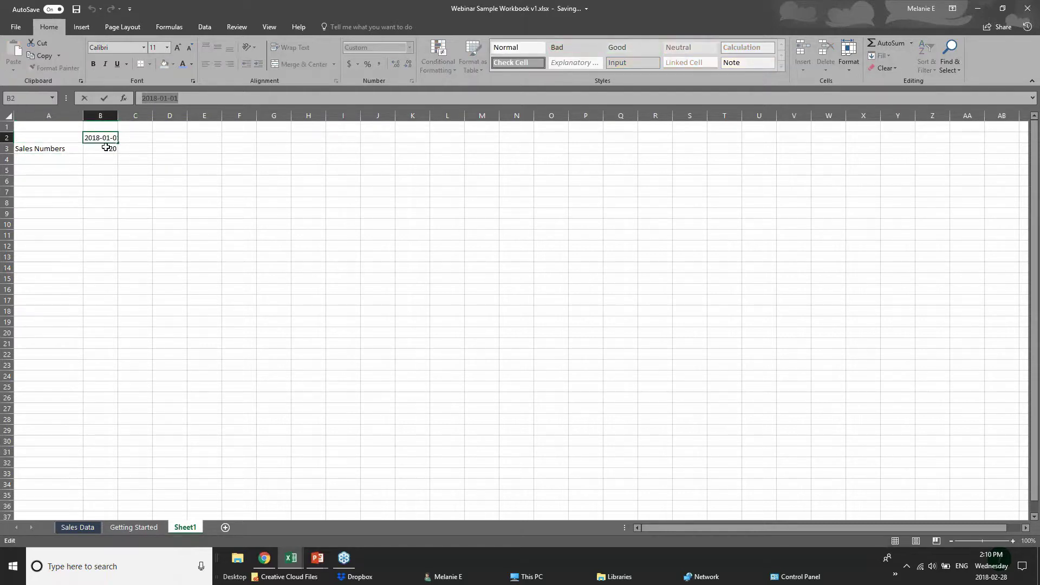
pyautogui.press('Escape')
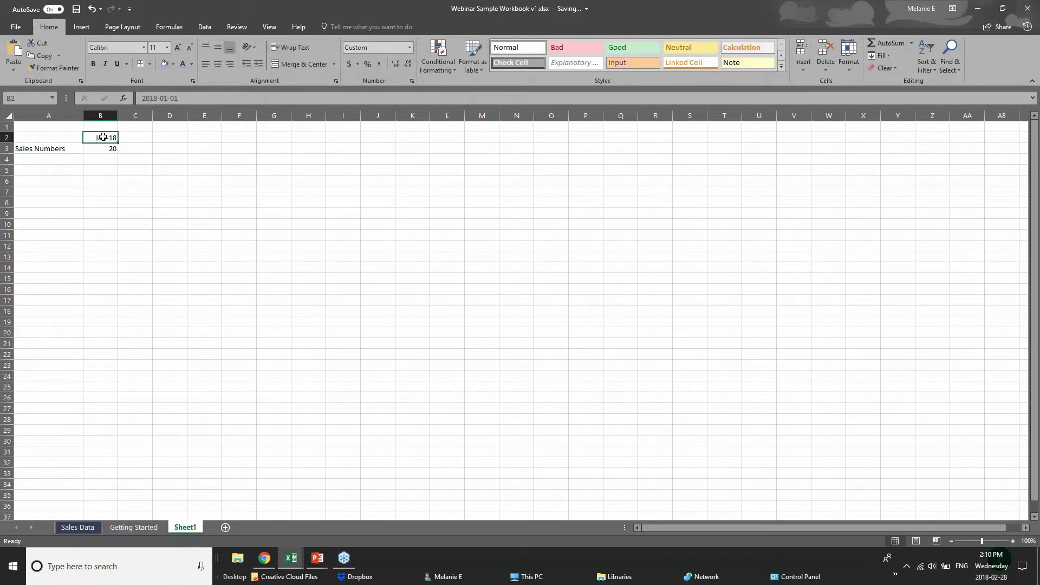
# - Check that B2 holds 2018-01-01 and confirm it so it shows as Jan-18
pyautogui.doubleClick(91, 137)
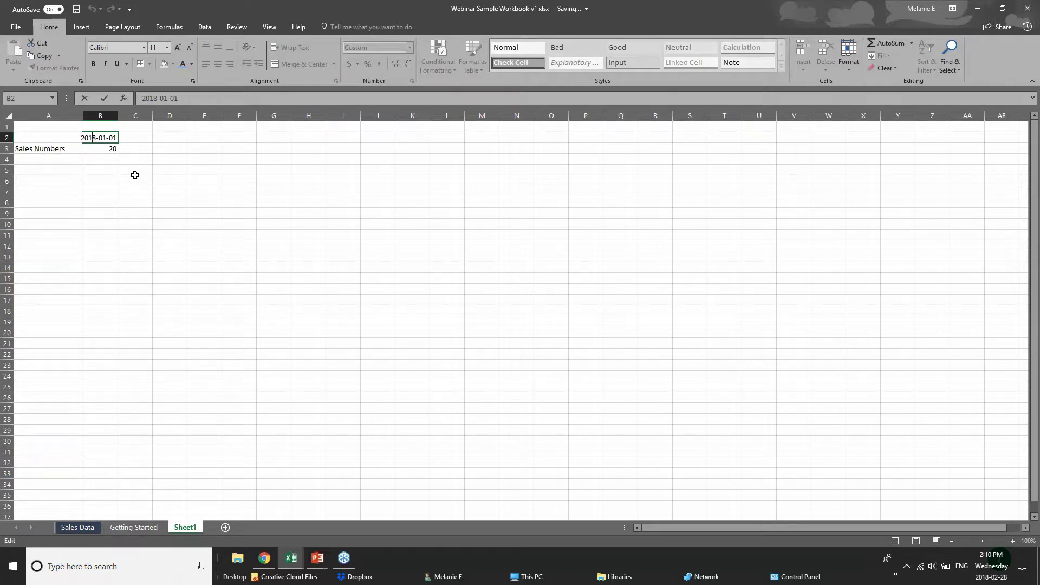
pyautogui.click(110, 161)
pyautogui.click(101, 139)
pyautogui.doubleClick(102, 140)
pyautogui.press('Return')
pyautogui.click(94, 163)
pyautogui.click(34, 159)
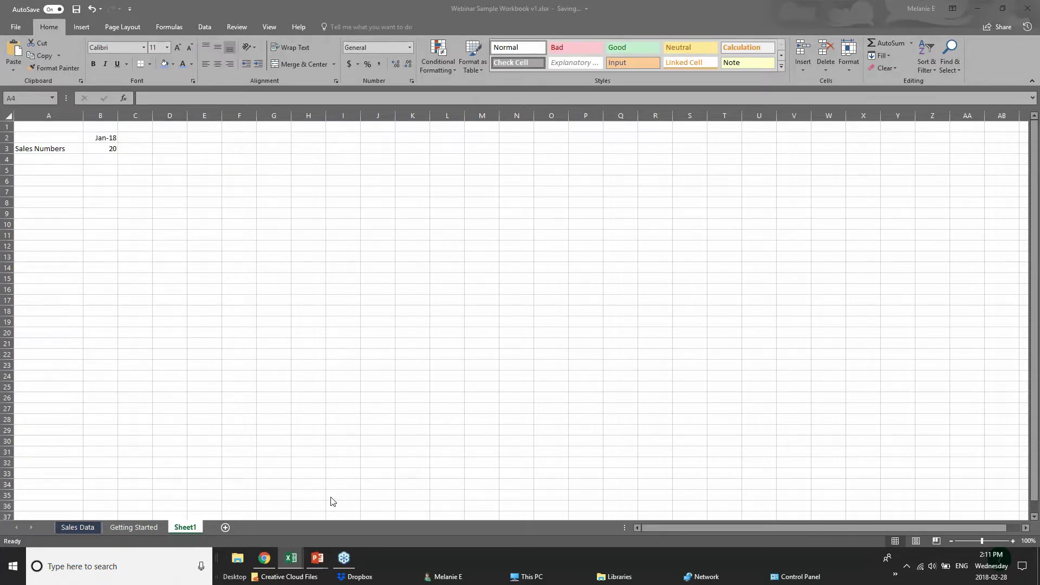
# - Glance at the open presentation windows, then return to cell A4 on Sheet1
pyautogui.click(313, 558)
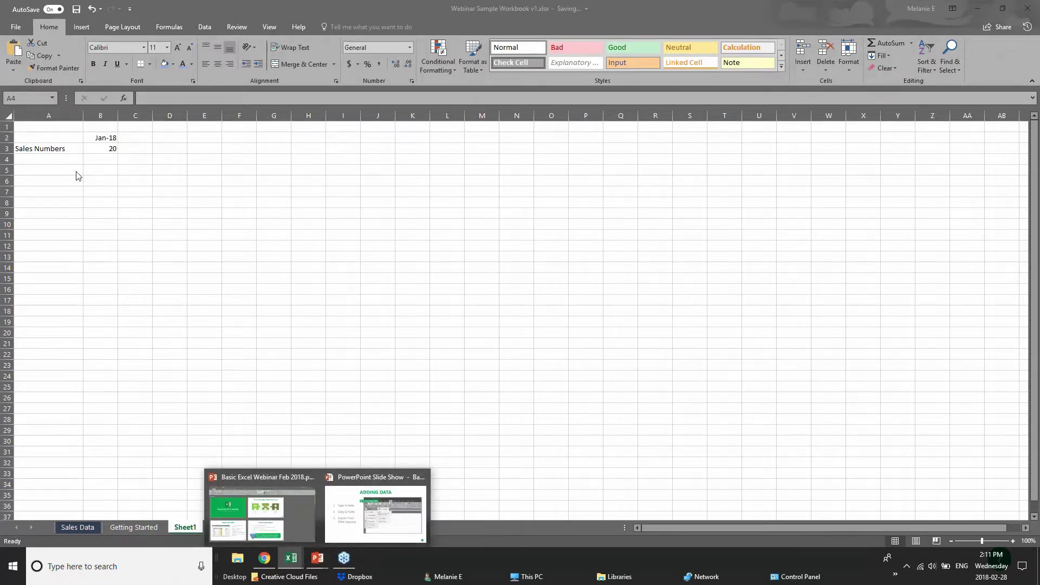
pyautogui.click(75, 171)
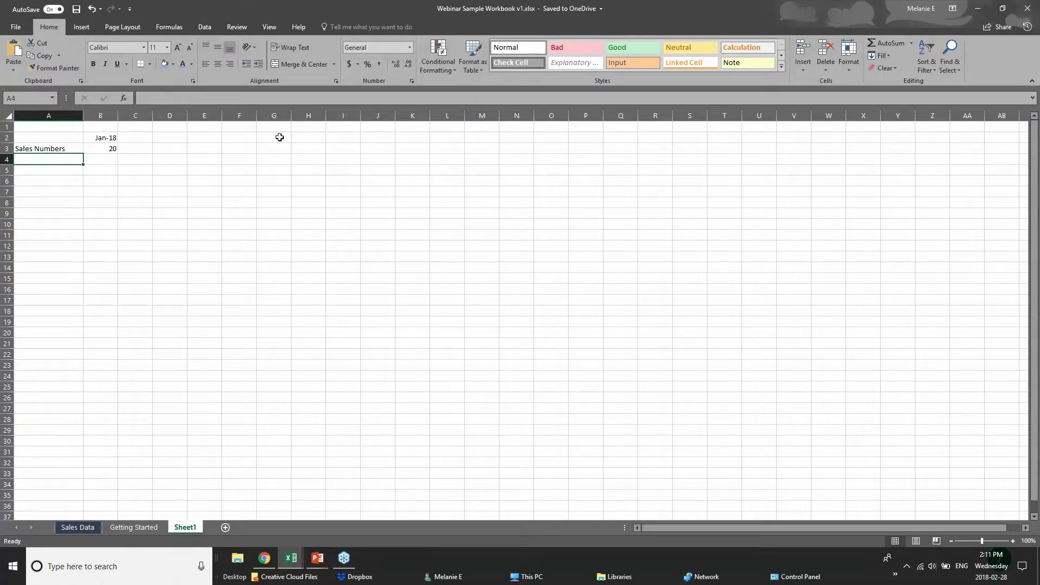
pyautogui.click(214, 169)
pyautogui.click(141, 140)
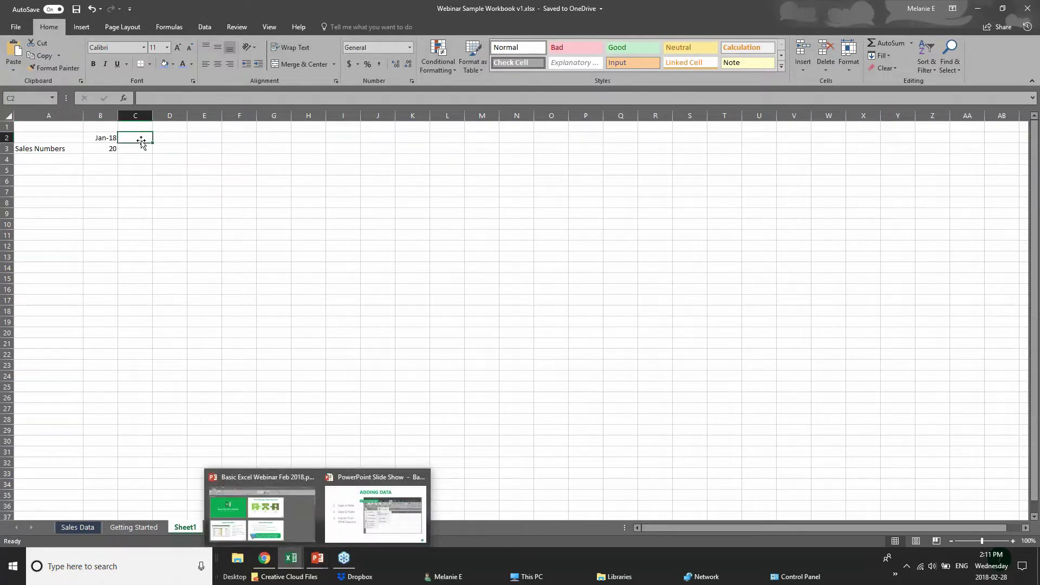
pyautogui.click(60, 161)
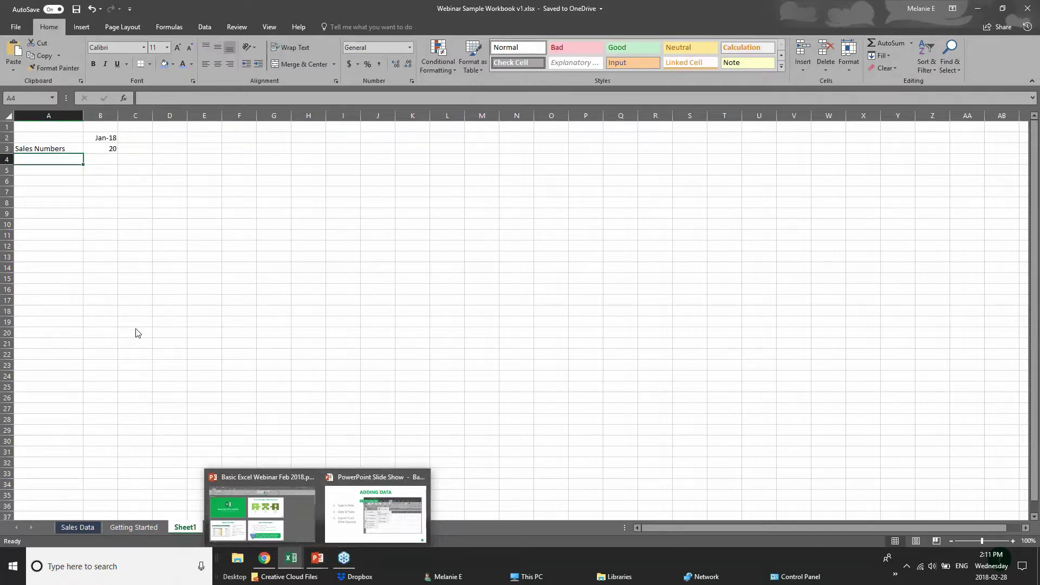
pyautogui.click(124, 528)
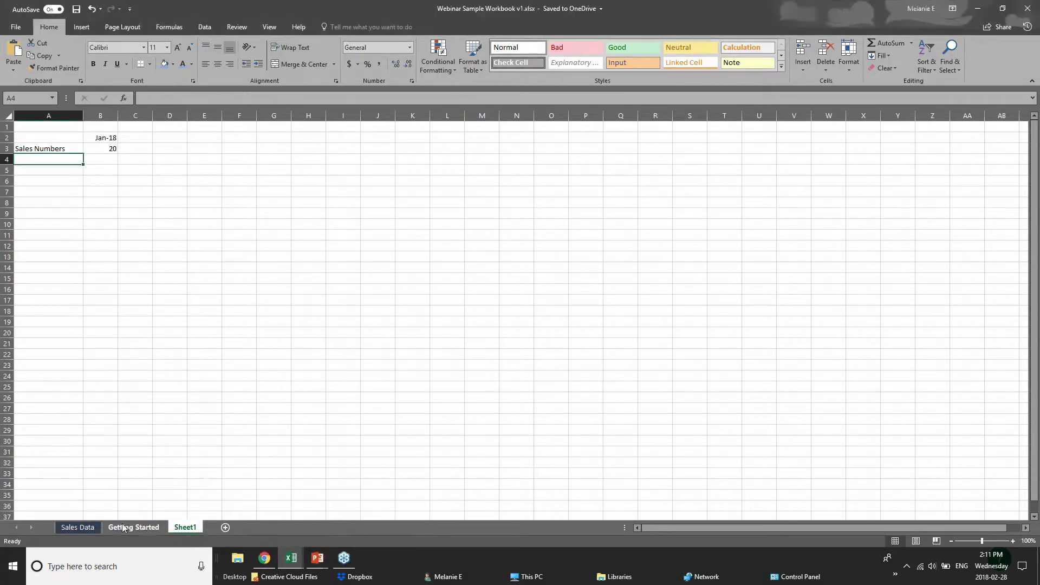
# - Open the Getting Started sheet and select the Sales row A4:N4 of Annual Sales Data
pyautogui.click(112, 531)
pyautogui.click(165, 237)
pyautogui.click(77, 200)
pyautogui.click(51, 170)
pyautogui.click(50, 193)
pyautogui.moveTo(50, 186); pyautogui.dragTo(582, 188)
pyautogui.click(236, 269)
# - Inspect January's sales, the TOTAL column N3:N6 and the AVERAGE column O3:O6
pyautogui.moveTo(69, 175); pyautogui.dragTo(120, 186)
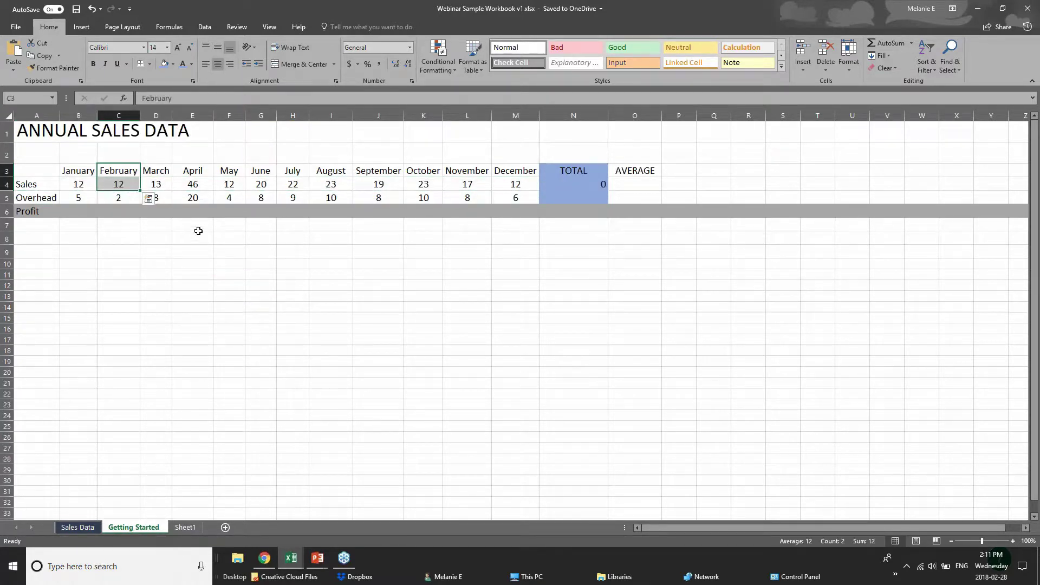
pyautogui.click(60, 213)
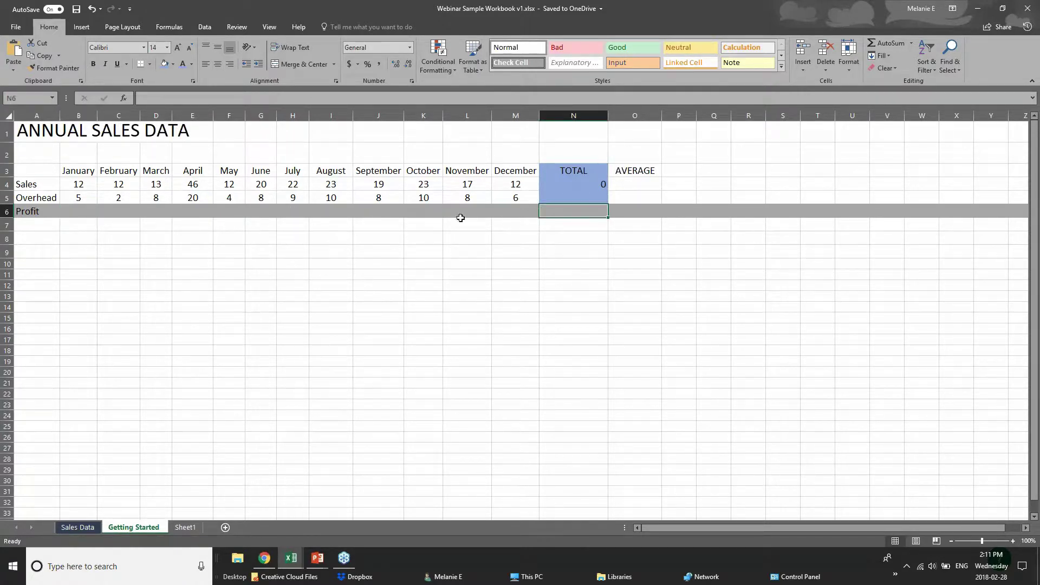
pyautogui.moveTo(576, 172); pyautogui.dragTo(585, 211)
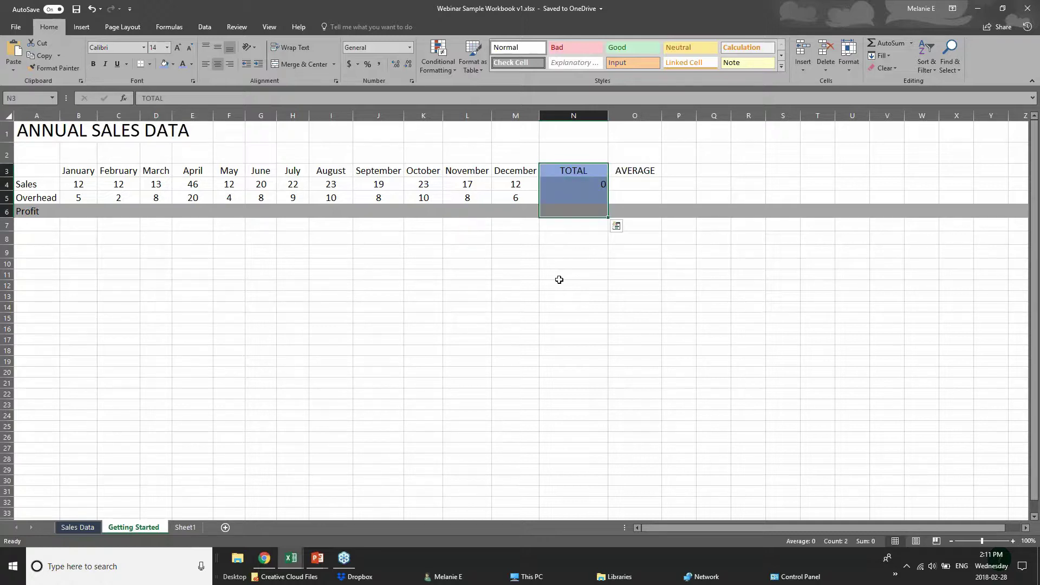
pyautogui.click(563, 186)
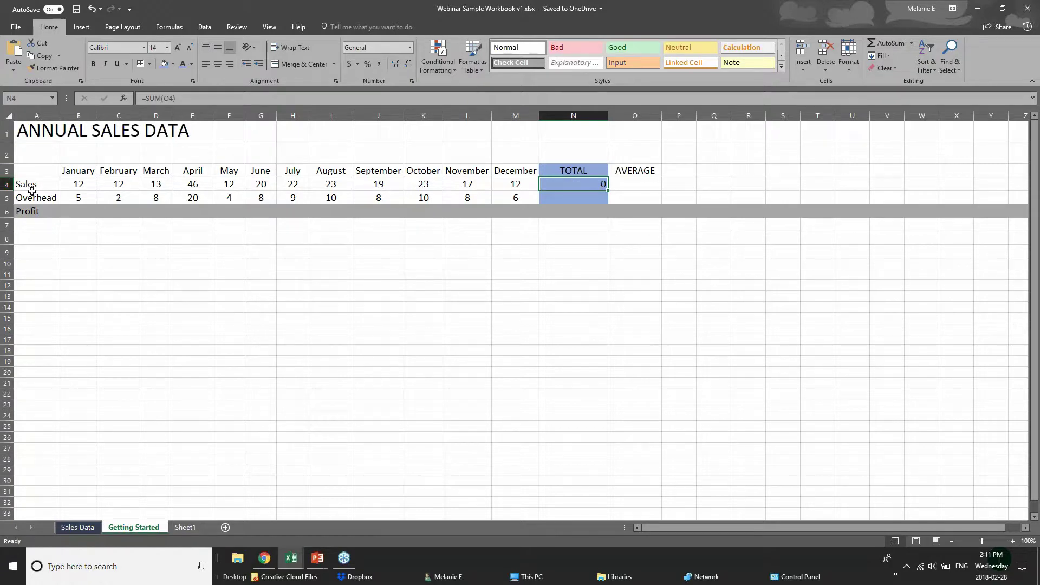
pyautogui.click(585, 200)
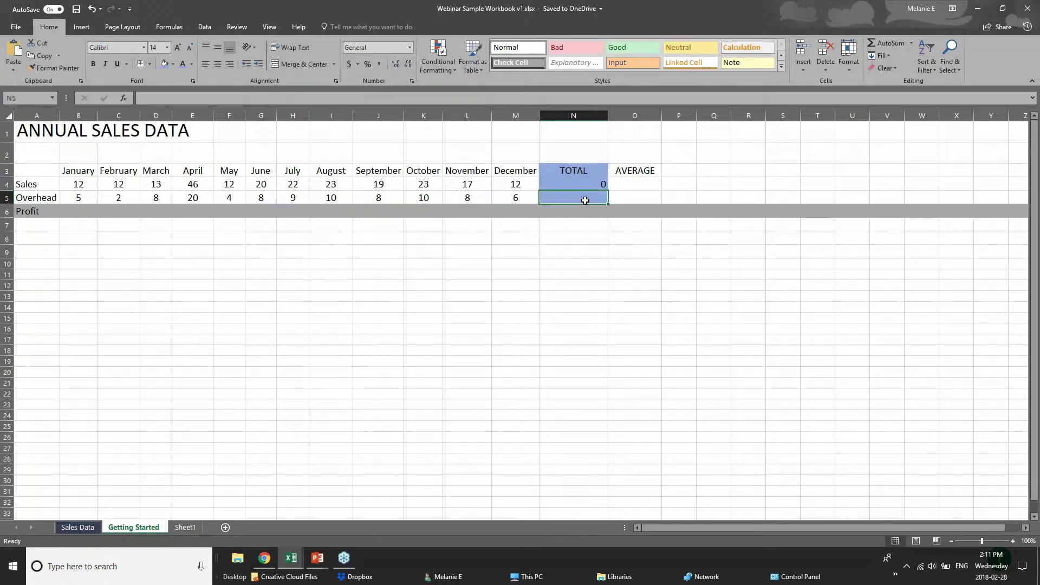
pyautogui.moveTo(624, 169); pyautogui.dragTo(631, 211)
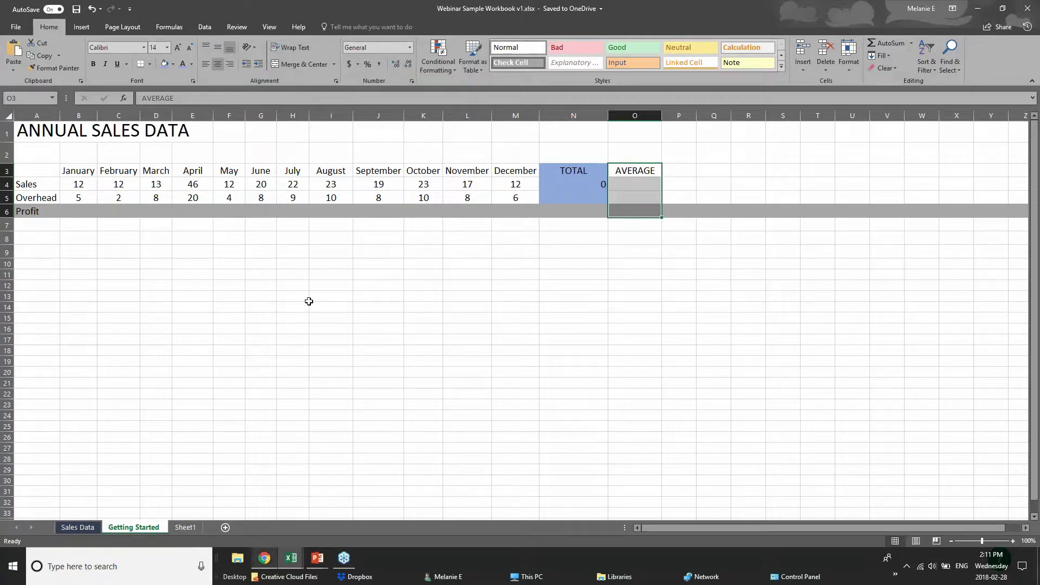
pyautogui.click(81, 185)
pyautogui.click(319, 560)
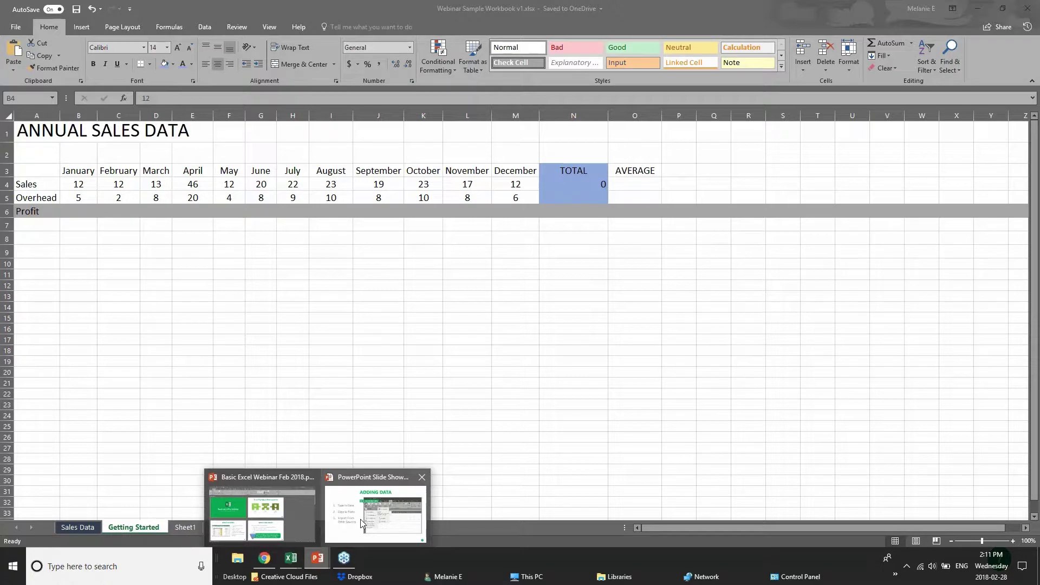
pyautogui.click(360, 519)
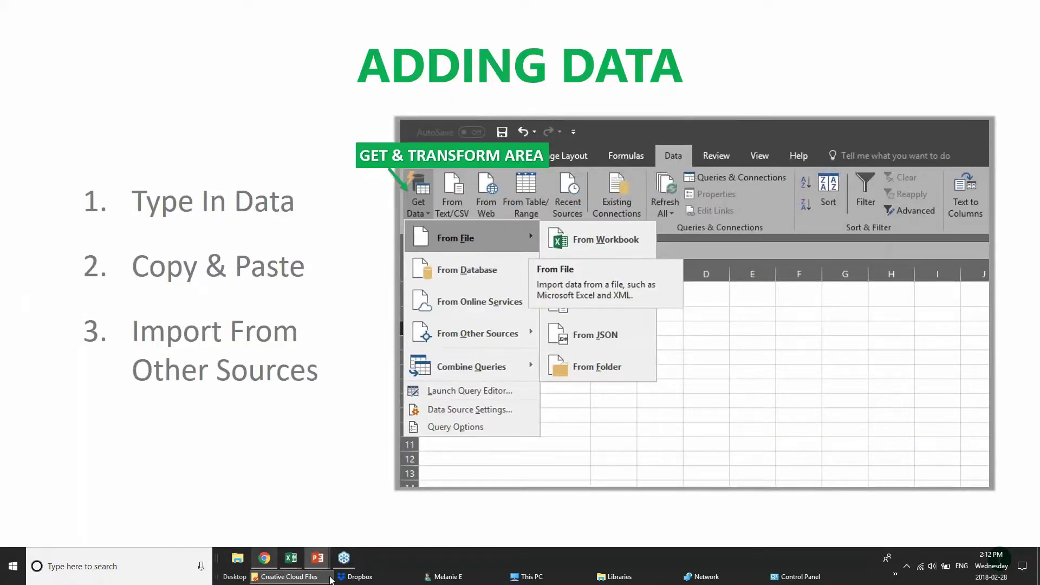
# - Return from the Adding Data slide to the Webinar Sample Workbook and select cells C8 and B8
pyautogui.moveTo(297, 563)
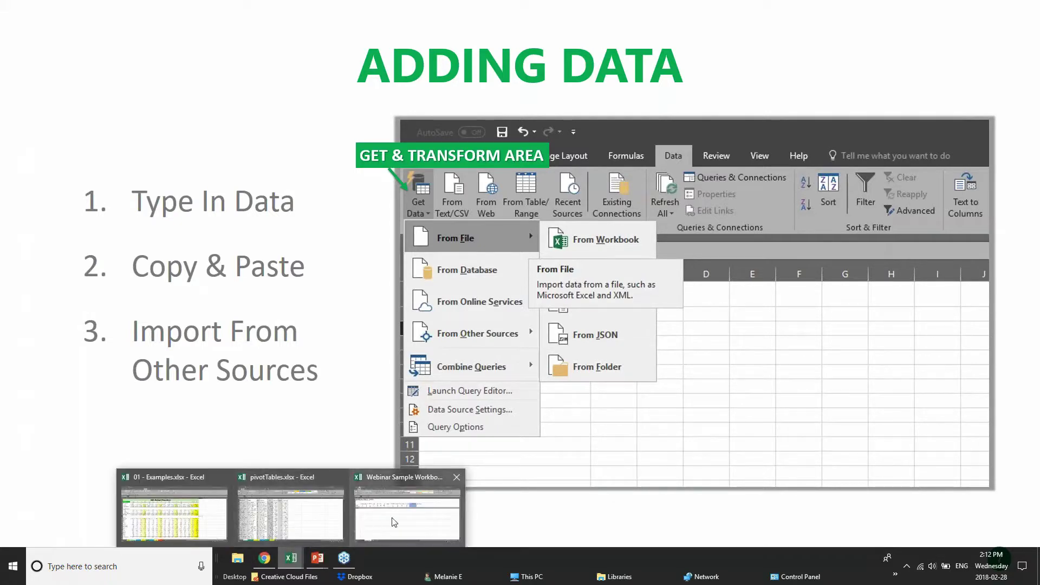
pyautogui.click(394, 521)
pyautogui.click(117, 240)
pyautogui.click(87, 239)
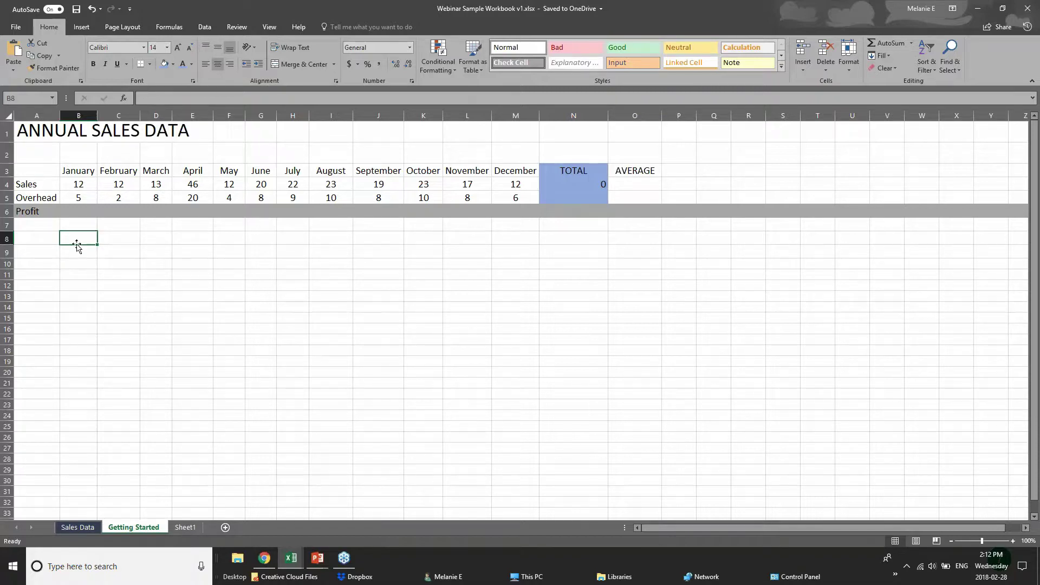
# - Try typing 'Jan' in B8 and browse the Insert tab, leaving B8 empty
pyautogui.click(45, 241)
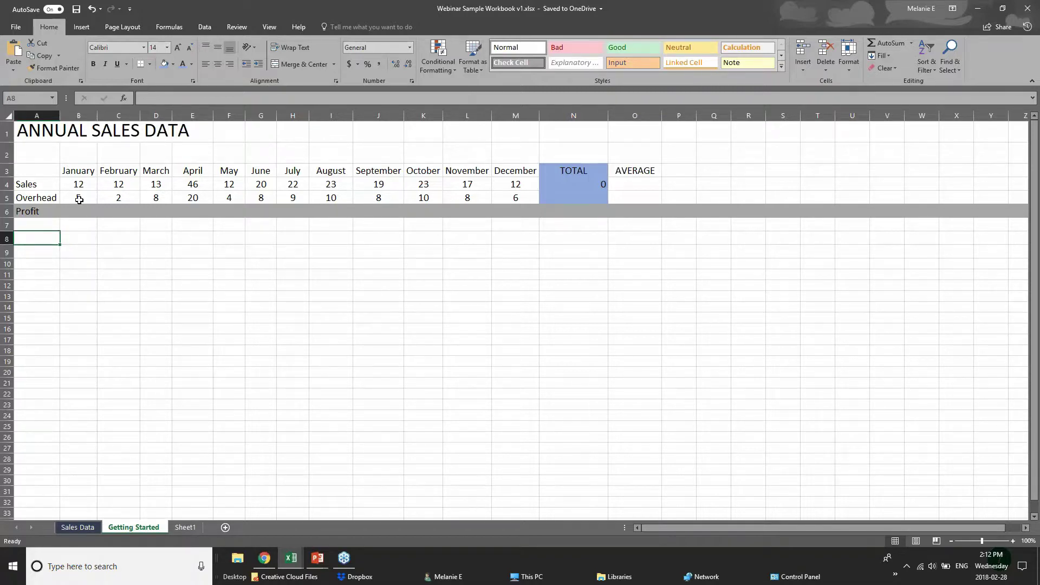
pyautogui.click(77, 239)
pyautogui.write('Jan')
pyautogui.press('BackSpace')
pyautogui.press('BackSpace')
pyautogui.press('BackSpace')
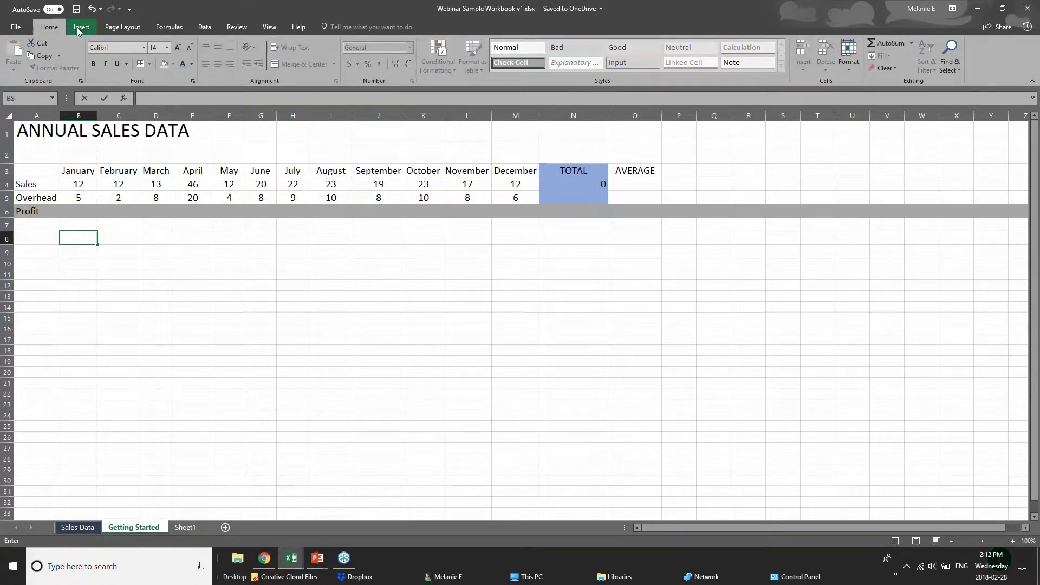
pyautogui.click(79, 32)
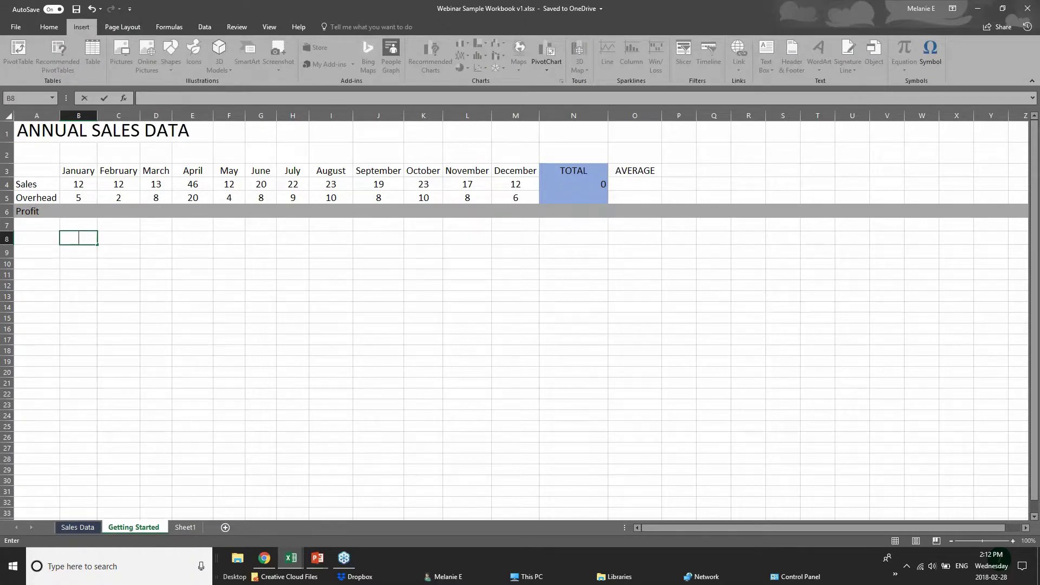
pyautogui.rightClick(80, 237)
pyautogui.click(65, 296)
pyautogui.click(72, 241)
pyautogui.click(51, 28)
pyautogui.press('Return')
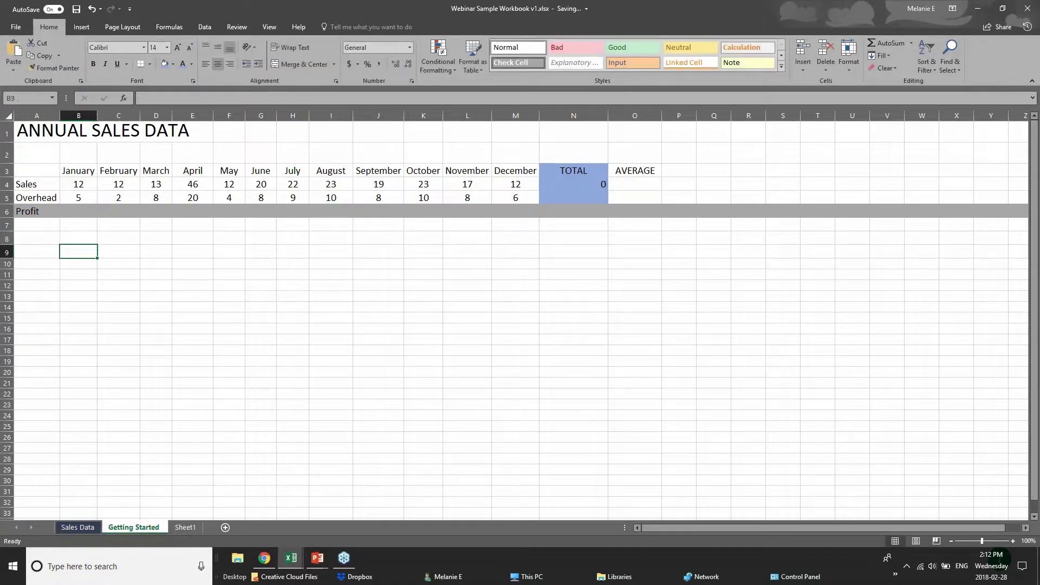
# - Go back to the running slide show and advance to the Adding Formulas slide
pyautogui.click(48, 241)
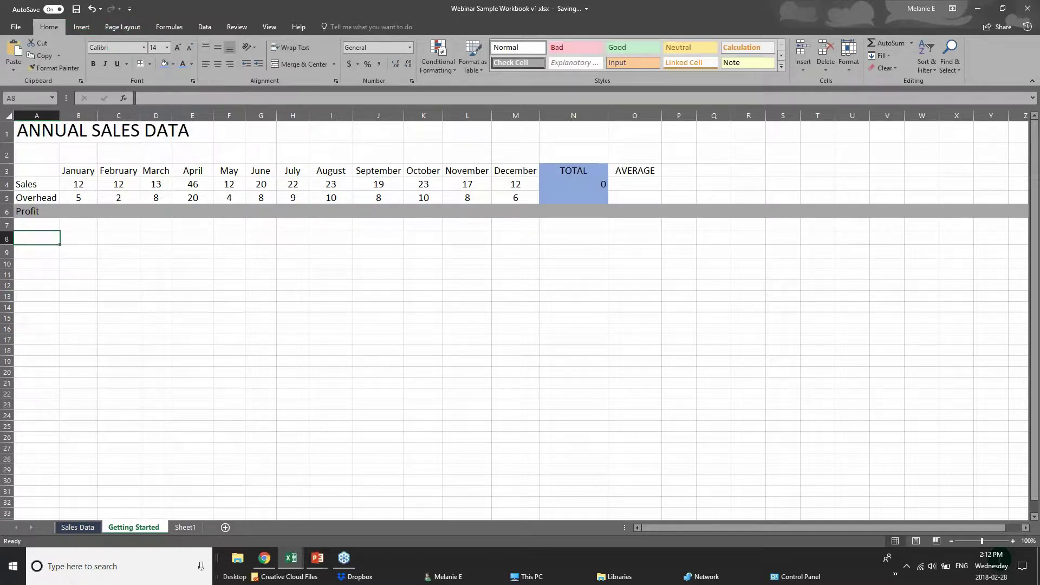
pyautogui.click(121, 306)
pyautogui.click(87, 234)
pyautogui.click(81, 212)
pyautogui.click(317, 558)
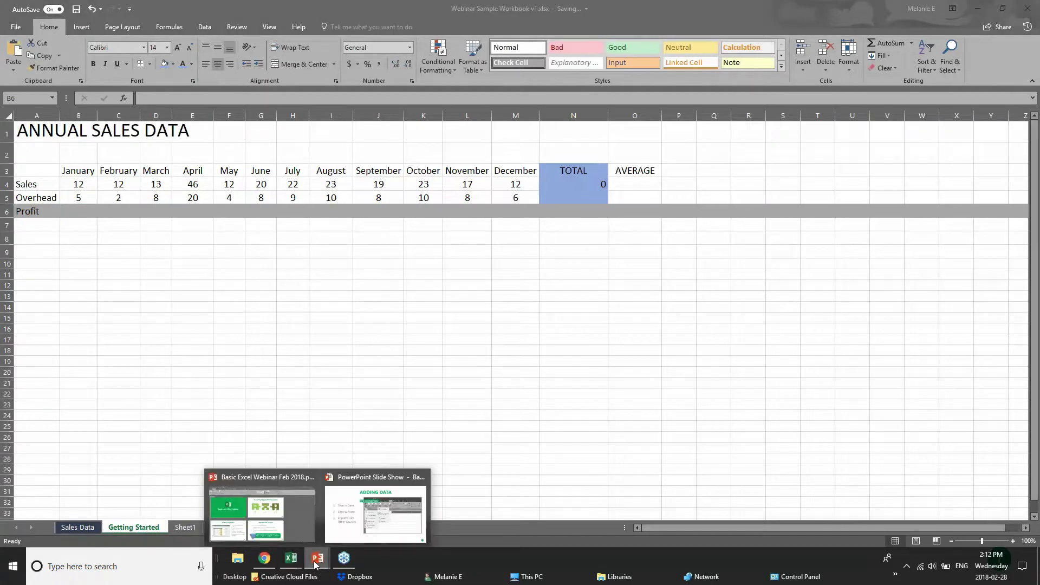
pyautogui.click(341, 530)
pyautogui.click(313, 506)
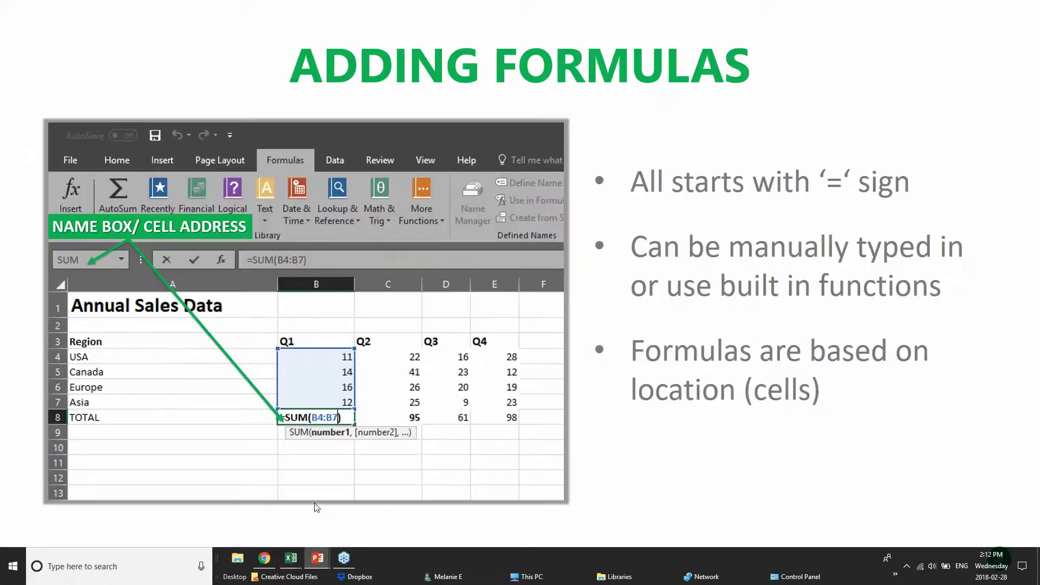
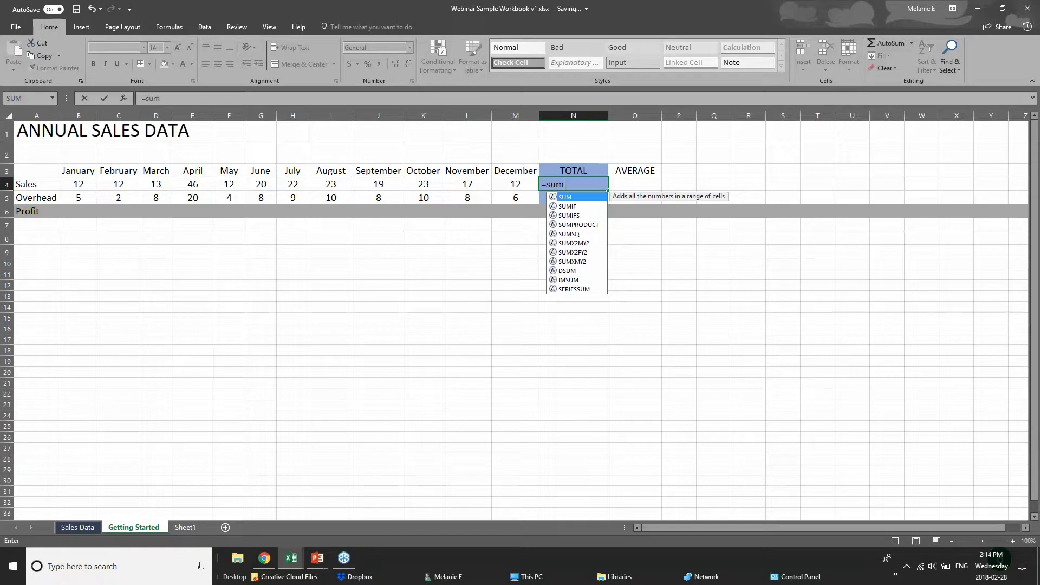
# - Replace the half-typed SUM entry in N4 with the formula =12+12
pyautogui.press('BackSpace')
pyautogui.press('BackSpace')
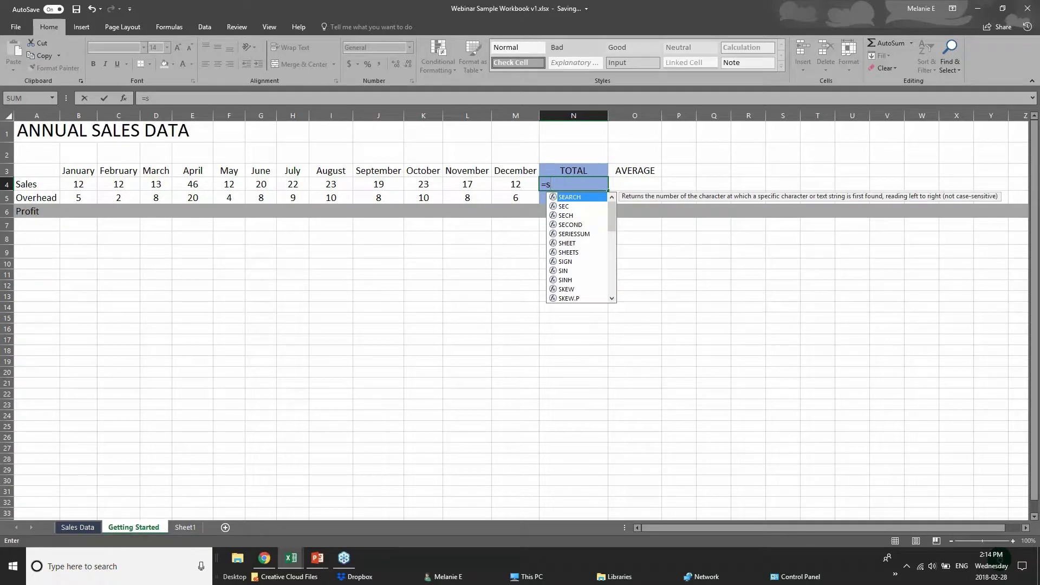
pyautogui.press('BackSpace')
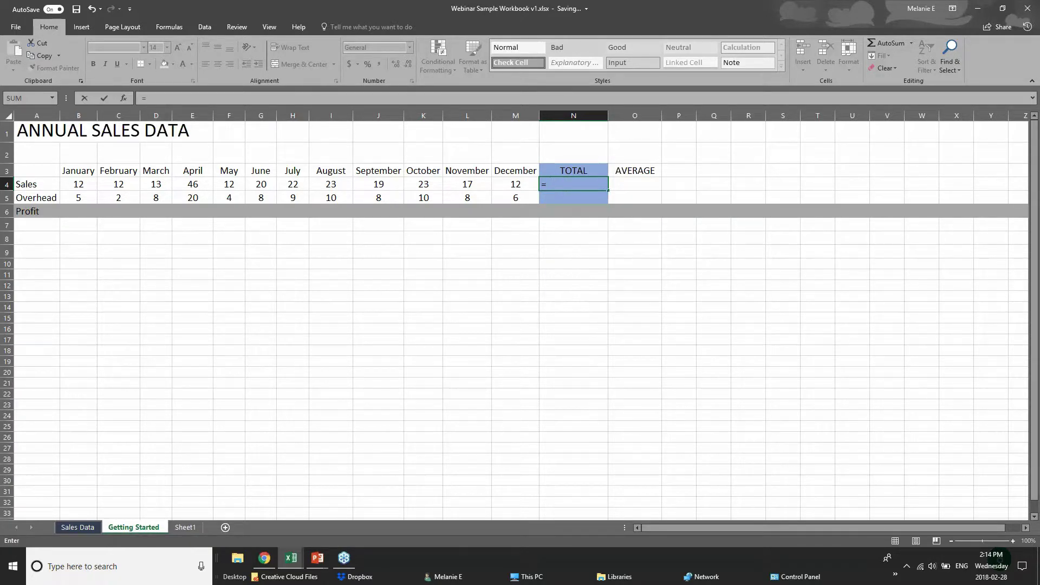
pyautogui.write('sum')
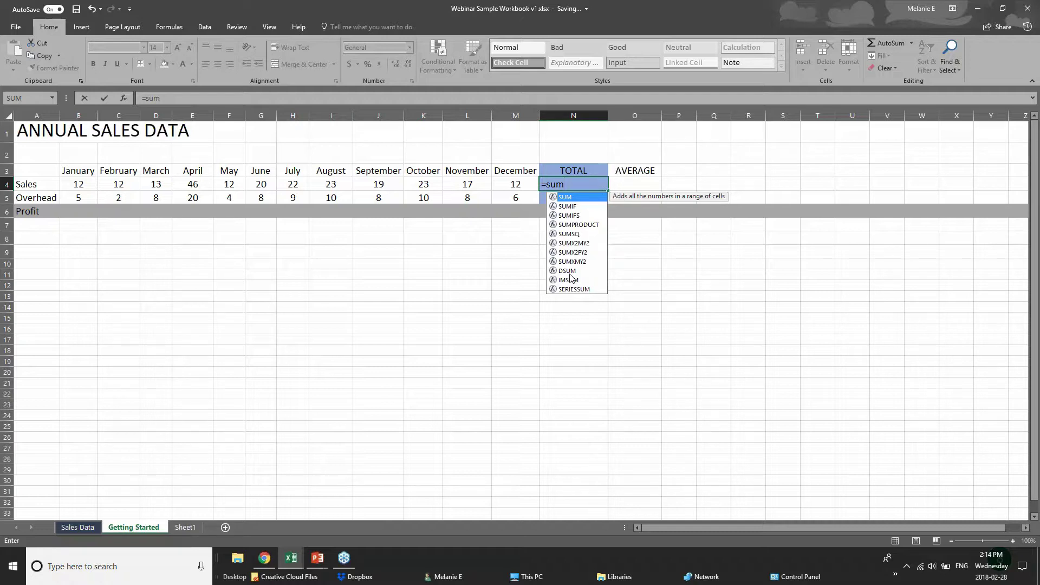
pyautogui.write('(')
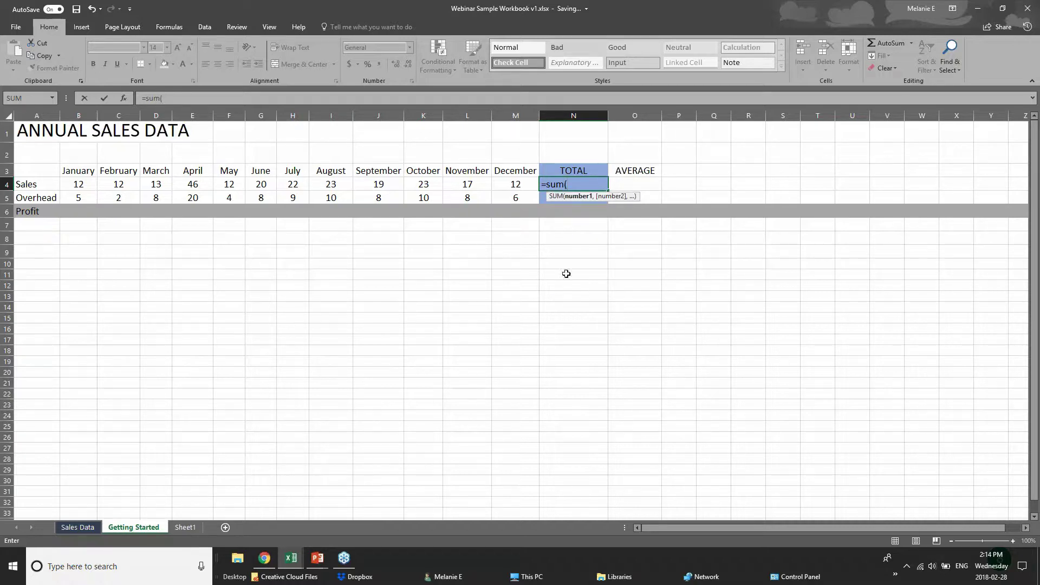
pyautogui.click(579, 180)
pyautogui.press('BackSpace')
pyautogui.press('BackSpace')
pyautogui.press('BackSpace')
pyautogui.press('BackSpace')
pyautogui.press('BackSpace')
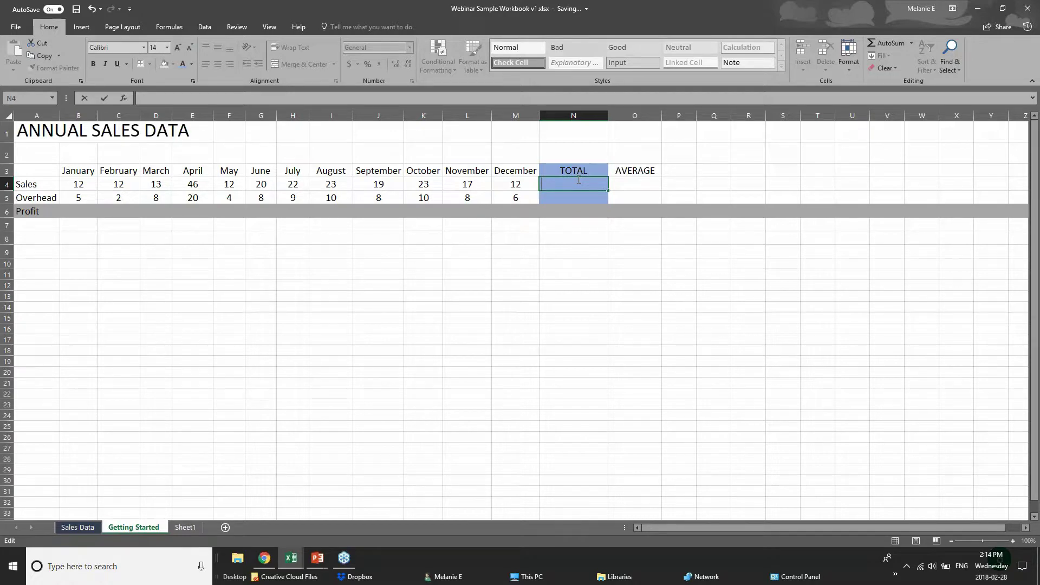
pyautogui.write('=')
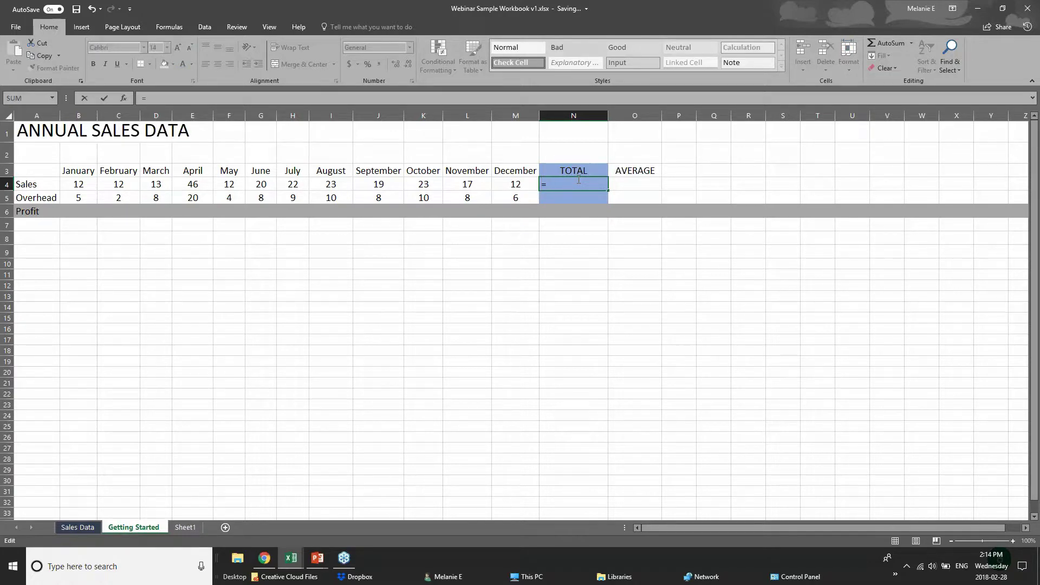
pyautogui.write('12=12')
pyautogui.press('BackSpace')
pyautogui.press('BackSpace')
pyautogui.press('BackSpace')
pyautogui.write('+12')
# - Commit =12+12 so N4 shows 24, check cells B4–E4, then reopen N4's formula
pyautogui.click(85, 184)
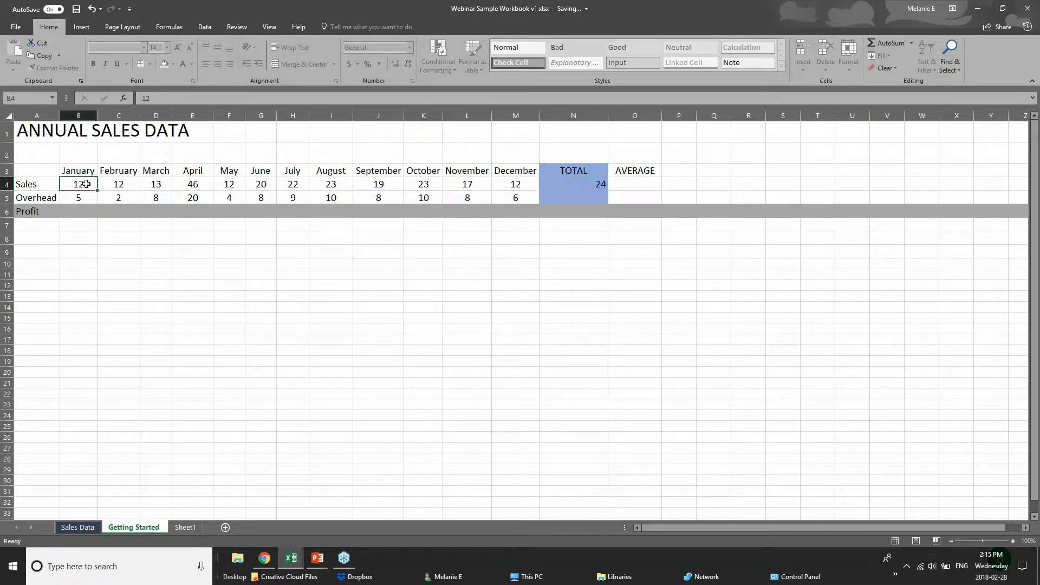
pyautogui.click(126, 185)
pyautogui.click(165, 185)
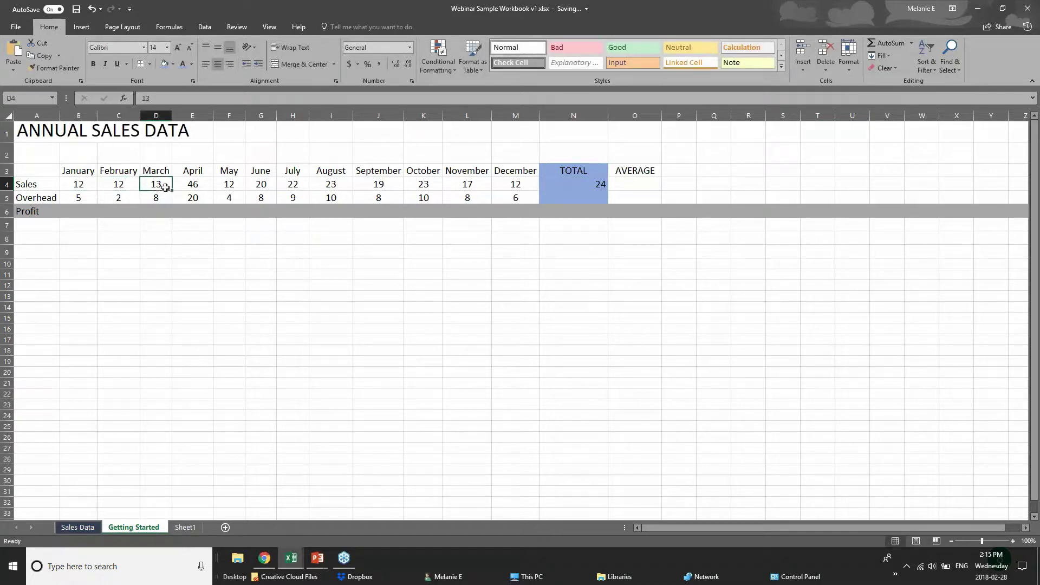
pyautogui.click(179, 187)
pyautogui.click(588, 184)
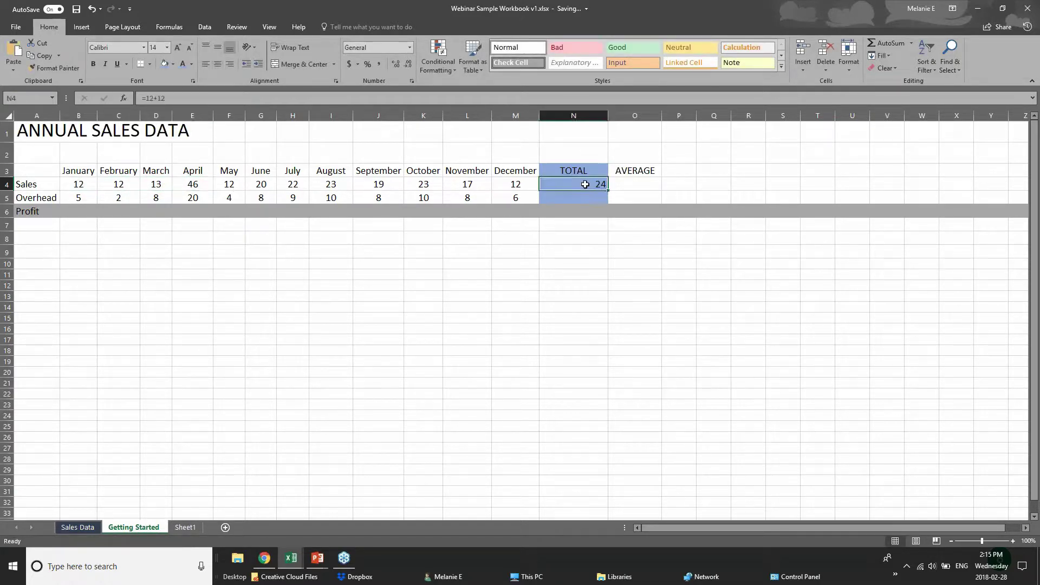
pyautogui.doubleClick(591, 184)
pyautogui.click(572, 251)
pyautogui.click(568, 186)
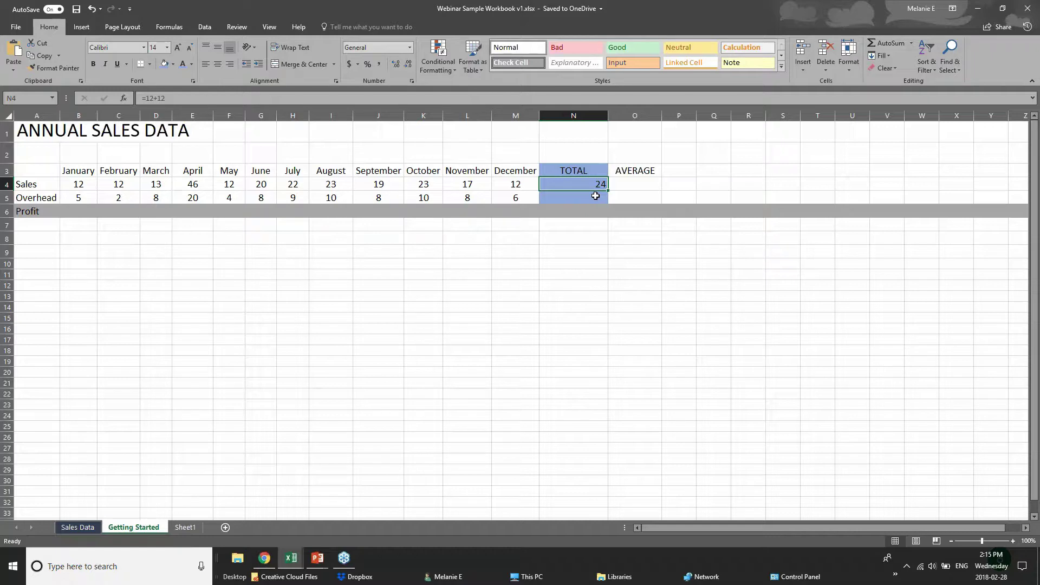
# - Undo N4's 24 and start a =sum( formula with references b4, c4, d4, then erase them
pyautogui.doubleClick(580, 190)
pyautogui.hotkey('ctrl', 'z')
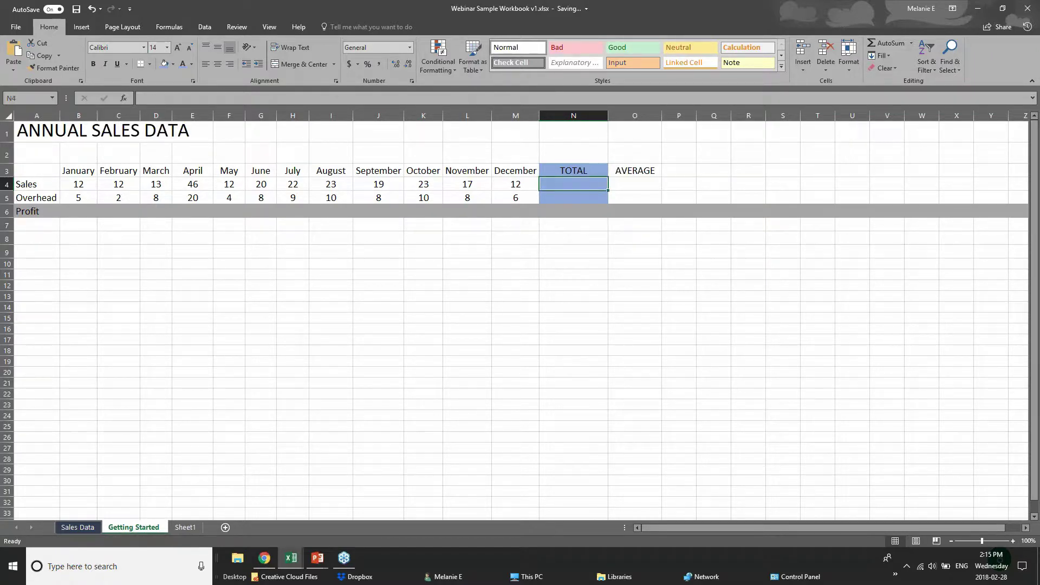
pyautogui.write('=sum')
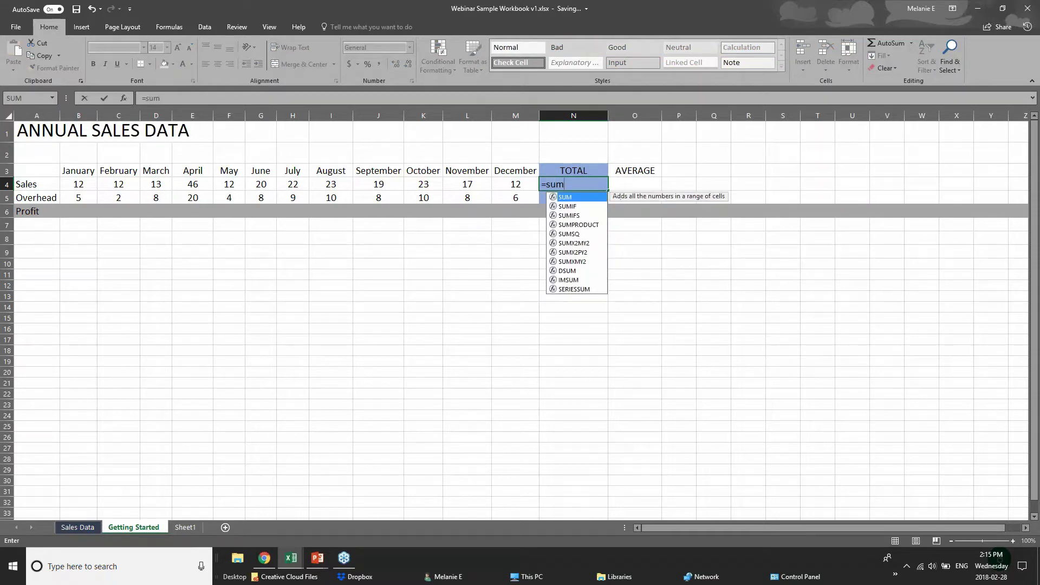
pyautogui.write('(')
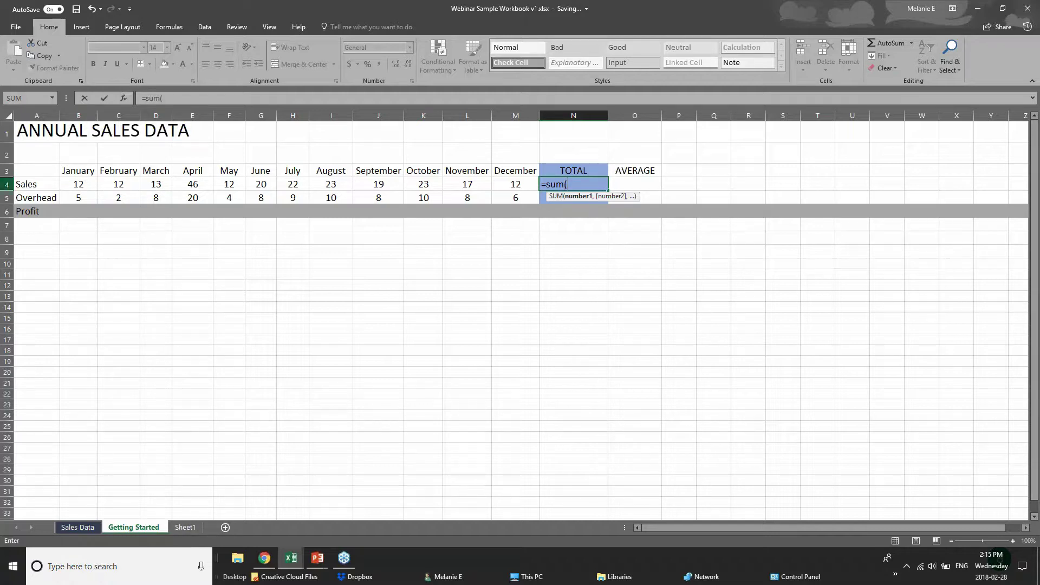
pyautogui.write('b')
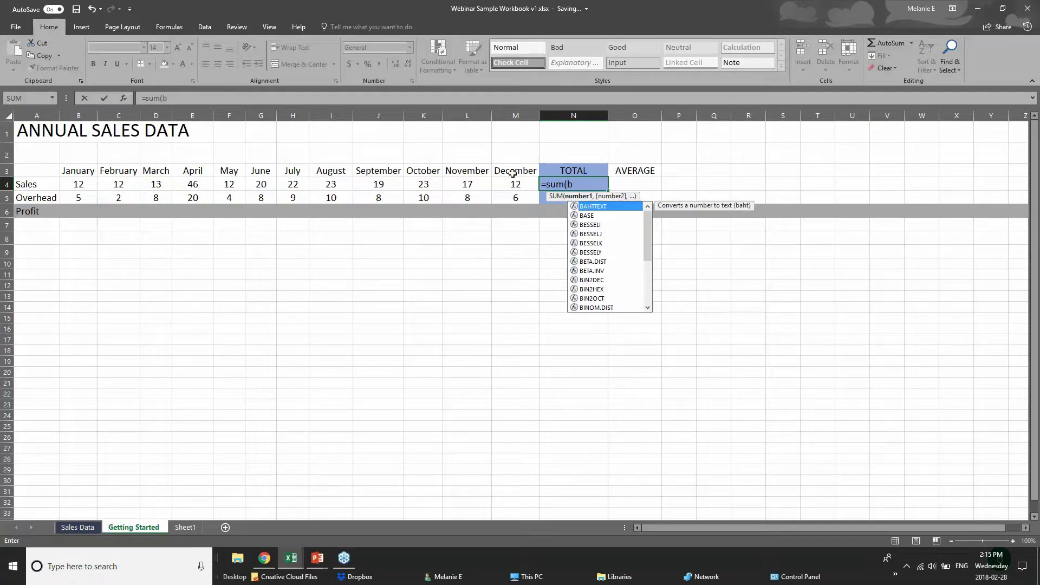
pyautogui.write('4')
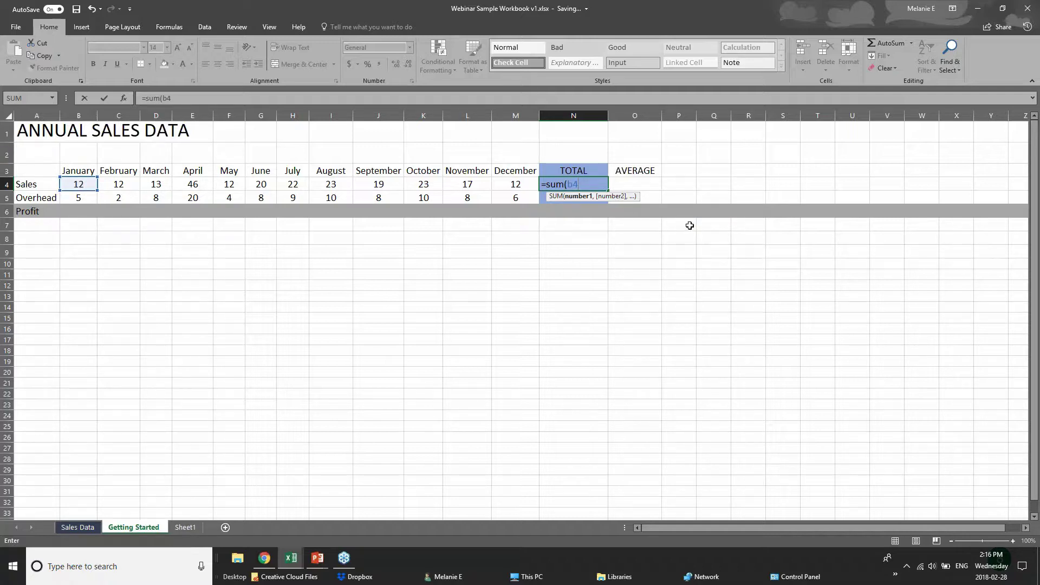
pyautogui.write('=')
pyautogui.press('BackSpace')
pyautogui.write('+c4')
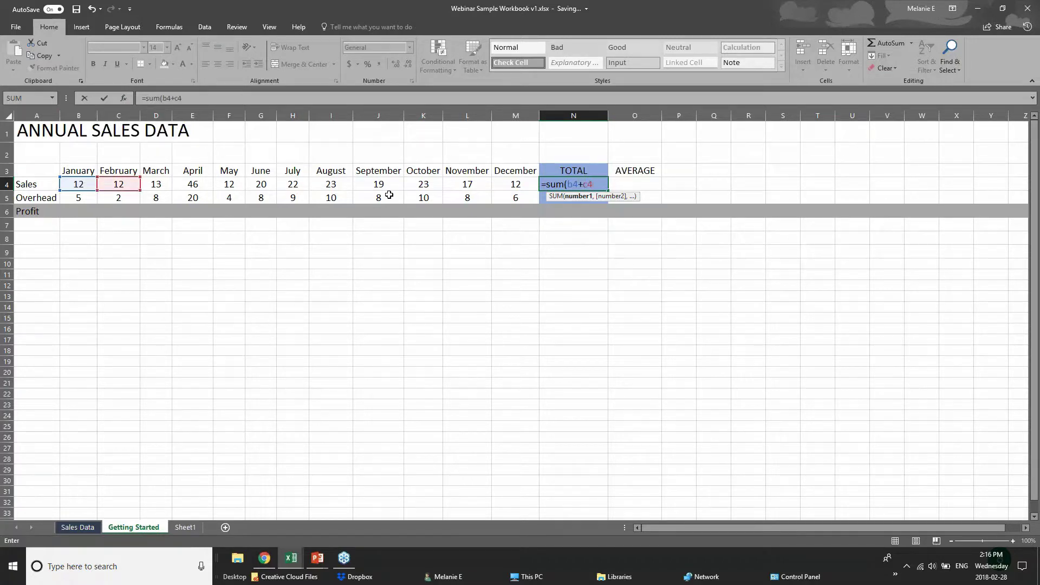
pyautogui.write('+d')
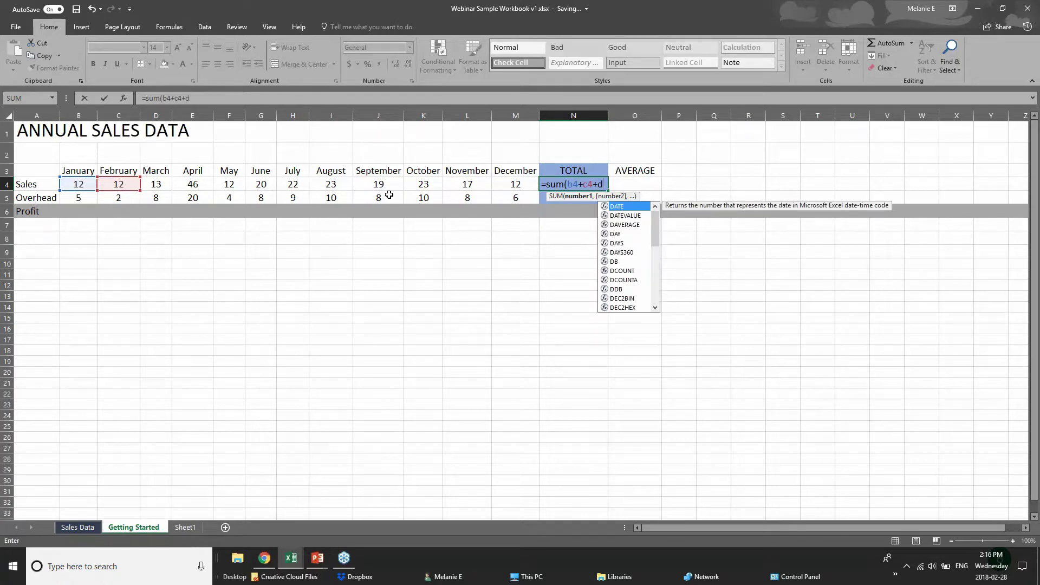
pyautogui.write('4')
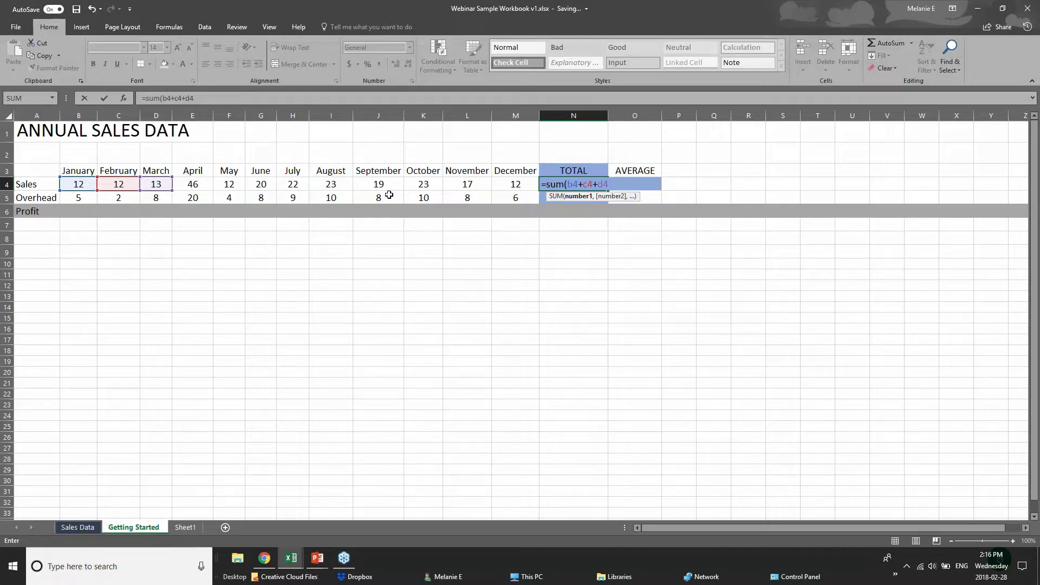
pyautogui.press('BackSpace')
pyautogui.press('BackSpace')
pyautogui.press('BackSpace')
pyautogui.press('BackSpace')
pyautogui.press('BackSpace')
pyautogui.press('BackSpace')
pyautogui.press('BackSpace')
pyautogui.press('BackSpace')
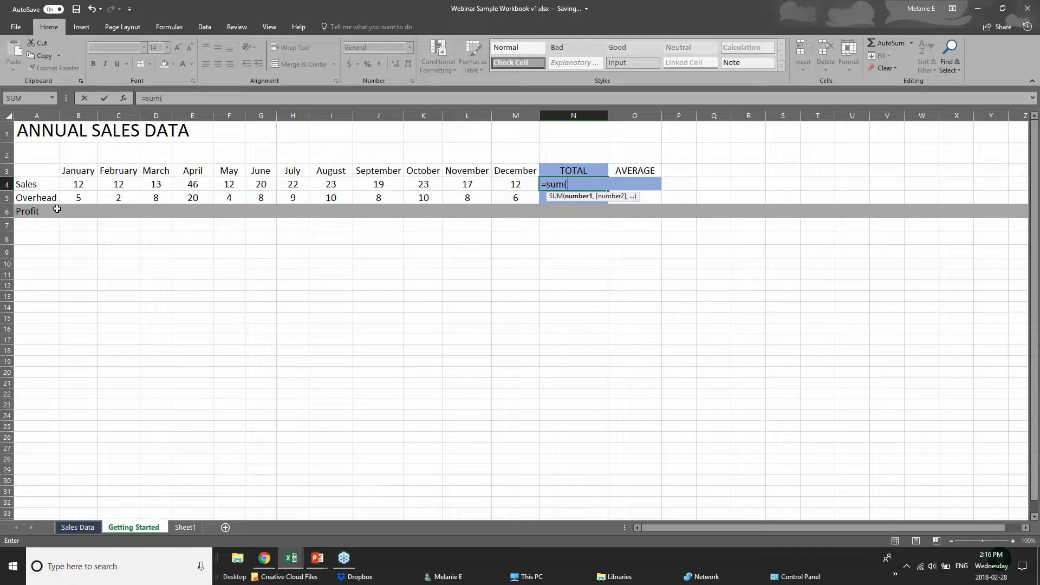
# - Sum the January–December range B4:M4 in N4 to get 231
pyautogui.click(81, 186)
pyautogui.moveTo(81, 185); pyautogui.dragTo(503, 186)
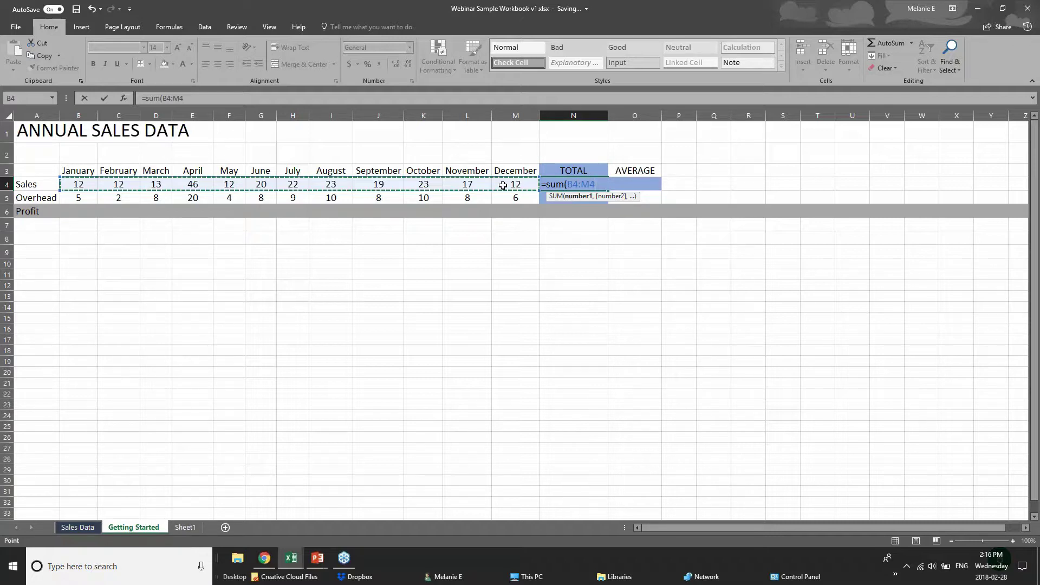
pyautogui.press('Return')
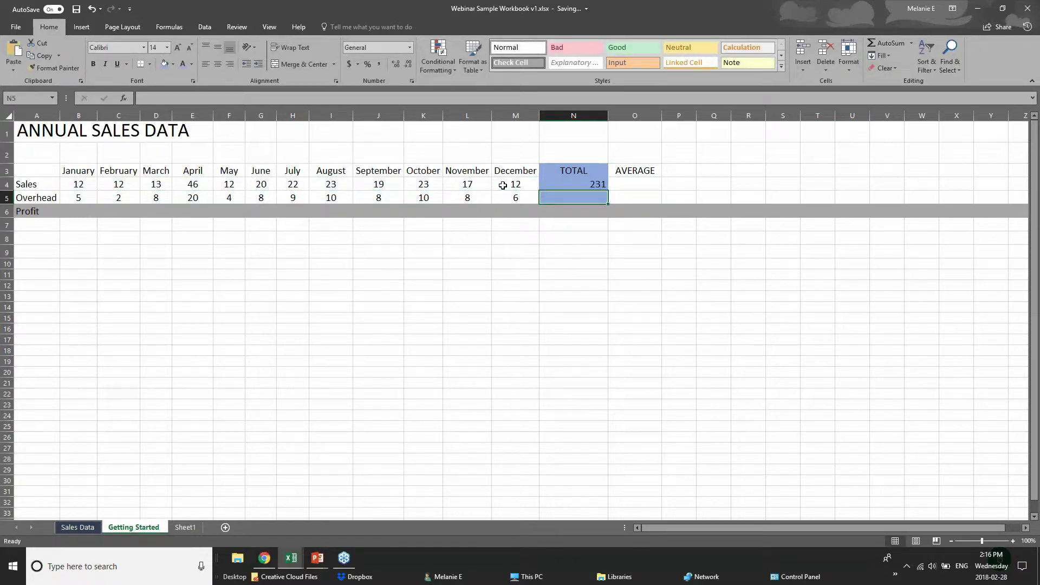
# - Clear N4 and rebuild the Sales total of 231 with AutoSum, then review the B4:N4 row
pyautogui.click(572, 186)
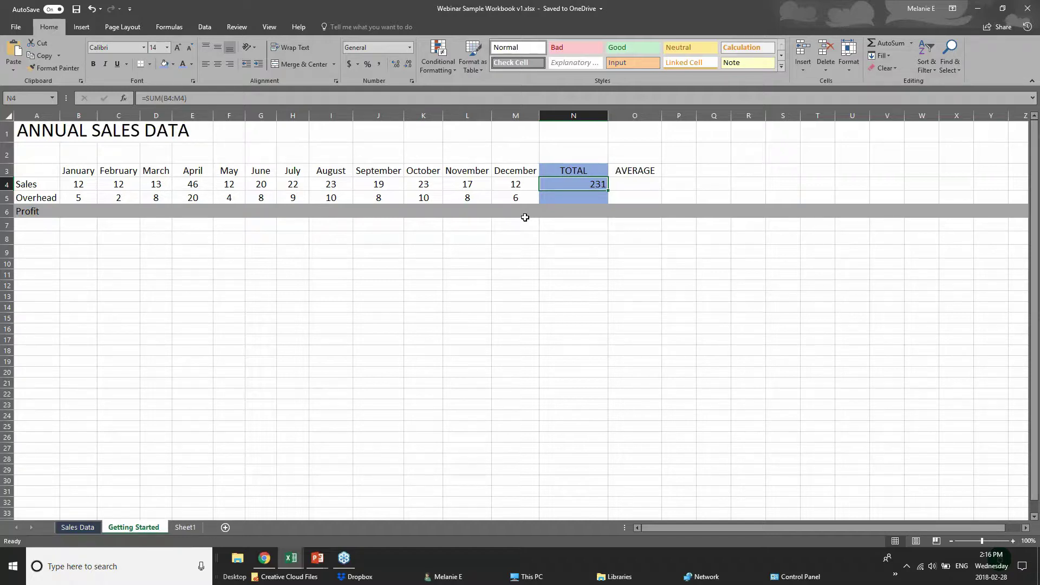
pyautogui.press('Delete')
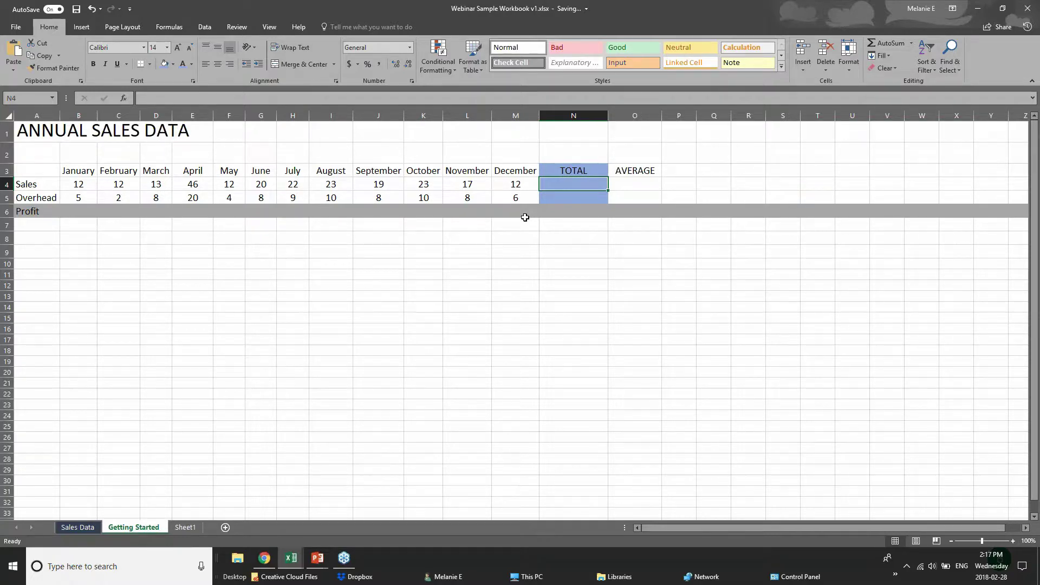
pyautogui.click(1028, 9)
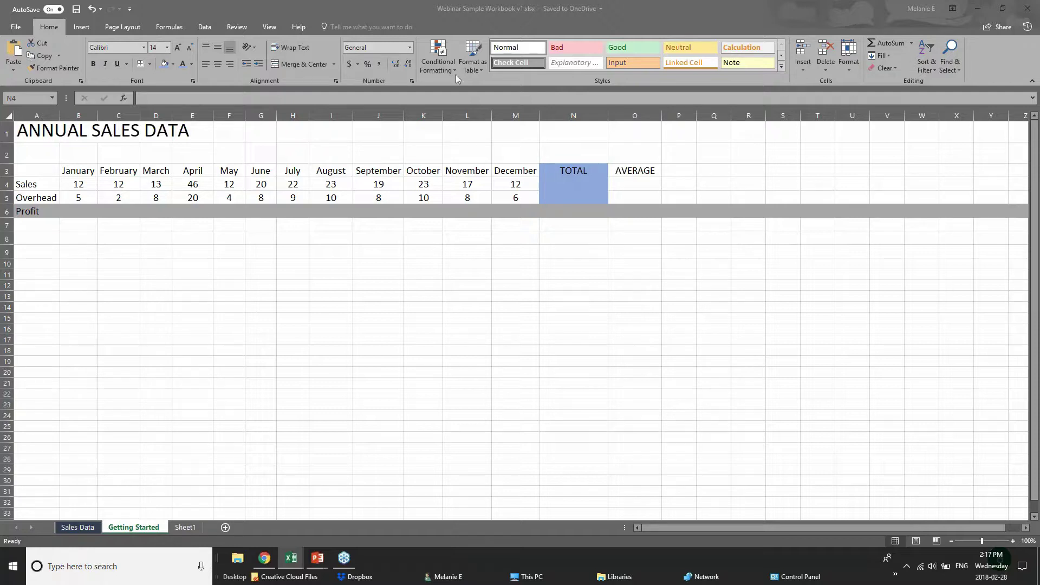
pyautogui.click(910, 43)
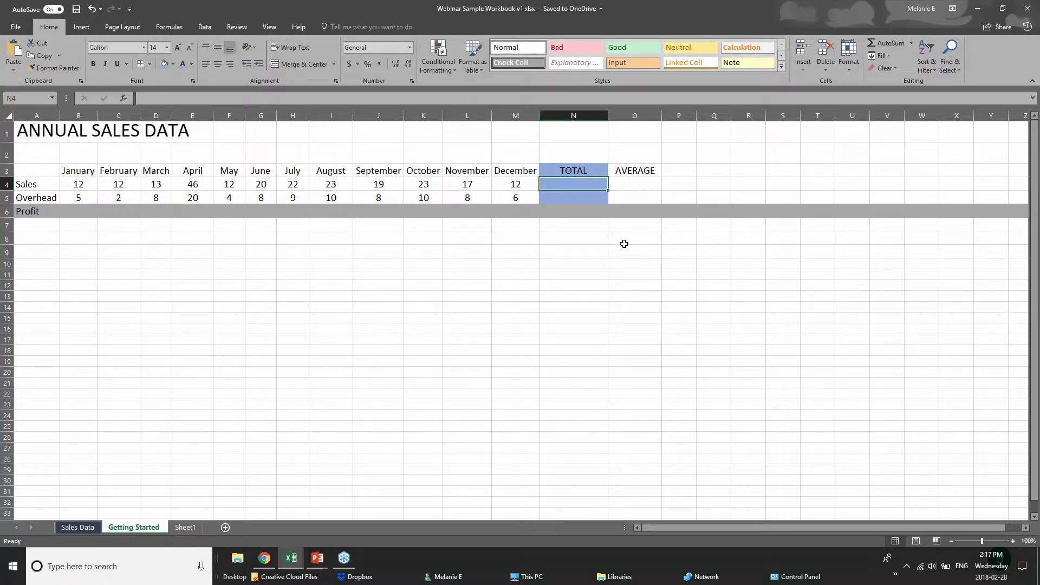
pyautogui.click(881, 45)
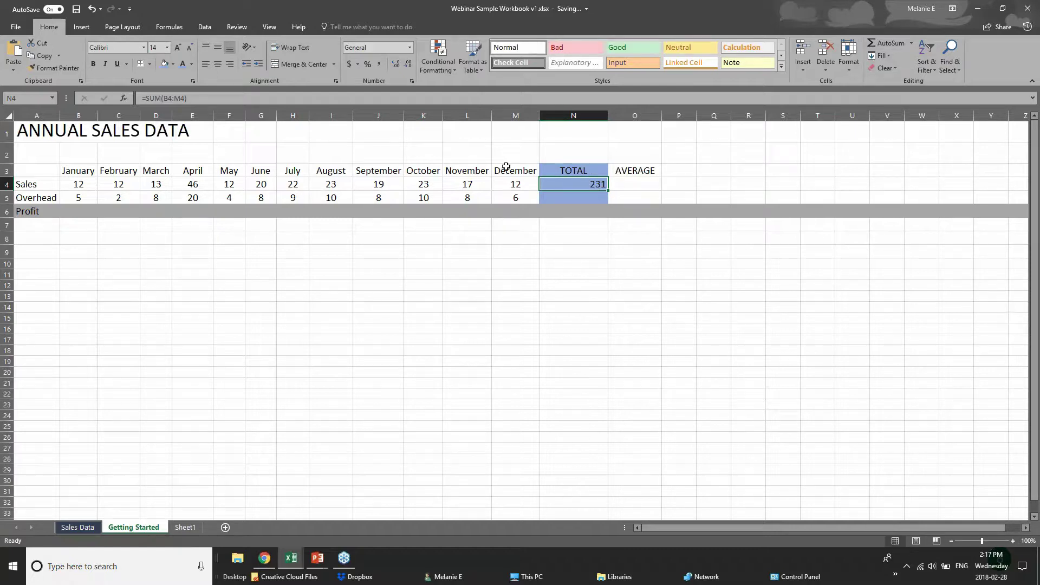
pyautogui.click(72, 185)
pyautogui.moveTo(72, 185); pyautogui.dragTo(546, 185)
pyautogui.click(546, 185)
# - AutoSum the Overhead row into N5, delete that result, and show AutoSum's other functions
pyautogui.click(600, 199)
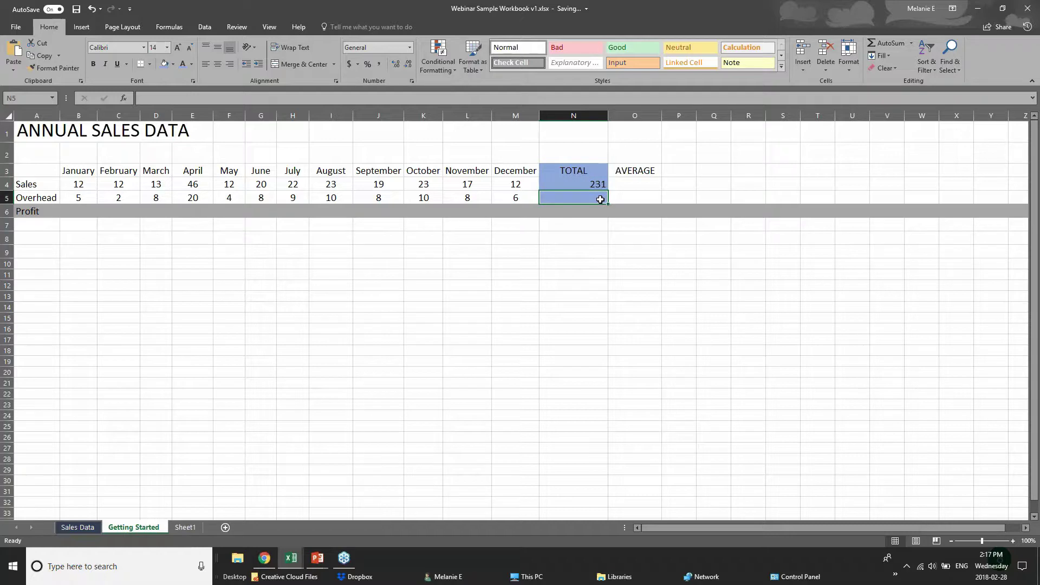
pyautogui.click(892, 43)
pyautogui.click(891, 43)
pyautogui.press('Delete')
pyautogui.click(912, 44)
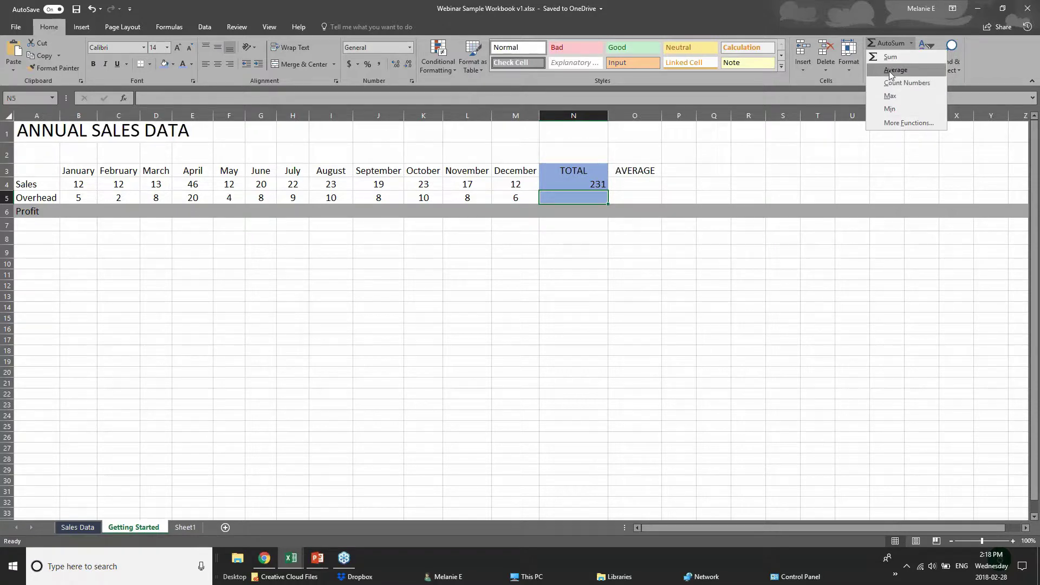
# - Insert =AVERAGE(B5:M5) in N5 so the Overhead average shows 8.166666667
pyautogui.click(889, 70)
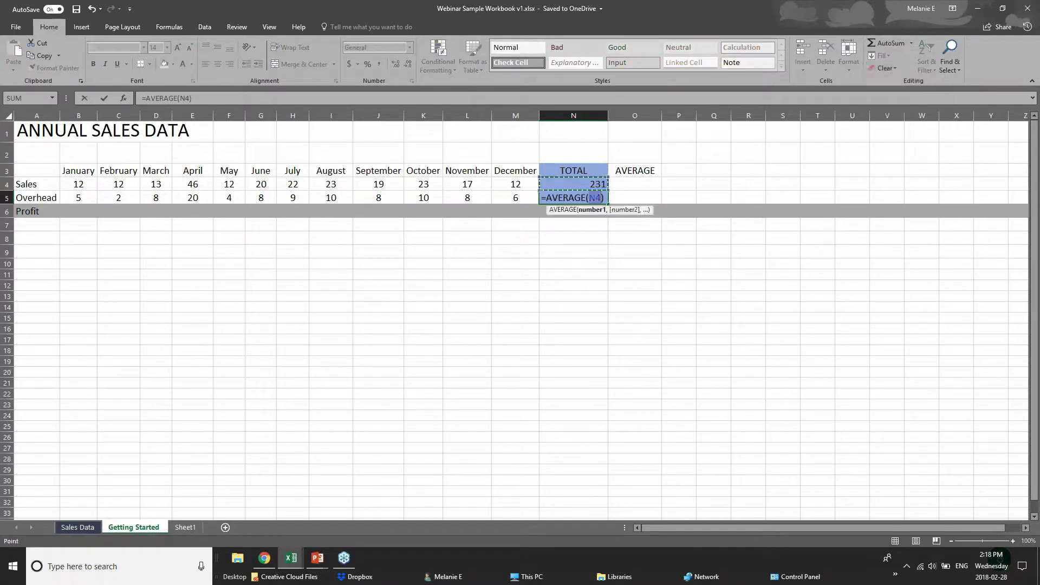
pyautogui.click(592, 198)
pyautogui.click(91, 197)
pyautogui.moveTo(91, 197); pyautogui.dragTo(520, 197)
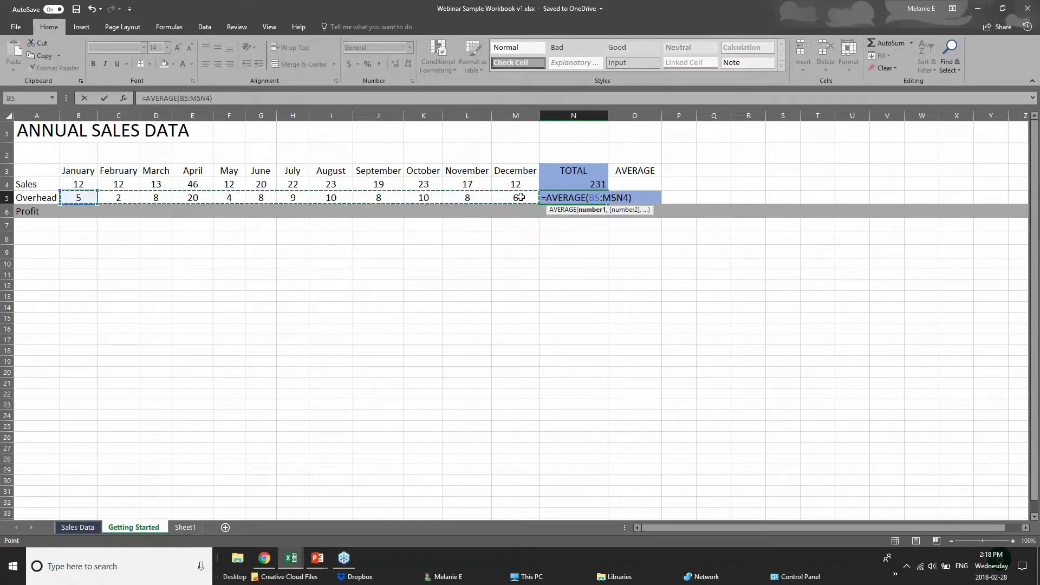
pyautogui.click(588, 210)
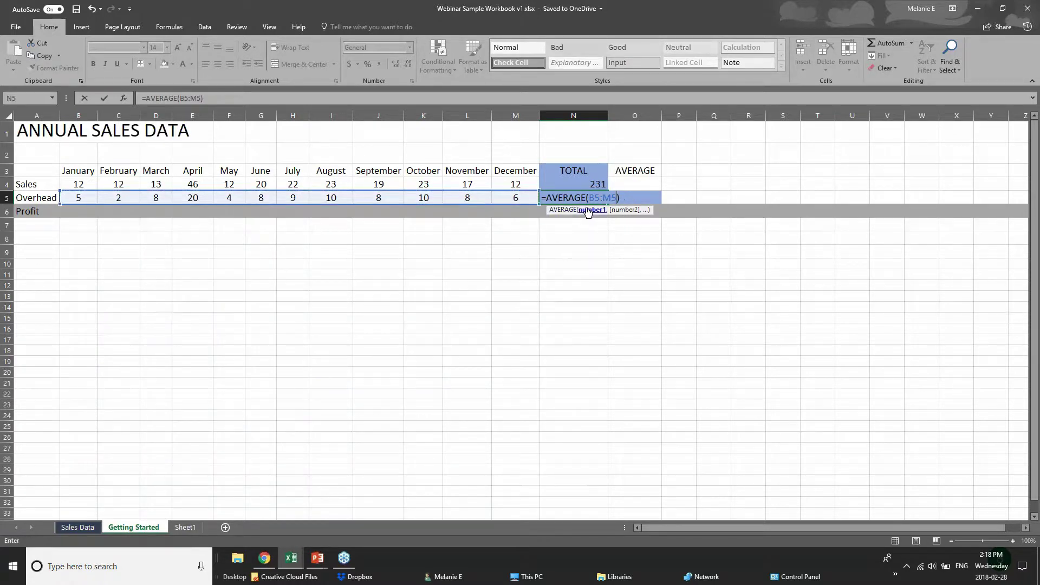
pyautogui.press('Return')
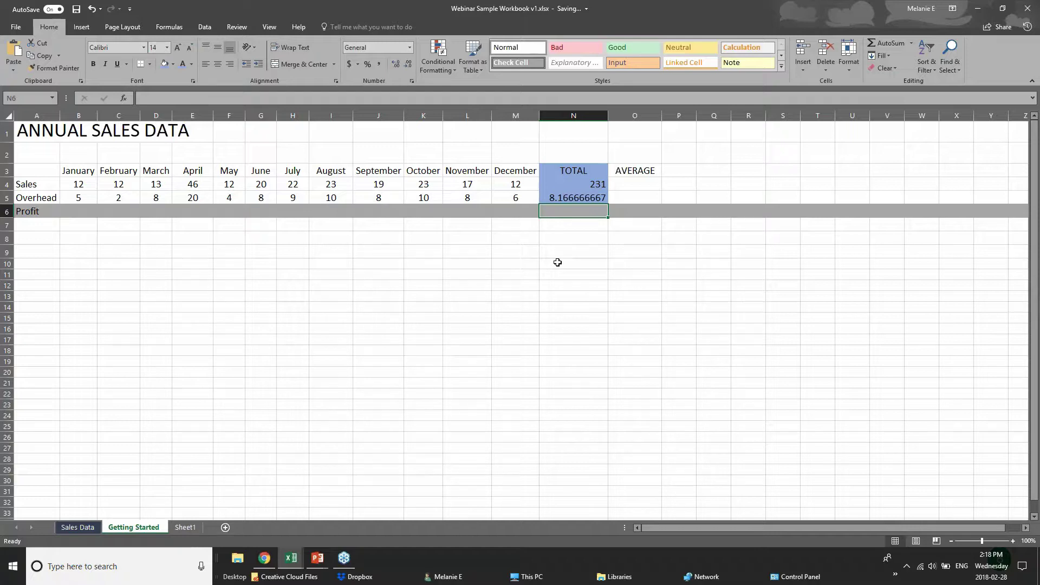
# - Review N5's average against the Overhead values B5:M5, then select B4
pyautogui.click(590, 197)
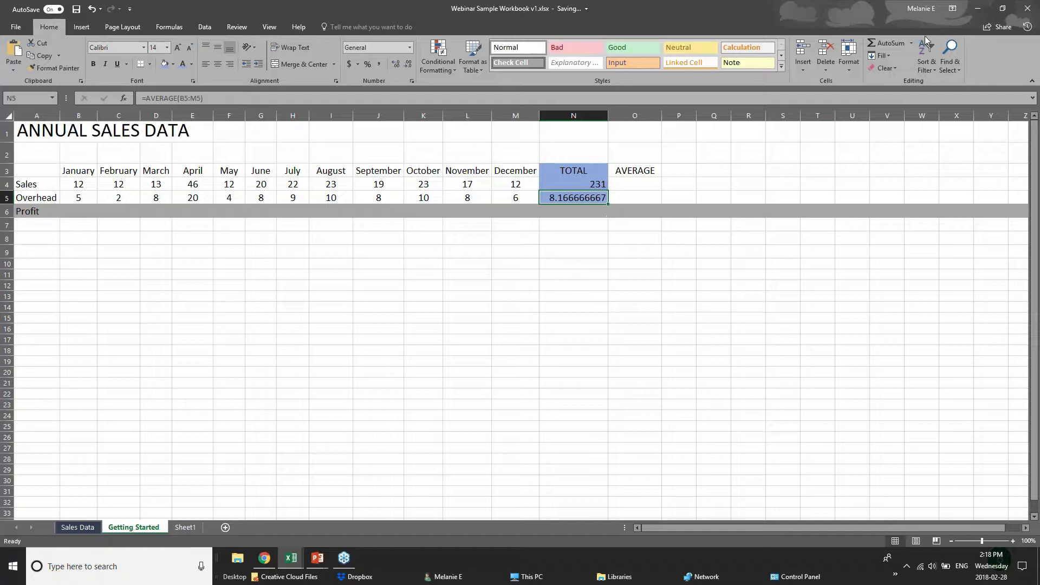
pyautogui.moveTo(82, 197); pyautogui.dragTo(542, 197)
pyautogui.click(556, 199)
pyautogui.click(74, 185)
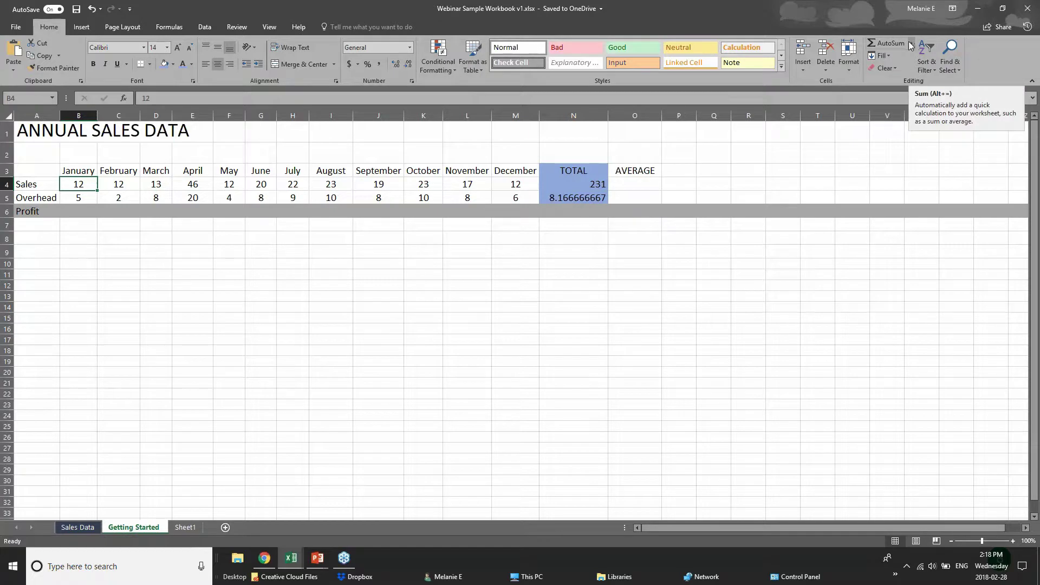
# - On the Formulas tab, start an AutoSum in B4, abandon it, and select B7
pyautogui.click(169, 27)
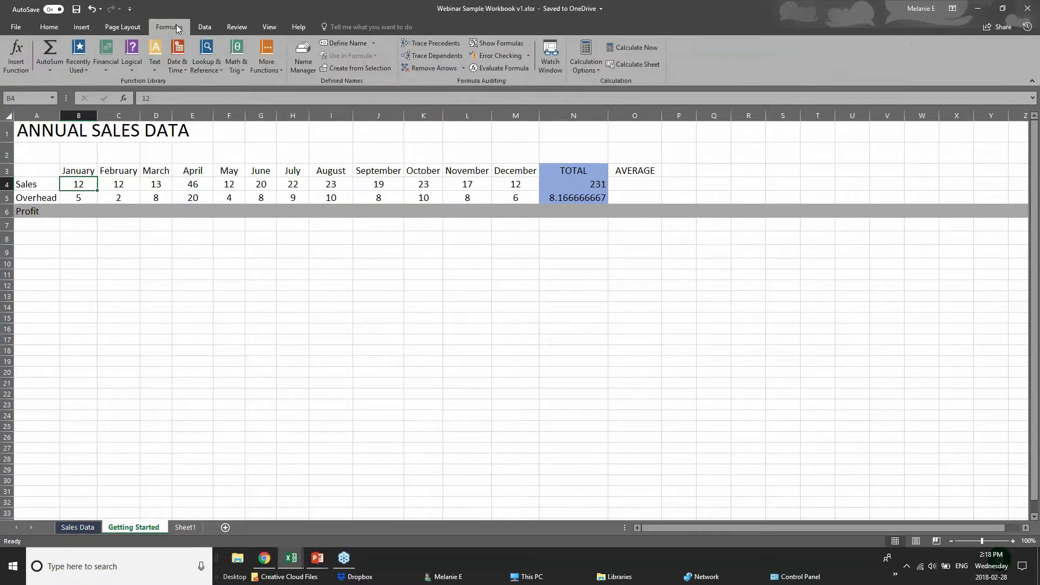
pyautogui.click(58, 71)
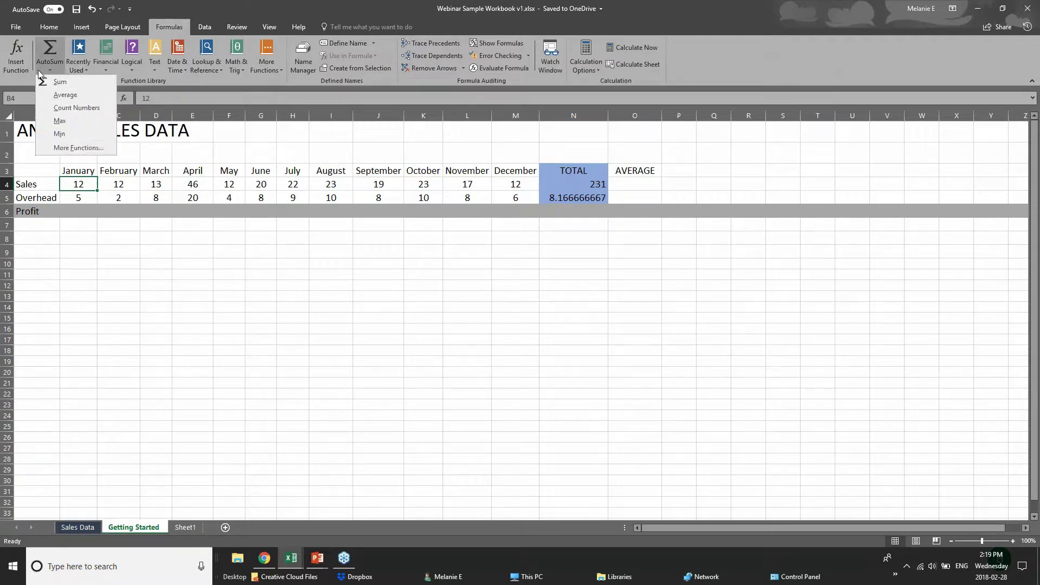
pyautogui.click(54, 49)
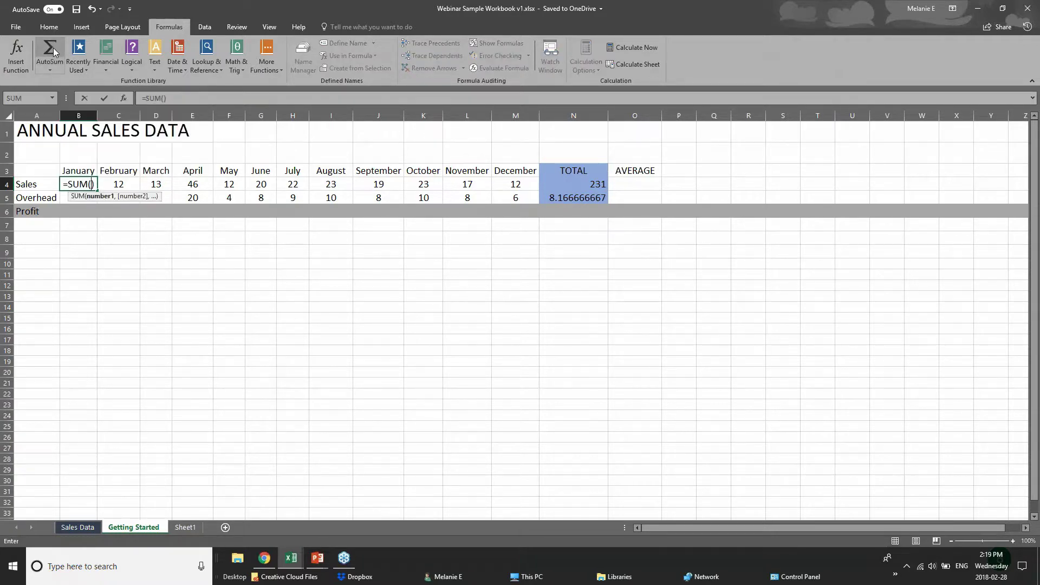
pyautogui.click(177, 286)
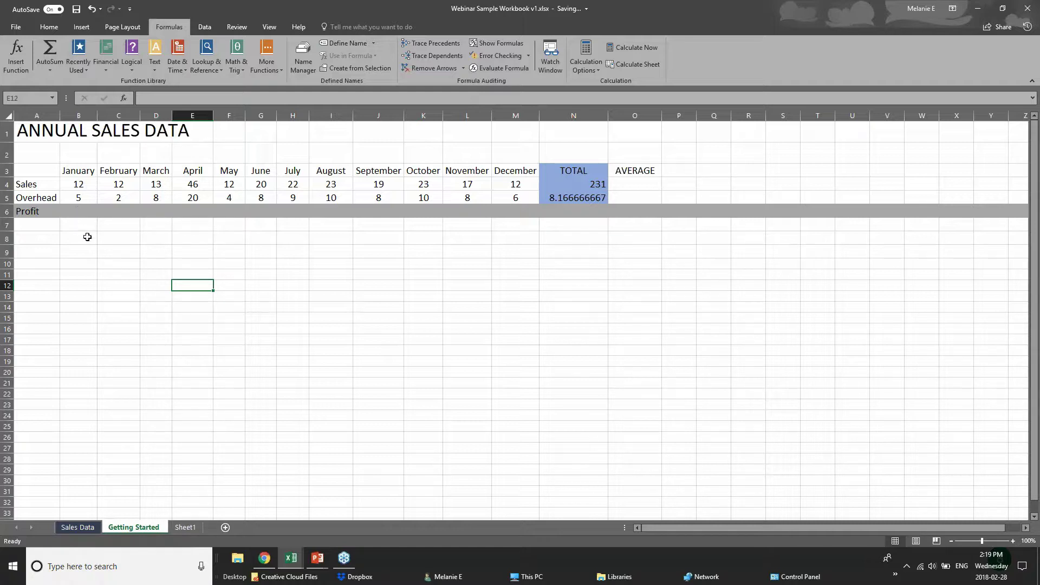
pyautogui.click(88, 225)
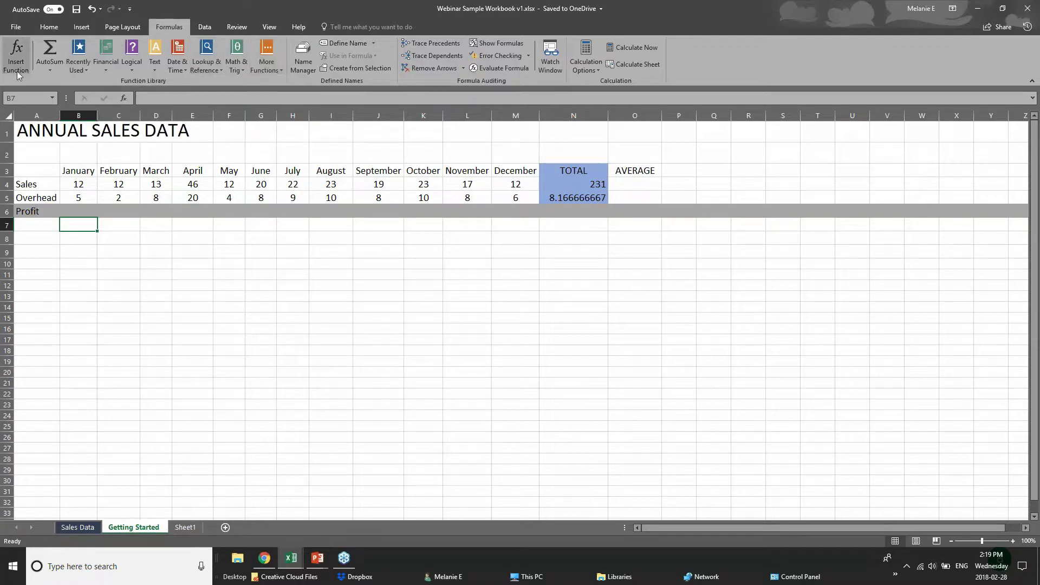
# - Browse the Recently Used, Logical, Text, Math & Trig, Lookup & Reference and Date & Time lists
pyautogui.click(77, 70)
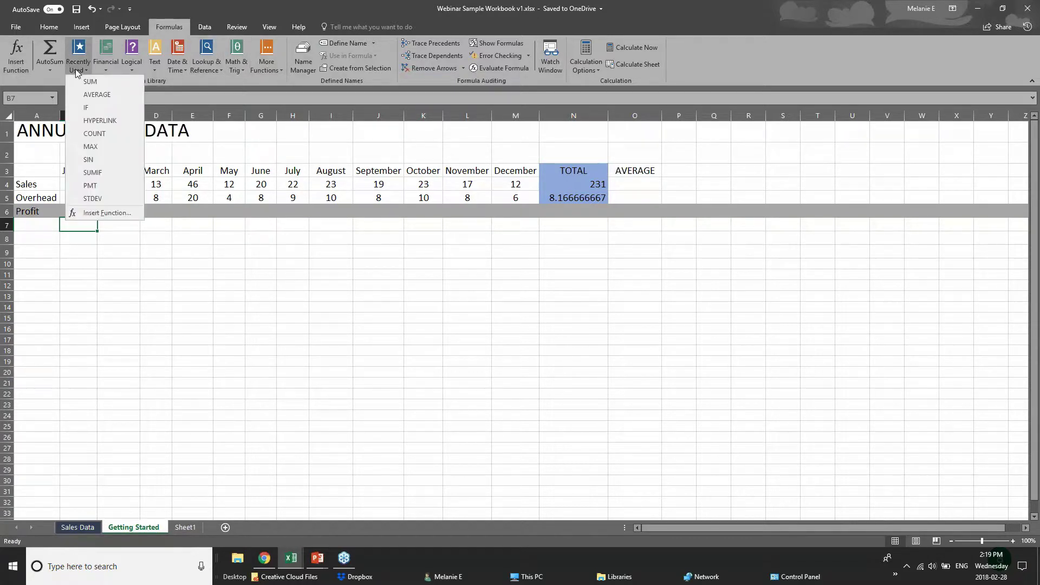
pyautogui.click(210, 73)
pyautogui.click(132, 69)
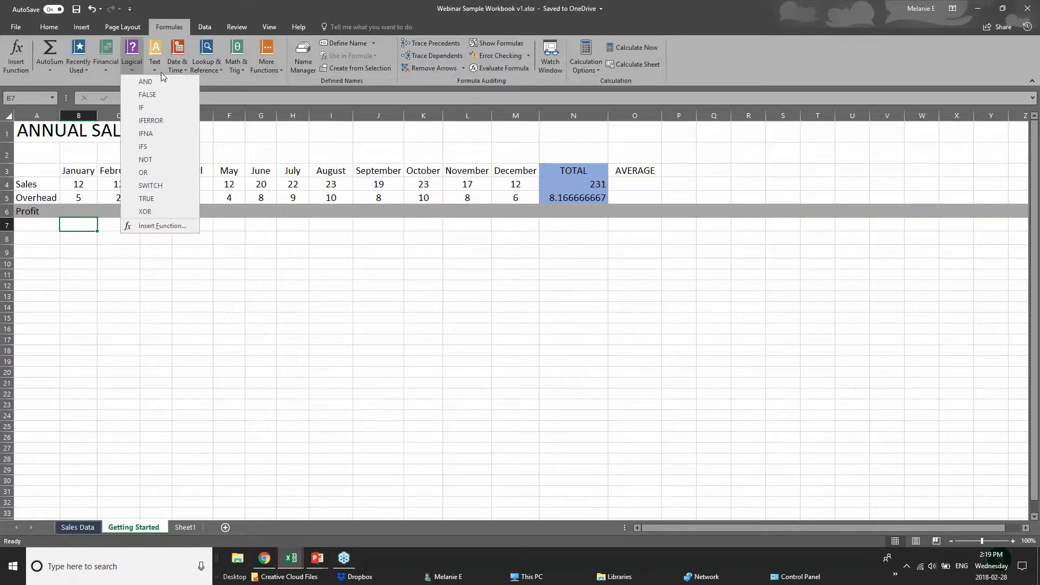
pyautogui.click(204, 79)
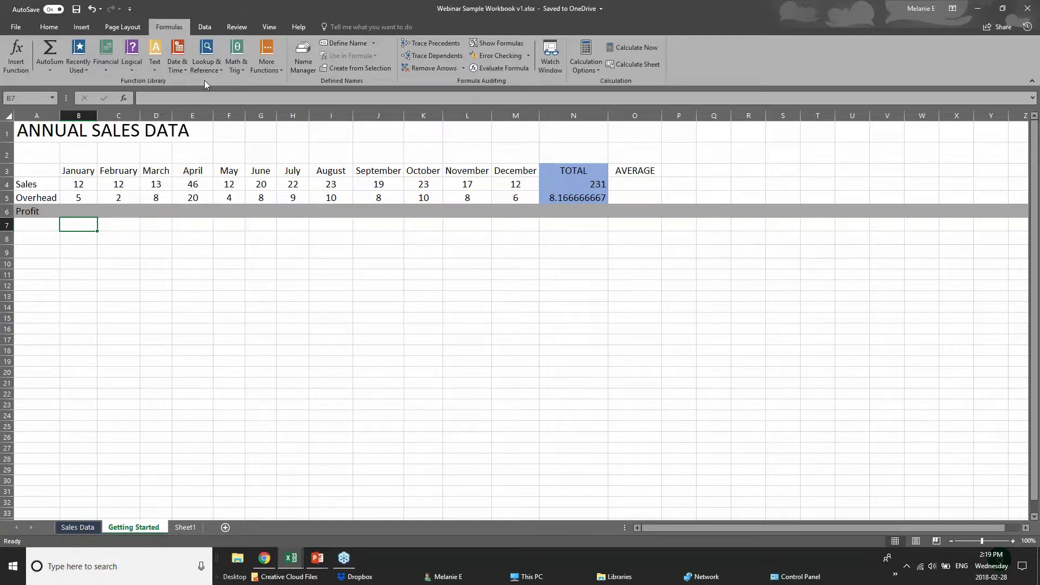
pyautogui.click(155, 72)
pyautogui.click(248, 85)
pyautogui.click(238, 70)
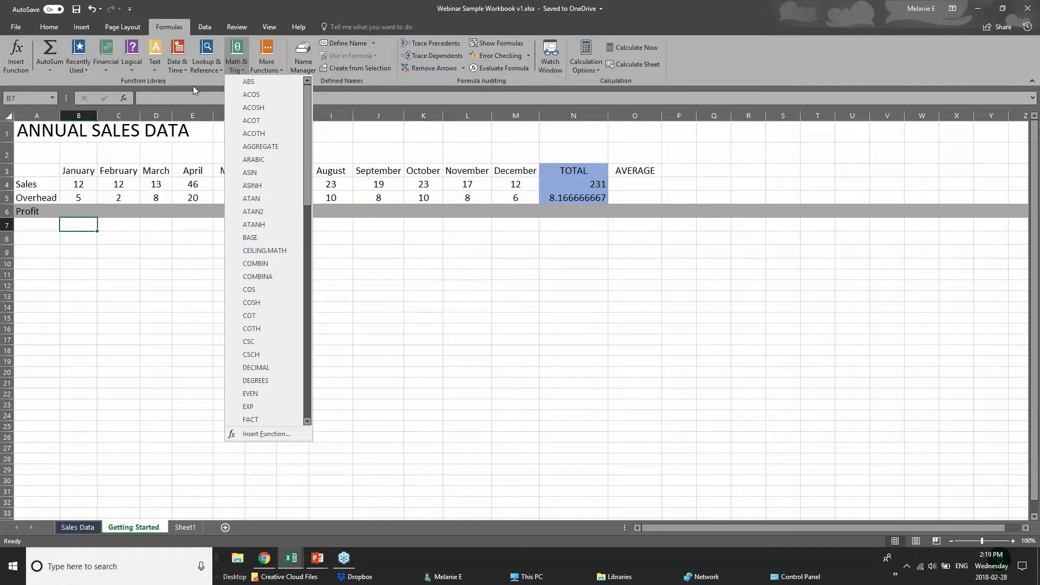
pyautogui.click(193, 86)
pyautogui.click(204, 71)
pyautogui.click(174, 80)
pyautogui.click(175, 71)
pyautogui.click(250, 79)
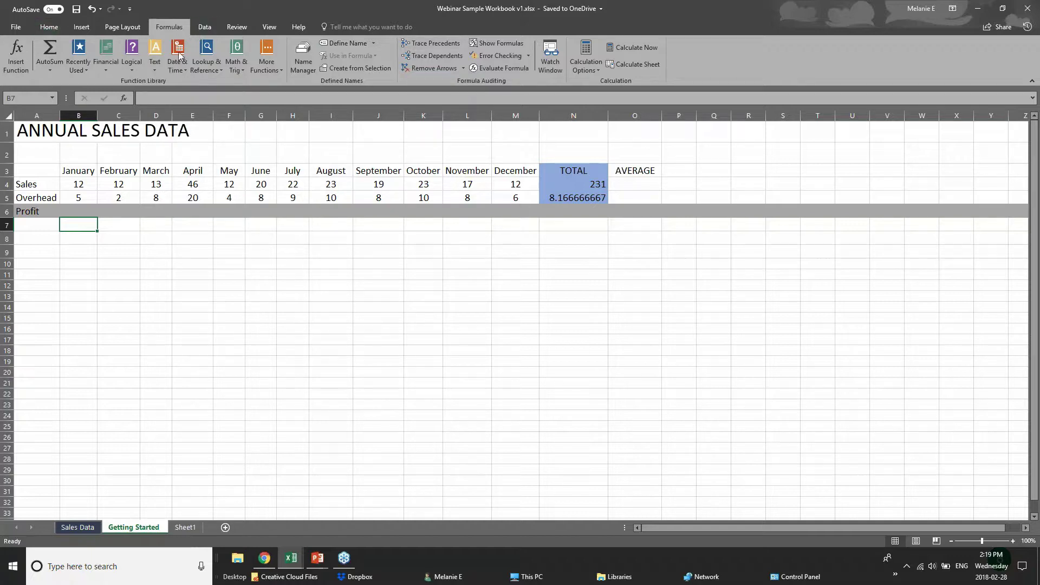
# - Reopen the AutoSum list, then close it and select cells B6 and B5
pyautogui.click(56, 70)
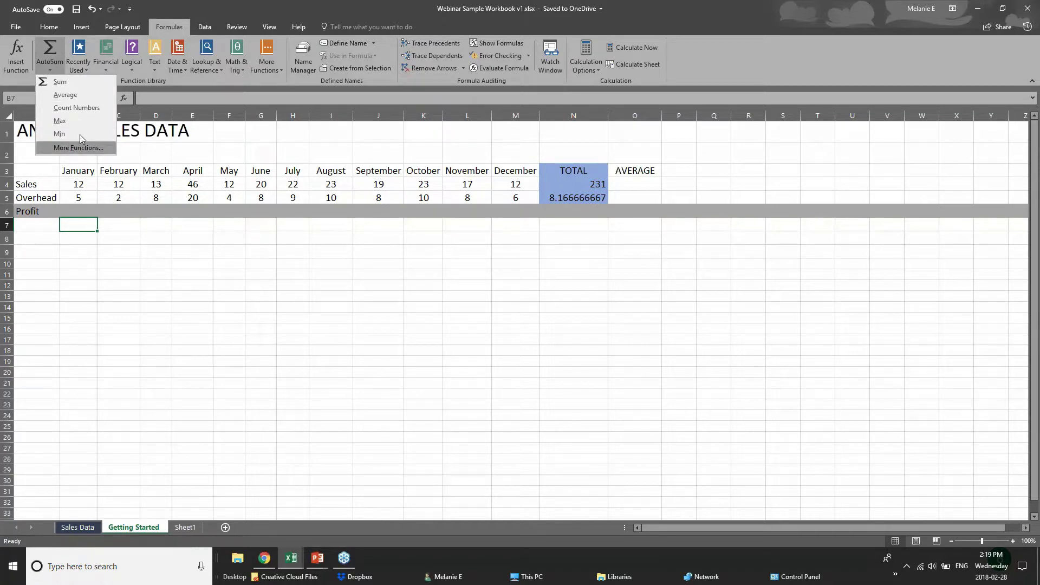
pyautogui.click(90, 218)
pyautogui.click(86, 211)
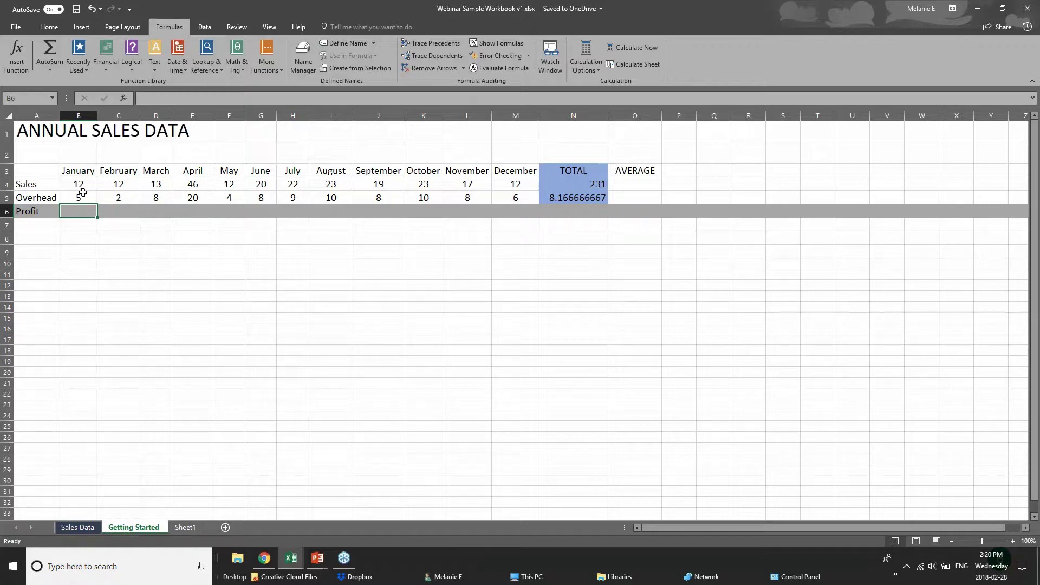
pyautogui.click(79, 185)
# - Enter =B4-B5 in B6 so January's Profit shows 7
pyautogui.click(77, 197)
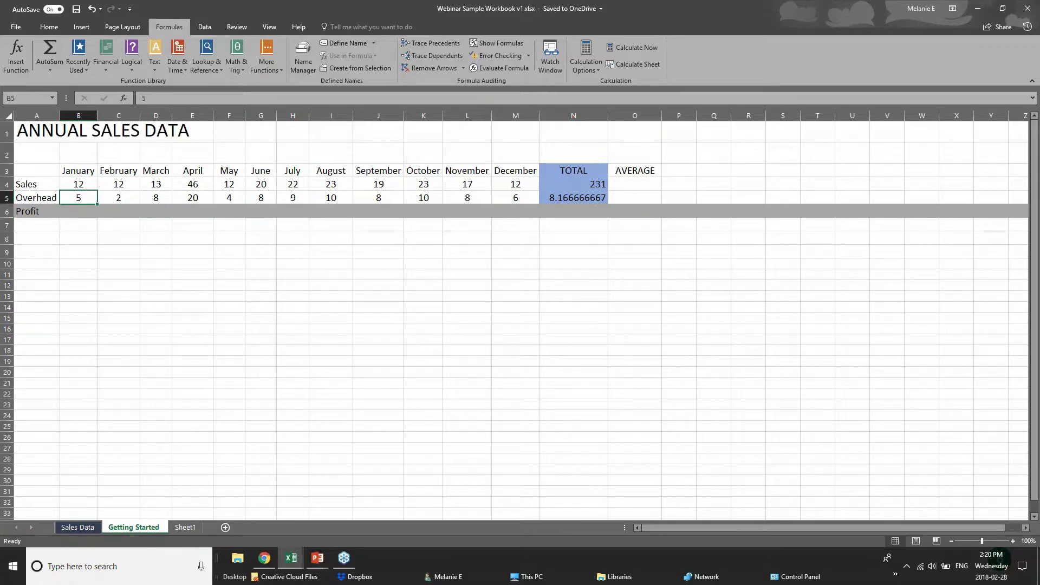
pyautogui.click(80, 210)
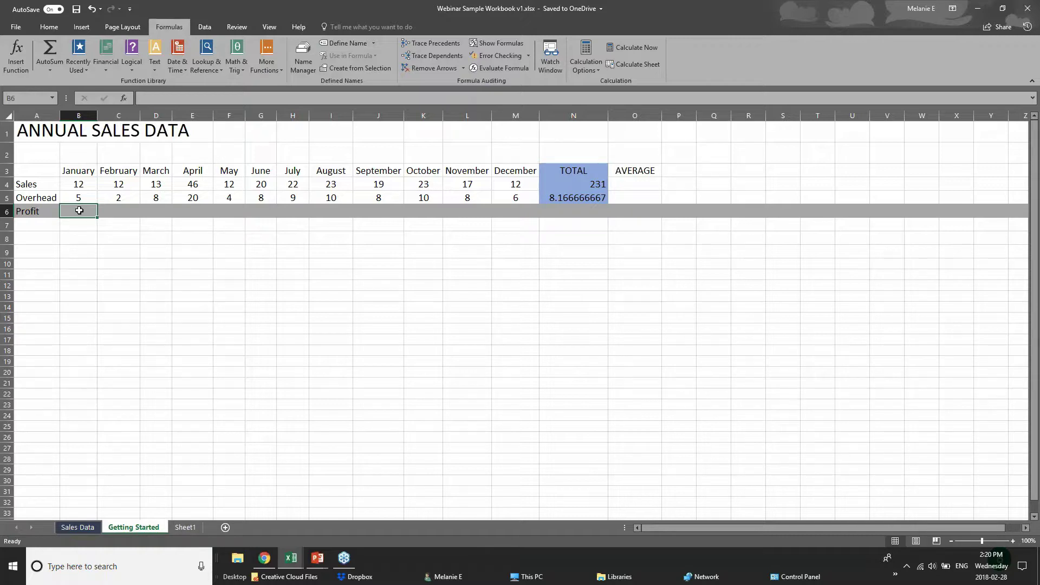
pyautogui.write('=')
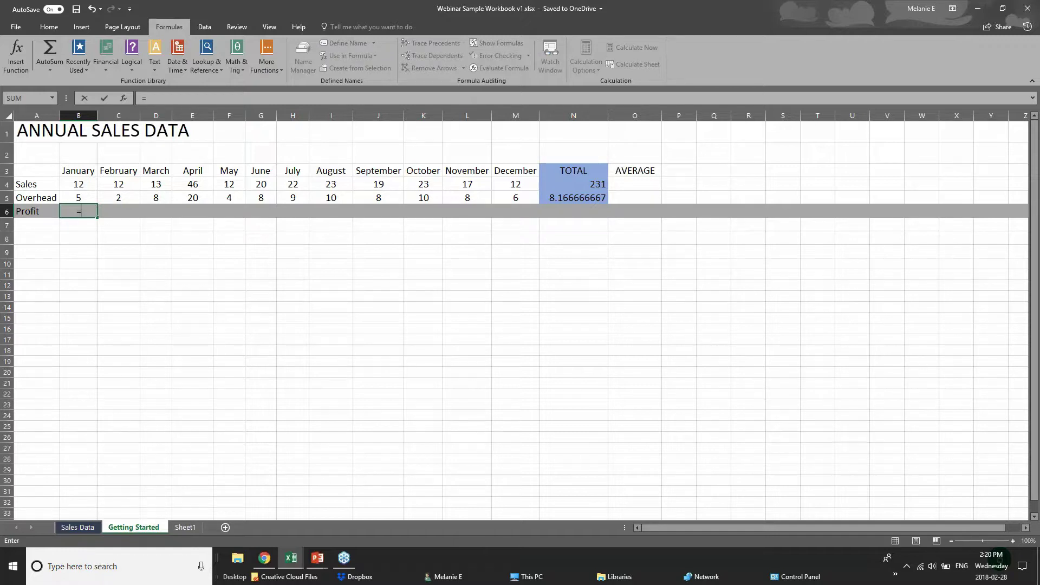
pyautogui.write('sub')
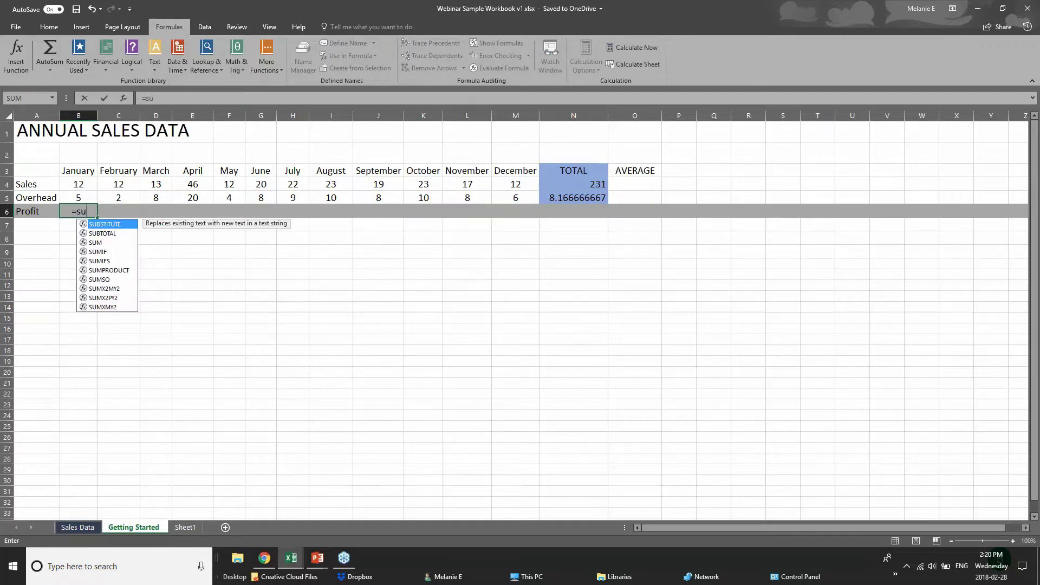
pyautogui.press('BackSpace')
pyautogui.press('BackSpace')
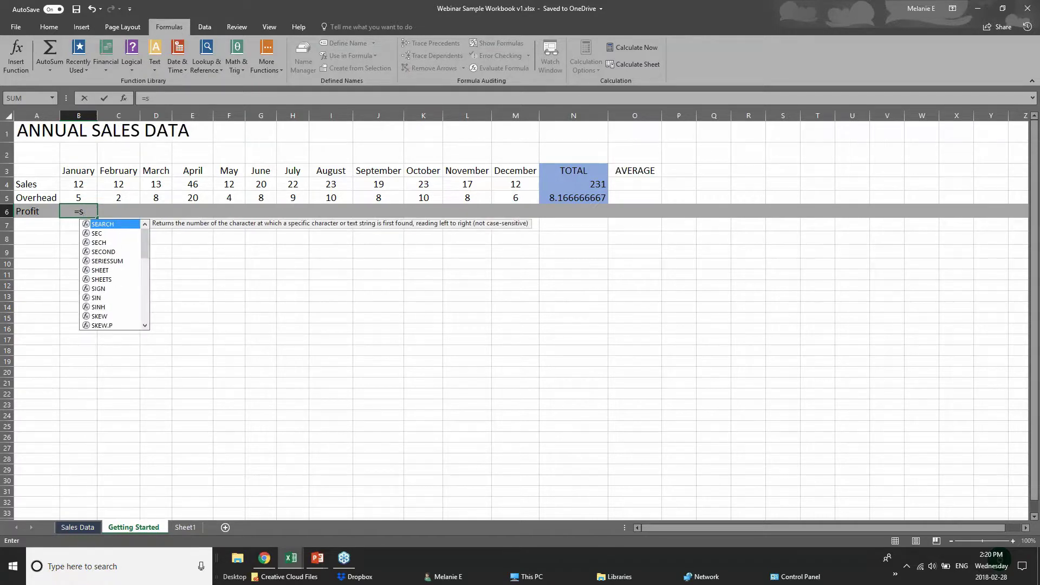
pyautogui.write('ub')
pyautogui.press('BackSpace')
pyautogui.press('BackSpace')
pyautogui.press('BackSpace')
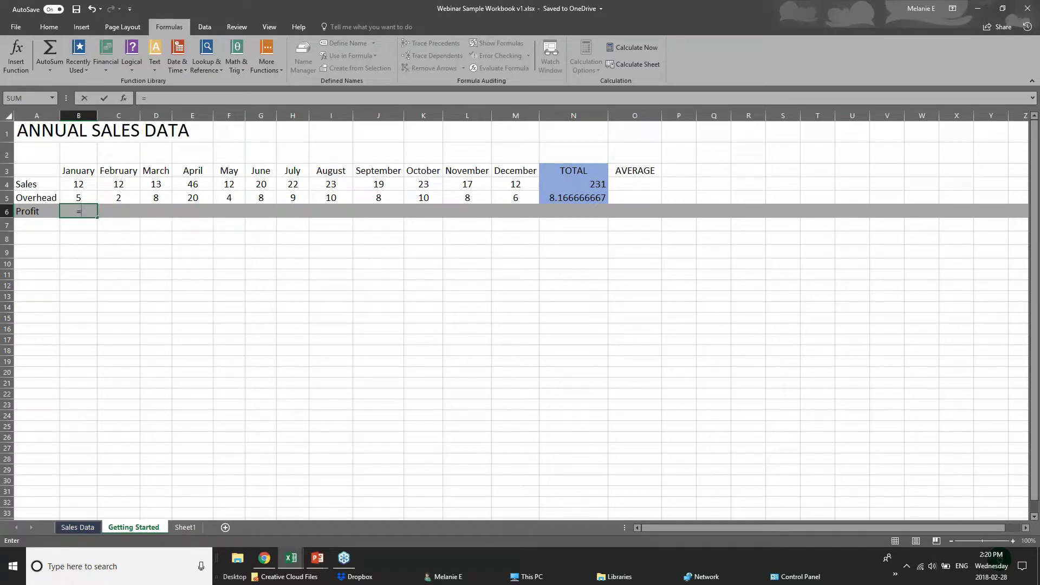
pyautogui.click(86, 183)
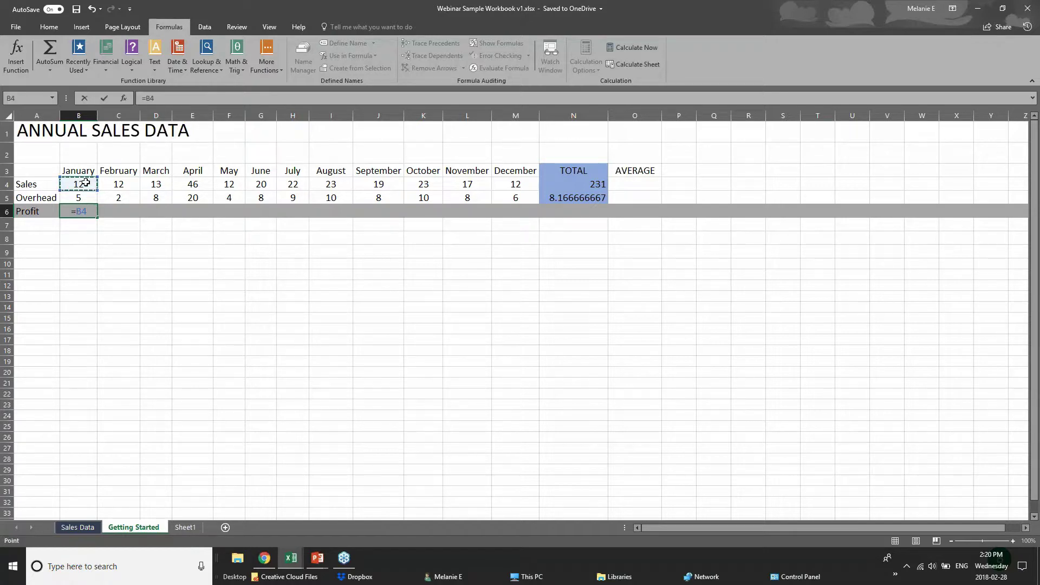
pyautogui.write('-')
pyautogui.click(89, 197)
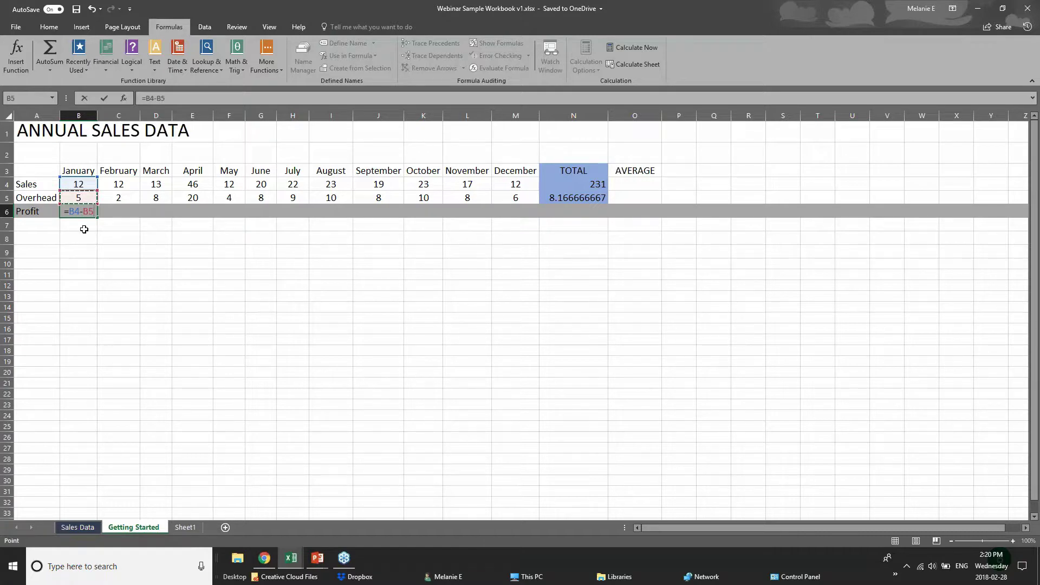
pyautogui.press('Return')
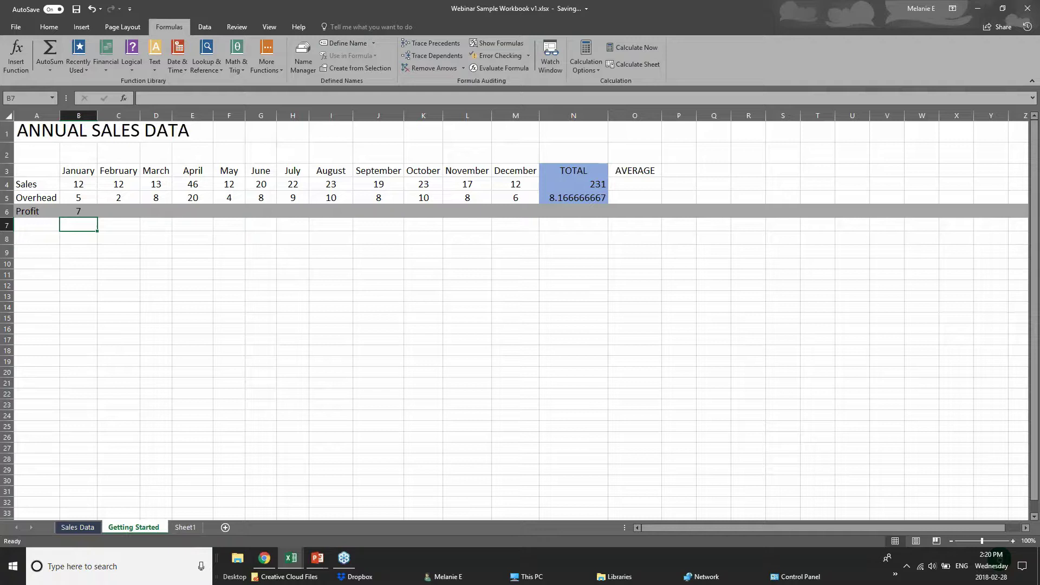
# - Copy B6's profit formula, paste it as a formula into C6, and fill it across to M6
pyautogui.click(80, 211)
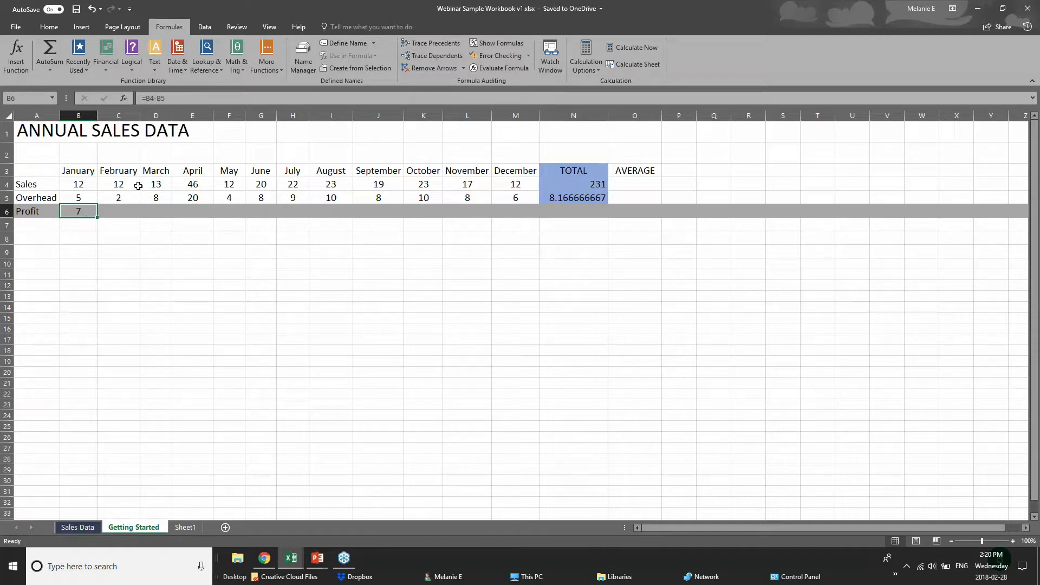
pyautogui.click(128, 210)
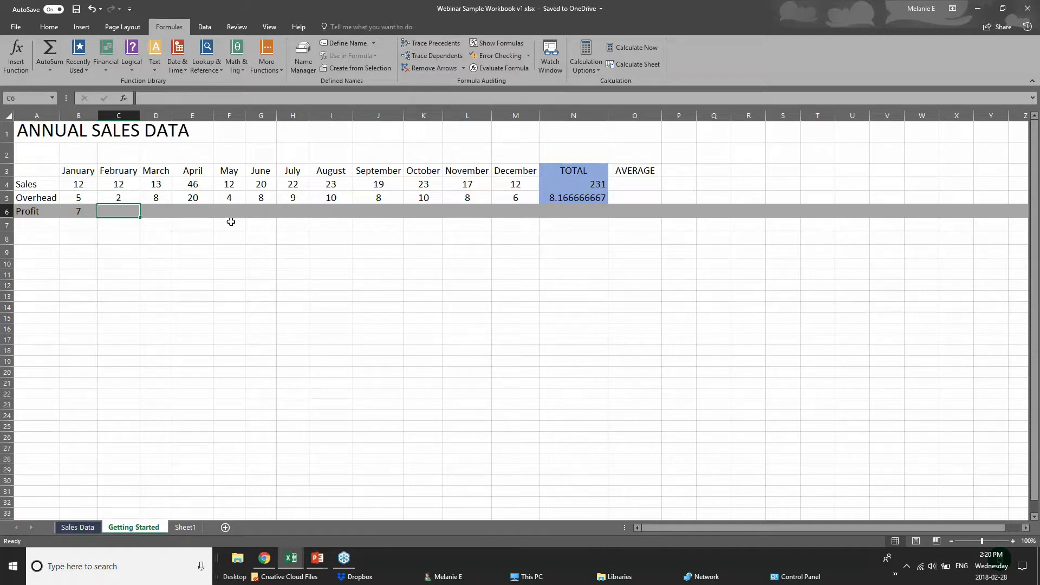
pyautogui.click(69, 212)
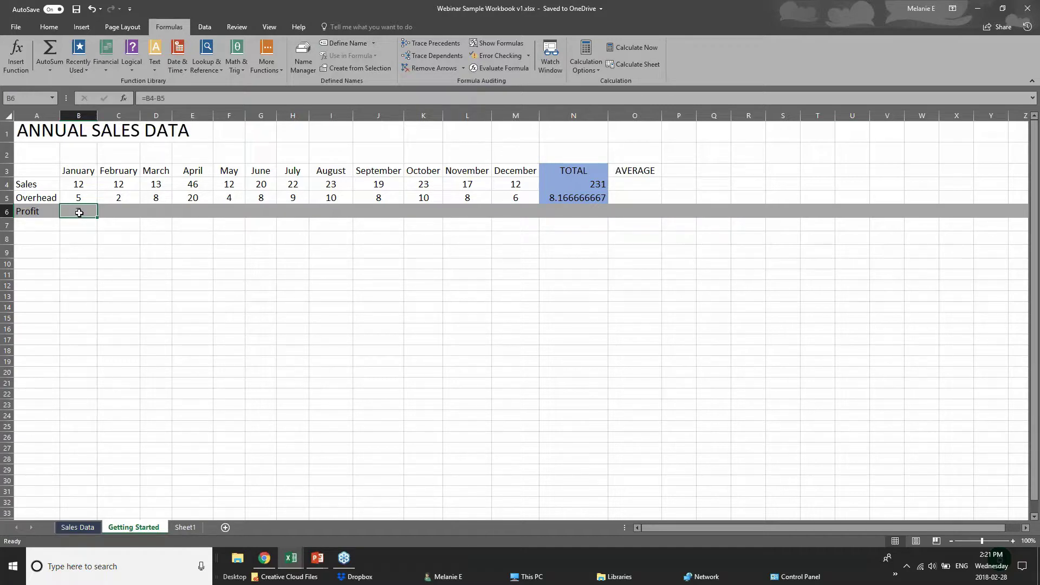
pyautogui.rightClick(79, 213)
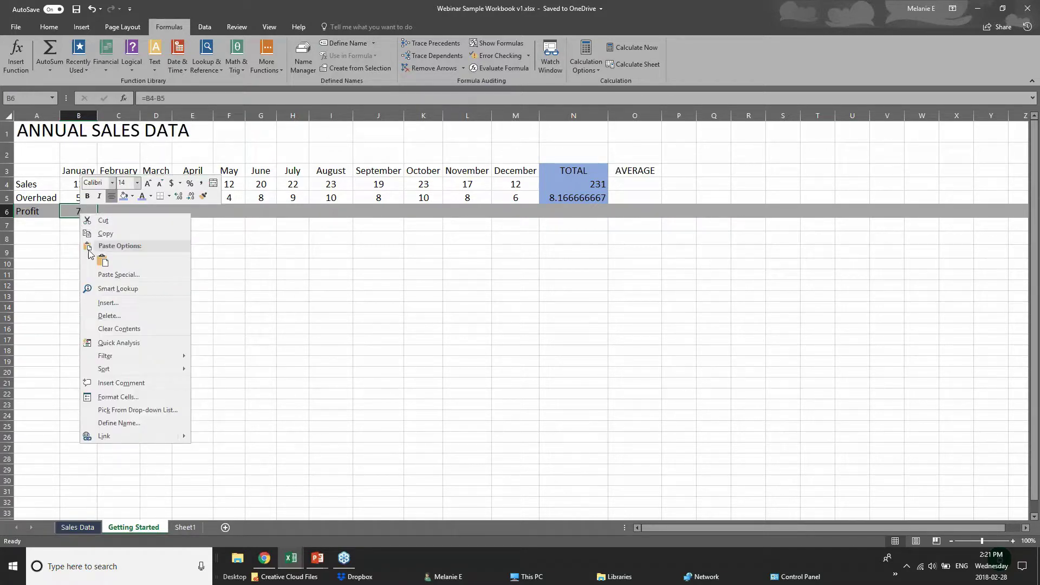
pyautogui.click(100, 234)
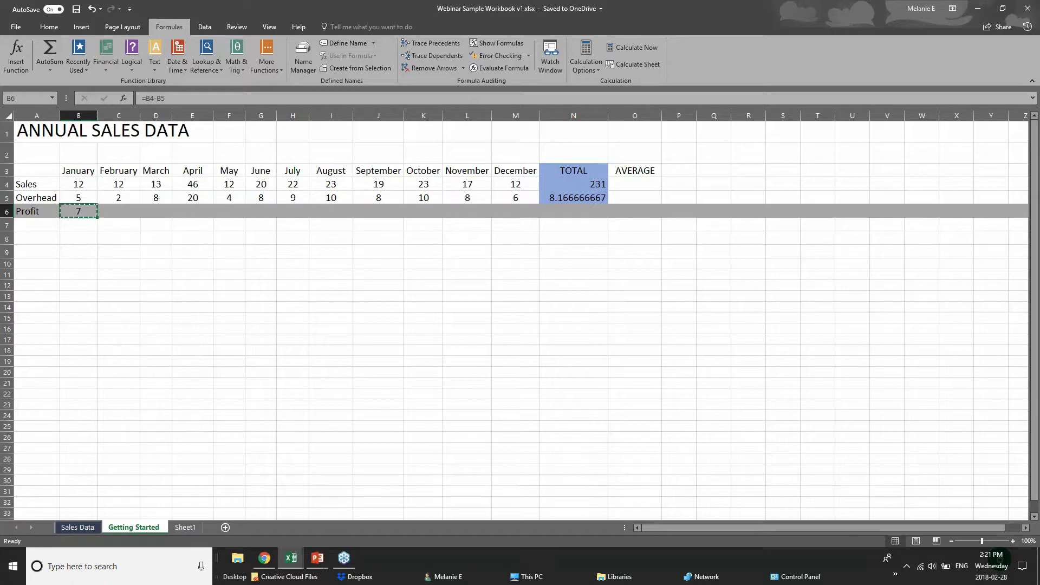
pyautogui.click(115, 214)
pyautogui.rightClick(116, 214)
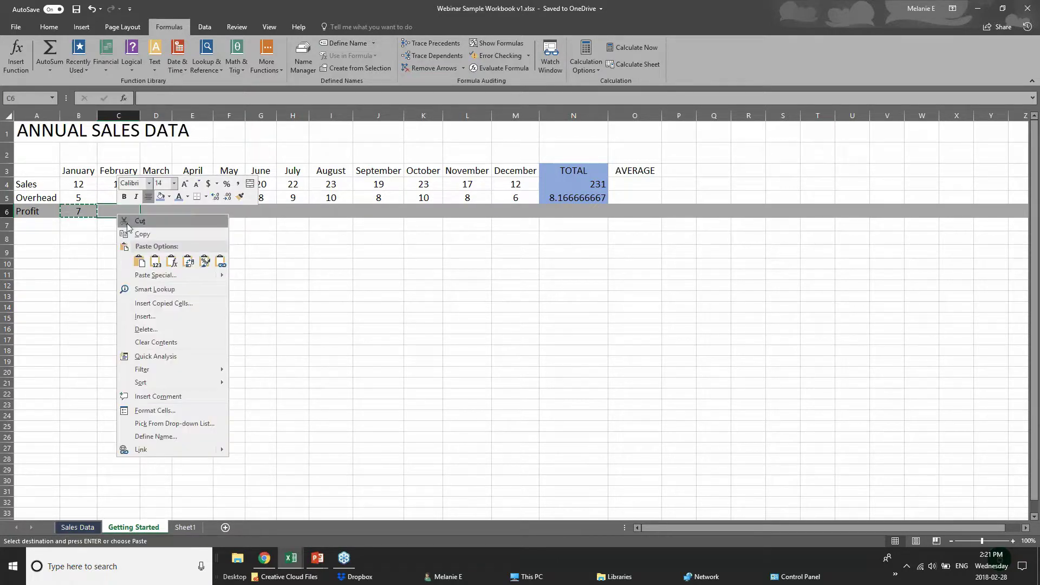
pyautogui.click(152, 263)
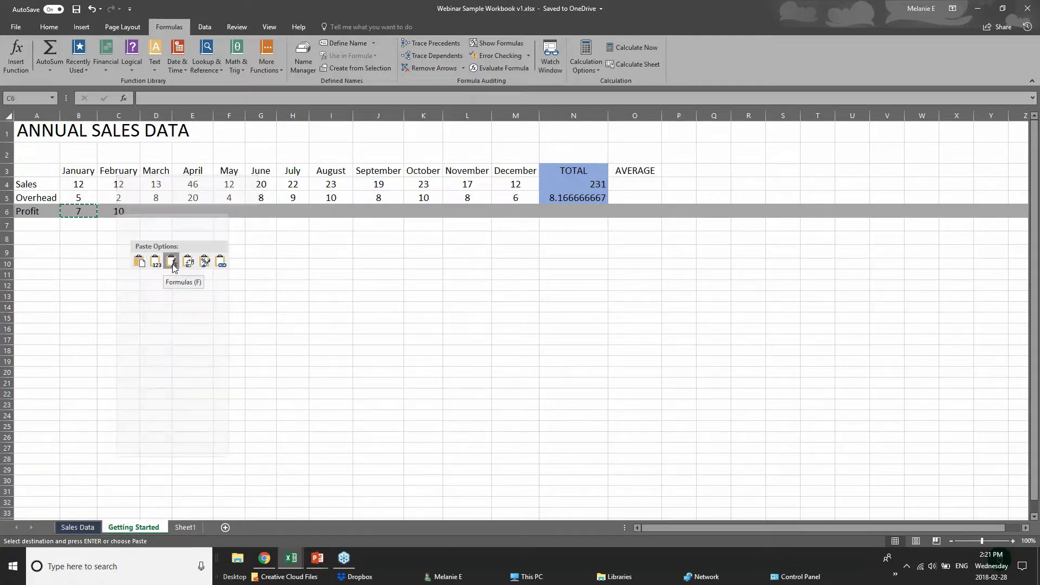
pyautogui.click(172, 262)
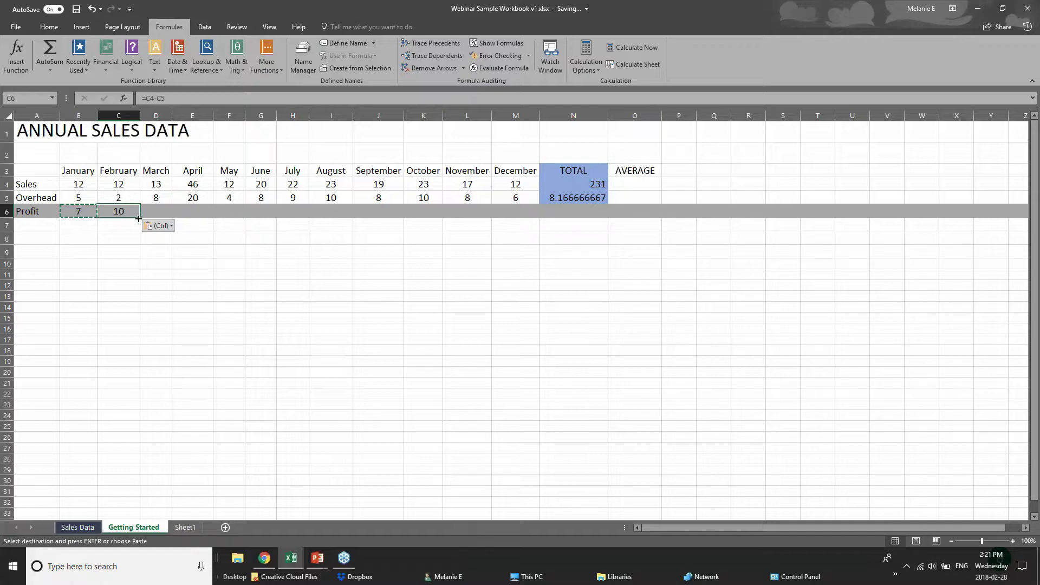
pyautogui.moveTo(138, 218); pyautogui.dragTo(522, 217)
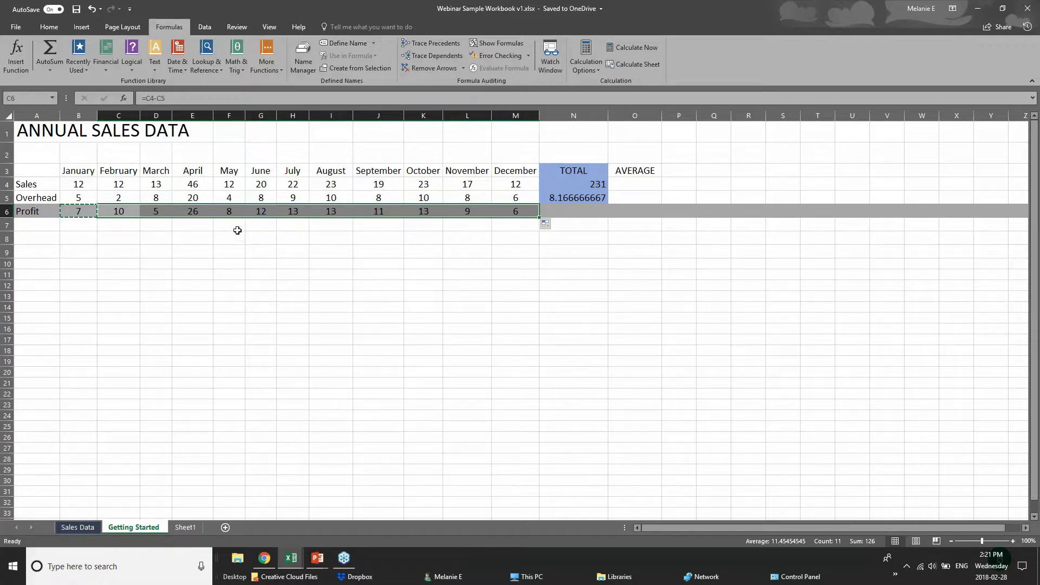
pyautogui.click(46, 217)
# - Point out January Sales B4 and the Profit total N6, then show the PowerPoint window previews
pyautogui.click(65, 182)
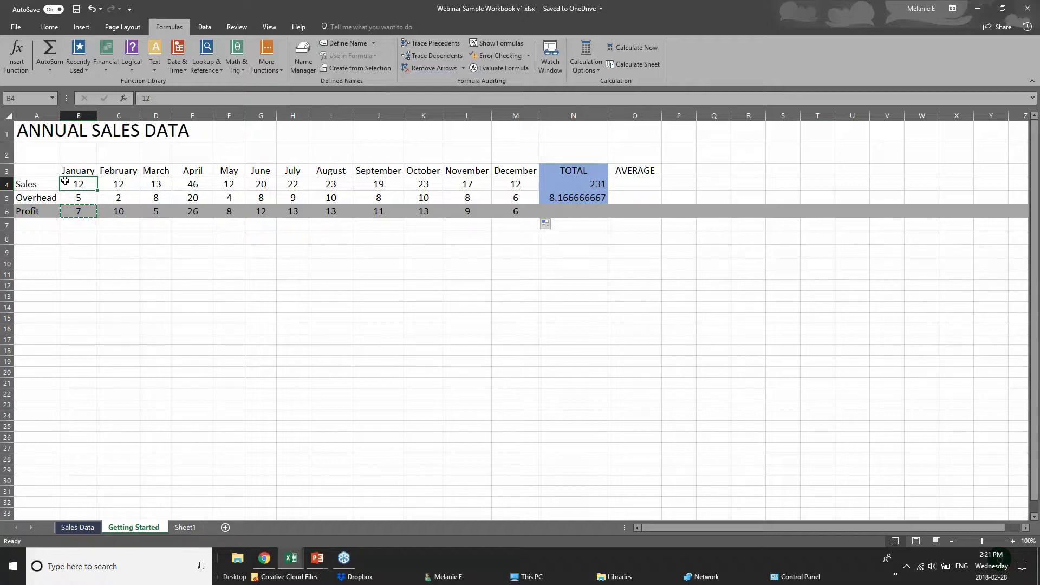
pyautogui.click(89, 224)
pyautogui.click(593, 213)
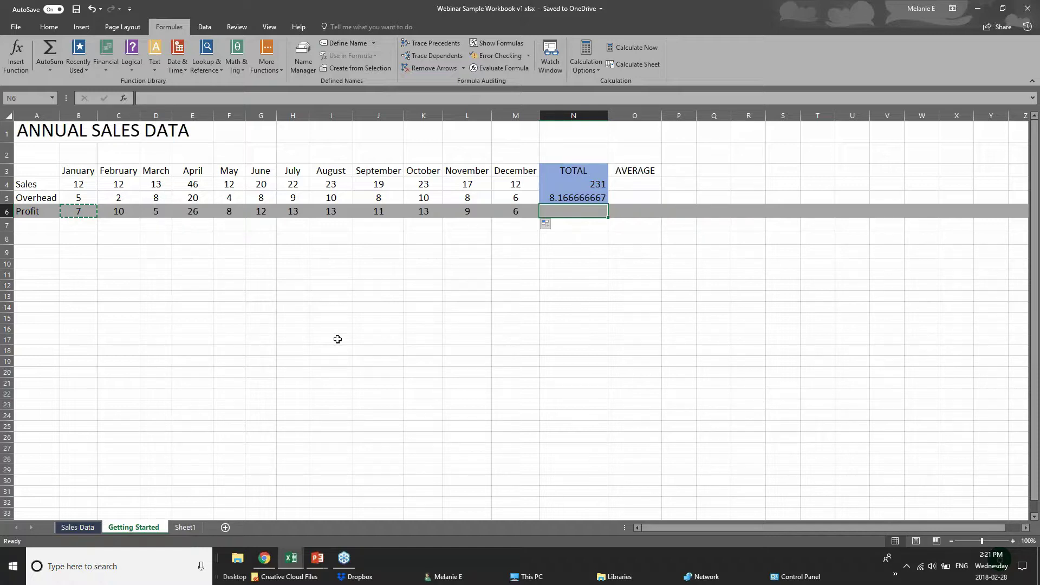
pyautogui.click(318, 558)
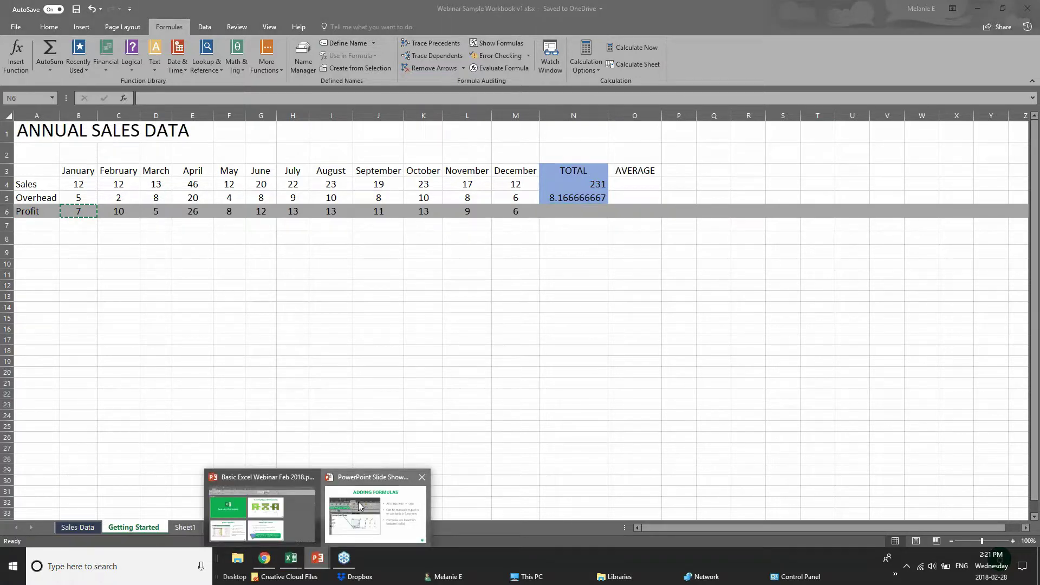
# - Advance the slide show to the Formatting Worksheets slide, then return to the Webinar workbook
pyautogui.click(359, 506)
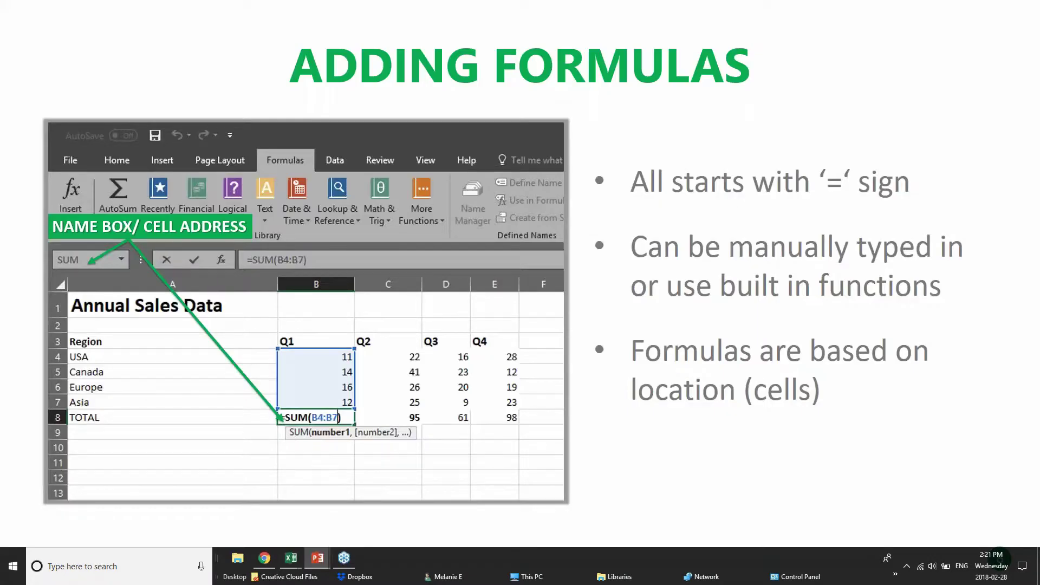
pyautogui.press('Right')
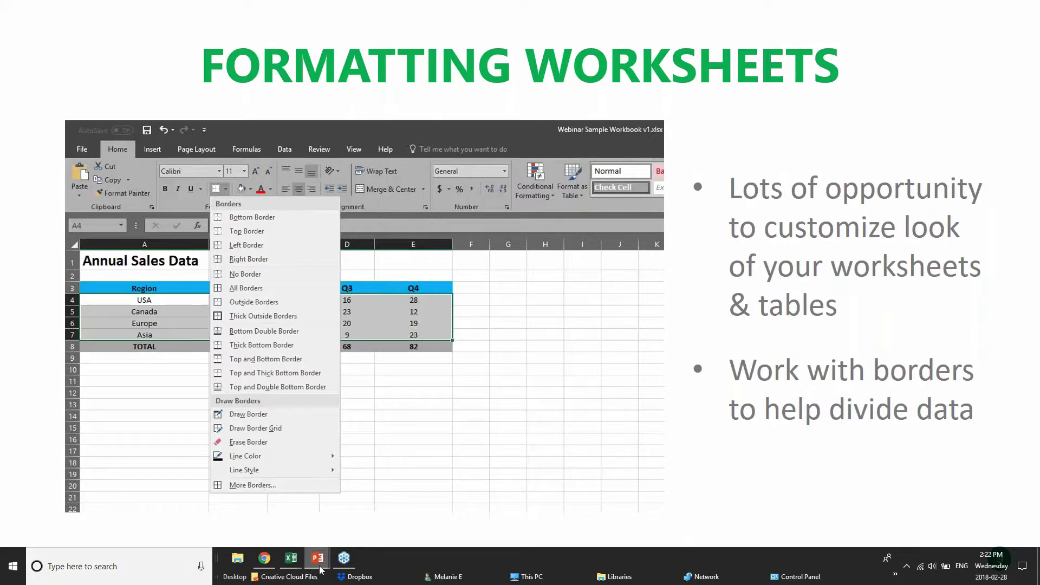
pyautogui.moveTo(291, 558)
pyautogui.click(402, 500)
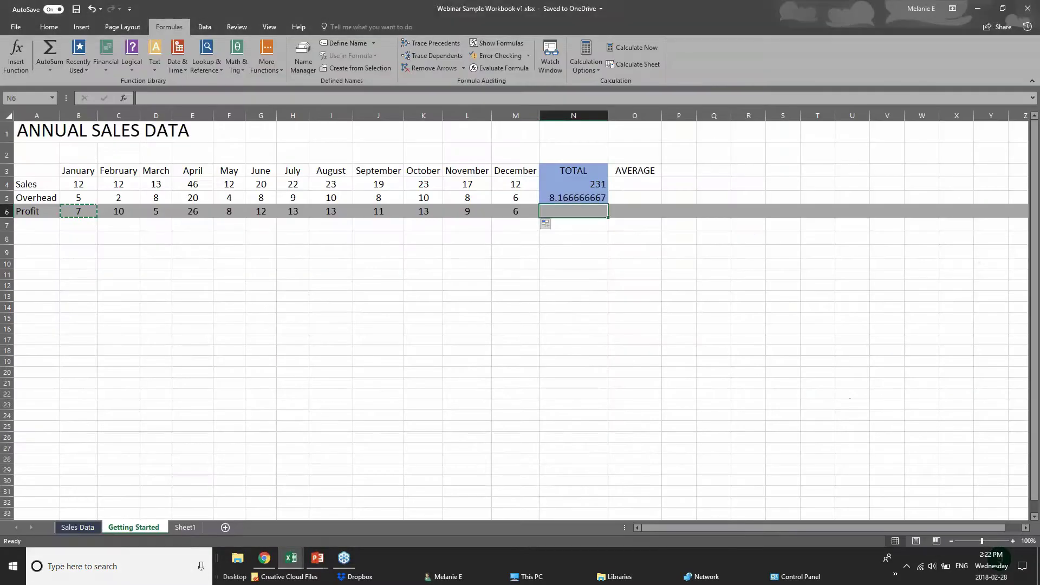
# - Move from the Sales Data sheet to the pivotTables.xlsx workbook and scroll through its records
pyautogui.click(297, 250)
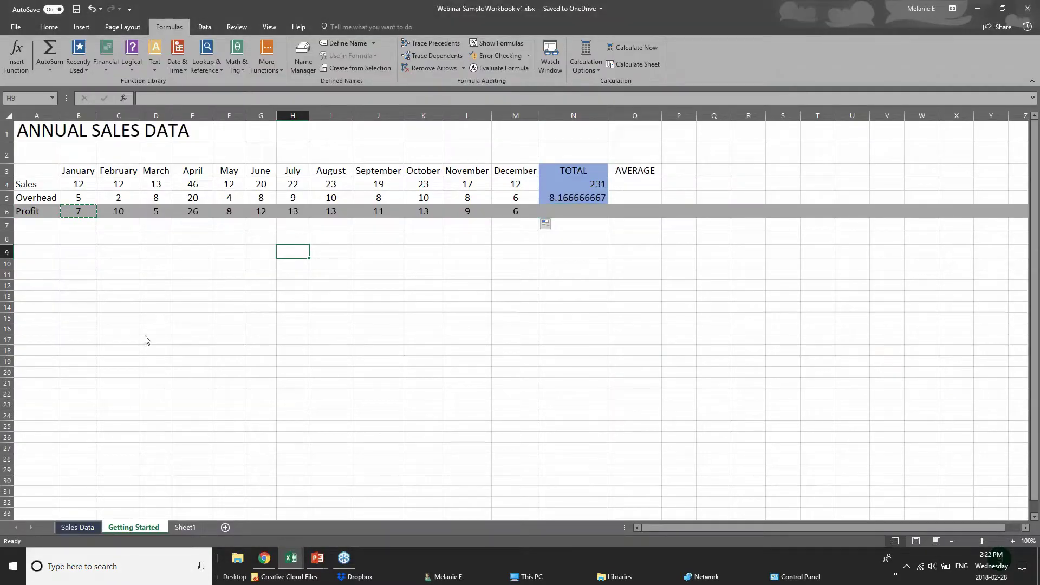
pyautogui.click(73, 527)
pyautogui.moveTo(291, 557)
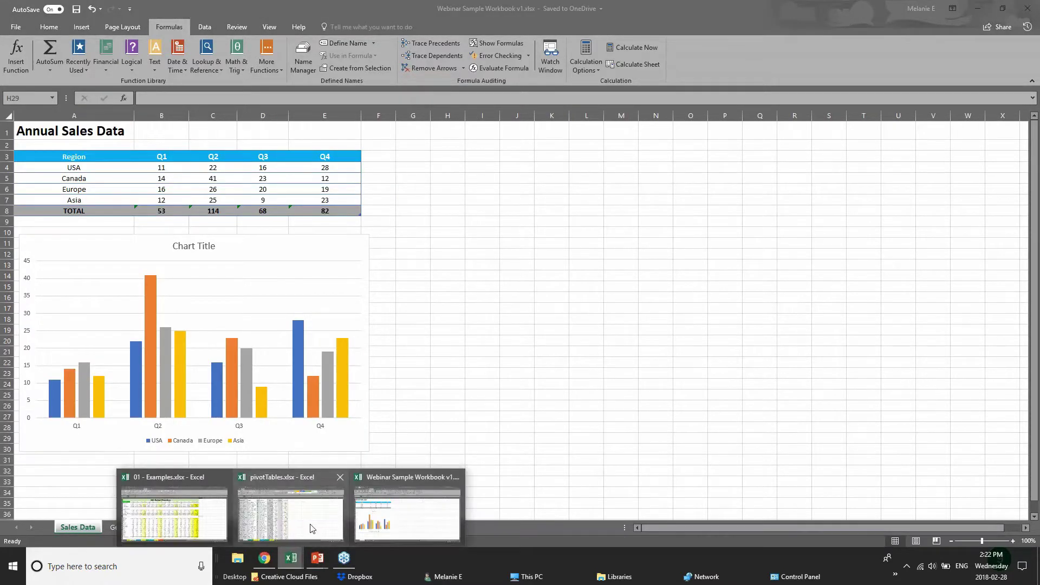
pyautogui.click(290, 512)
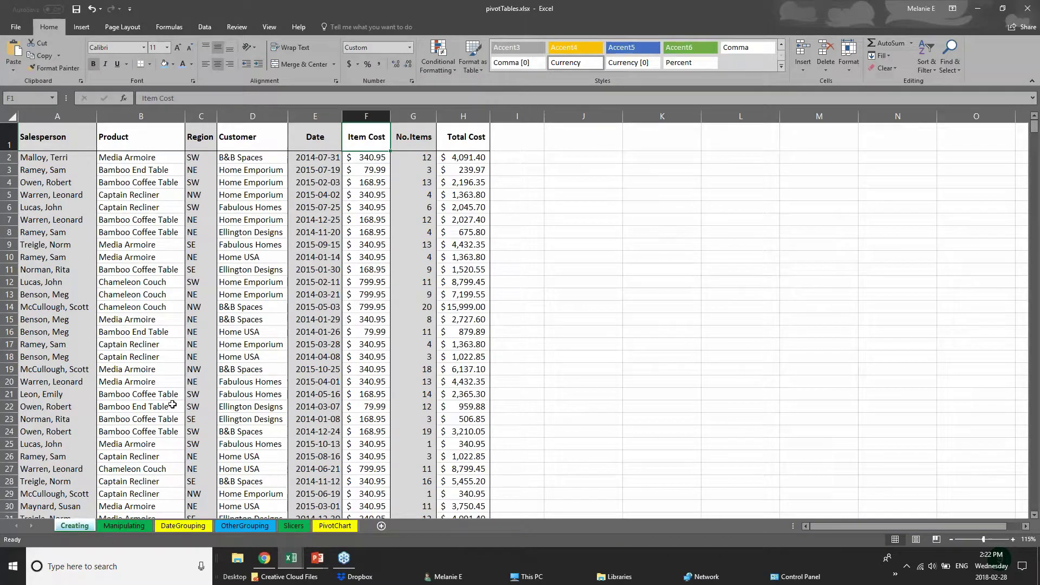
pyautogui.scroll(-18, 173, 405)
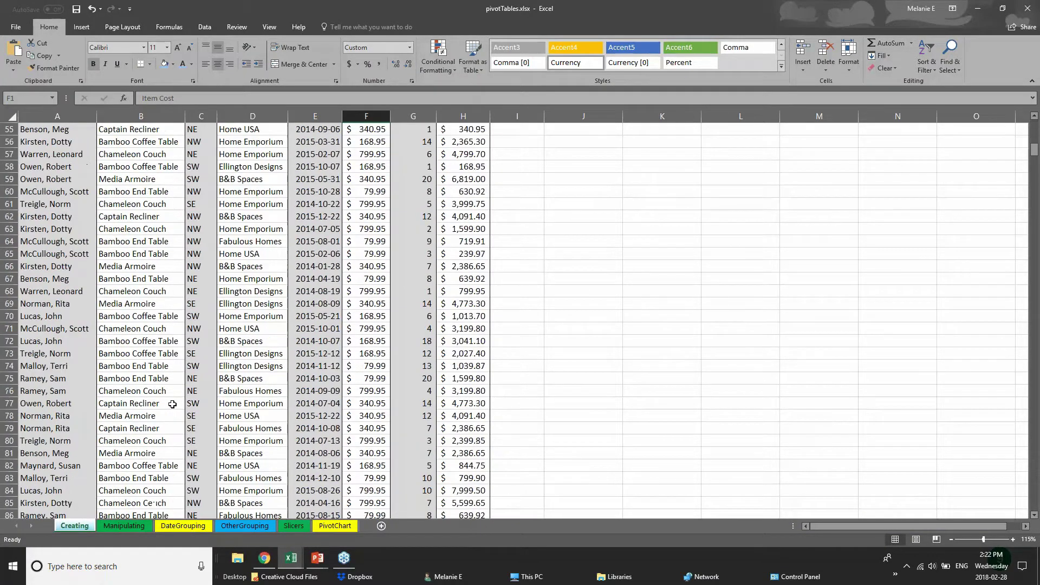
pyautogui.scroll(-7, 173, 405)
pyautogui.scroll(20, 205, 355)
# - Select each data column from Salesperson through Total Cost, ending back on Salesperson
pyautogui.click(59, 170)
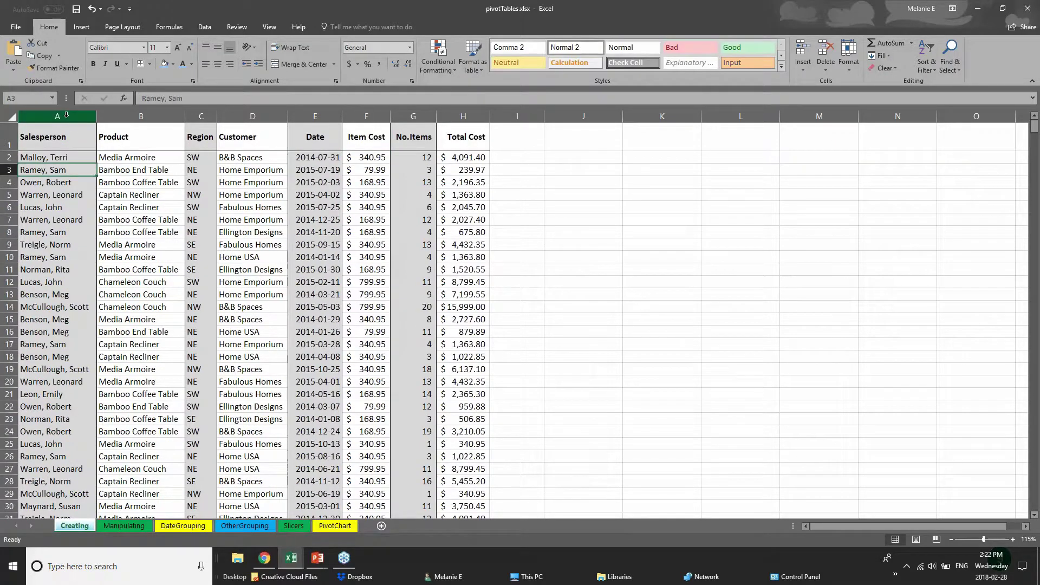
pyautogui.click(63, 144)
pyautogui.hotkey('ctrl', 'shift', 'Down')
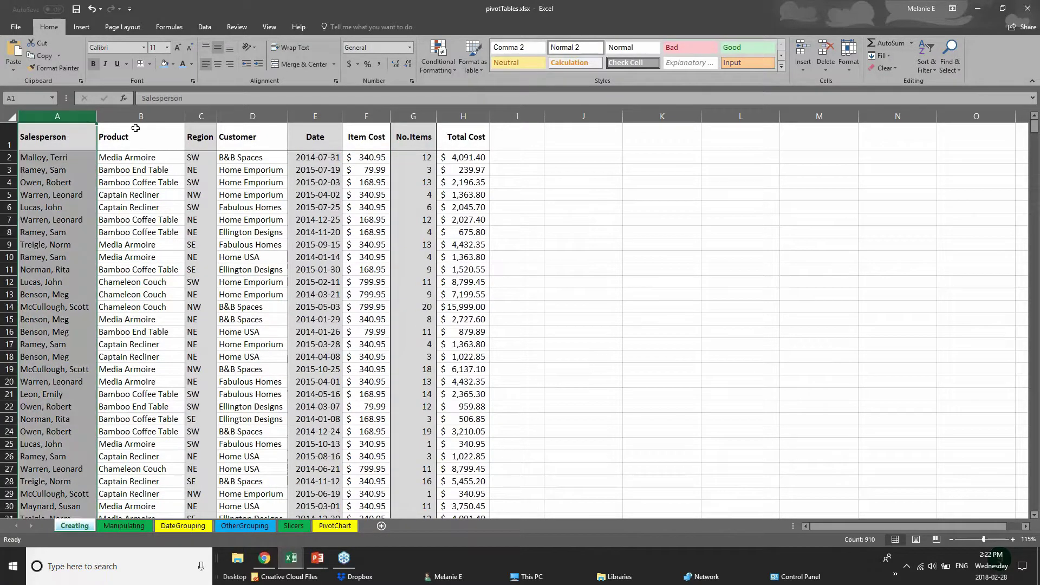
pyautogui.click(141, 116)
pyautogui.click(202, 115)
pyautogui.click(252, 116)
pyautogui.click(315, 116)
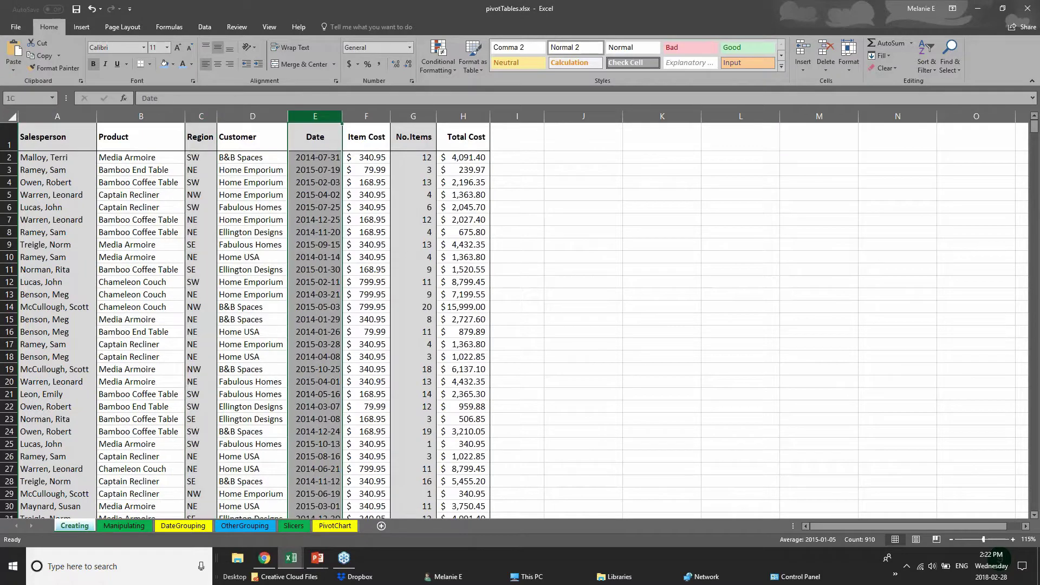
pyautogui.click(366, 116)
pyautogui.click(413, 116)
pyautogui.click(463, 116)
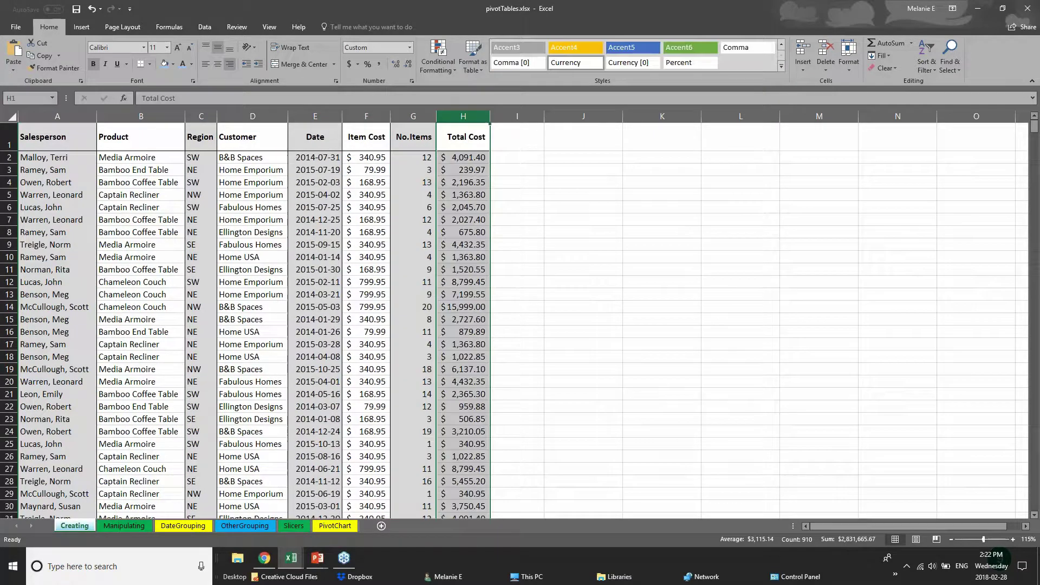
pyautogui.click(58, 111)
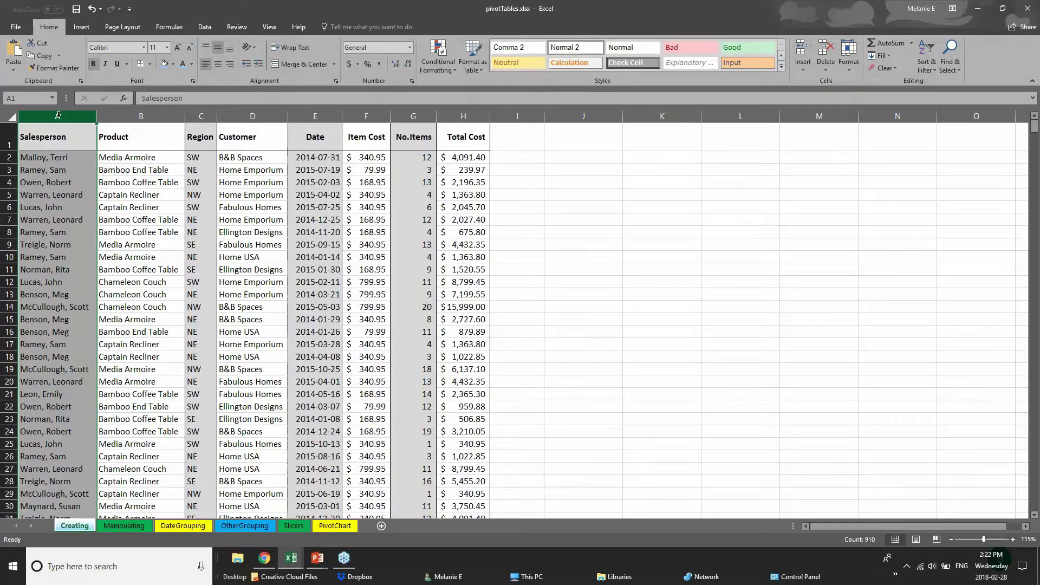
# - Fill the Salesperson column A with light blue from the mini toolbar
pyautogui.rightClick(58, 115)
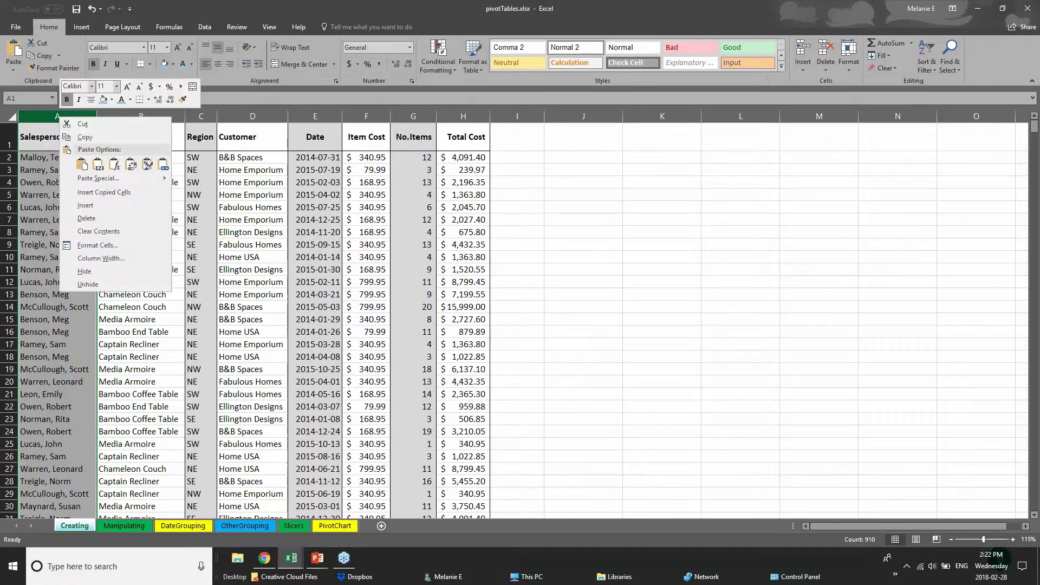
pyautogui.click(111, 103)
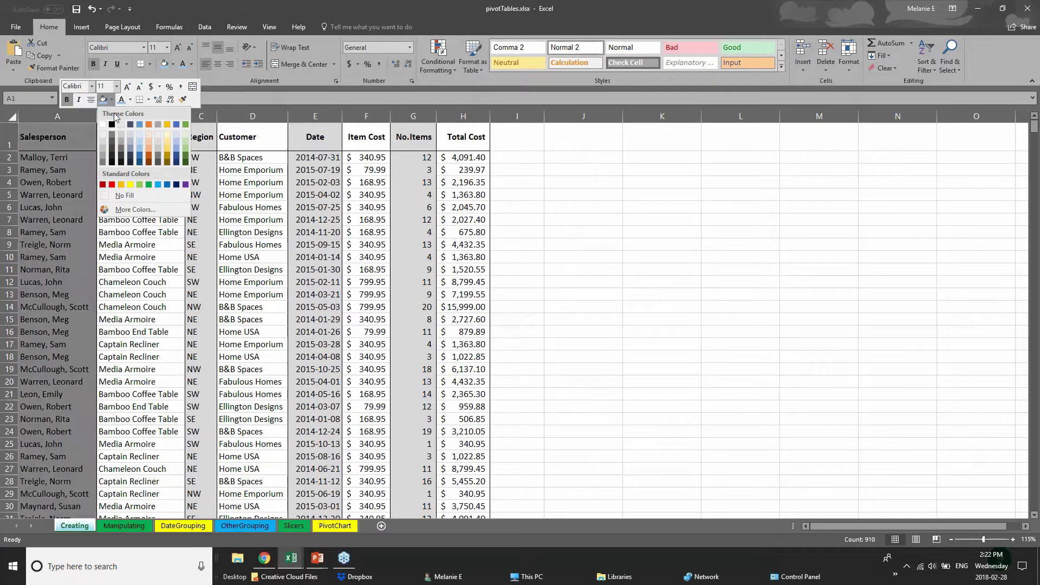
pyautogui.click(140, 151)
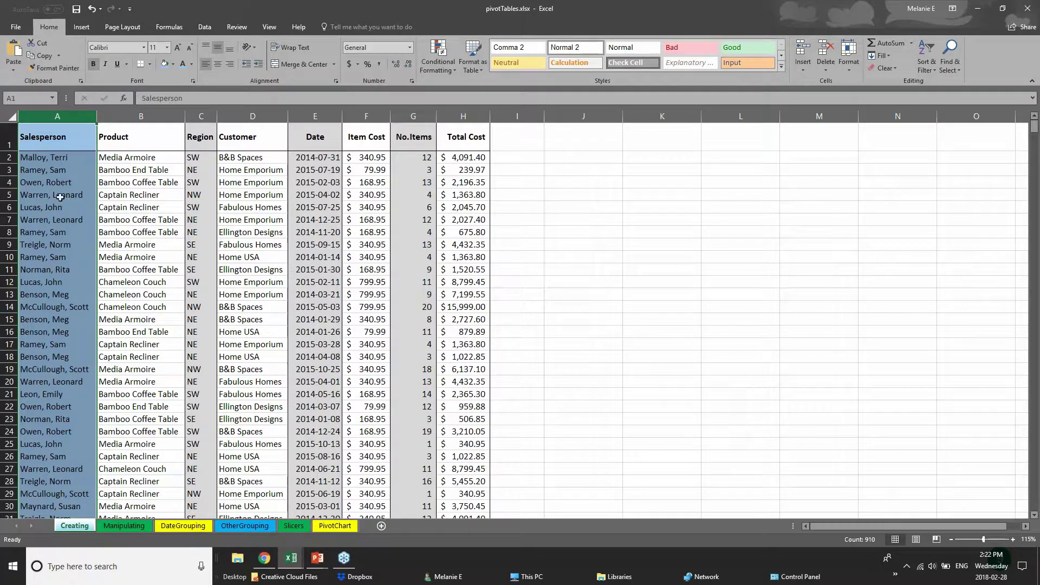
# - Select header row 1, Salesperson through Total Cost
pyautogui.click(53, 173)
pyautogui.moveTo(43, 145); pyautogui.dragTo(471, 142)
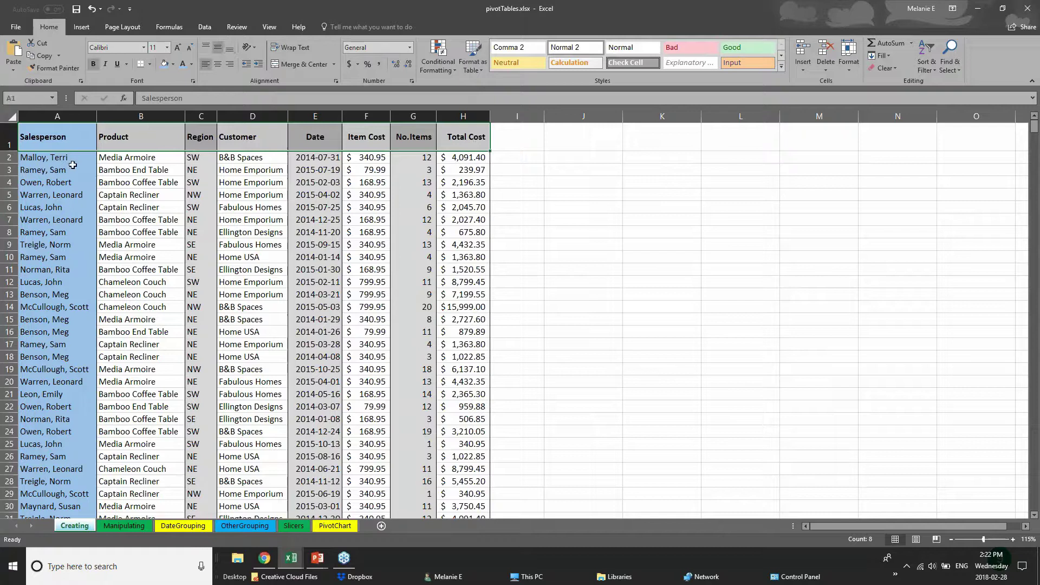
pyautogui.moveTo(456, 153)
pyautogui.click(10, 140)
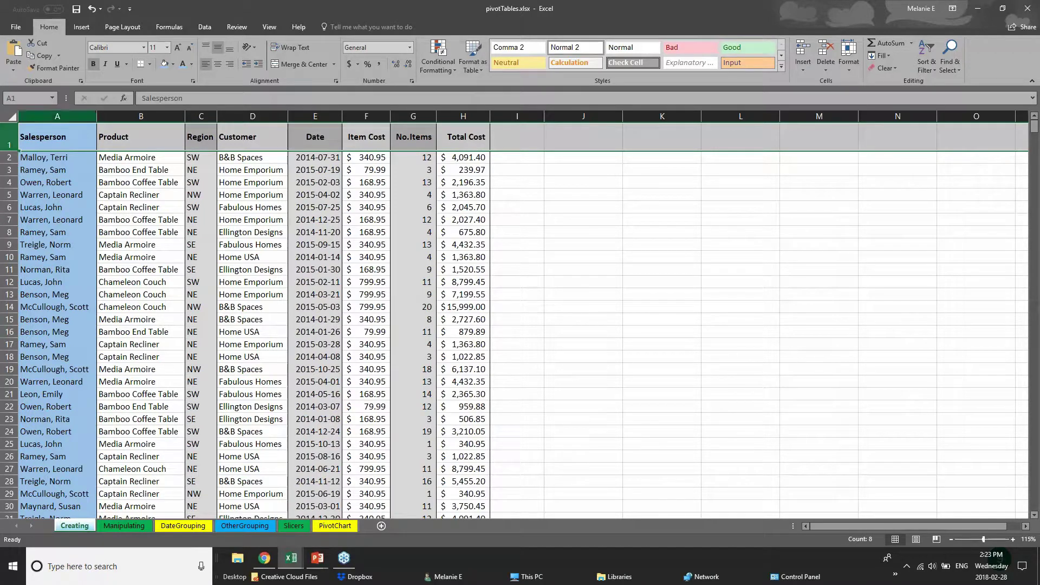
# - Apply a Thick Bottom Border to header row 1, then reselect the Salesperson–Total Cost headers
pyautogui.click(151, 64)
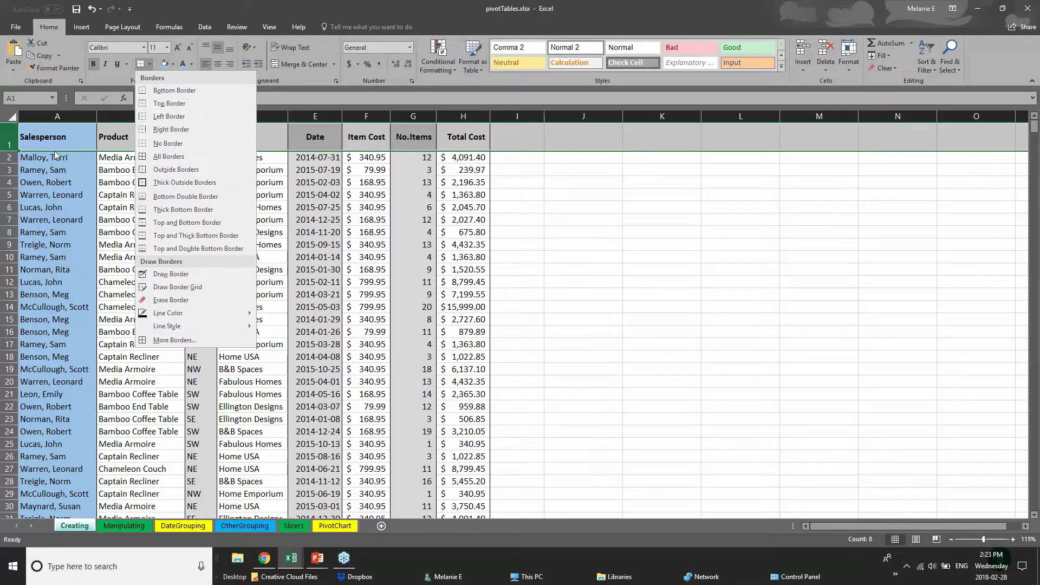
pyautogui.click(8, 137)
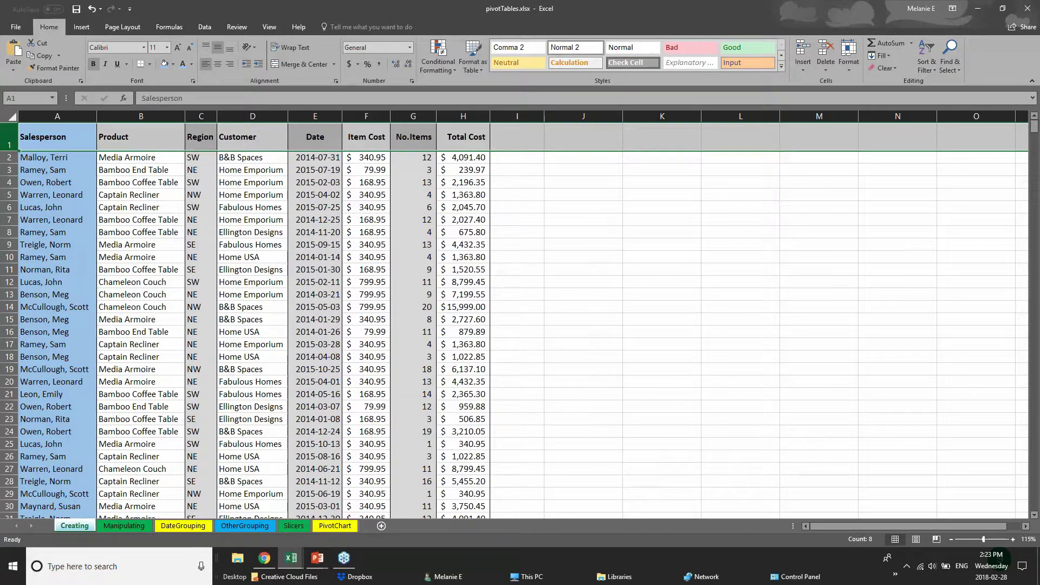
pyautogui.click(149, 64)
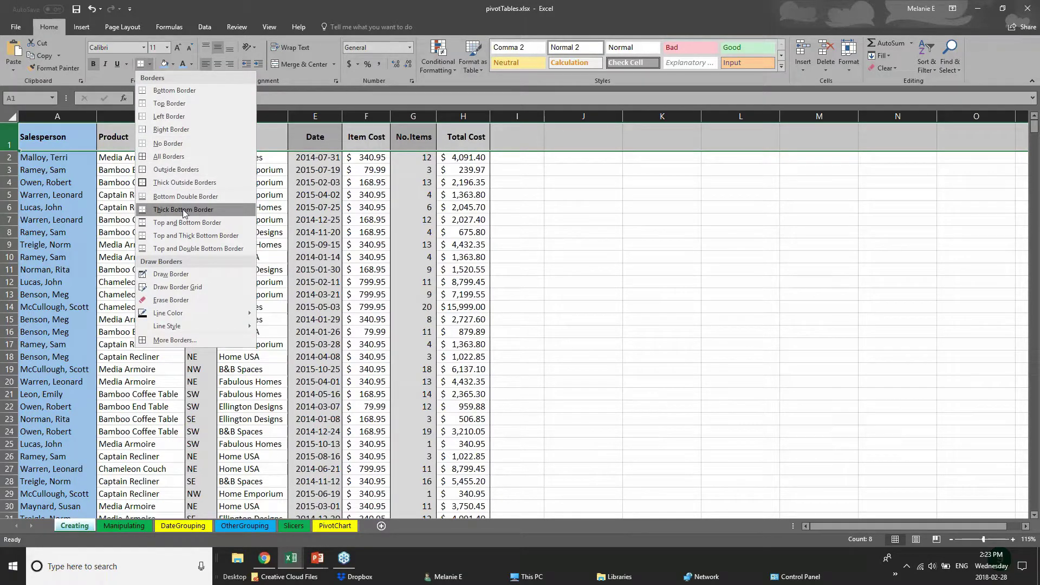
pyautogui.click(144, 211)
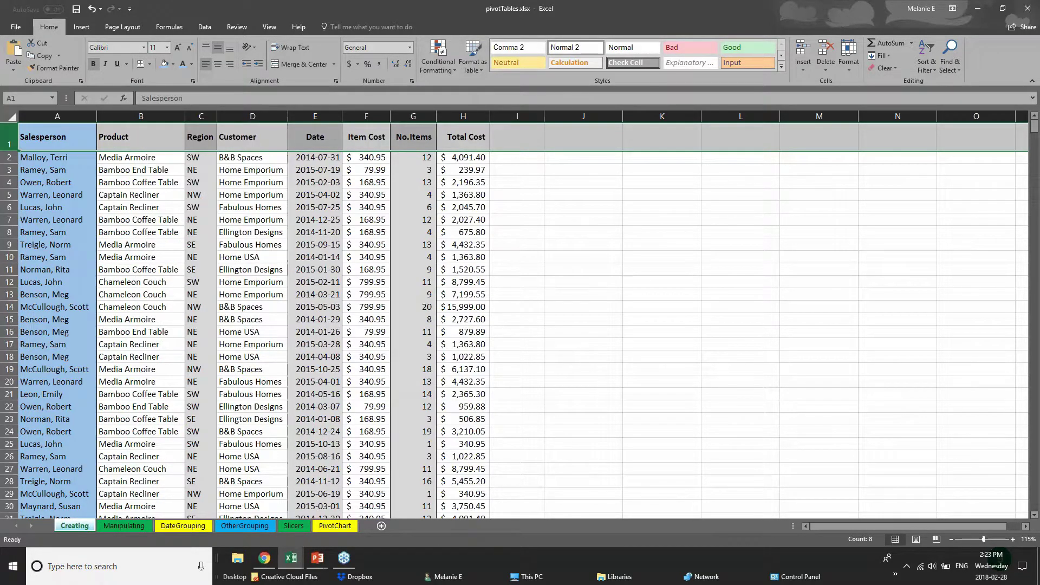
pyautogui.click(504, 197)
pyautogui.moveTo(63, 141); pyautogui.dragTo(471, 138)
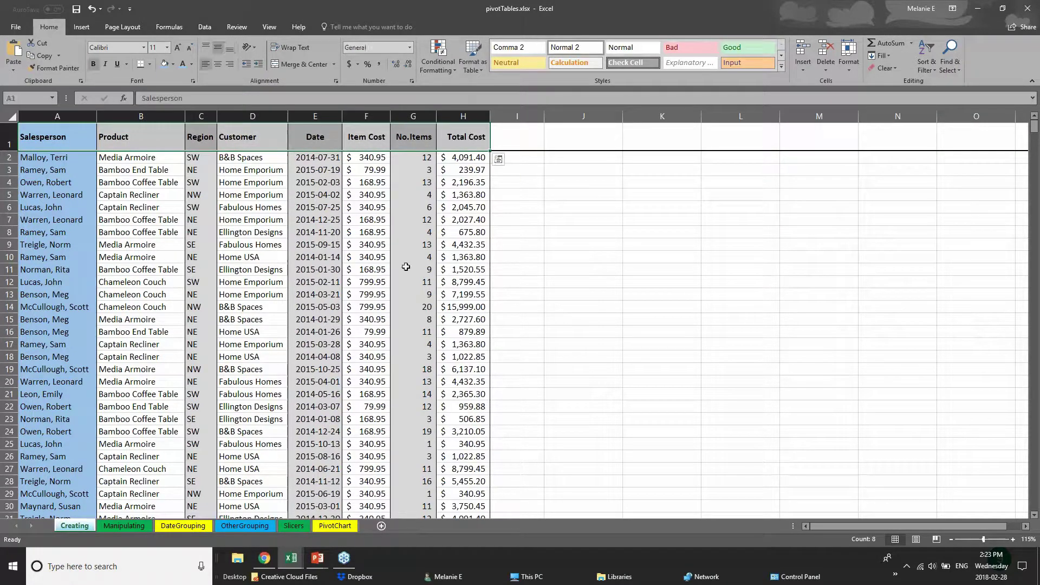
# - Browse the Manipulating, DateGrouping, OtherGrouping, Slicers and PivotChart sheets, then switch to 01 - Examples.xlsx
pyautogui.click(245, 329)
pyautogui.scroll(-14, 75, 431)
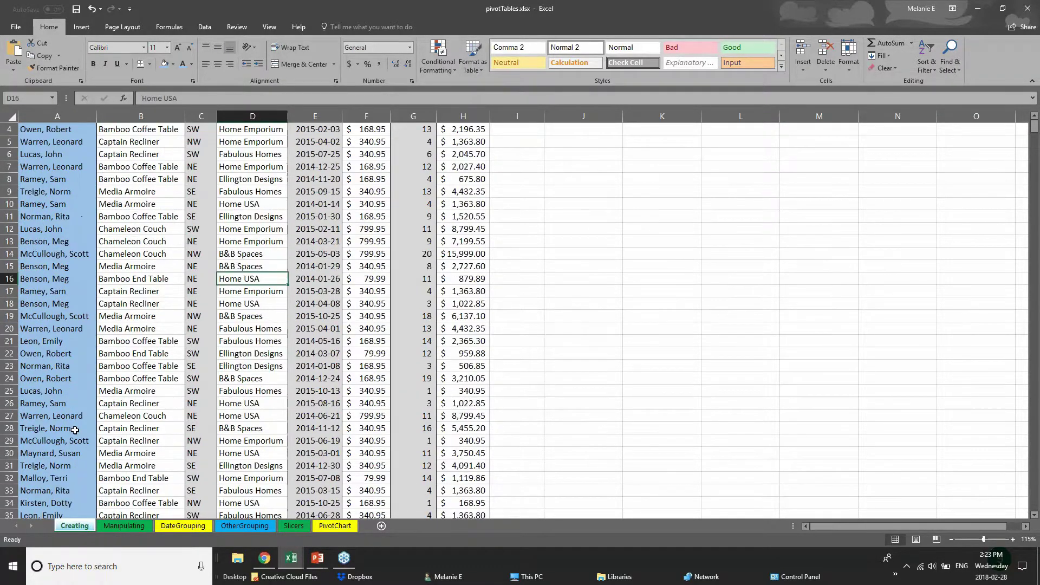
pyautogui.scroll(-10, 75, 431)
pyautogui.click(124, 525)
pyautogui.click(183, 525)
pyautogui.click(245, 525)
pyautogui.click(294, 525)
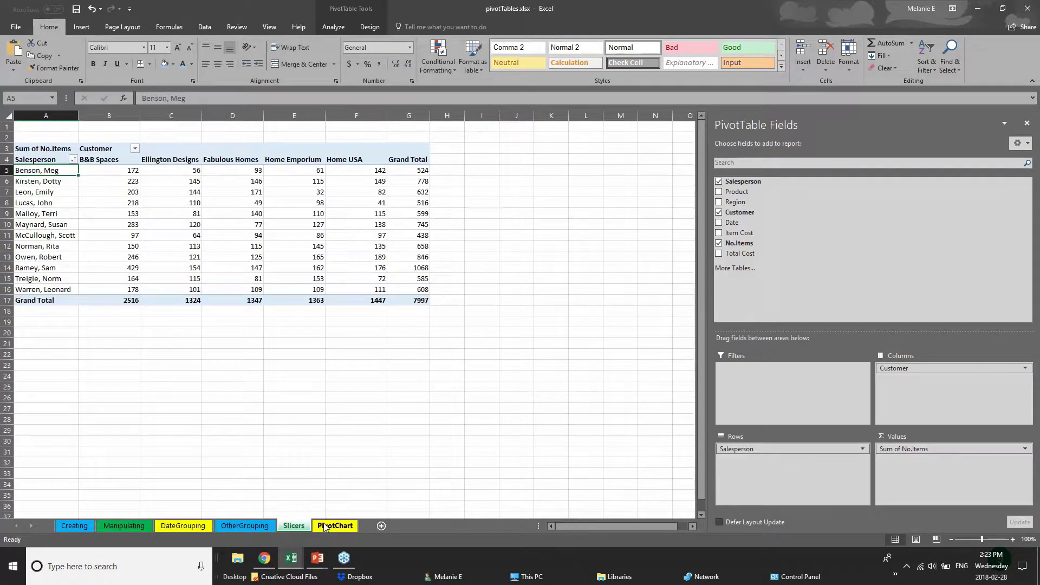
pyautogui.click(335, 525)
pyautogui.click(1027, 8)
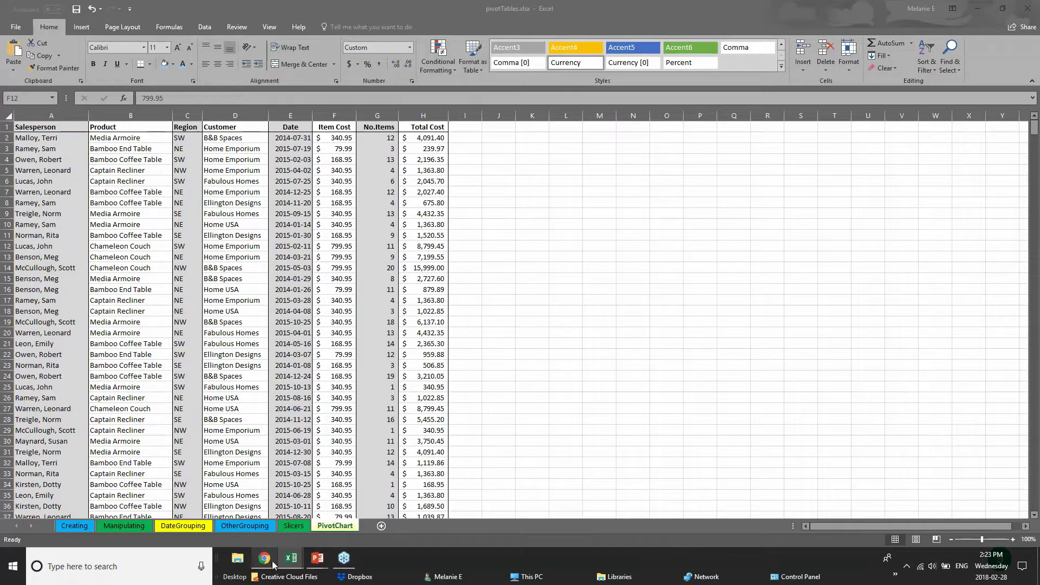
pyautogui.moveTo(295, 561)
pyautogui.click(175, 519)
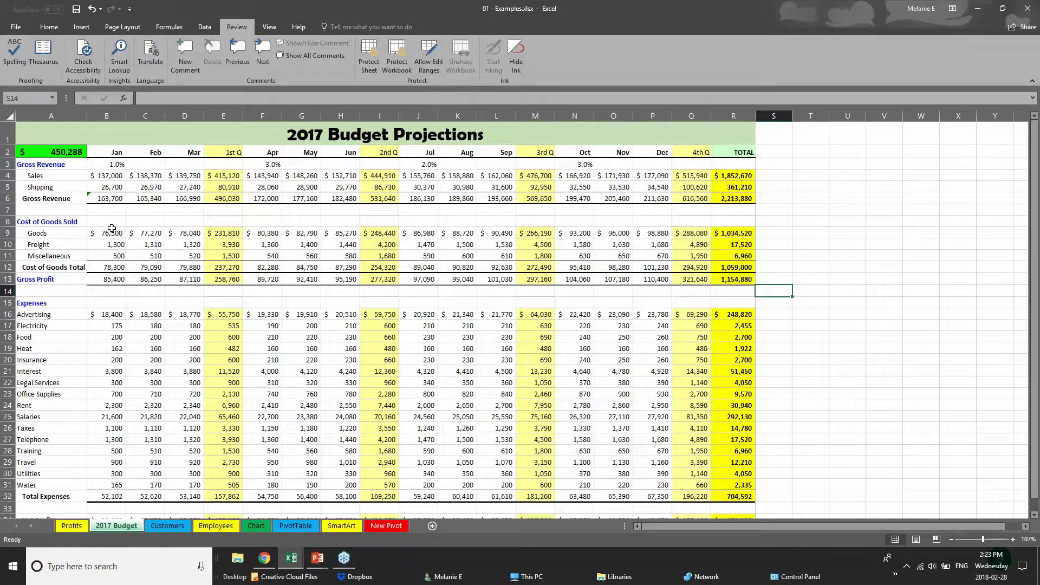
# - Highlight the 1st, 4th and 3rd Q columns, the Gross Revenue row and the month header row
pyautogui.click(227, 149)
pyautogui.click(223, 109)
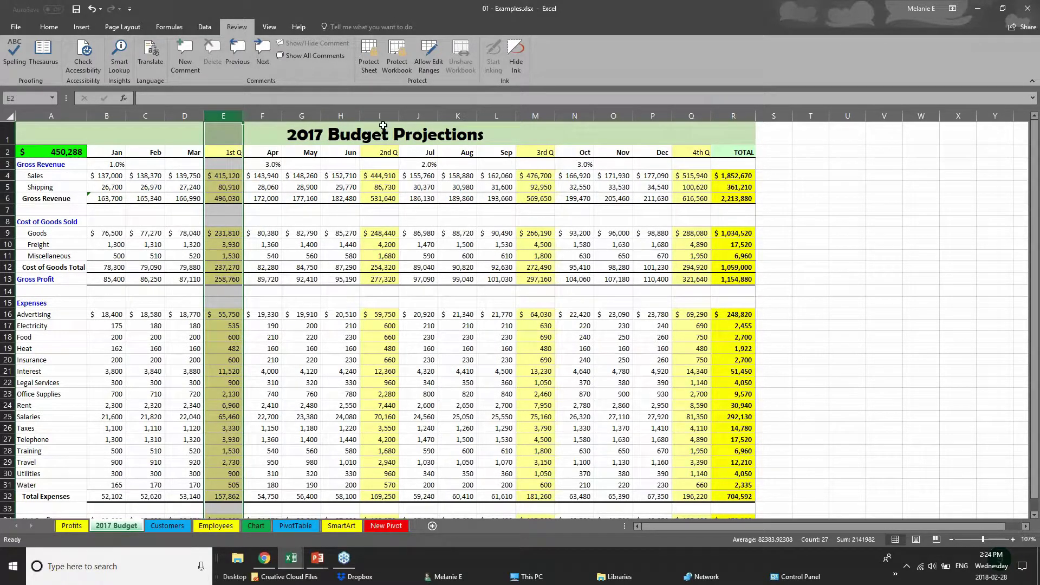
pyautogui.click(691, 116)
pyautogui.click(534, 116)
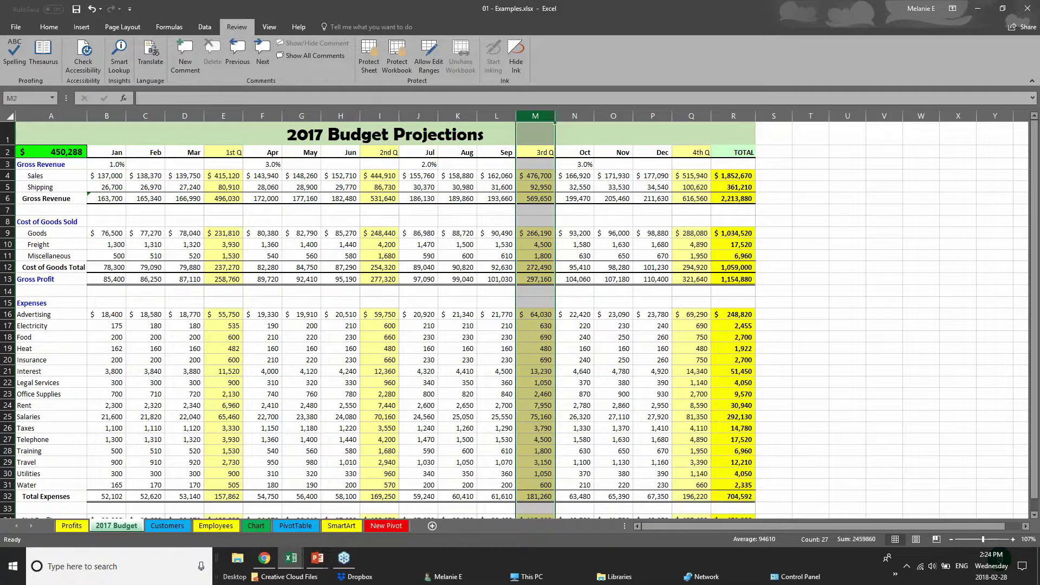
pyautogui.click(108, 199)
pyautogui.moveTo(136, 203); pyautogui.dragTo(748, 198)
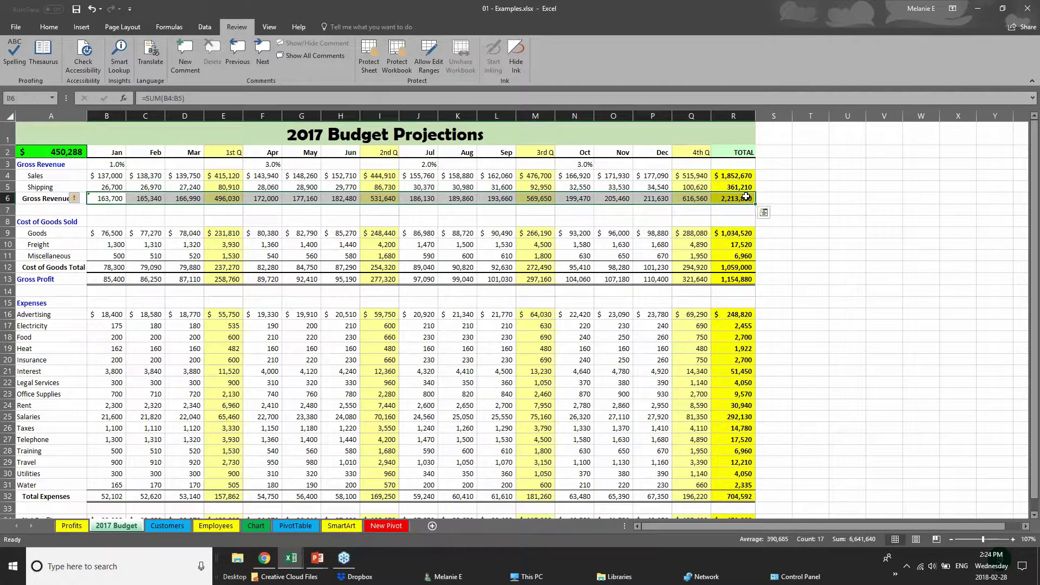
pyautogui.moveTo(121, 154); pyautogui.dragTo(732, 148)
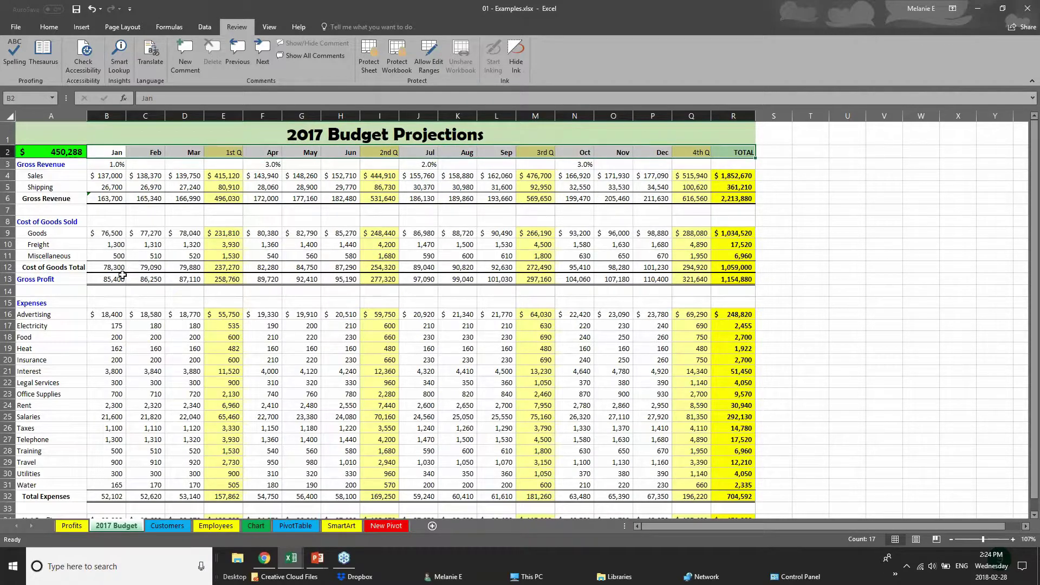
pyautogui.scroll(-1, 492, 454)
pyautogui.scroll(1, 491, 454)
# - Select the whole budget sheet and remove every border with No Border
pyautogui.click(12, 116)
pyautogui.click(36, 28)
pyautogui.click(149, 63)
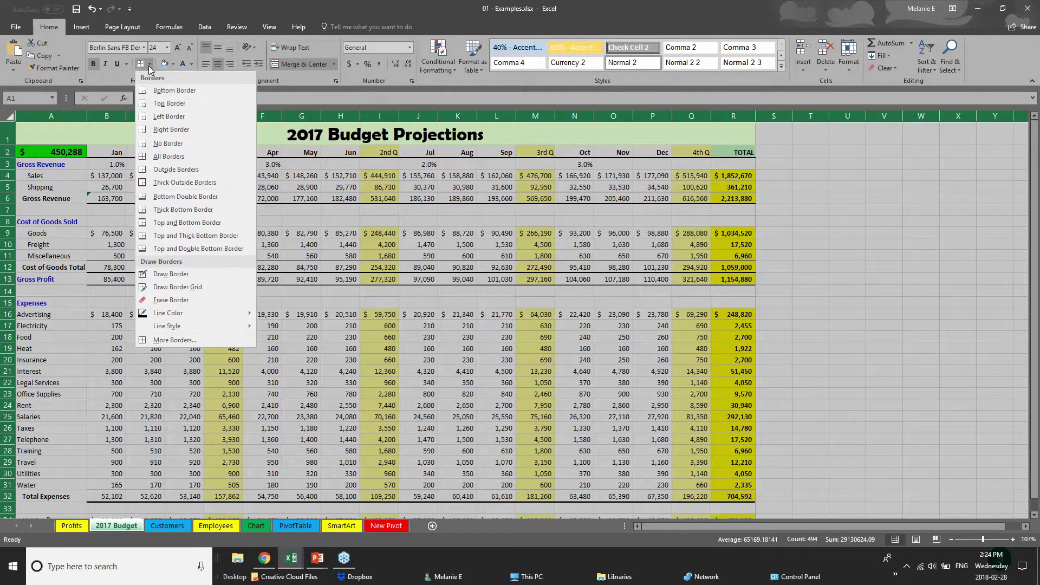
pyautogui.click(178, 144)
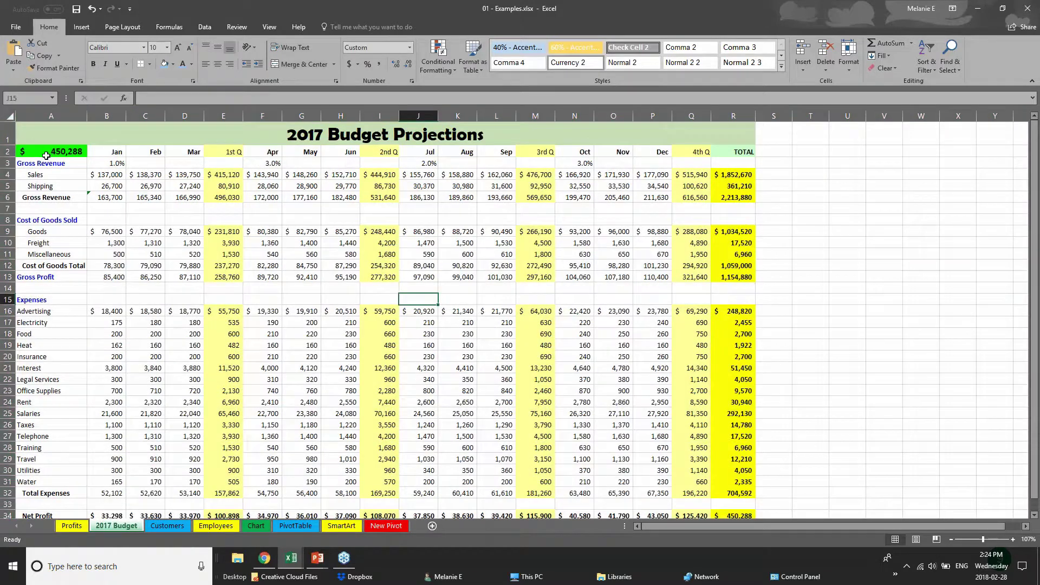
# - Give the month header row, Jan to TOTAL, a Top and Bottom Border and blue fill
pyautogui.moveTo(113, 154); pyautogui.dragTo(734, 135)
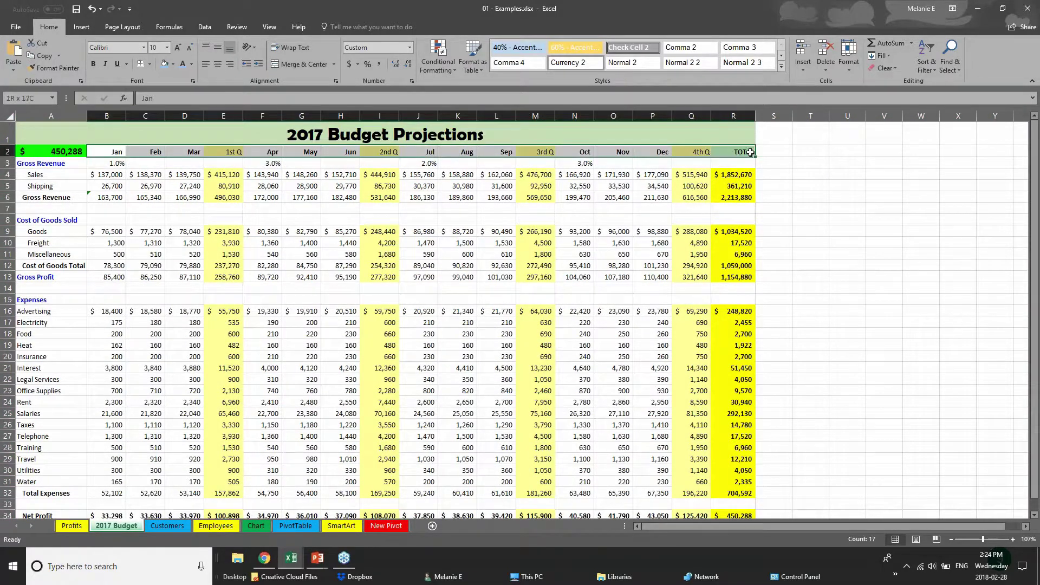
pyautogui.click(149, 64)
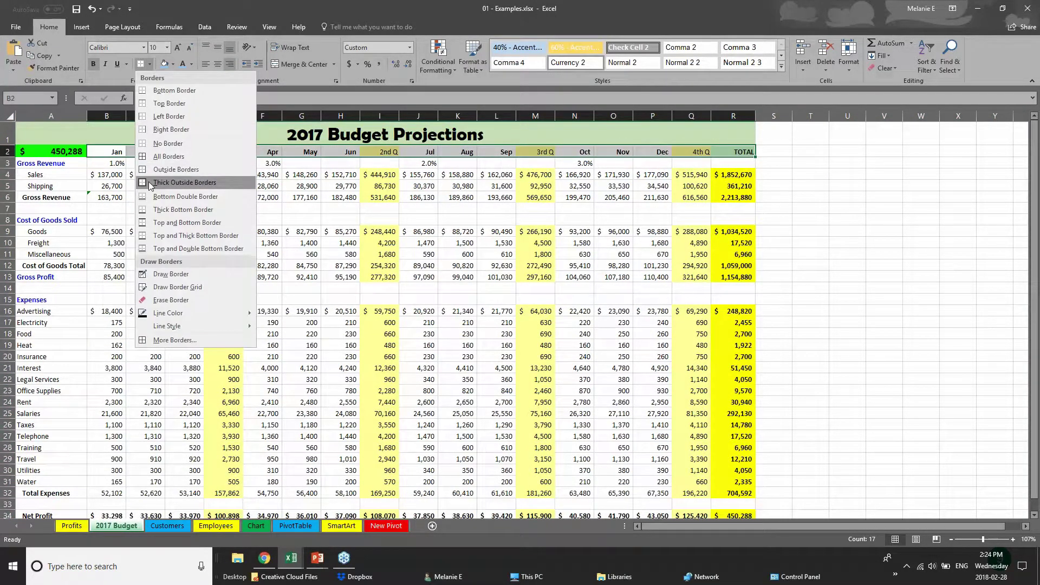
pyautogui.click(163, 223)
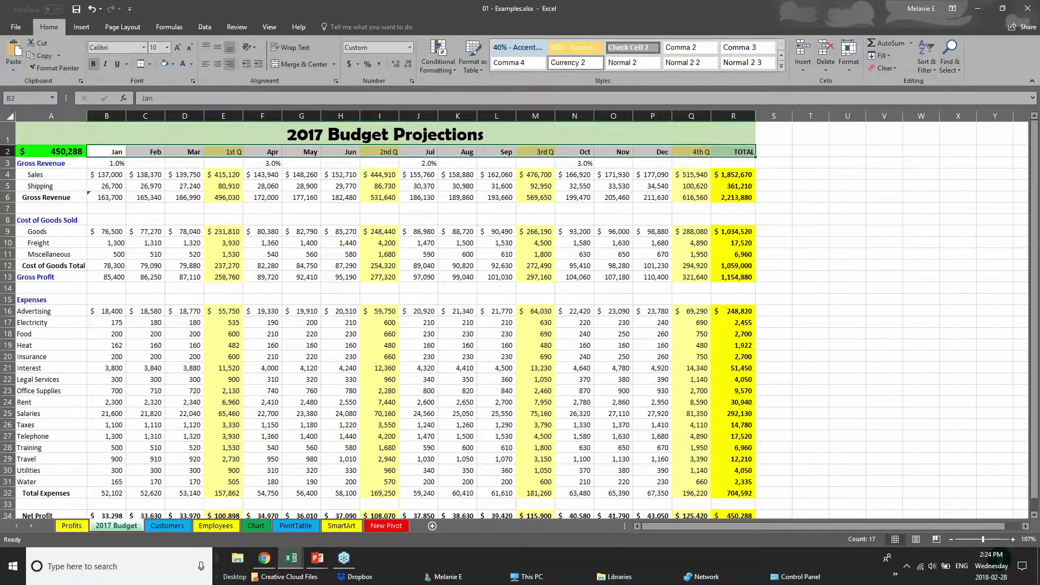
pyautogui.click(167, 69)
pyautogui.click(155, 254)
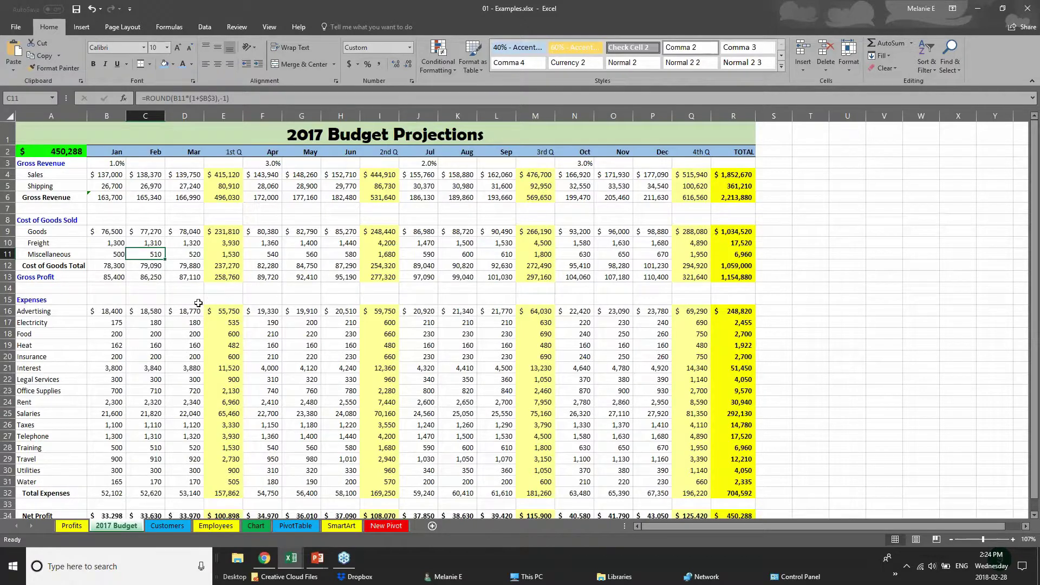
# - Set the 2017 Budget Projections title text in cell A1 to the Arial font
pyautogui.click(161, 196)
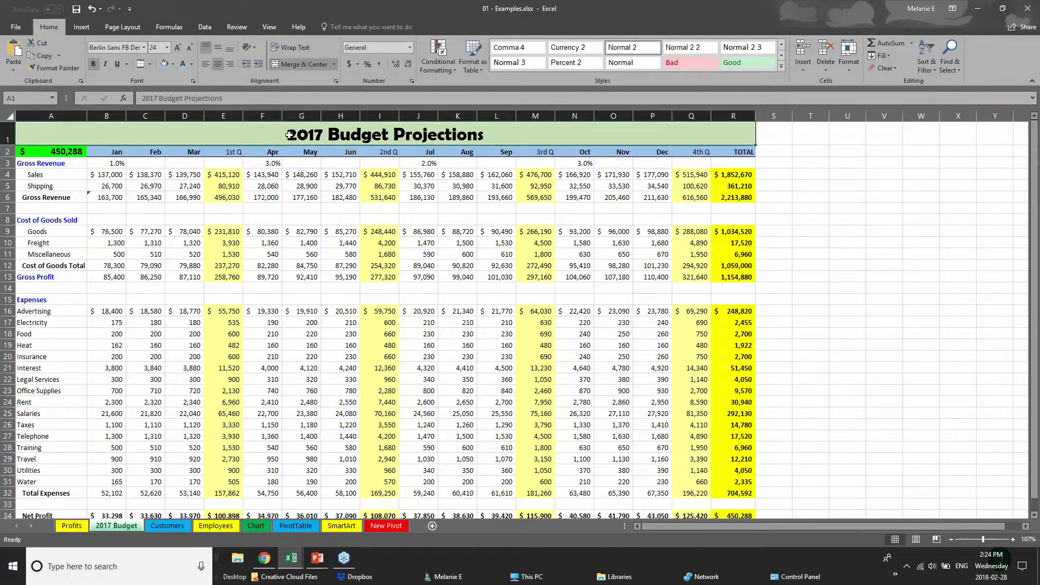
pyautogui.click(98, 175)
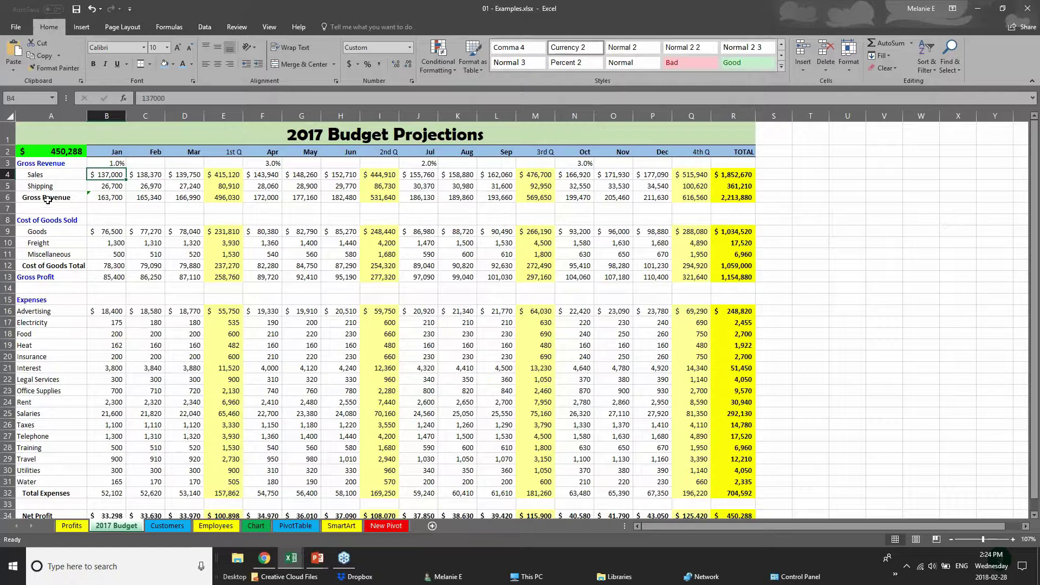
pyautogui.click(7, 133)
pyautogui.doubleClick(292, 136)
pyautogui.moveTo(293, 135); pyautogui.dragTo(484, 138)
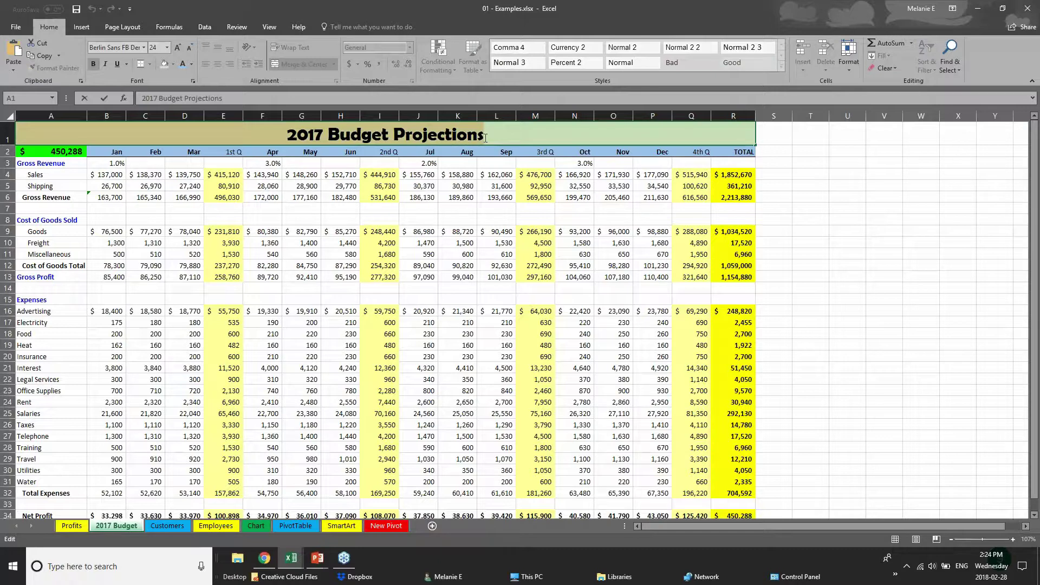
pyautogui.click(144, 48)
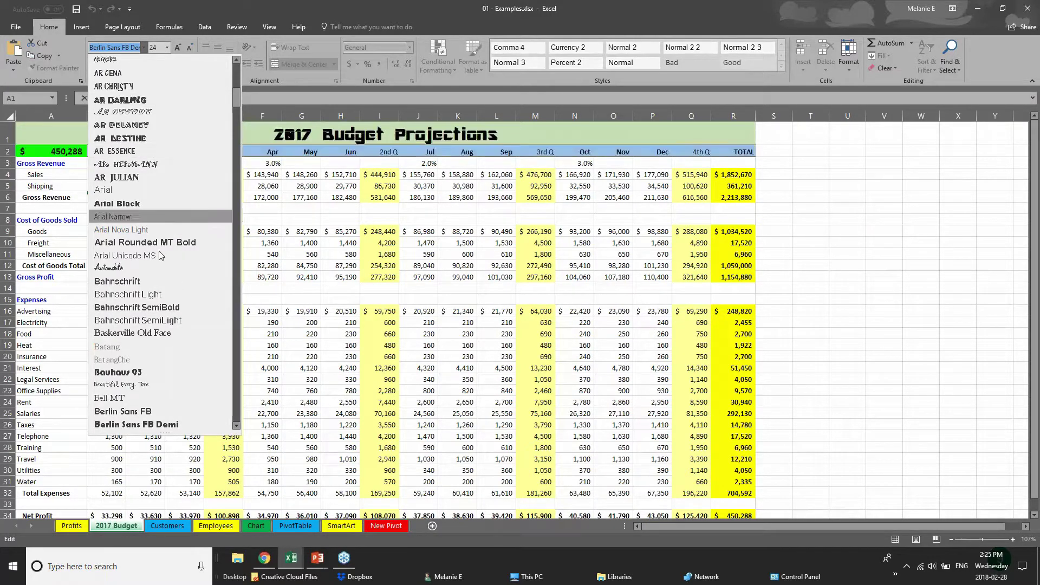
pyautogui.click(164, 194)
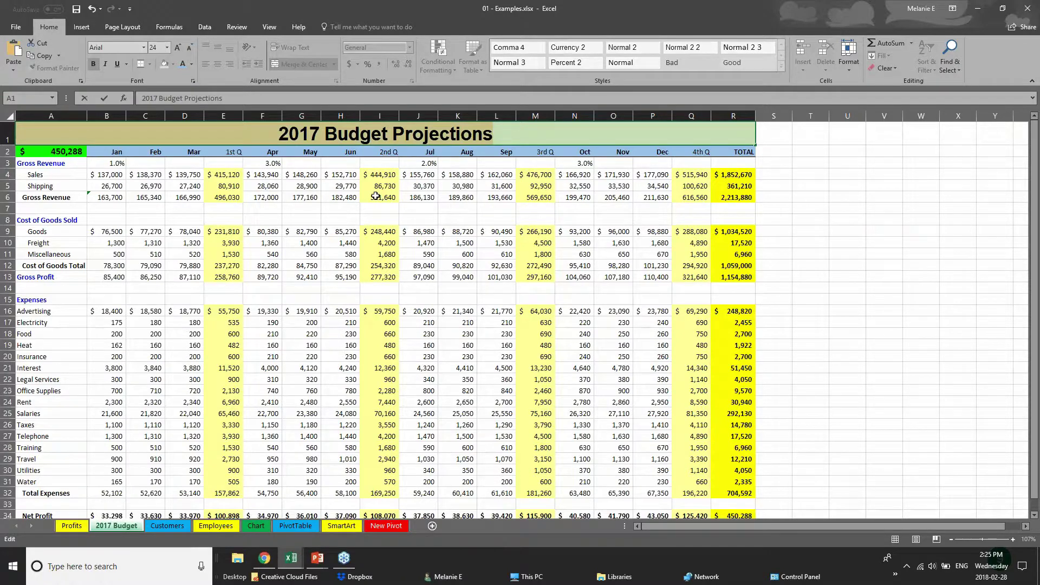
pyautogui.rightClick(367, 135)
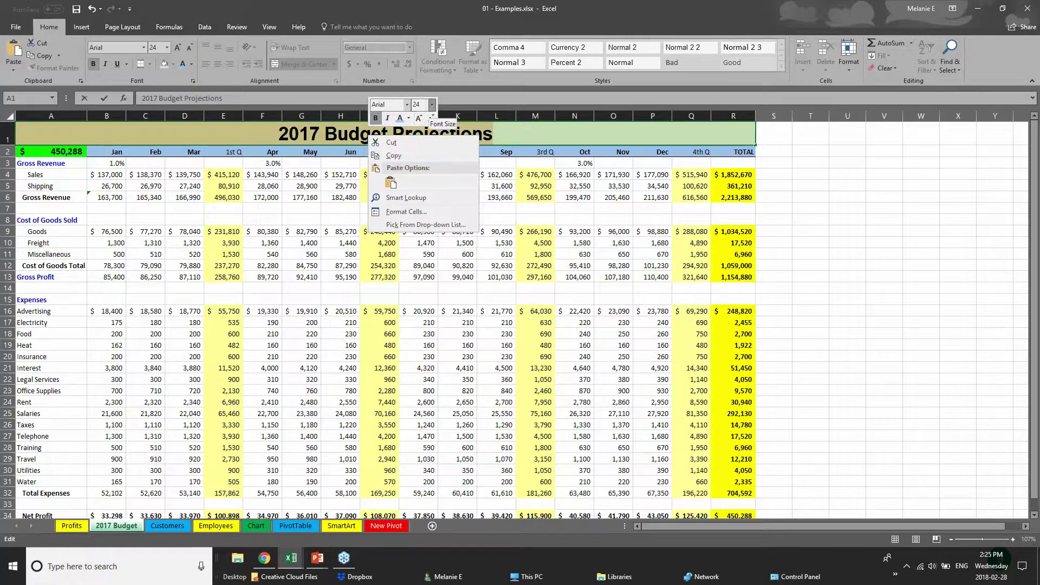
pyautogui.click(249, 140)
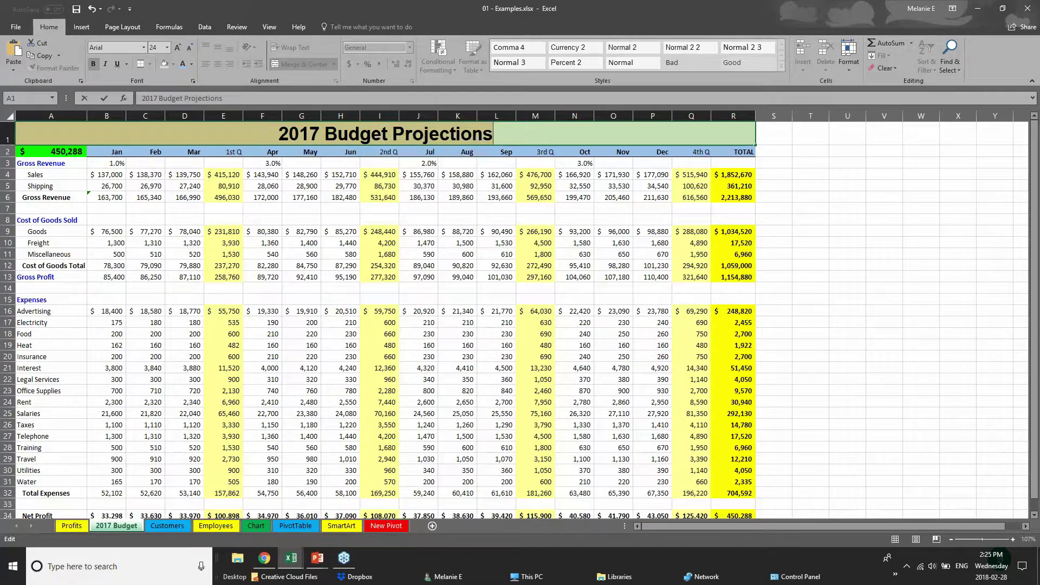
pyautogui.click(254, 155)
pyautogui.click(275, 445)
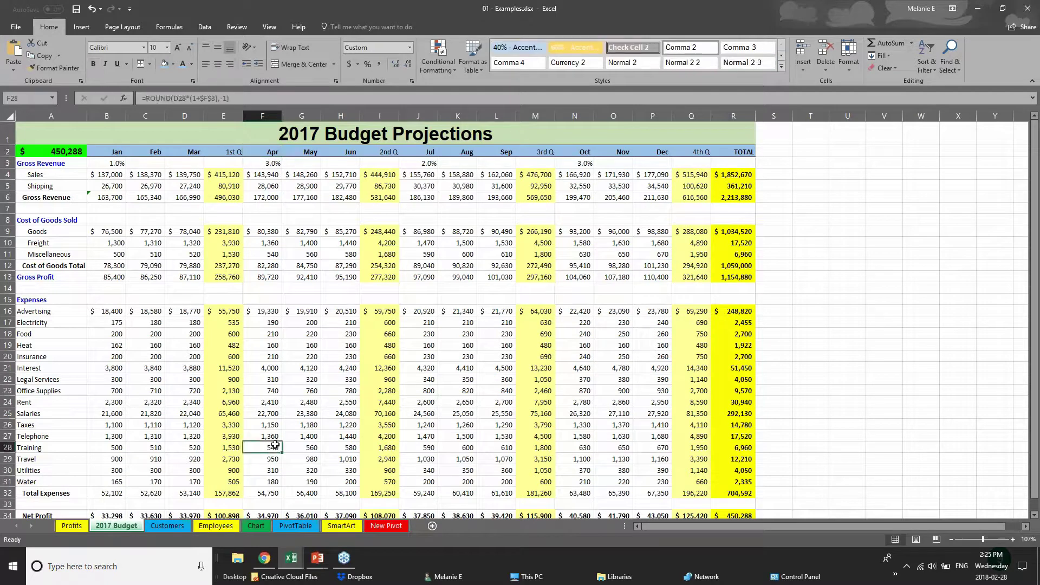
# - Give Net Profit row 34 (A34:R34) a black fill with white font colour
pyautogui.scroll(-2, 275, 445)
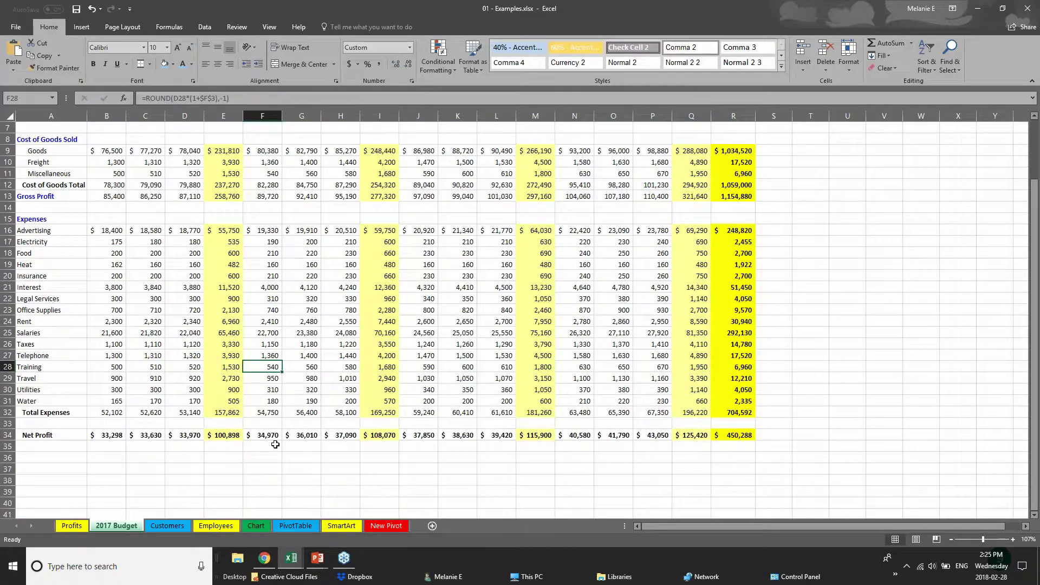
pyautogui.scroll(-1, 275, 444)
pyautogui.moveTo(732, 401); pyautogui.dragTo(4, 399)
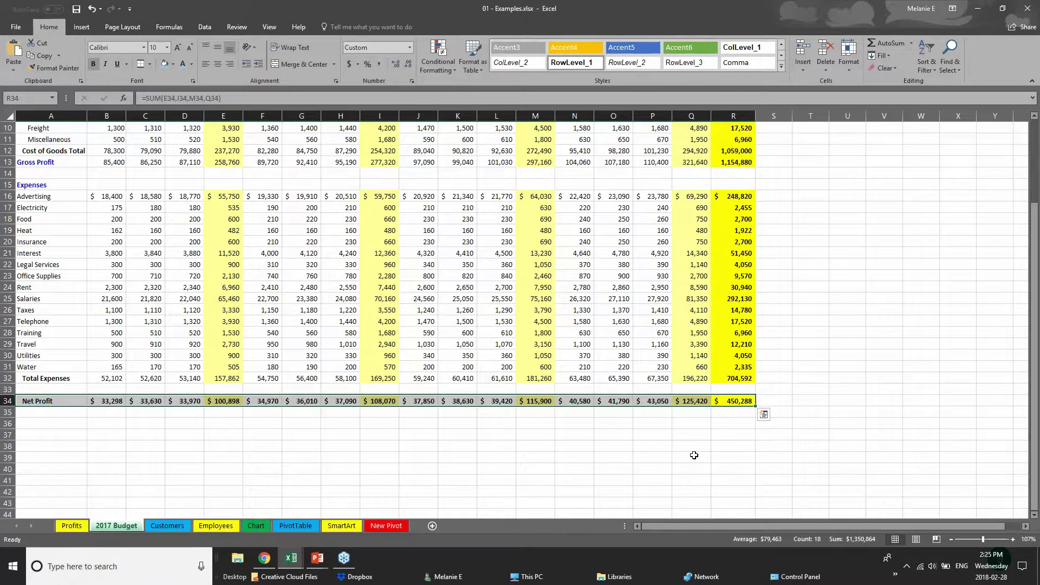
pyautogui.click(173, 64)
pyautogui.click(172, 105)
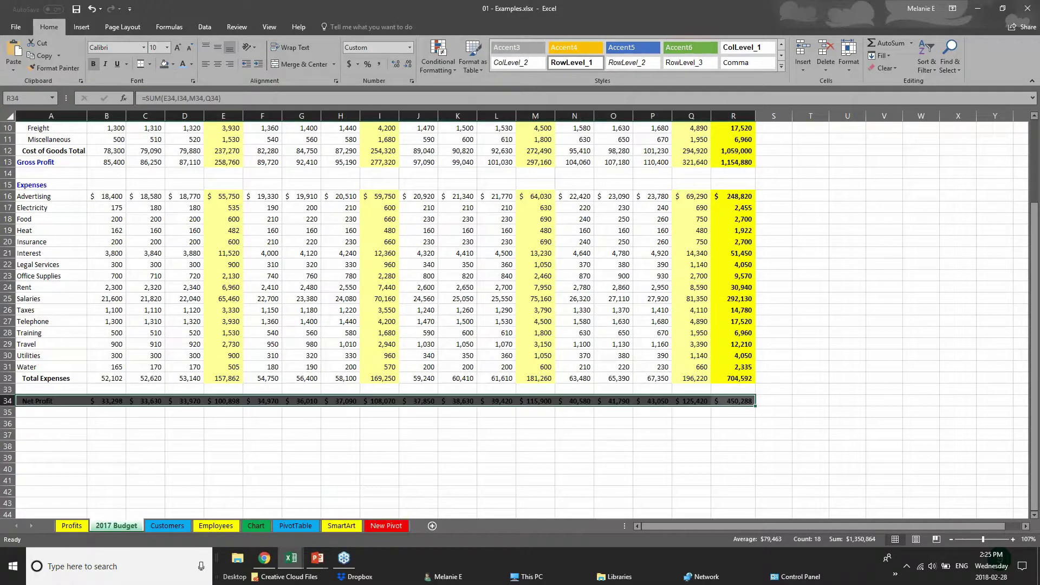
pyautogui.click(192, 64)
pyautogui.click(185, 108)
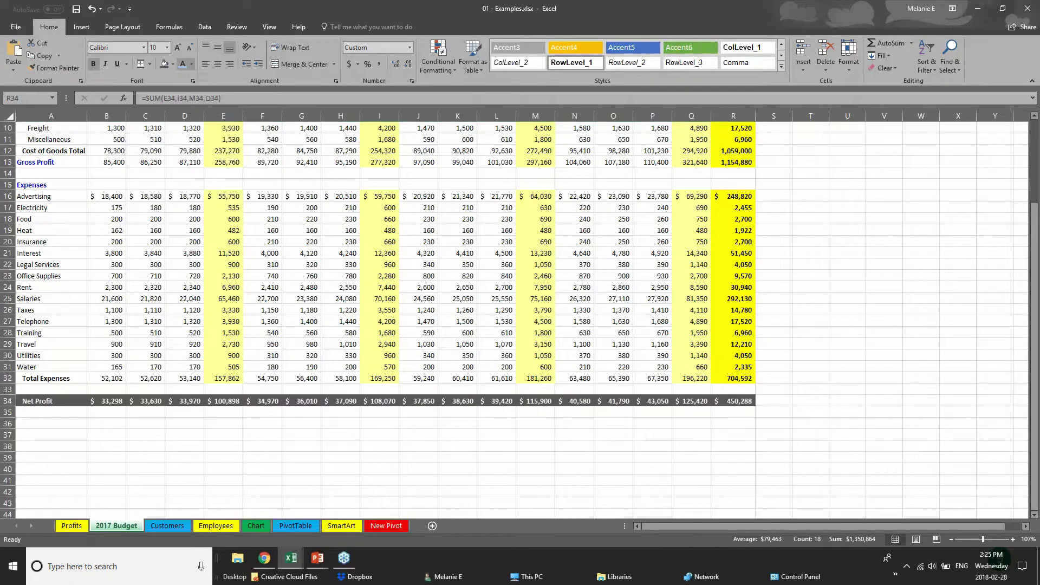
pyautogui.click(409, 426)
pyautogui.scroll(1, 409, 426)
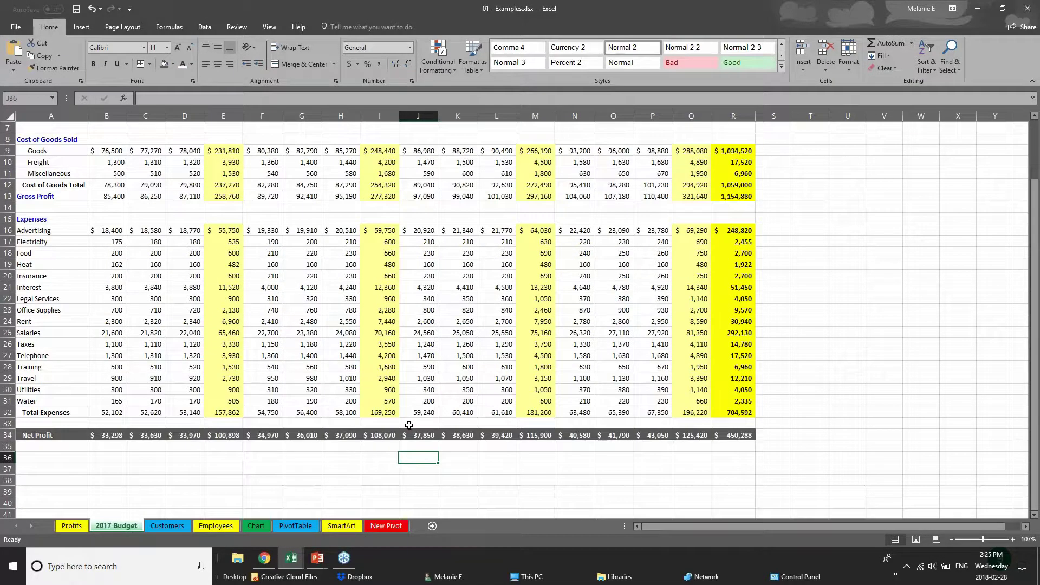
pyautogui.scroll(2, 409, 425)
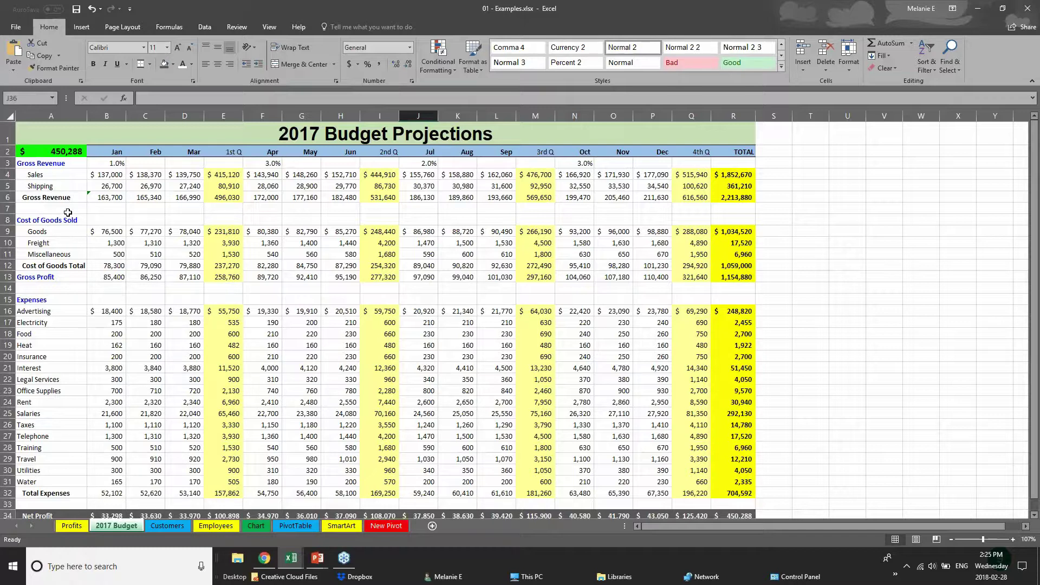
# - Advance the PowerPoint slide show to Creating Charts, then switch to the Webinar Sample Workbook
pyautogui.click(317, 558)
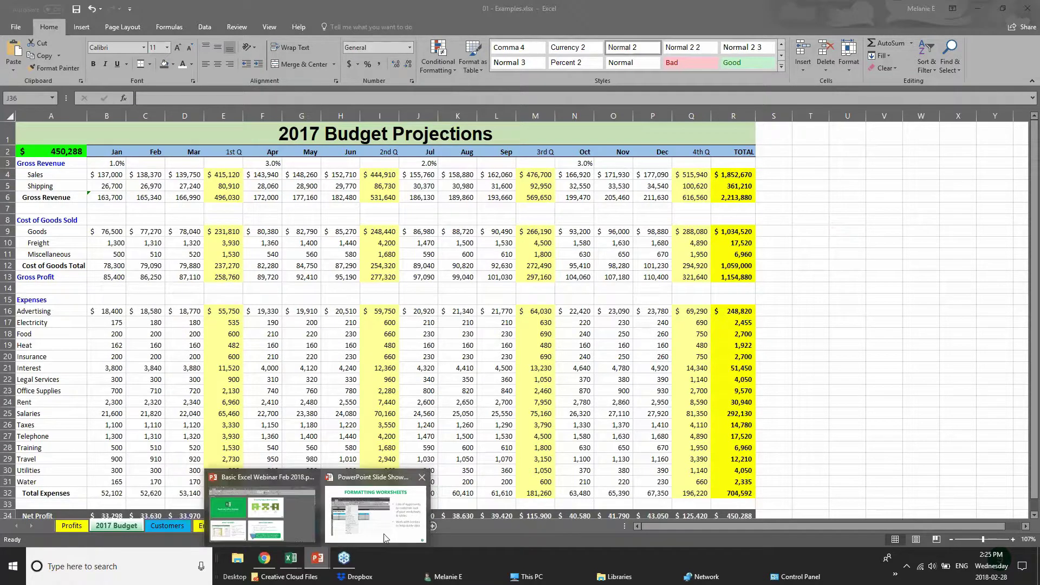
pyautogui.click(384, 538)
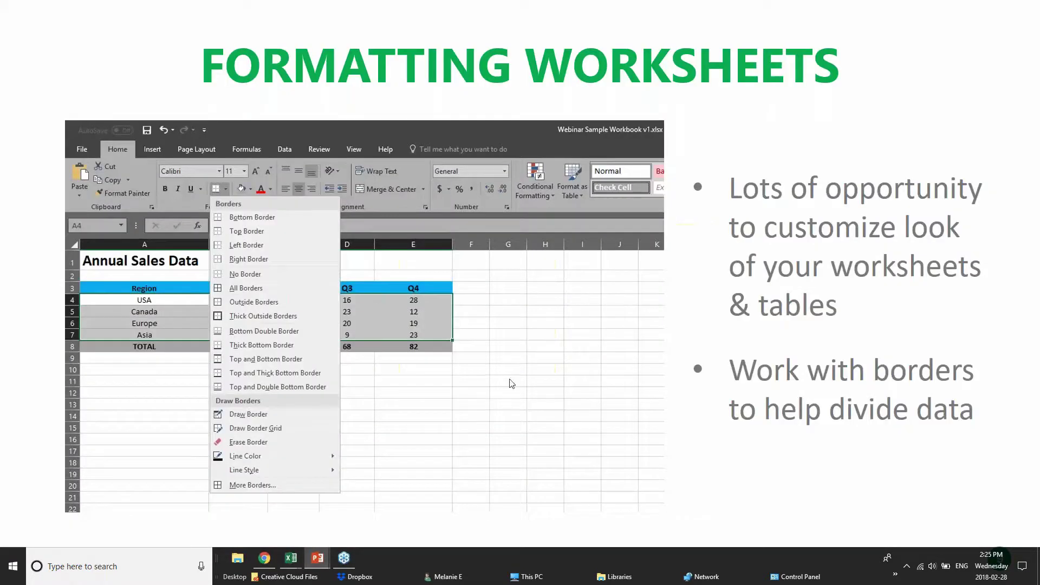
pyautogui.click(540, 427)
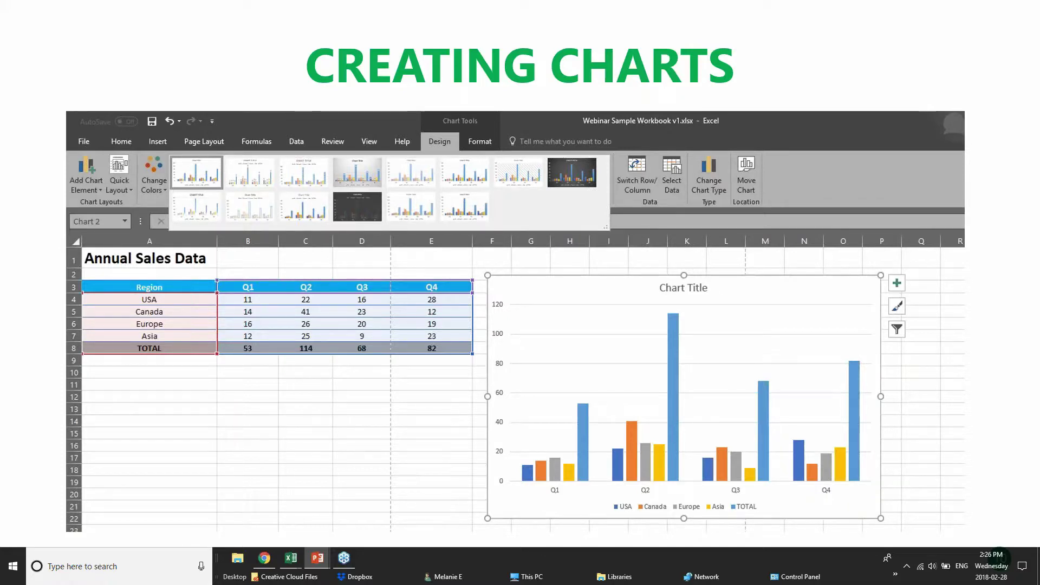
pyautogui.moveTo(288, 557)
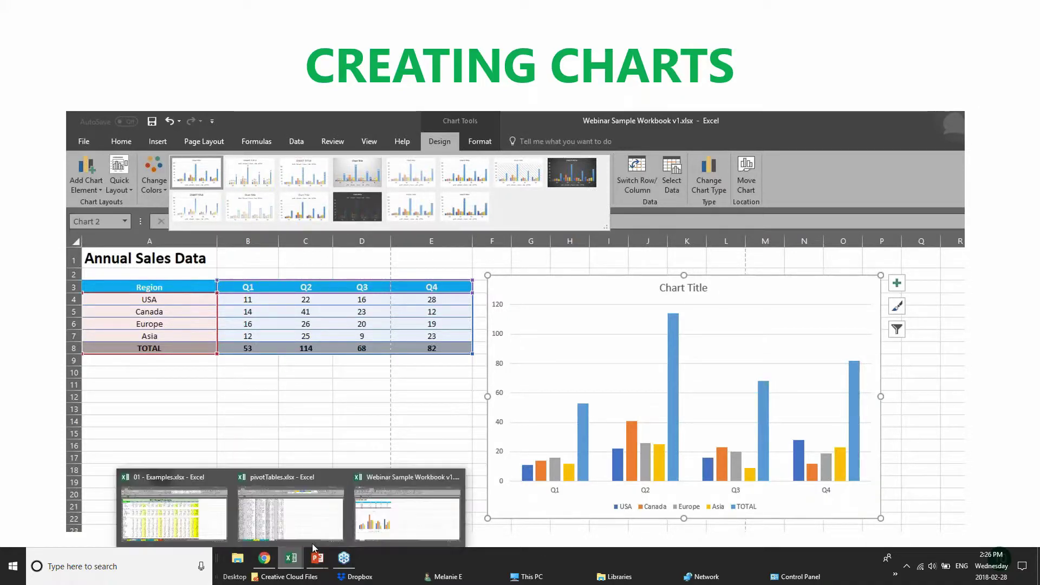
pyautogui.click(364, 520)
pyautogui.click(278, 178)
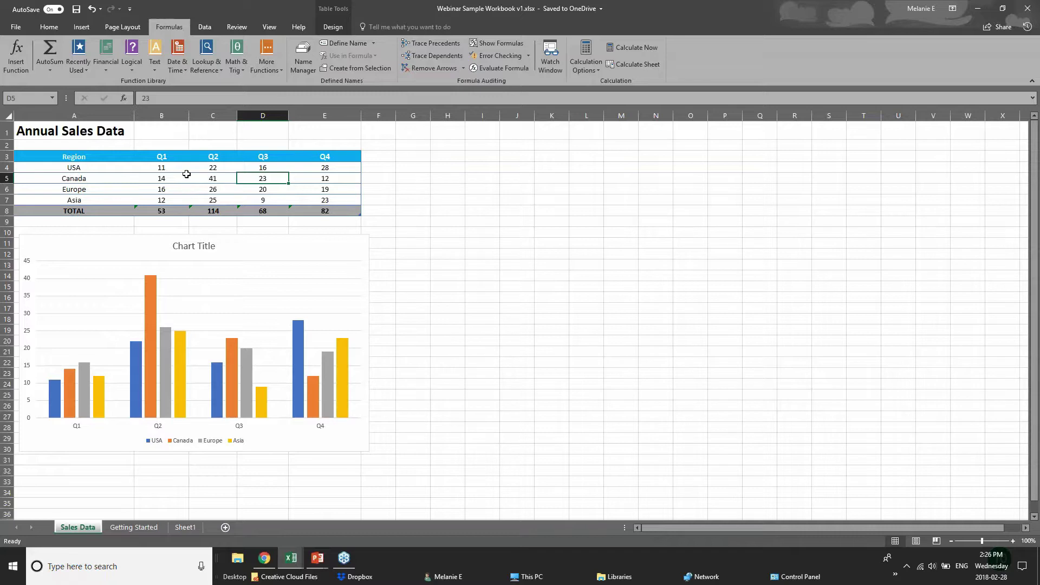
# - Check the Q1–Q4 values in cells B4 through E4
pyautogui.click(182, 169)
pyautogui.click(222, 169)
pyautogui.click(273, 169)
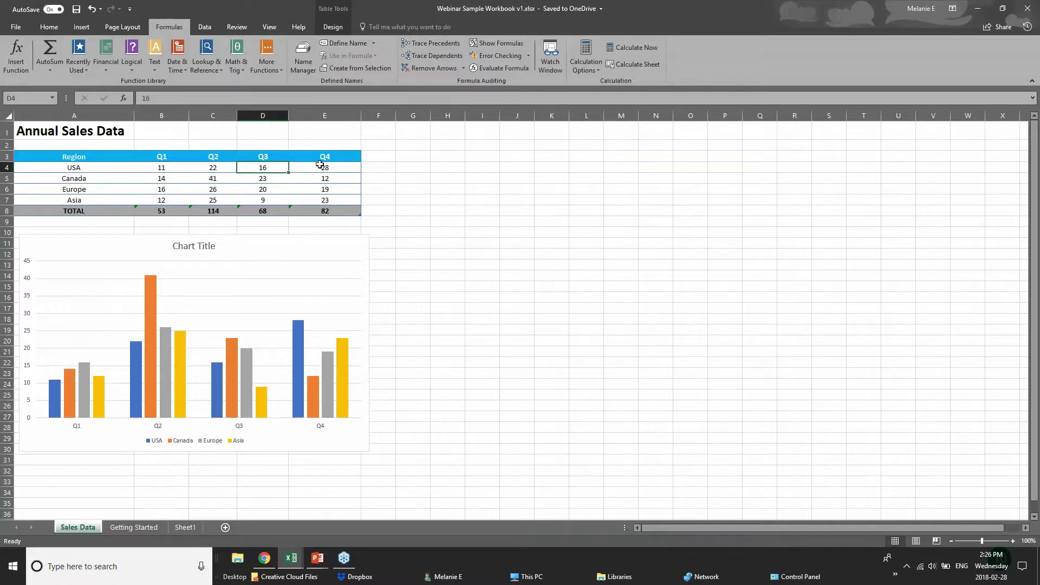
pyautogui.click(322, 165)
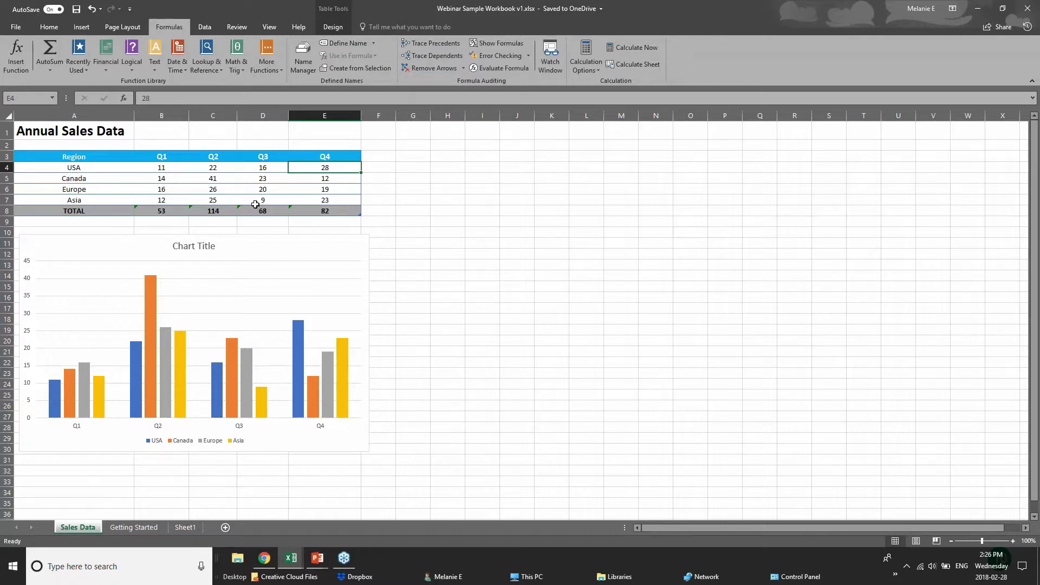
# - Inspect the SUM total formulas in E8 and B8, then switch to pivotTables.xlsx
pyautogui.click(341, 209)
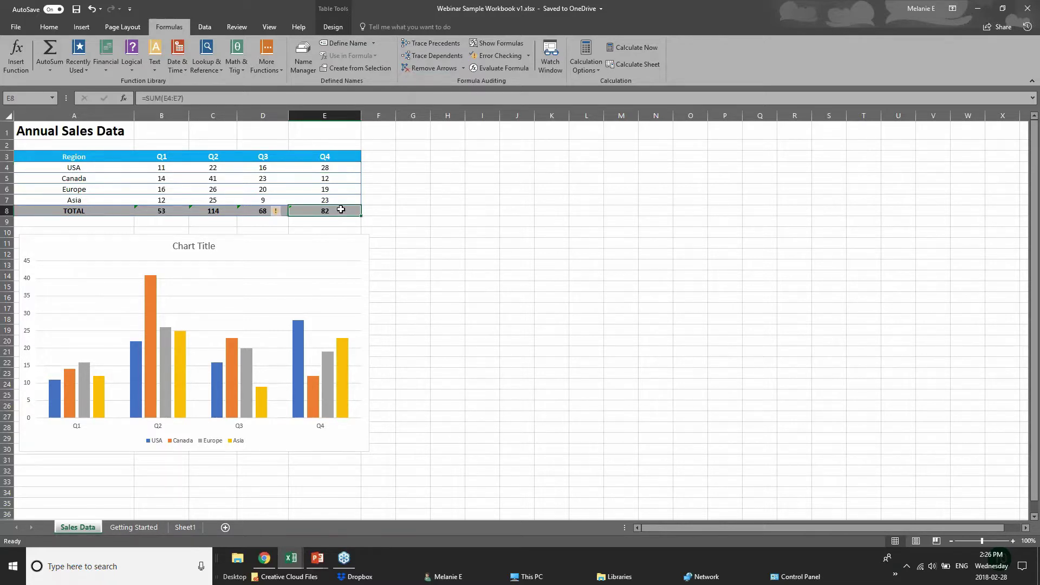
pyautogui.click(162, 211)
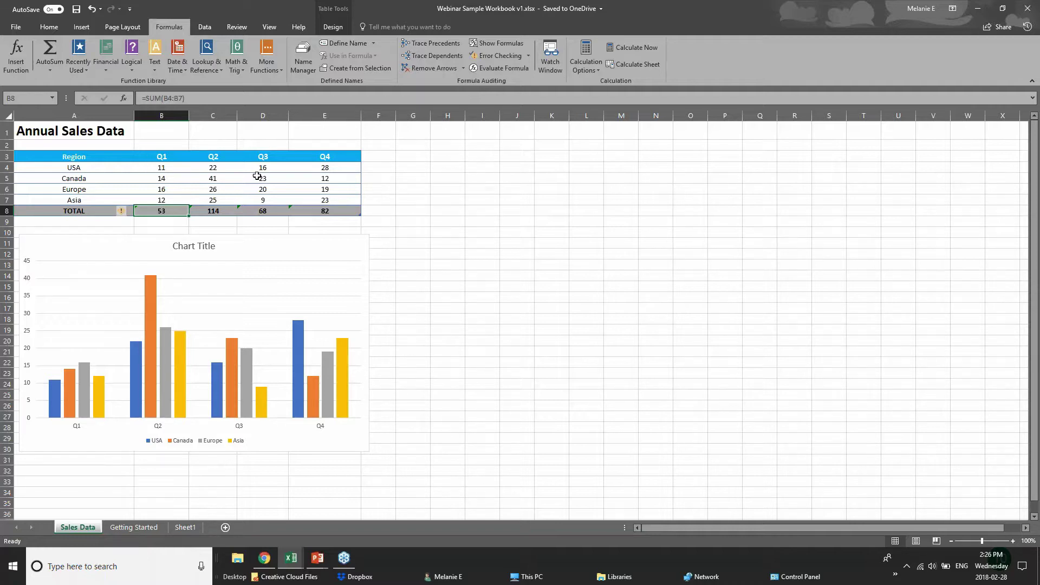
pyautogui.click(288, 562)
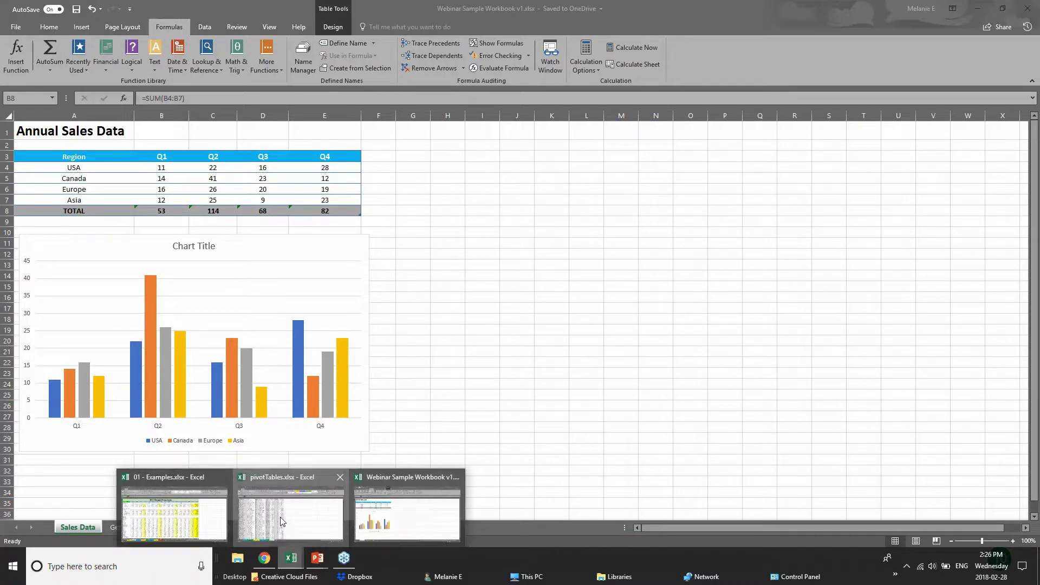
pyautogui.click(282, 522)
# - On the Chart sheet of 01 - Examples.xlsx, drag the Furniture Sales by Region chart aside and delete it
pyautogui.click(290, 566)
pyautogui.click(214, 528)
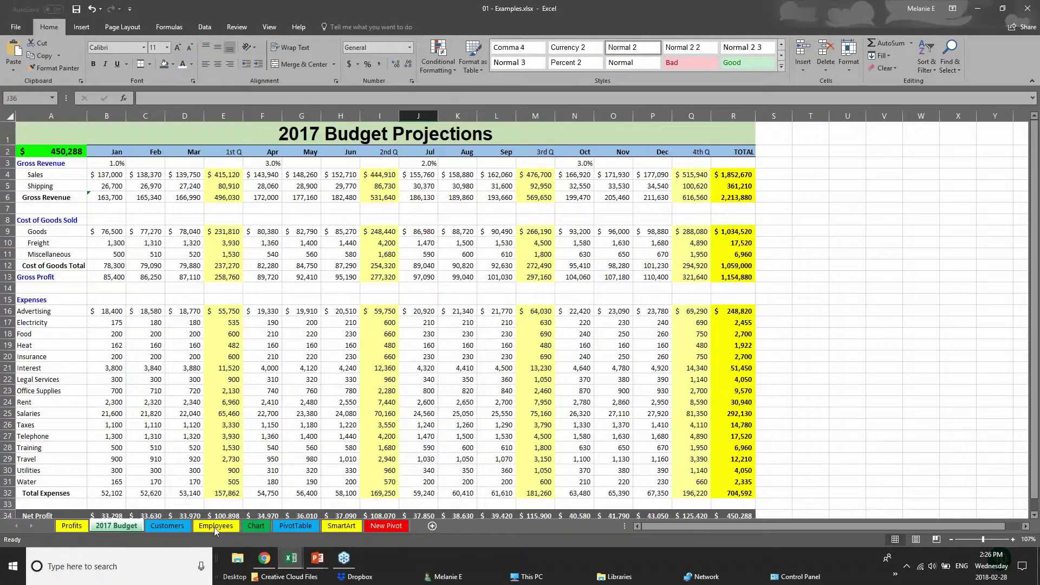
pyautogui.click(255, 526)
pyautogui.moveTo(638, 319); pyautogui.dragTo(844, 349)
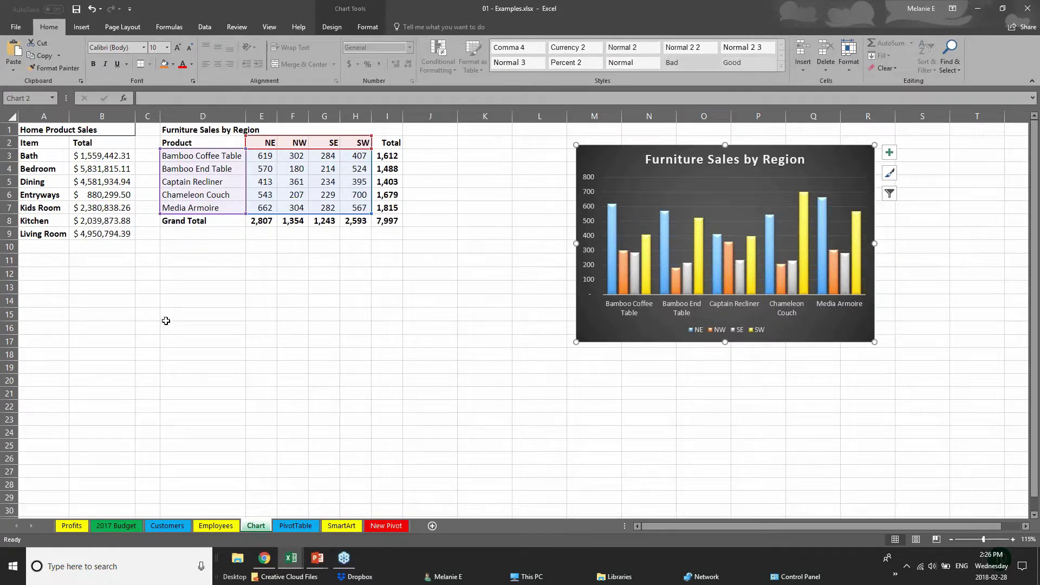
pyautogui.moveTo(671, 340); pyautogui.dragTo(779, 334)
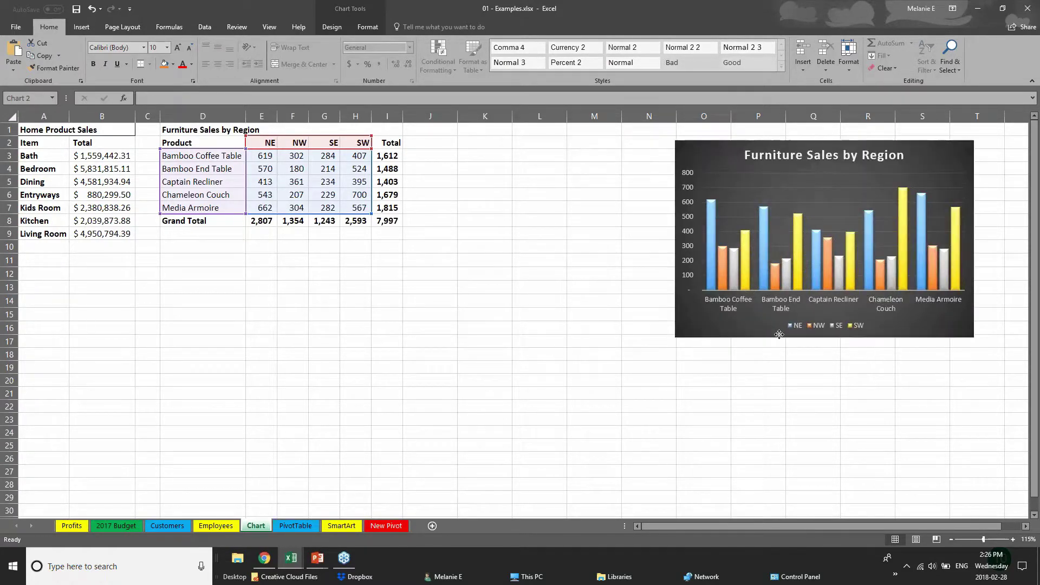
pyautogui.press('Delete')
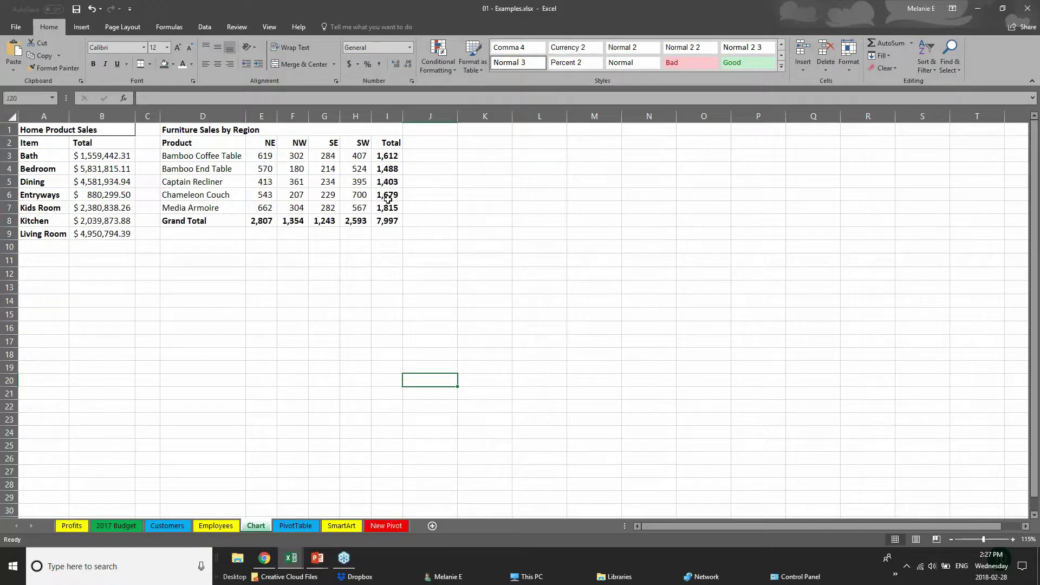
# - Check the Total column I3:I8 and the Grand Total row sums of the furniture table
pyautogui.click(190, 143)
pyautogui.click(279, 291)
pyautogui.click(387, 156)
pyautogui.moveTo(387, 156); pyautogui.dragTo(396, 216)
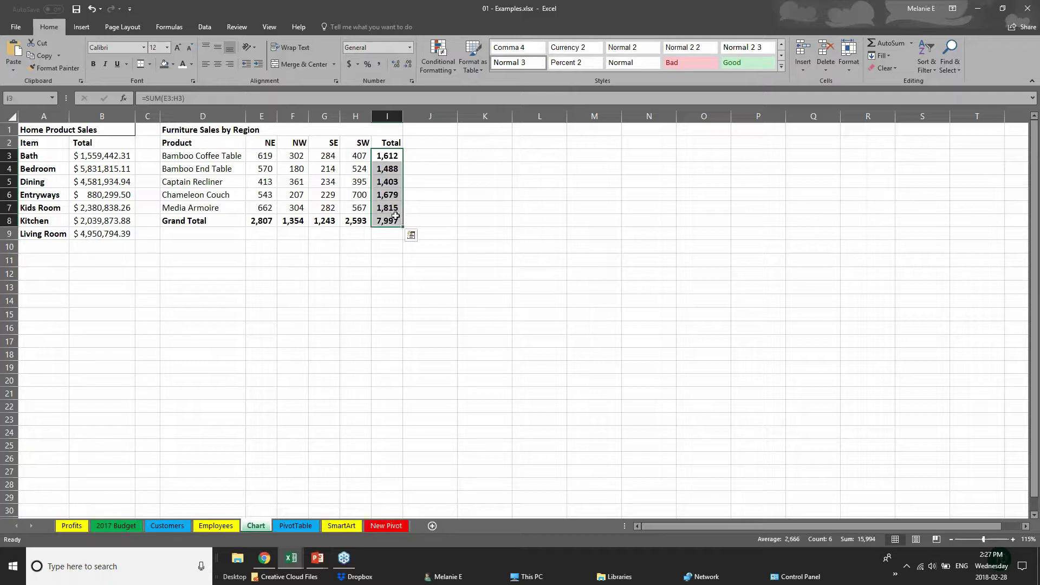
pyautogui.moveTo(208, 220); pyautogui.dragTo(390, 221)
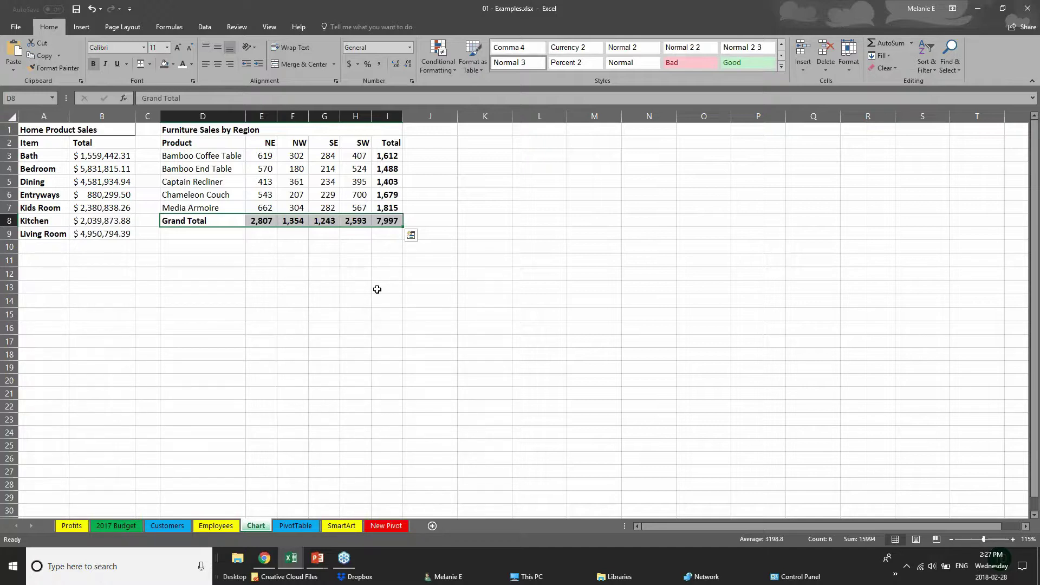
# - Select the product and region figures D2:H7 and go to the Insert options
pyautogui.click(271, 276)
pyautogui.click(183, 145)
pyautogui.moveTo(183, 144); pyautogui.dragTo(367, 207)
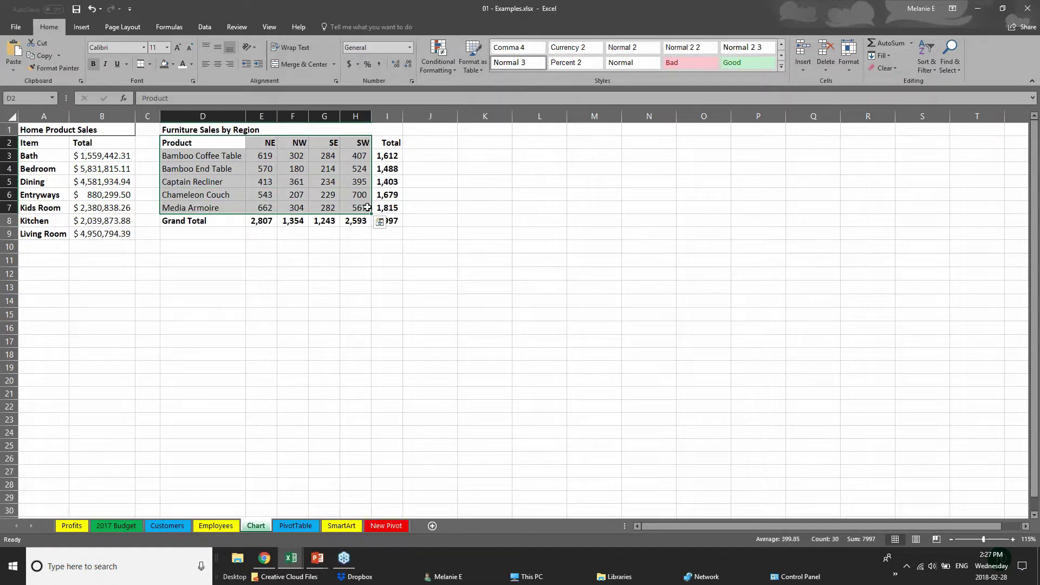
pyautogui.click(82, 27)
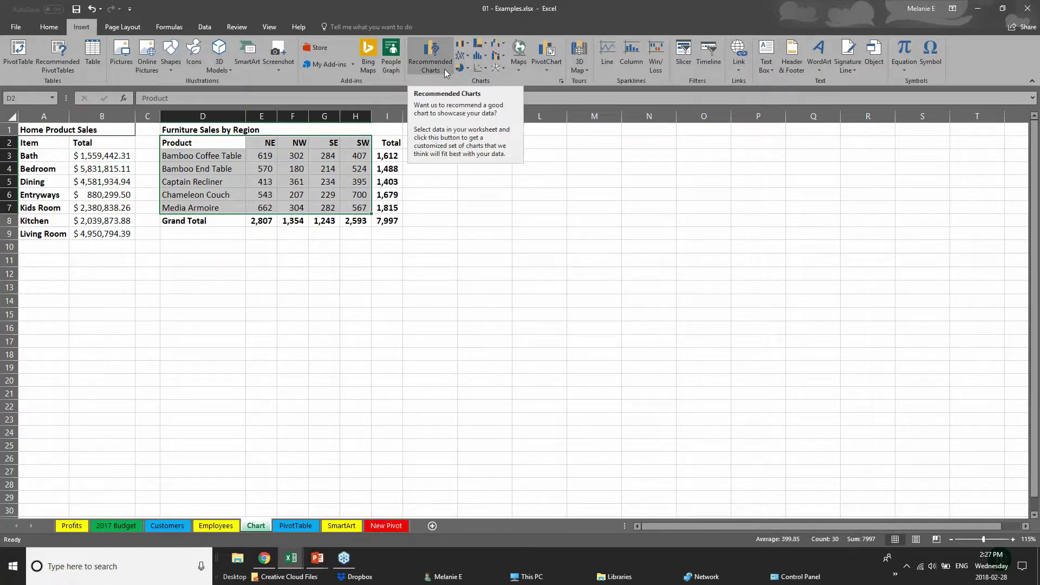
# - Browse hierarchy, column and bar chart types and preview the recommended chart thumbnails
pyautogui.click(485, 44)
pyautogui.click(469, 47)
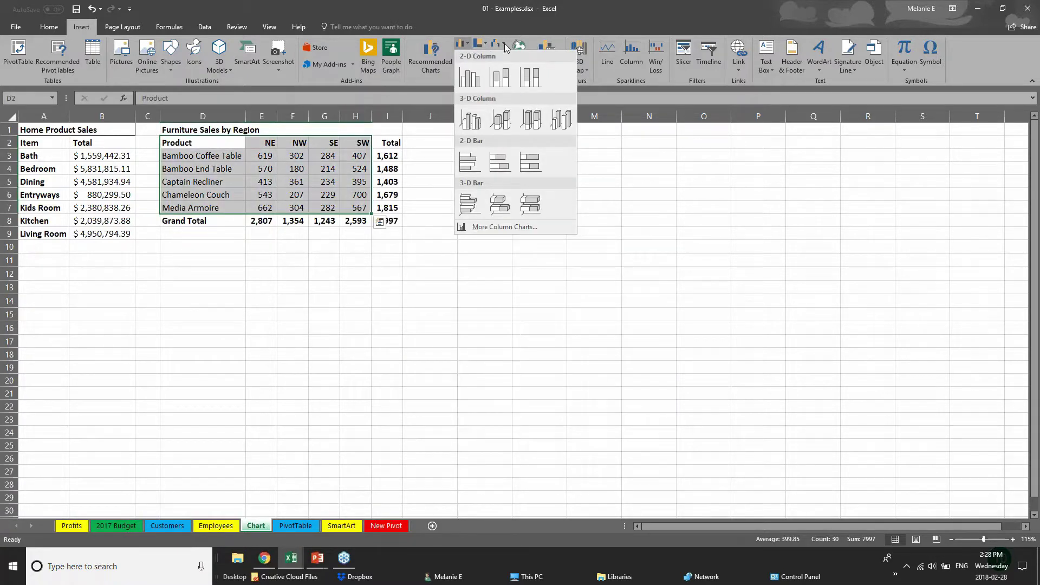
pyautogui.click(425, 64)
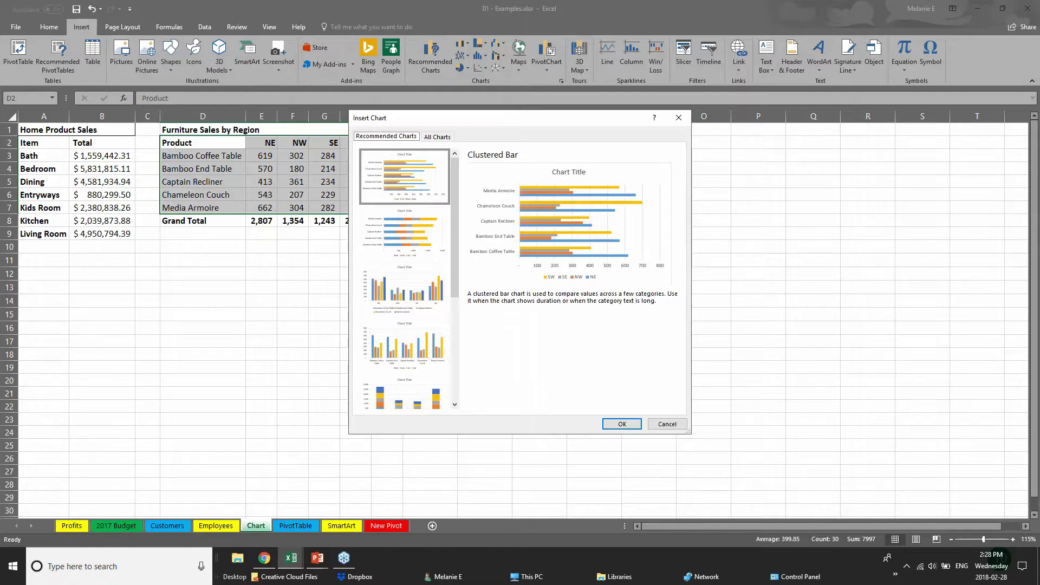
pyautogui.click(406, 249)
pyautogui.click(417, 309)
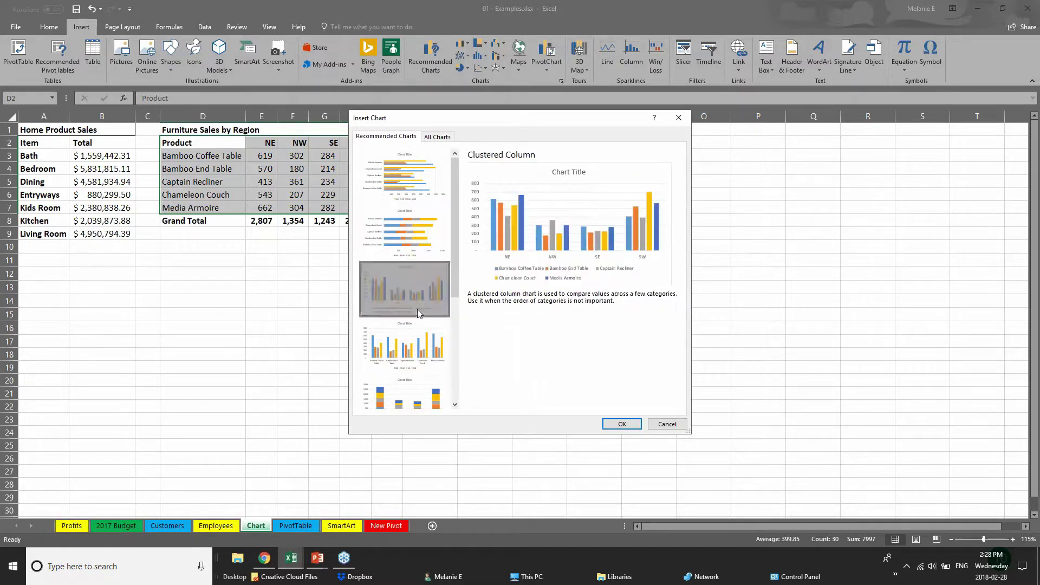
pyautogui.click(435, 361)
pyautogui.click(438, 400)
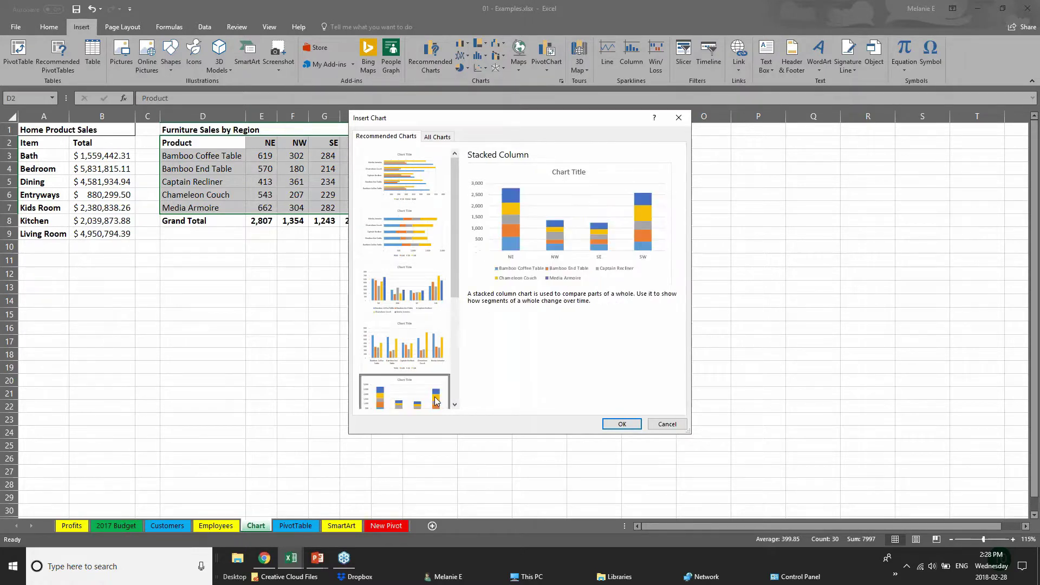
pyautogui.moveTo(454, 268); pyautogui.dragTo(466, 378)
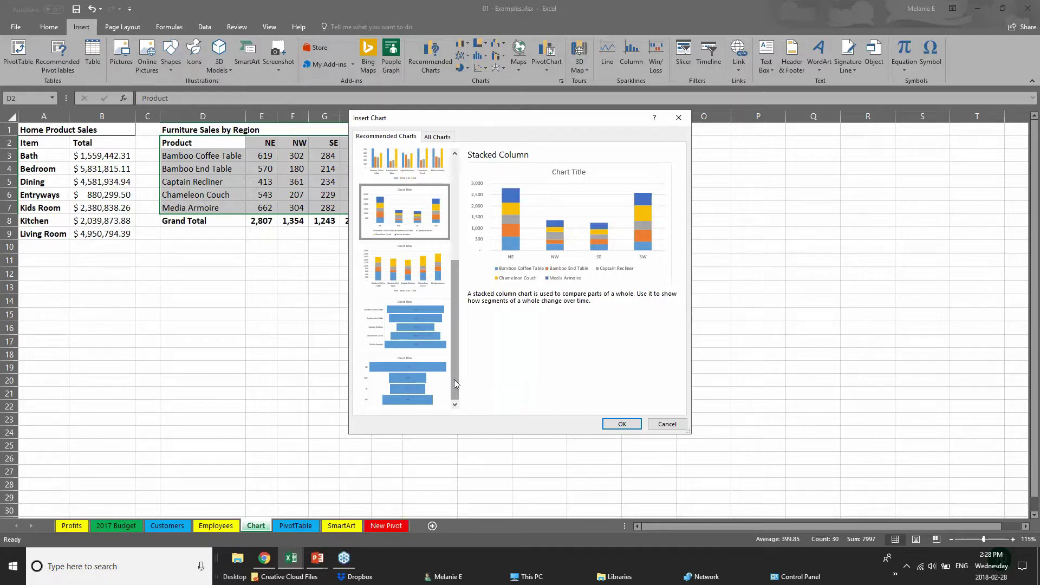
pyautogui.moveTo(453, 358); pyautogui.dragTo(448, 284)
# - Choose the Clustered Bar chart over Stacked Bar and insert it
pyautogui.click(438, 180)
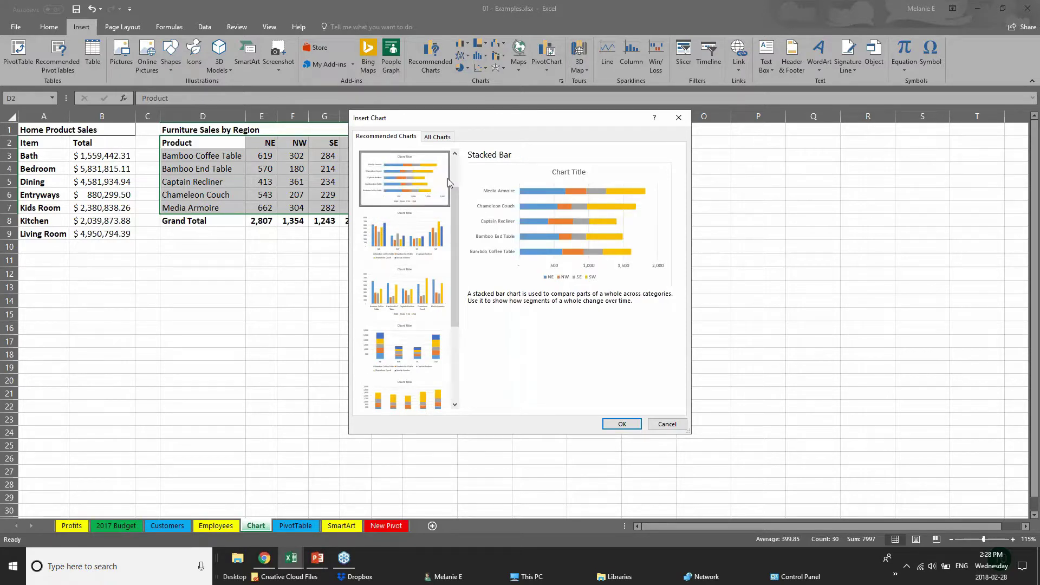
pyautogui.moveTo(456, 200); pyautogui.dragTo(458, 166)
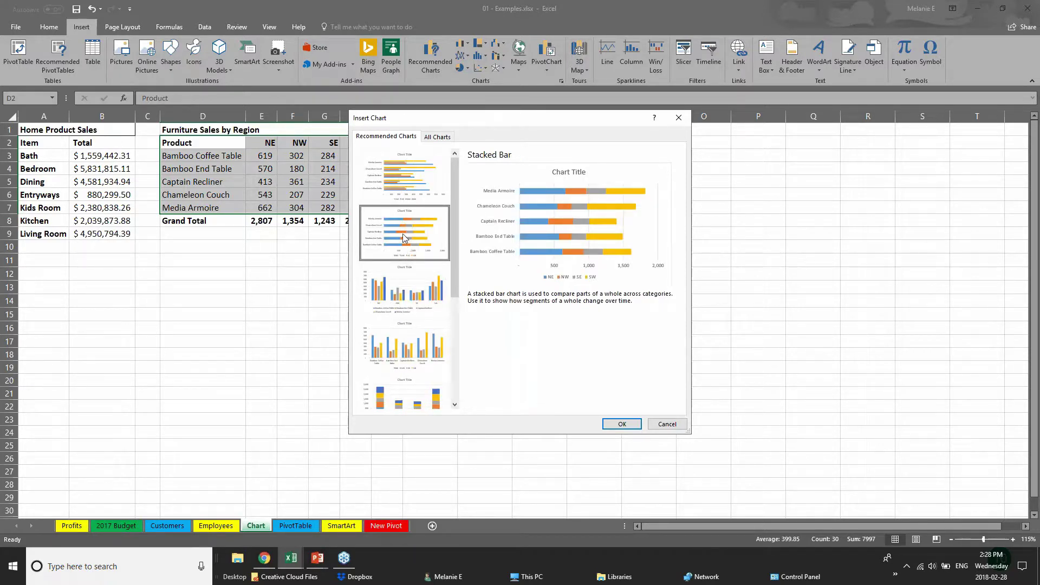
pyautogui.click(394, 180)
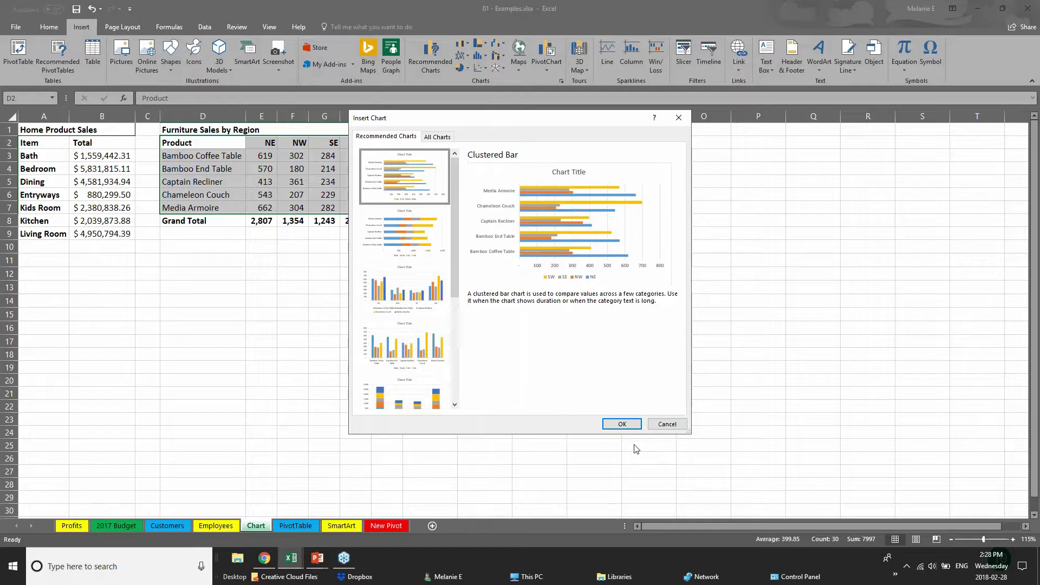
pyautogui.click(622, 424)
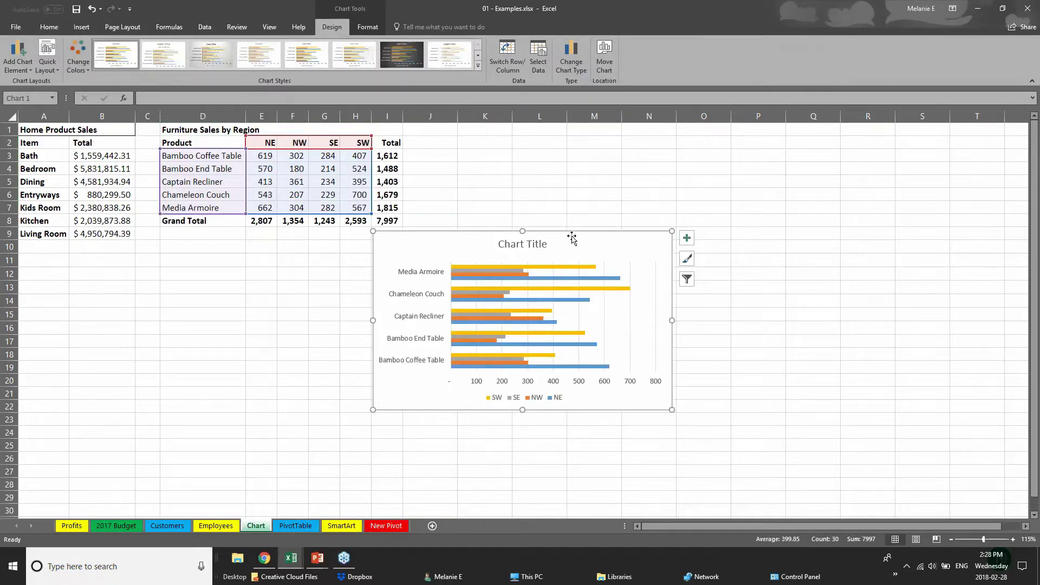
# - Move the furniture bar chart up beside the sales table, enlarge it, and reselect it
pyautogui.moveTo(606, 234); pyautogui.dragTo(625, 159)
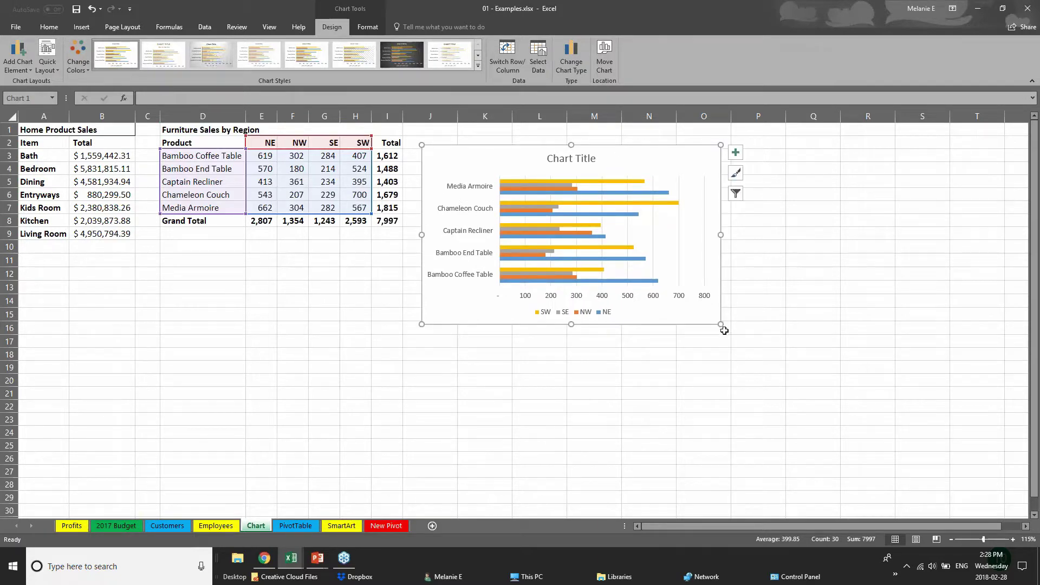
pyautogui.moveTo(722, 326); pyautogui.dragTo(859, 423)
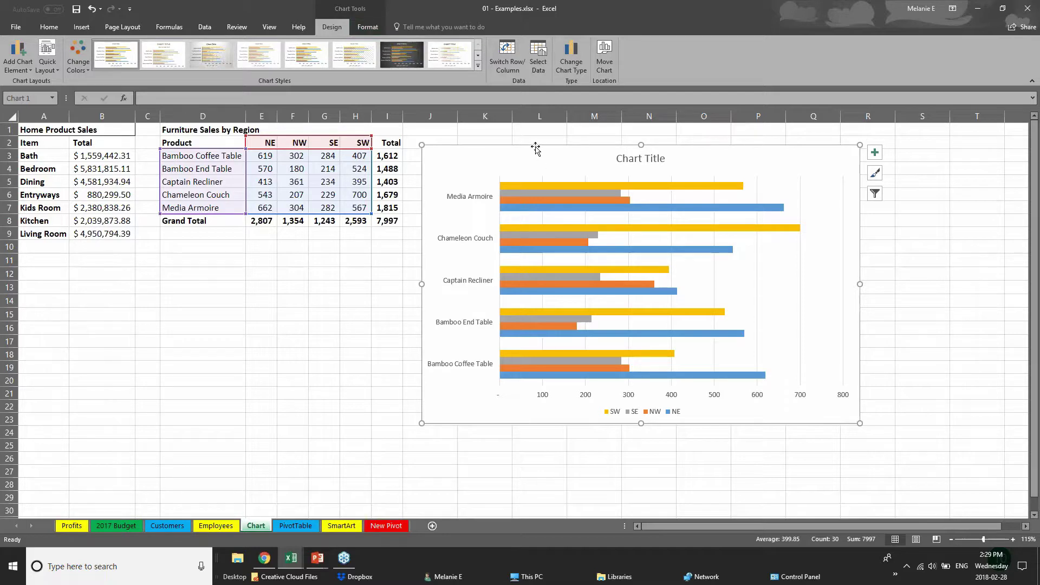
pyautogui.click(273, 377)
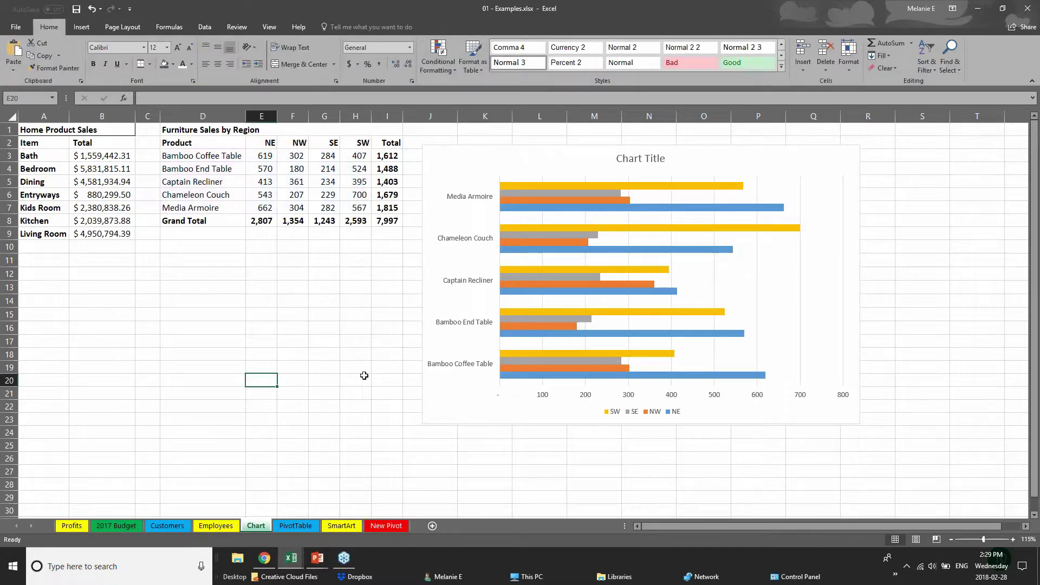
pyautogui.click(481, 398)
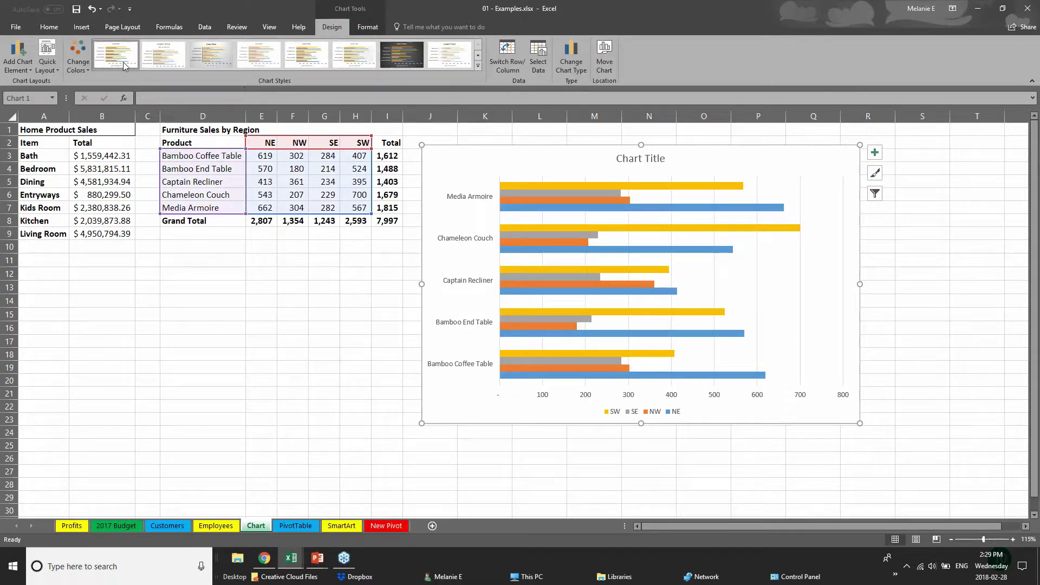
# - Apply the green, yellow and blue Colorful palette to the bar chart
pyautogui.click(78, 56)
pyautogui.click(115, 146)
pyautogui.click(117, 195)
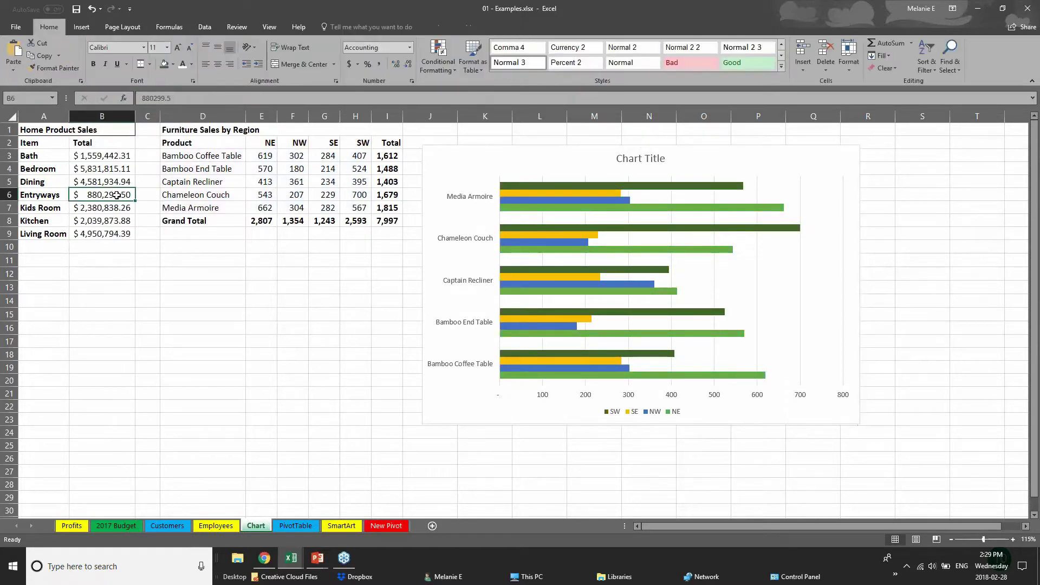
pyautogui.click(564, 201)
pyautogui.click(78, 57)
pyautogui.click(115, 193)
pyautogui.click(78, 57)
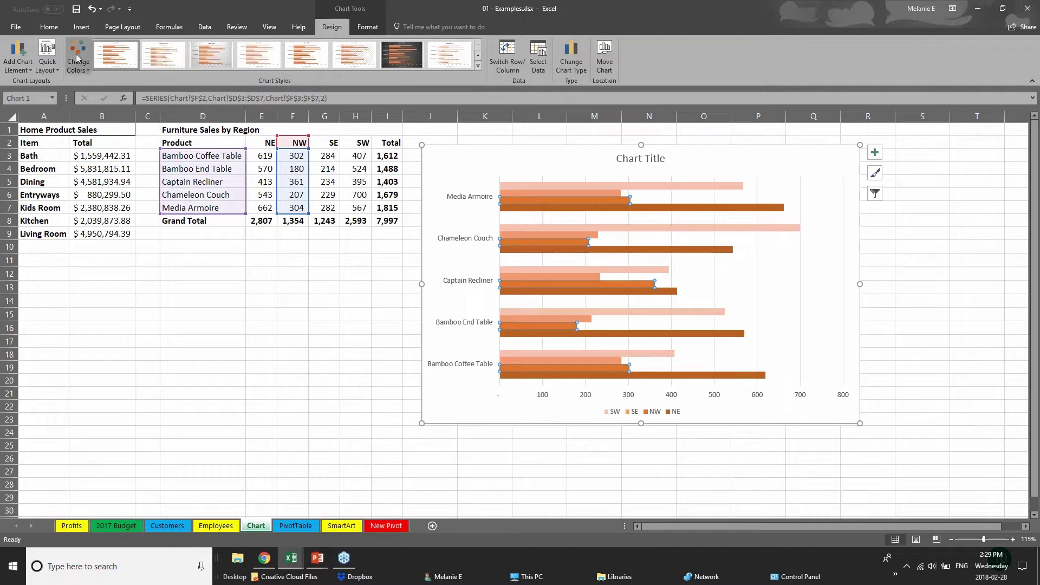
pyautogui.click(116, 122)
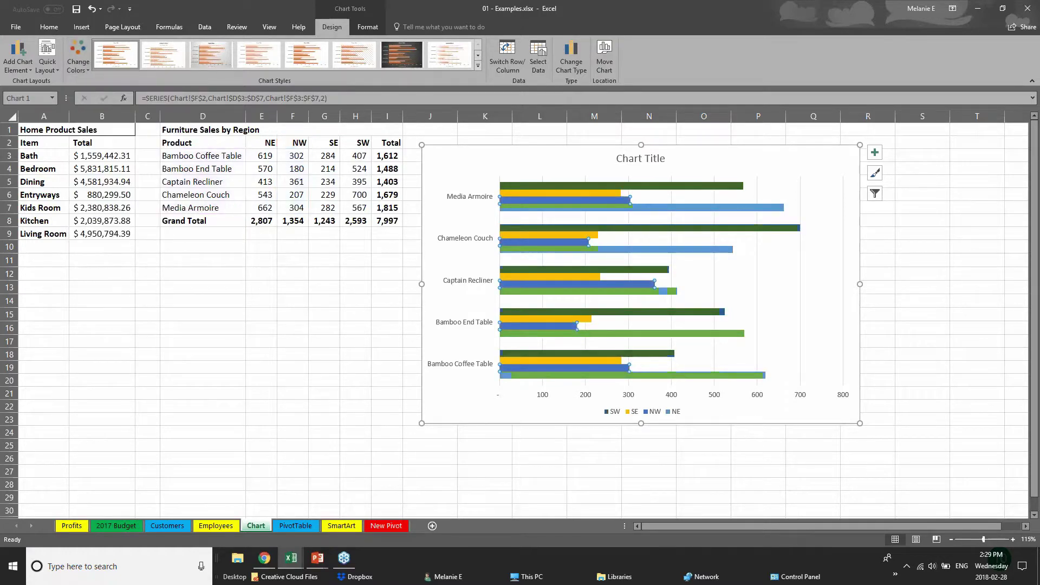
# - Apply the chart style with gradient bars, data labels and an uppercase title
pyautogui.click(480, 66)
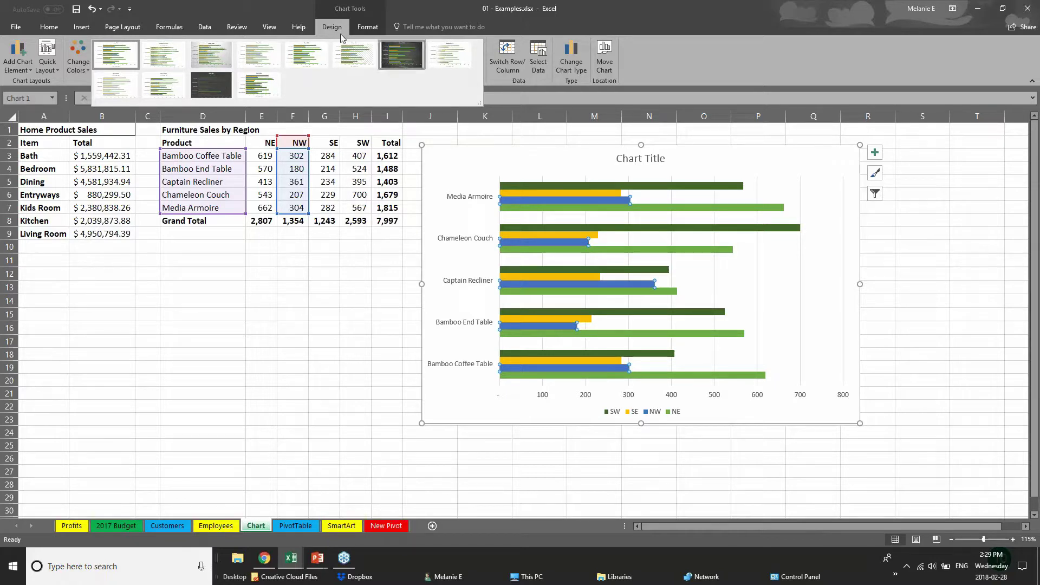
pyautogui.click(211, 48)
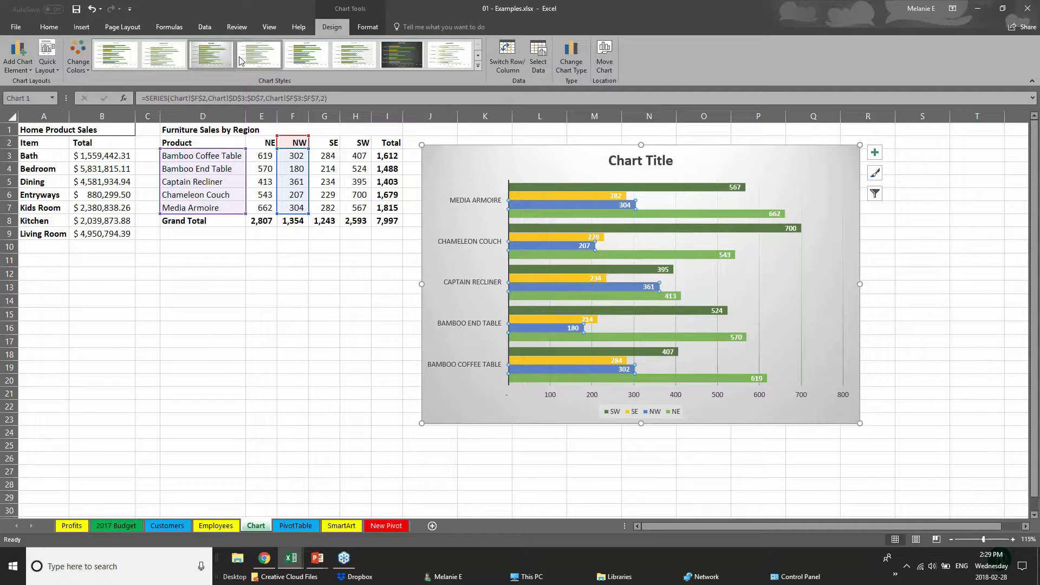
pyautogui.click(307, 55)
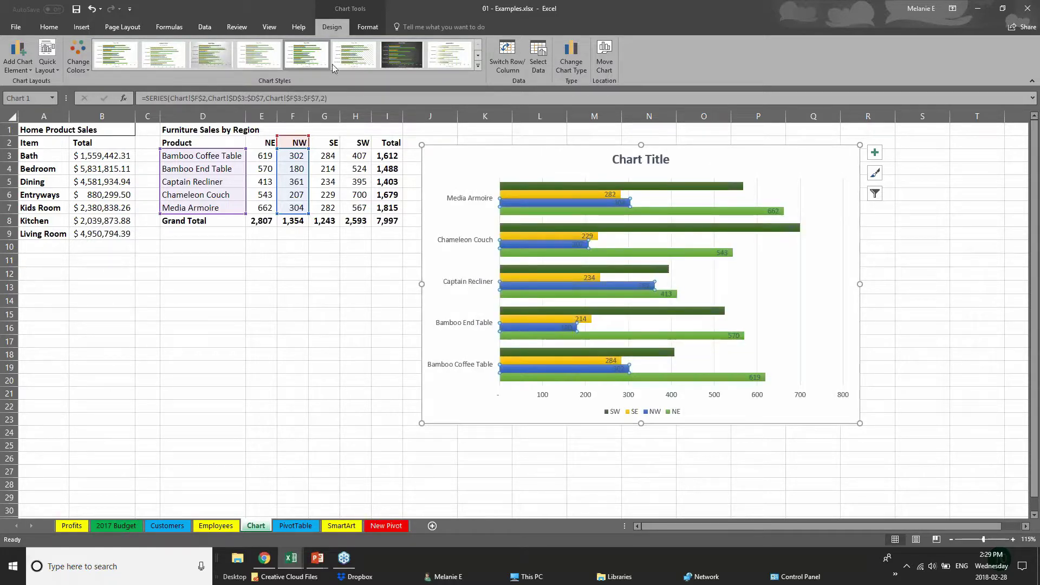
pyautogui.click(451, 54)
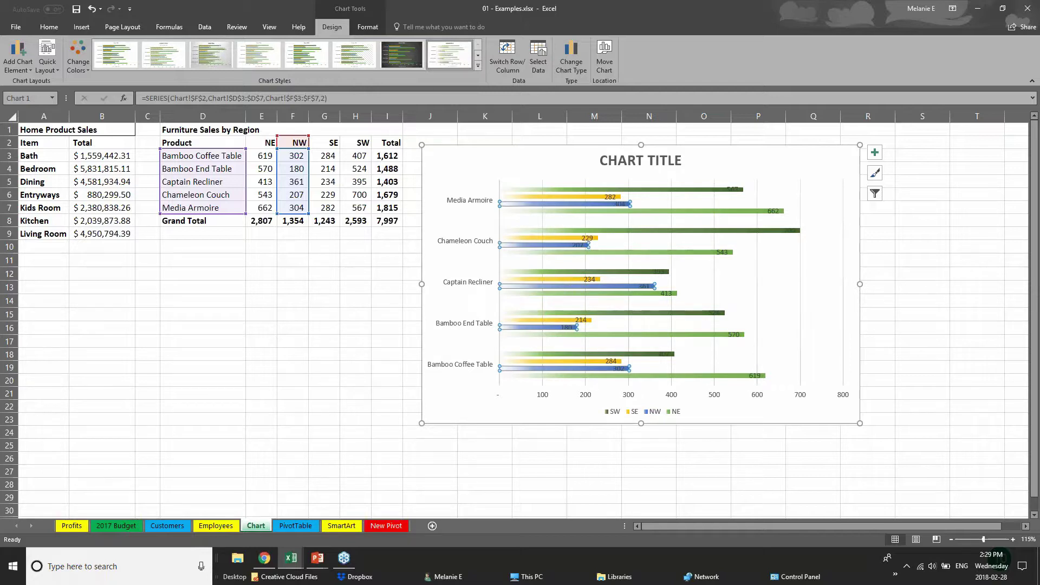
pyautogui.click(477, 66)
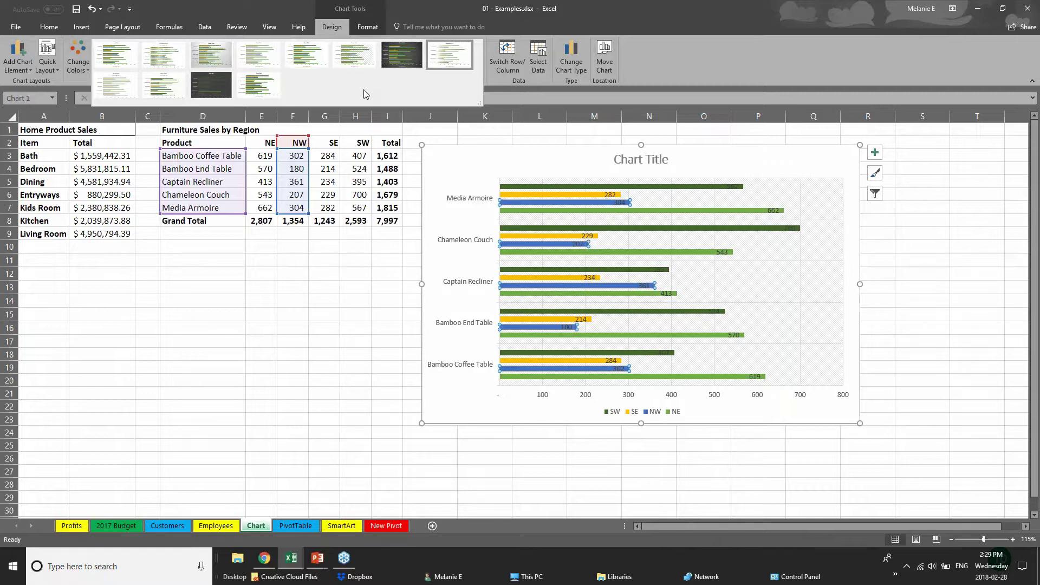
pyautogui.click(374, 27)
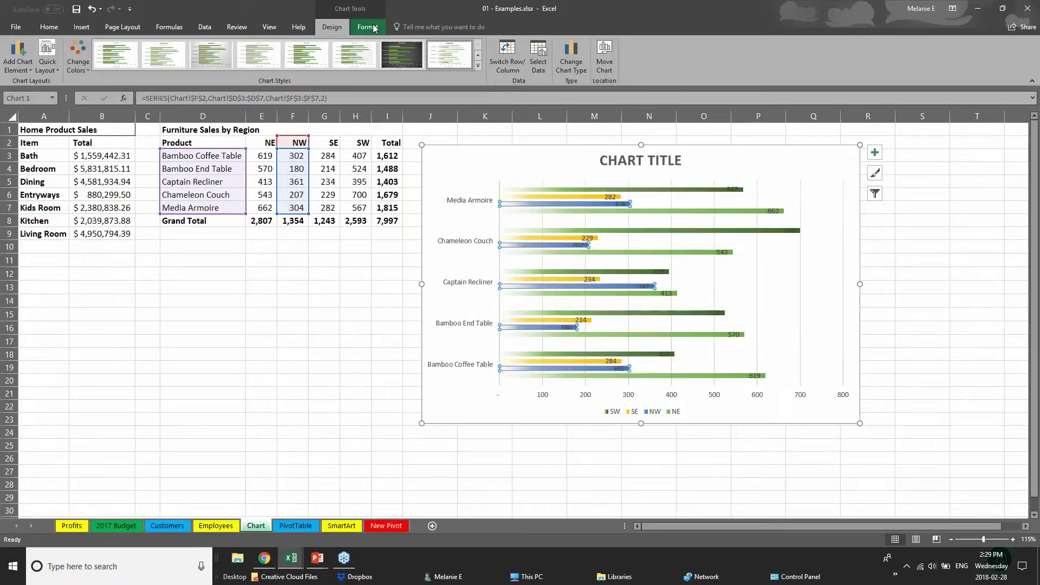
# - Fill the SW series bars with dark orange, then select the CHART TITLE placeholder text
pyautogui.click(374, 28)
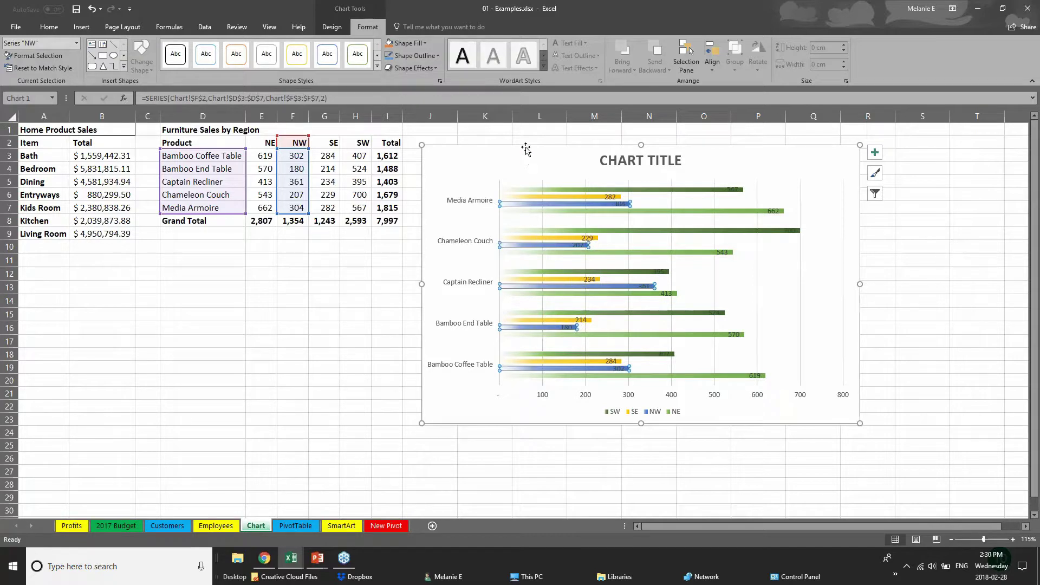
pyautogui.click(552, 197)
pyautogui.click(554, 188)
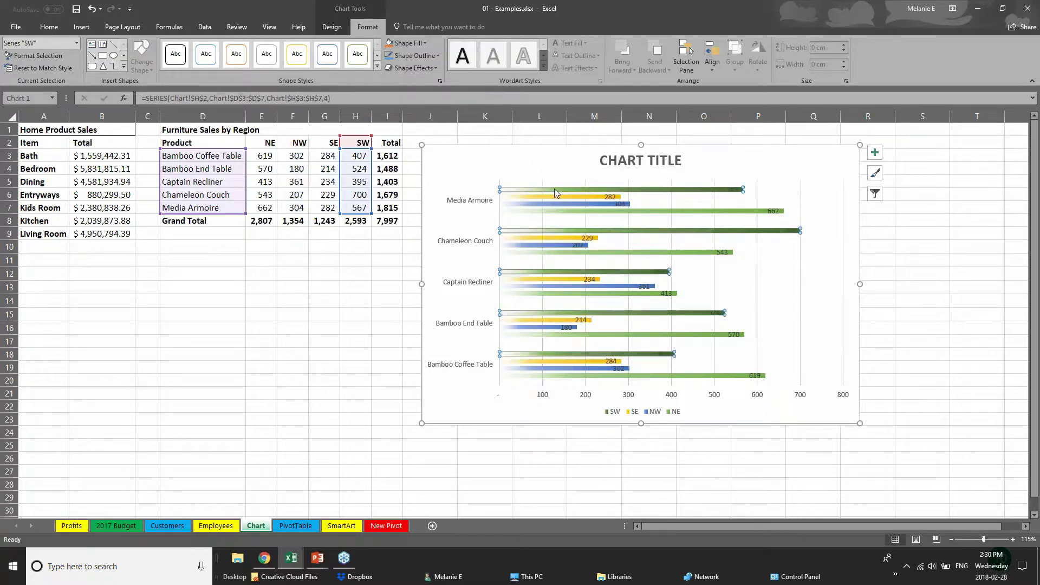
pyautogui.click(410, 43)
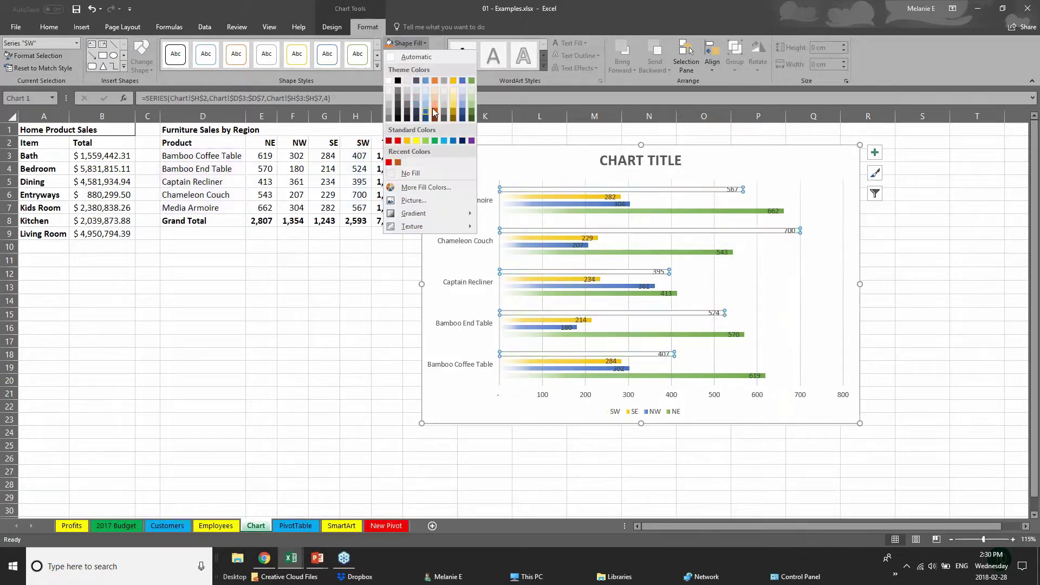
pyautogui.click(435, 113)
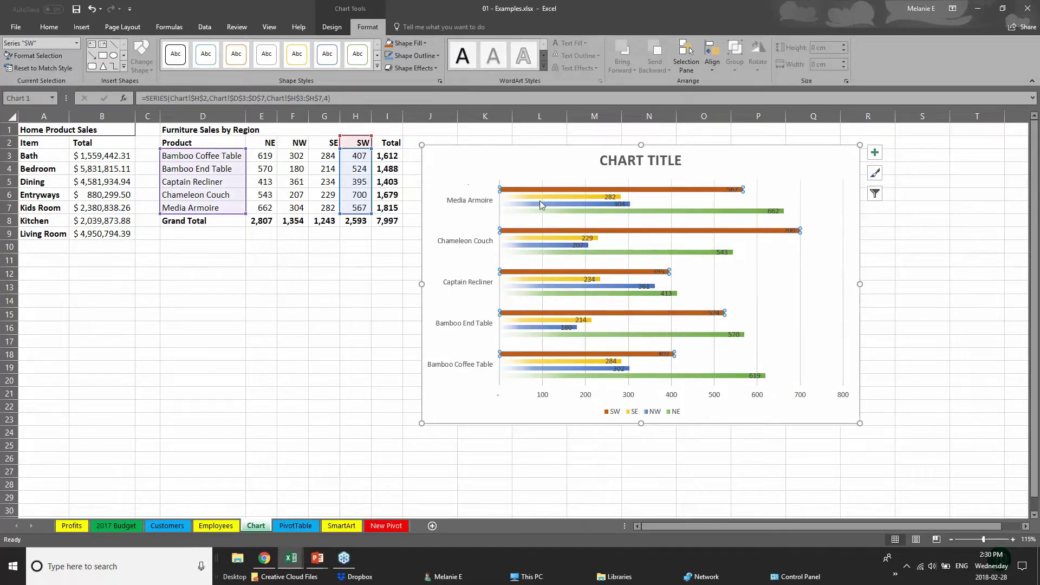
pyautogui.click(626, 161)
pyautogui.moveTo(626, 161); pyautogui.dragTo(693, 166)
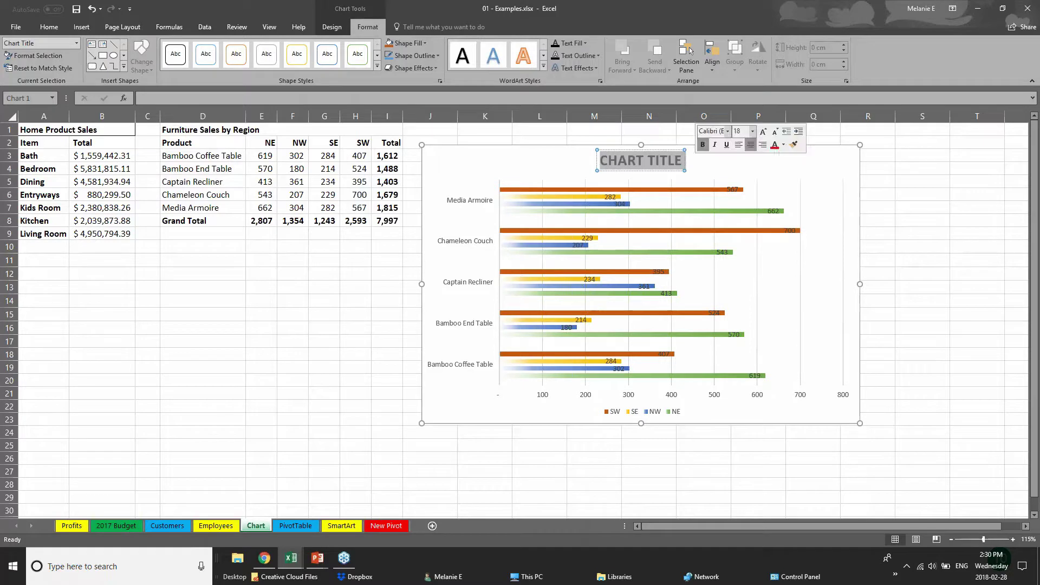
# - Retitle the chart SALES DATA and enlarge the product name axis labels twice
pyautogui.write('SALES D')
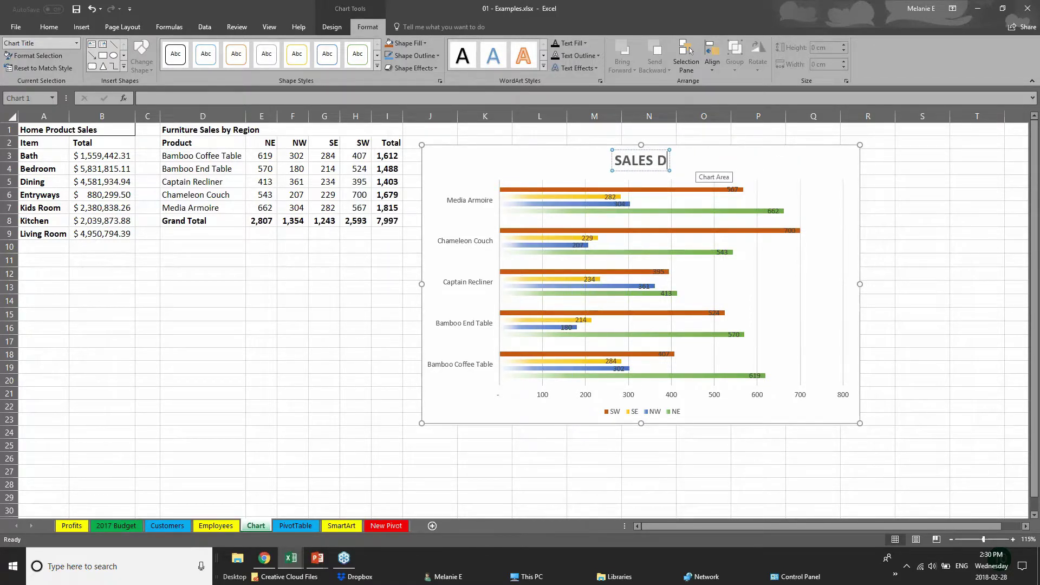
pyautogui.write('ATA')
pyautogui.click(543, 399)
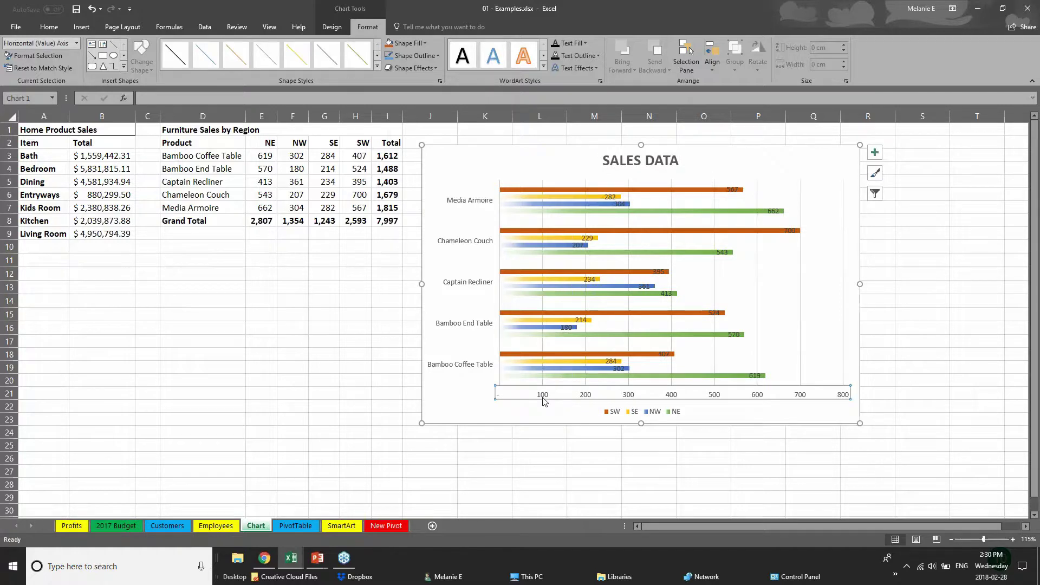
pyautogui.click(492, 325)
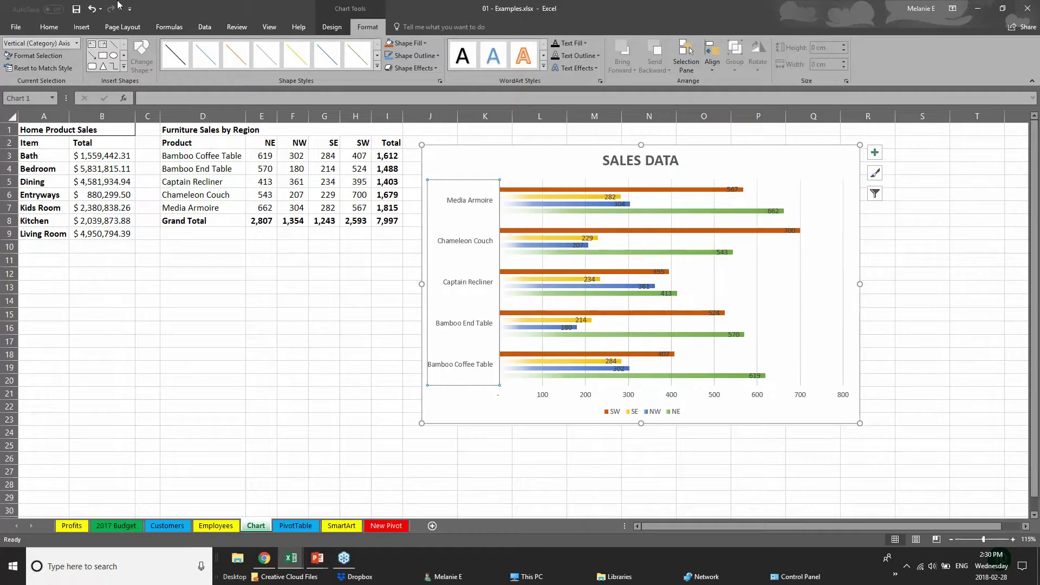
pyautogui.click(49, 27)
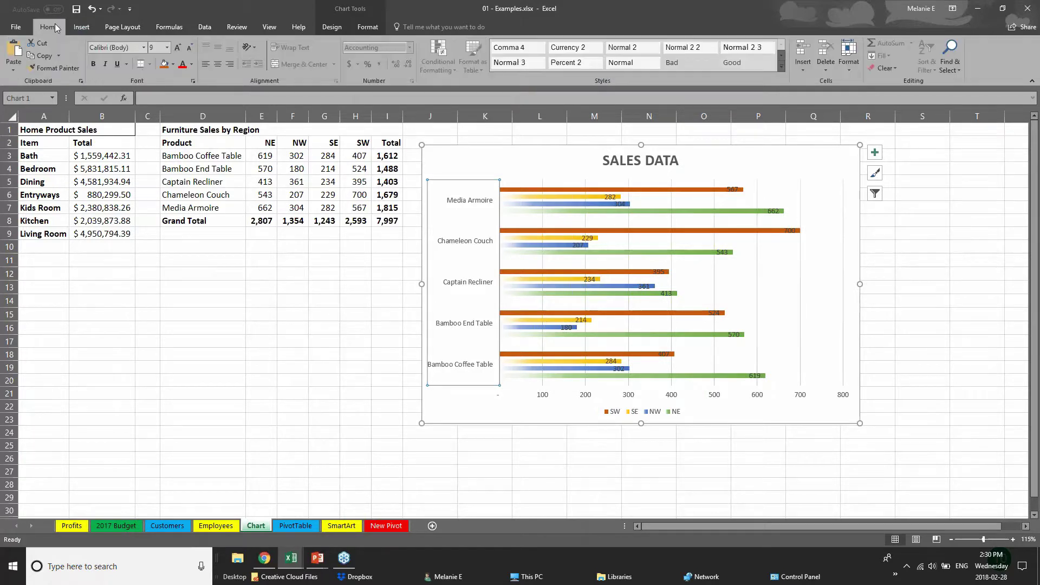
pyautogui.click(178, 47)
pyautogui.click(178, 47)
pyautogui.click(565, 395)
pyautogui.click(565, 395)
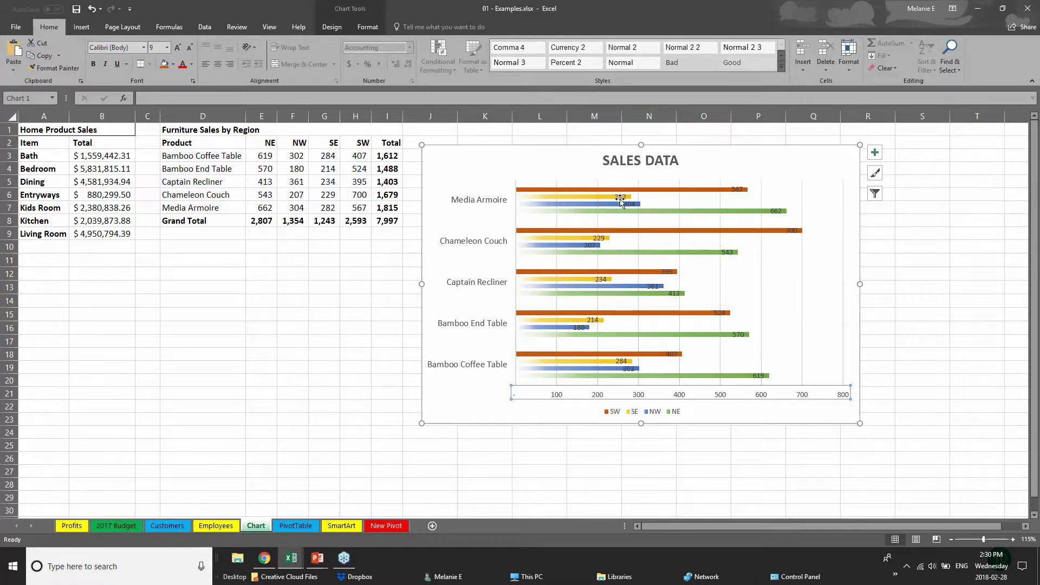
# - Move the Chameleon Couch SW 700 data label to the right of its bar
pyautogui.click(737, 189)
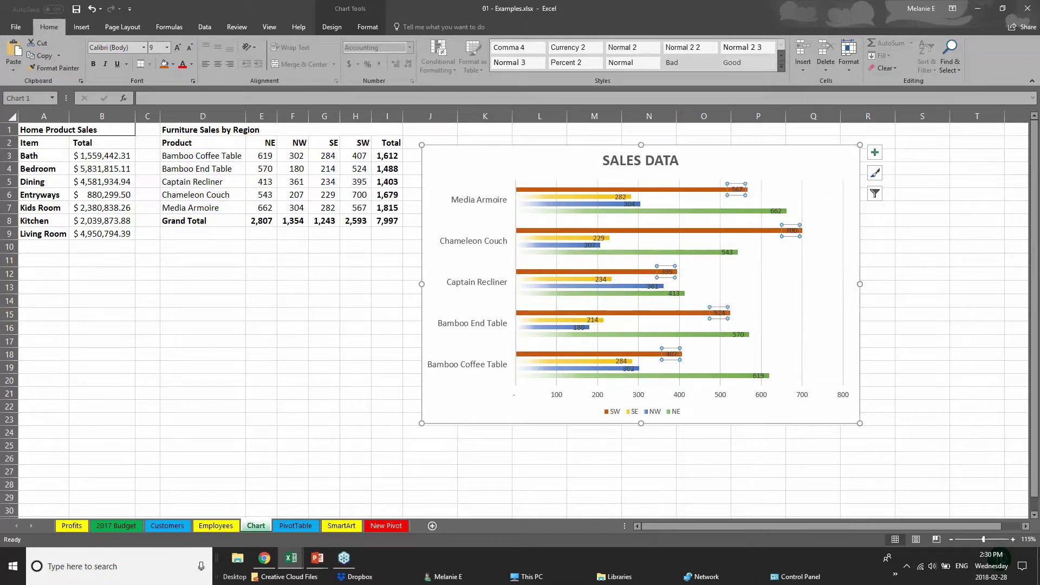
pyautogui.click(791, 230)
pyautogui.moveTo(796, 230); pyautogui.dragTo(815, 231)
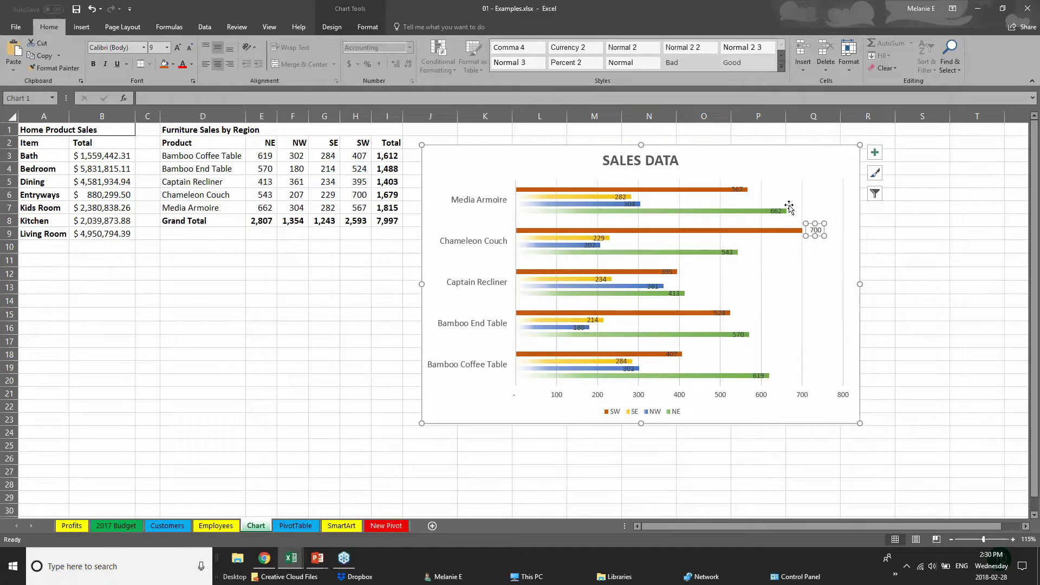
pyautogui.click(736, 194)
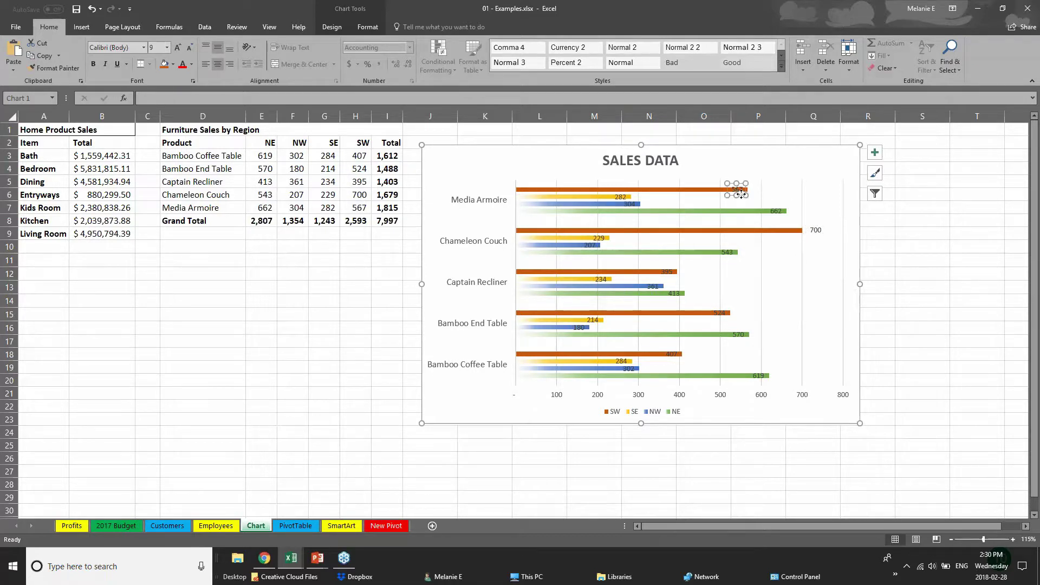
pyautogui.click(740, 188)
pyautogui.click(678, 399)
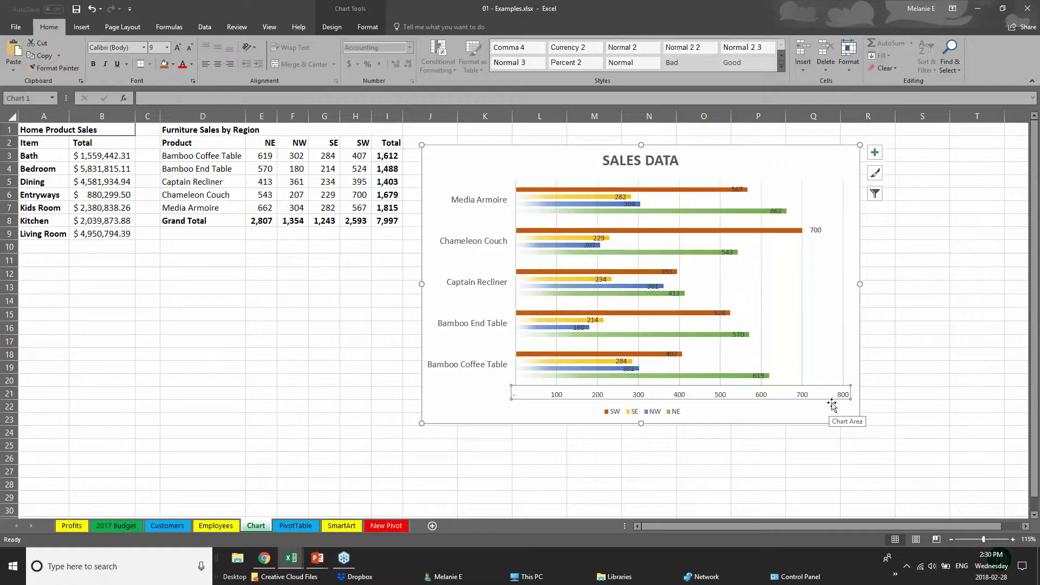
# - Delete the chart's horizontal value axis and inspect the SW, SE and NW series
pyautogui.press('Delete')
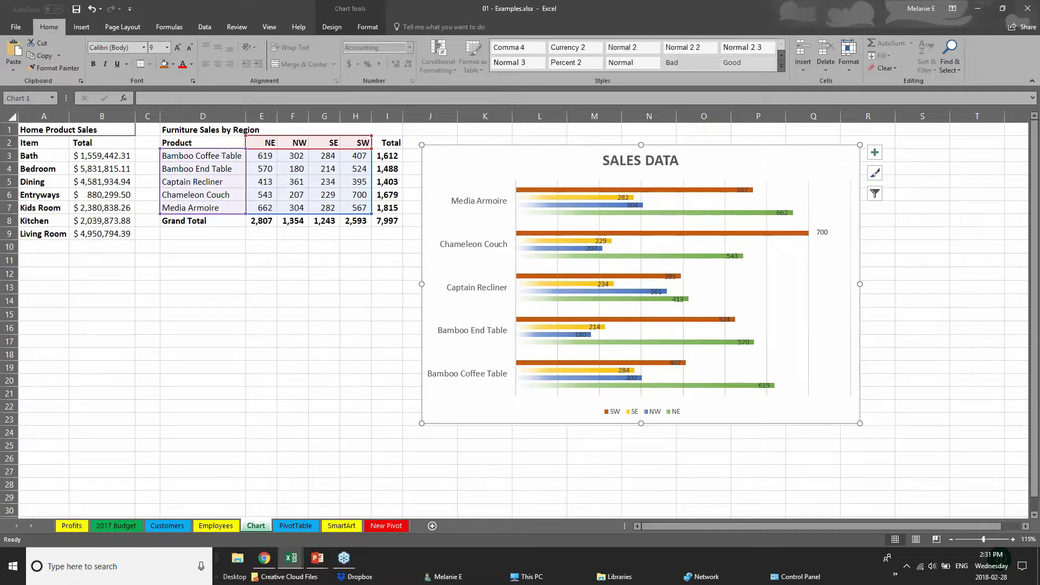
pyautogui.click(359, 14)
pyautogui.click(367, 28)
pyautogui.click(347, 28)
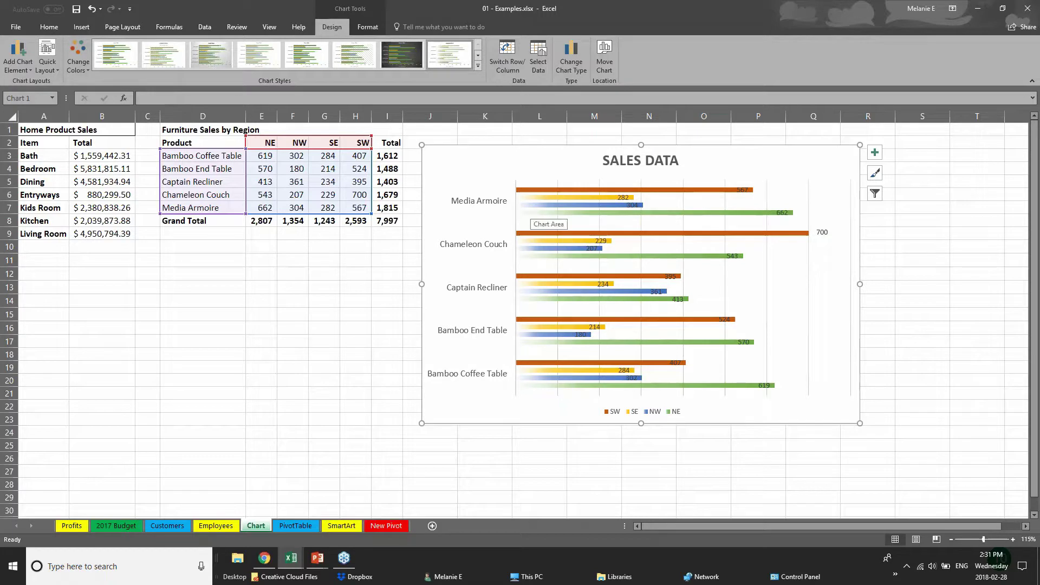
pyautogui.click(330, 158)
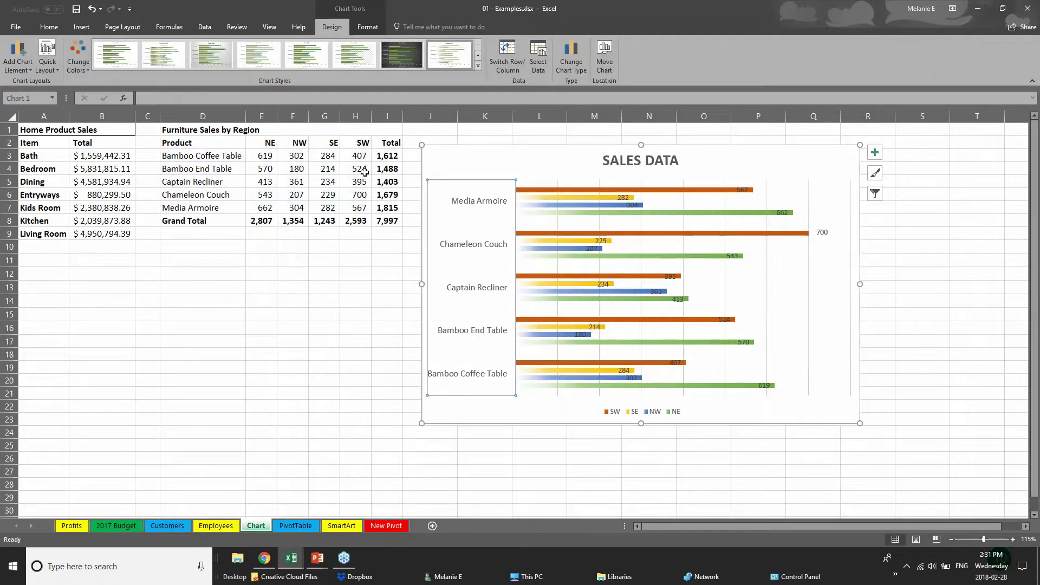
pyautogui.click(584, 190)
pyautogui.click(594, 199)
pyautogui.click(598, 205)
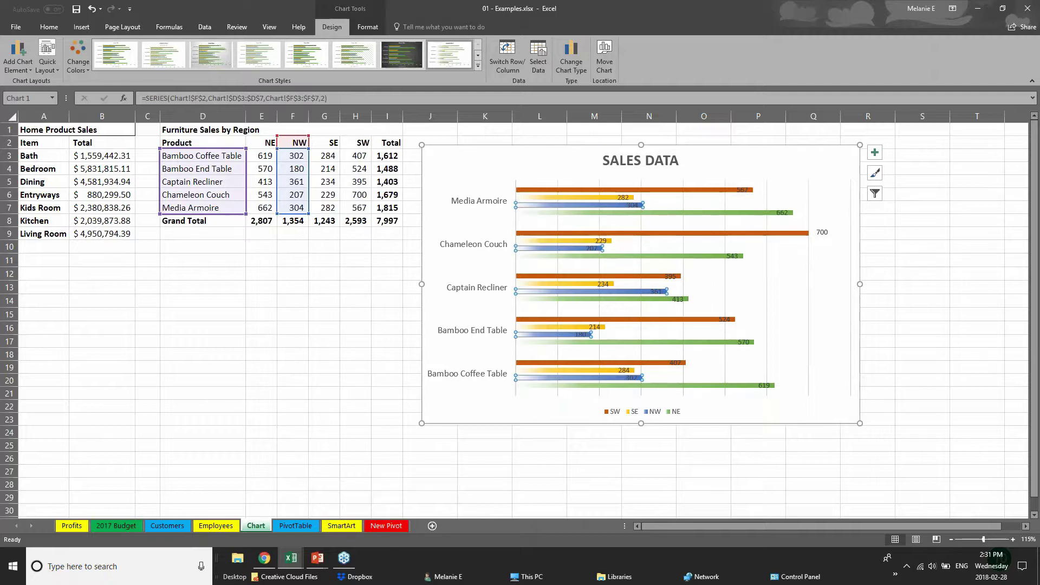
# - Change Bamboo End Table's NW sales in F4 to 181, then switch to PowerPoint
pyautogui.click(299, 169)
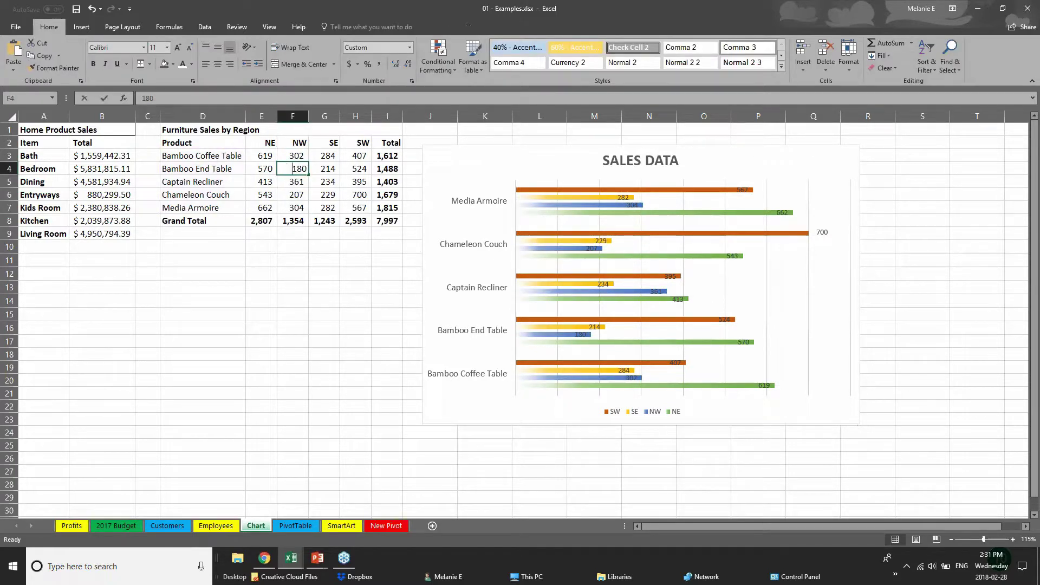
pyautogui.doubleClick(299, 169)
pyautogui.write('181')
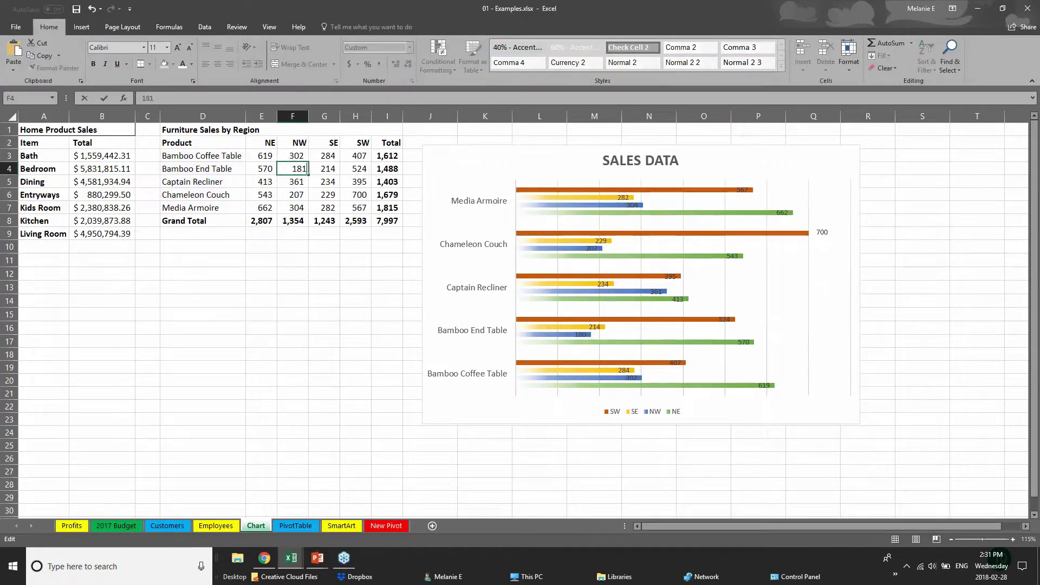
pyautogui.press('Return')
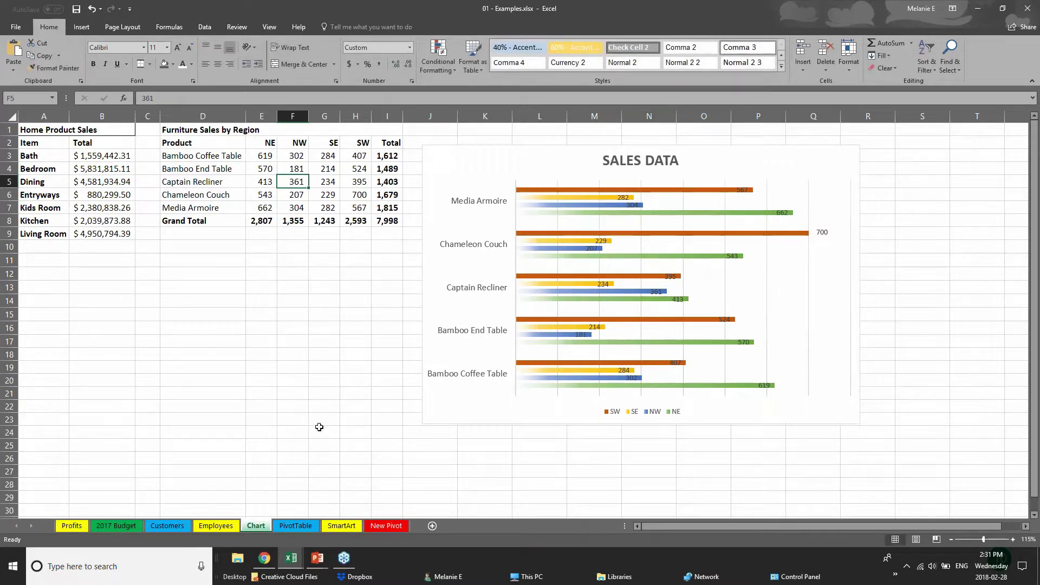
pyautogui.click(317, 560)
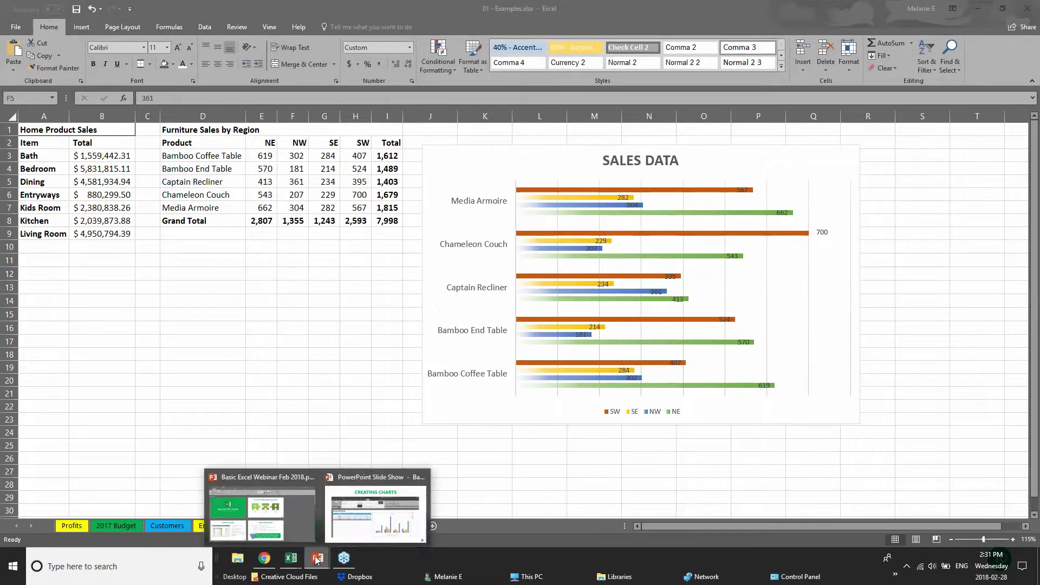
# - Return to the running slide show and advance from Creating Charts to CREATING TABLES
pyautogui.click(356, 536)
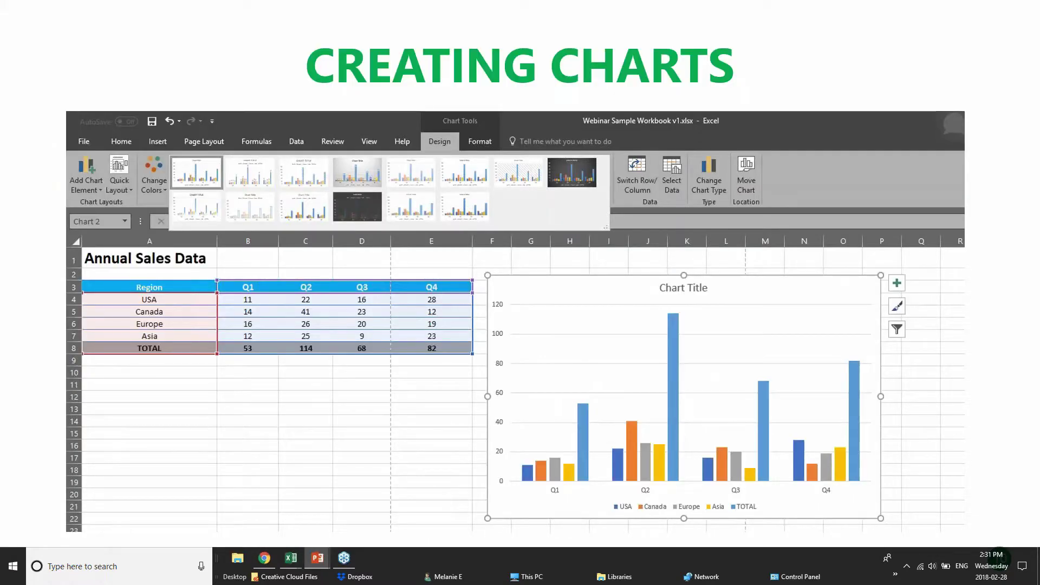
pyautogui.press('Right')
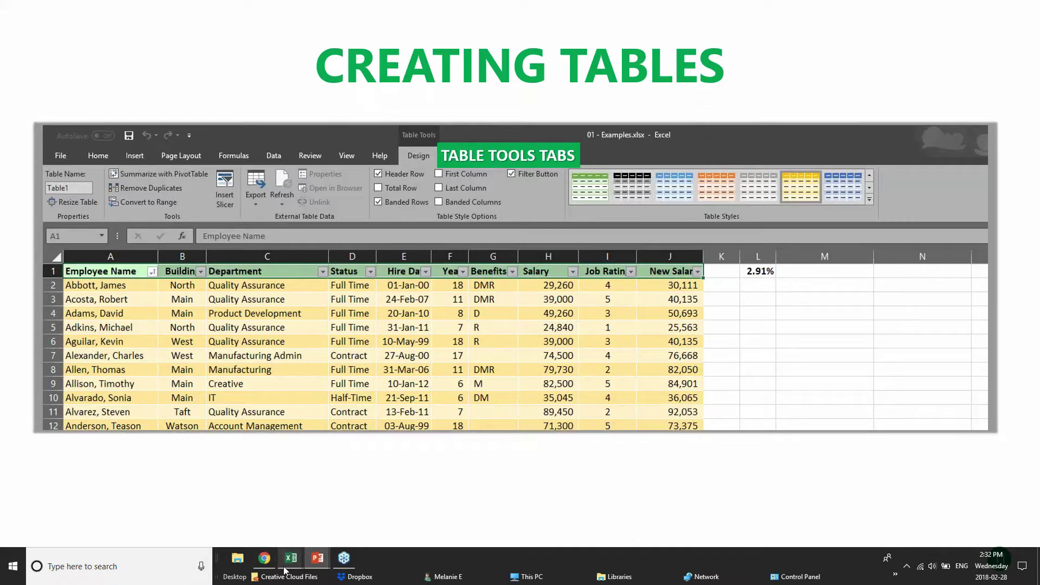
pyautogui.moveTo(286, 570)
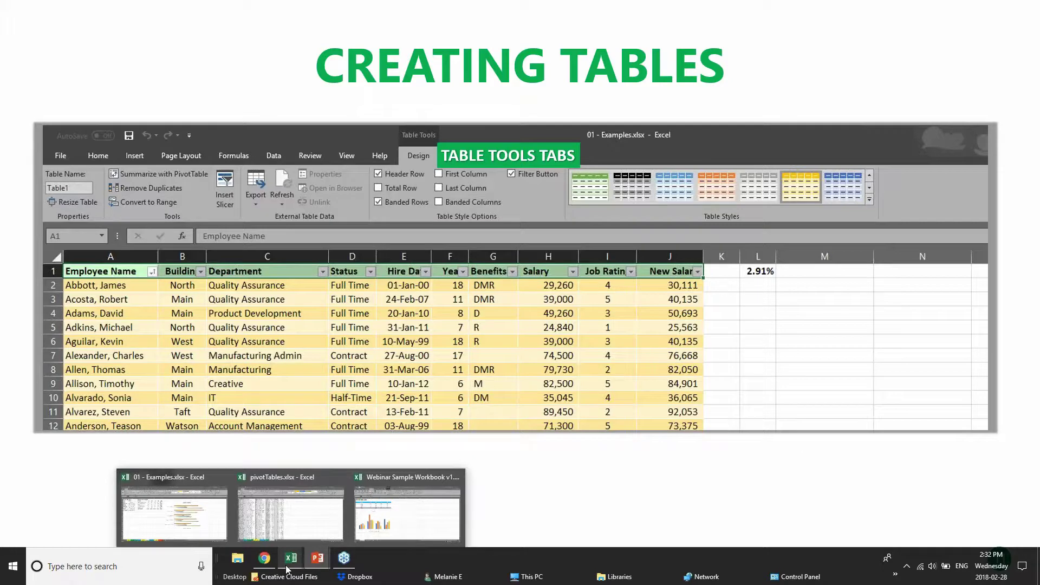
# - Cycle through Webinar Sample Workbook, pivotTables.xlsx and 01 - Examples.xlsx, ending on its 2017 Budget sheet
pyautogui.click(399, 518)
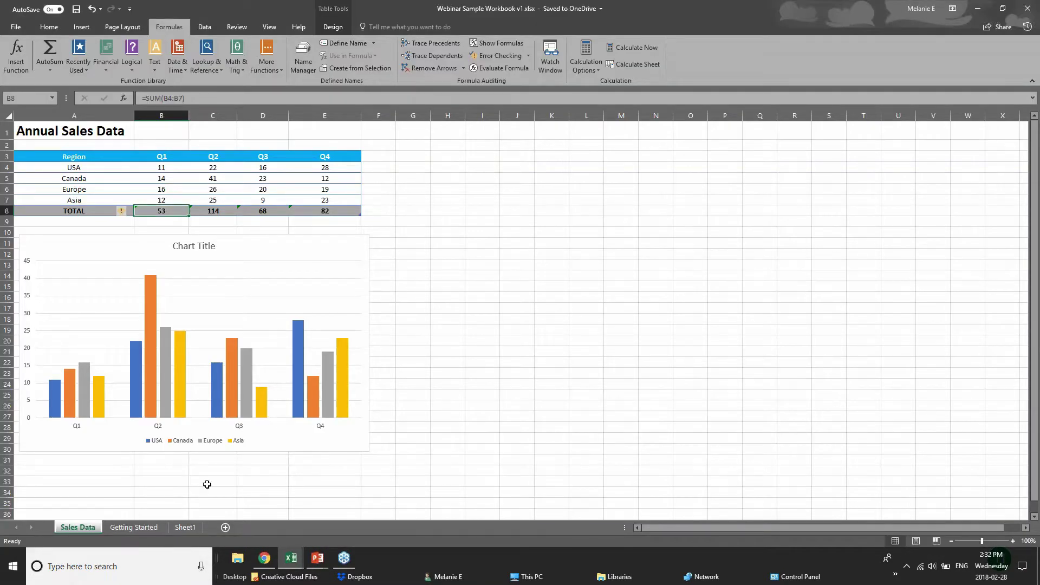
pyautogui.moveTo(291, 558)
pyautogui.click(170, 512)
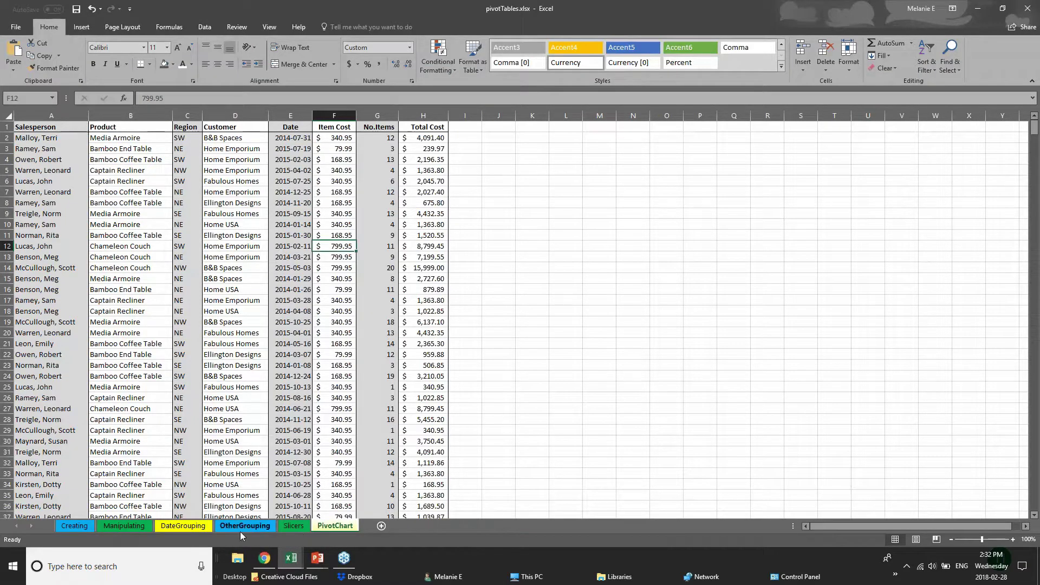
pyautogui.click(304, 534)
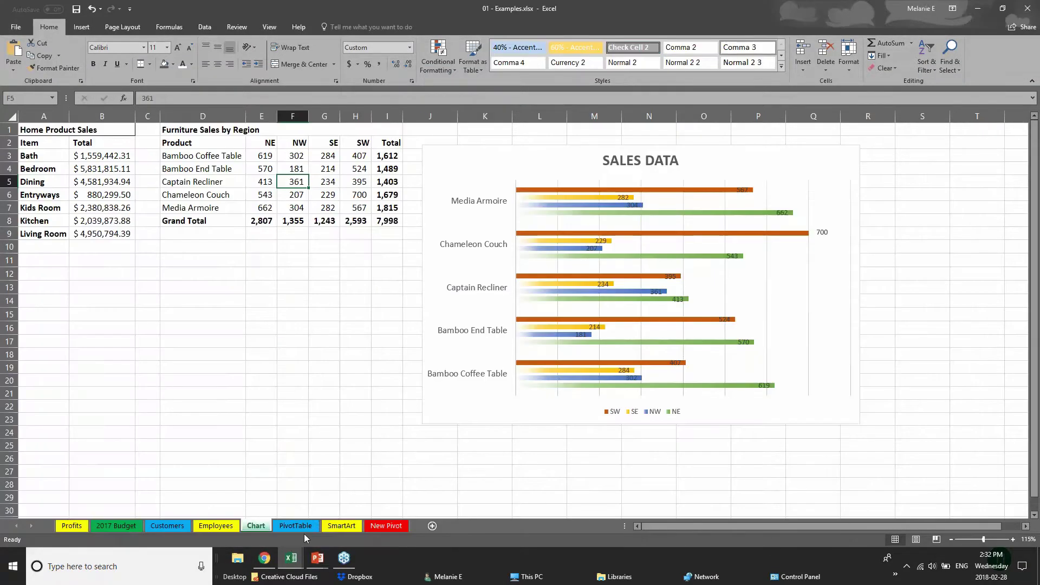
pyautogui.moveTo(290, 558)
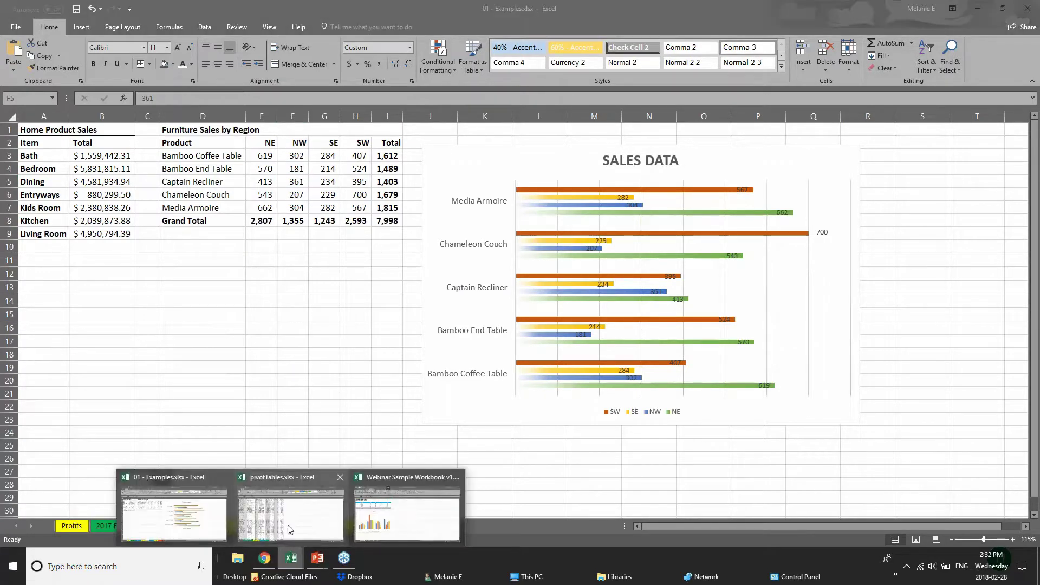
pyautogui.click(292, 507)
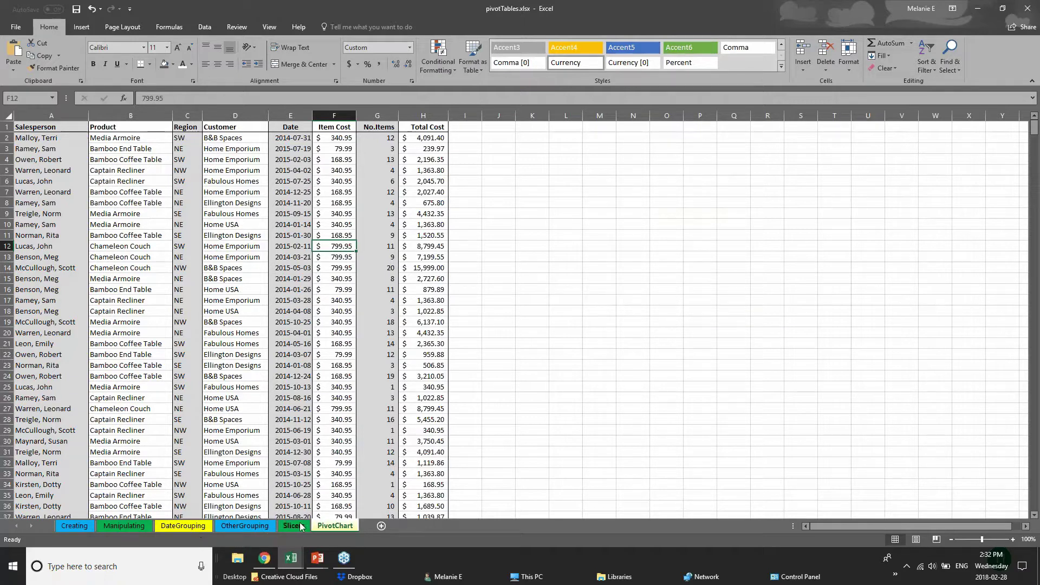
pyautogui.moveTo(291, 558)
pyautogui.click(374, 512)
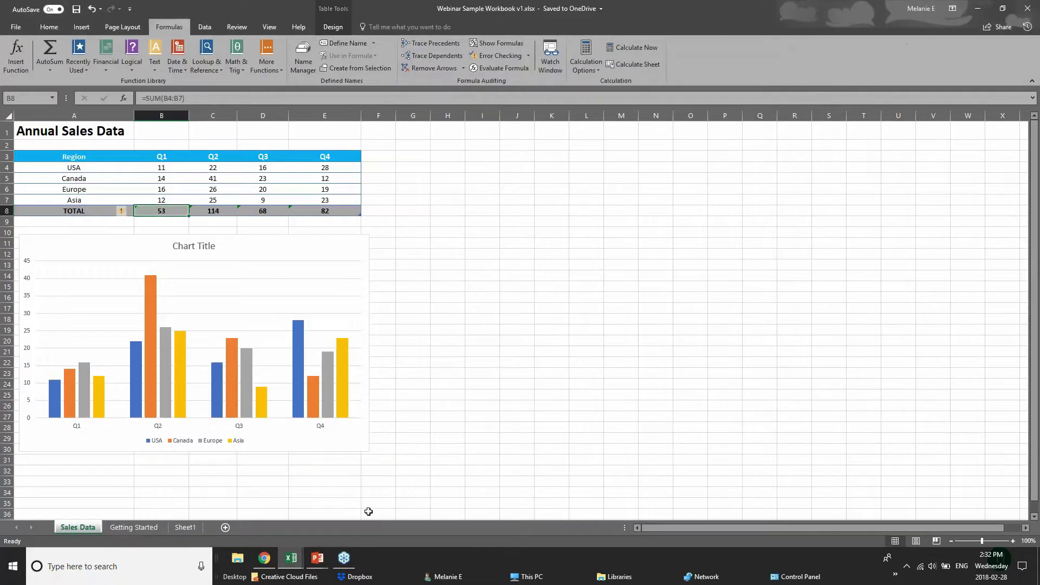
pyautogui.click(196, 526)
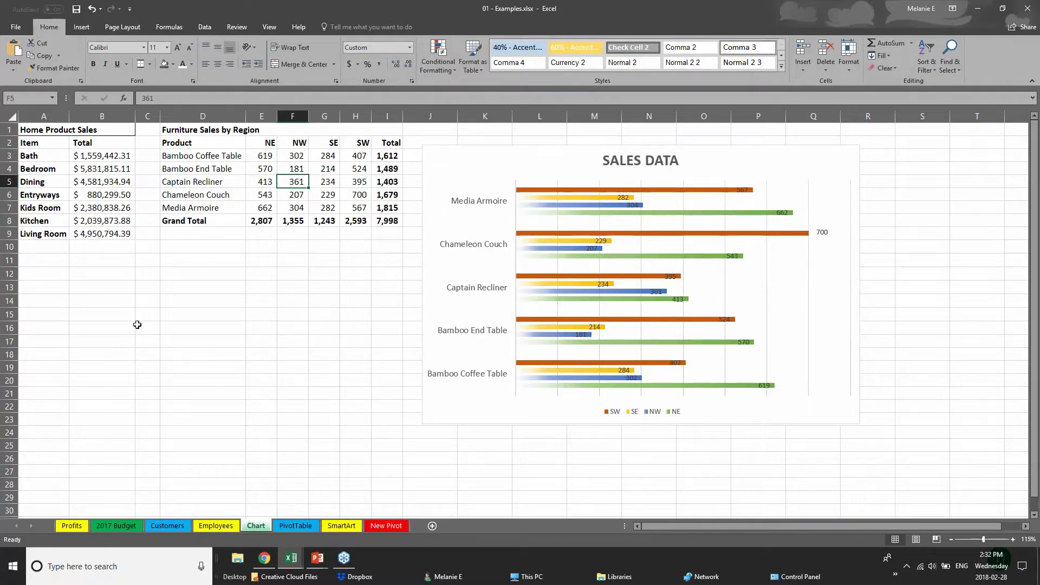
pyautogui.click(118, 527)
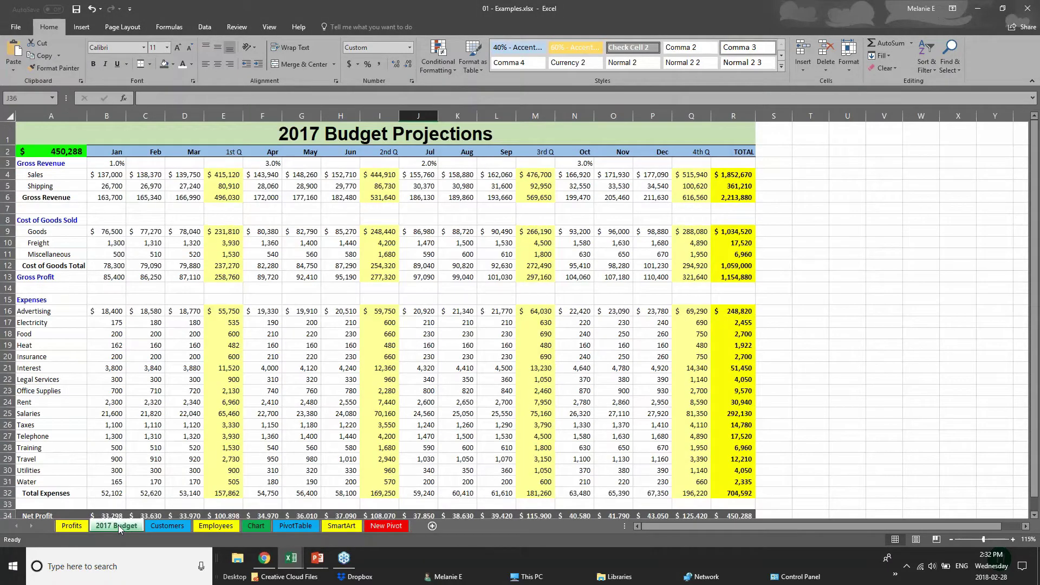
# - Open the Customers sheet, select A2, and scroll down the customer list and back up
pyautogui.click(167, 526)
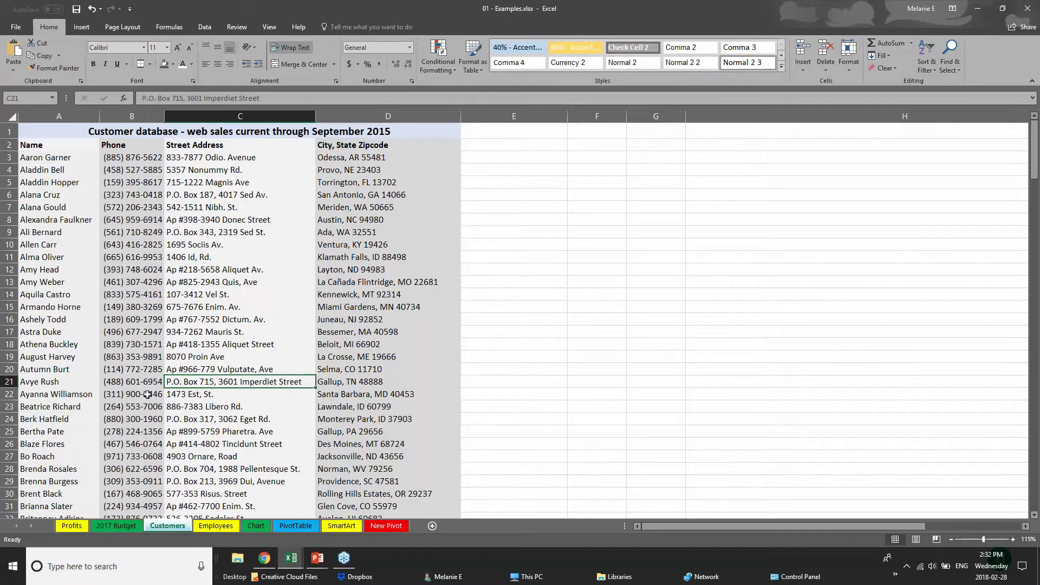
pyautogui.click(26, 145)
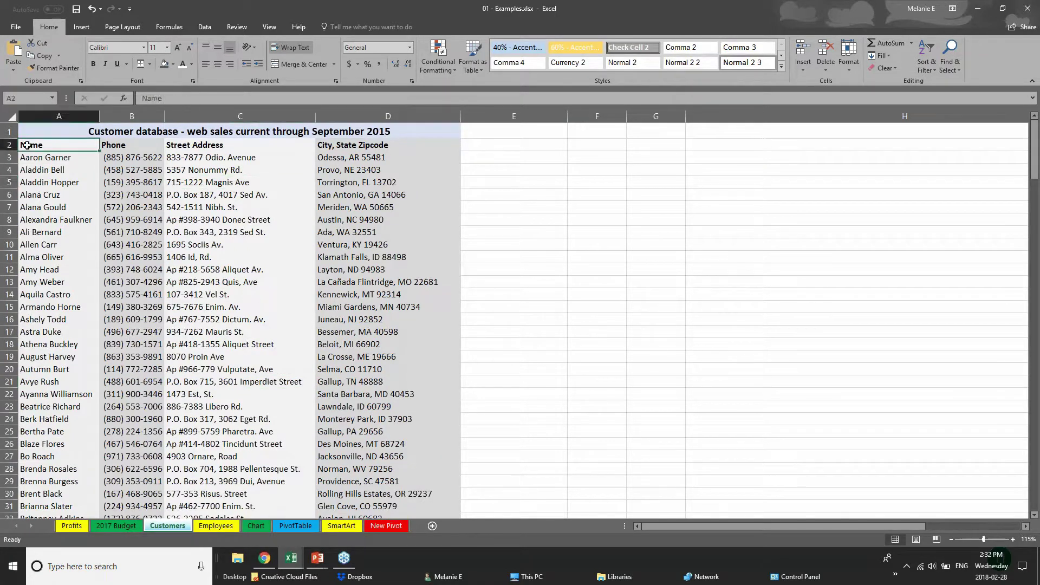
pyautogui.scroll(-20, 113, 247)
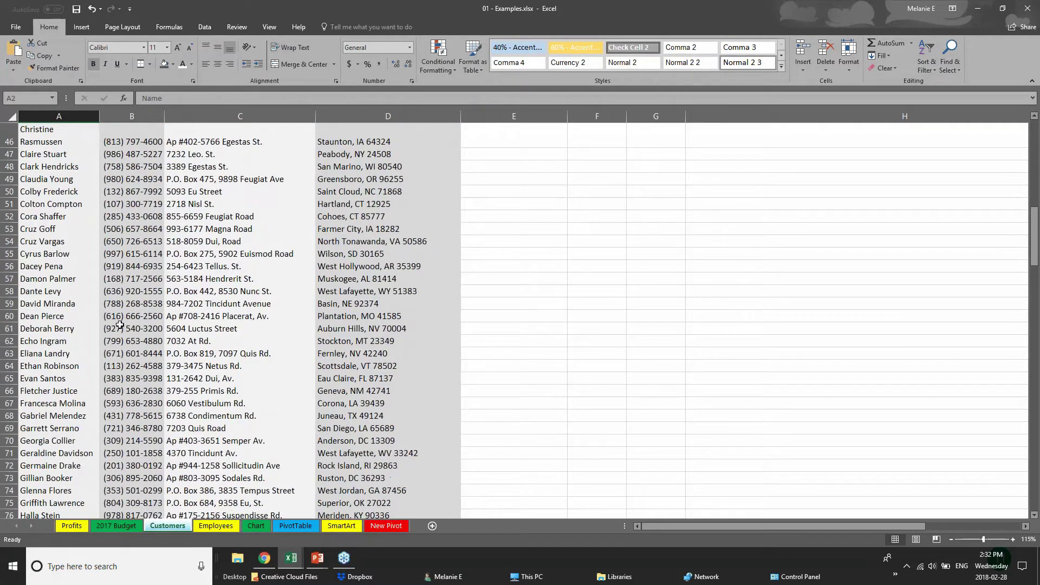
pyautogui.scroll(-20, 119, 326)
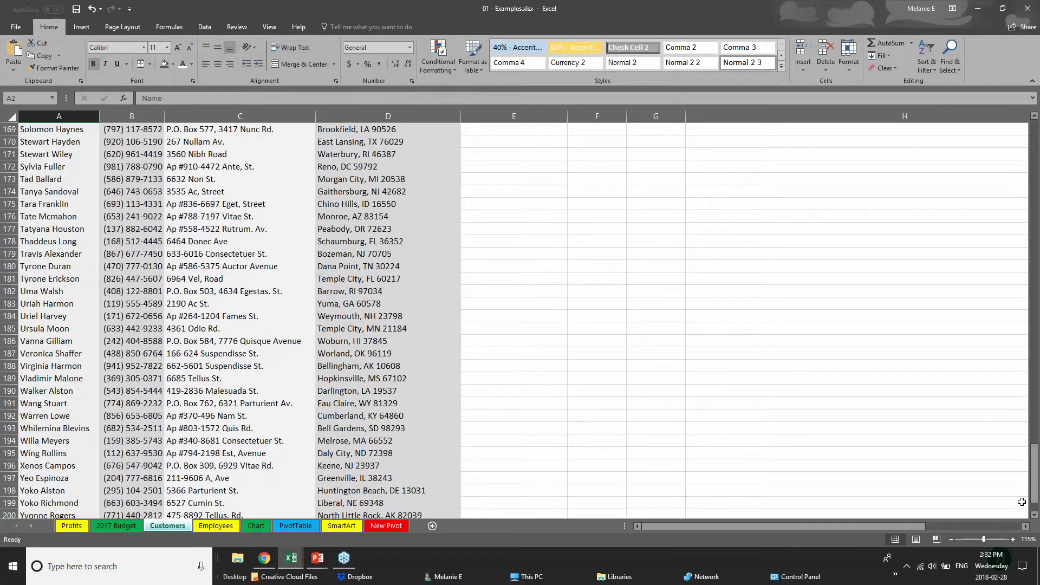
pyautogui.moveTo(1034, 474); pyautogui.dragTo(1034, 127)
pyautogui.click(132, 170)
pyautogui.click(54, 182)
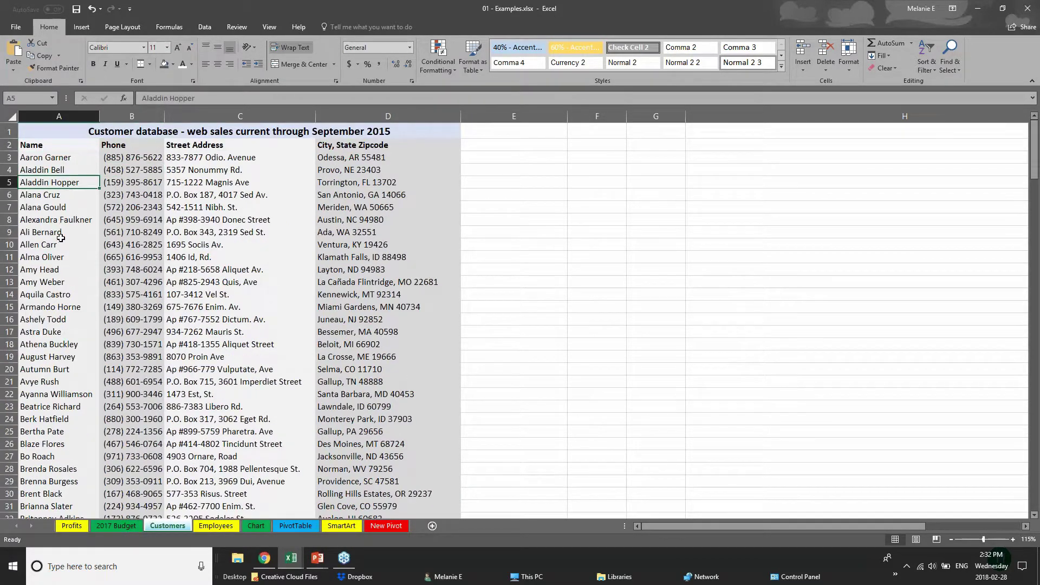
pyautogui.scroll(-2, 42, 360)
pyautogui.scroll(2, 42, 360)
# - Convert the entire Customers sheet into a table with headers, accepting the Large Operation warning
pyautogui.click(11, 118)
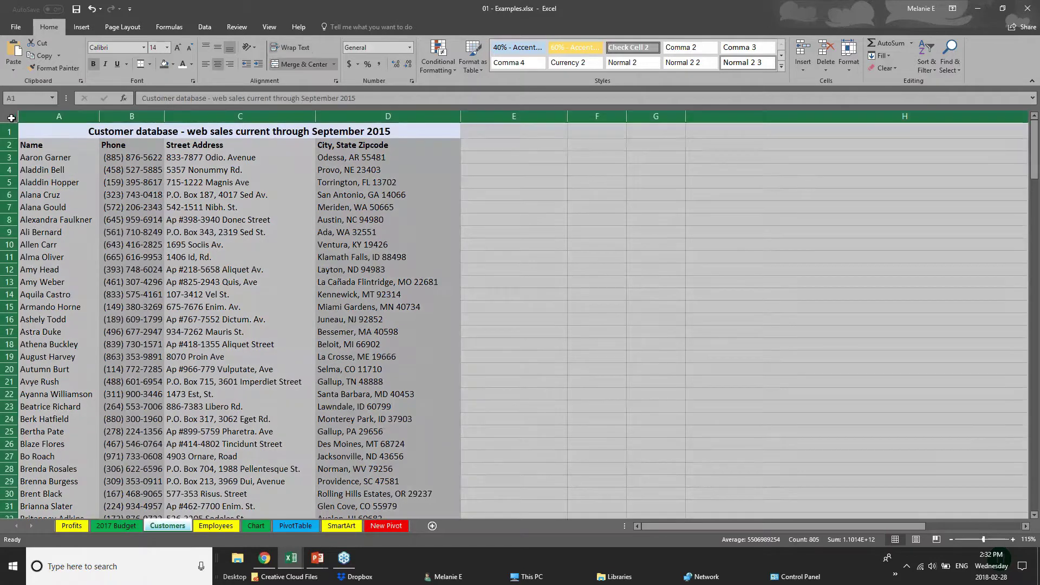
pyautogui.click(74, 29)
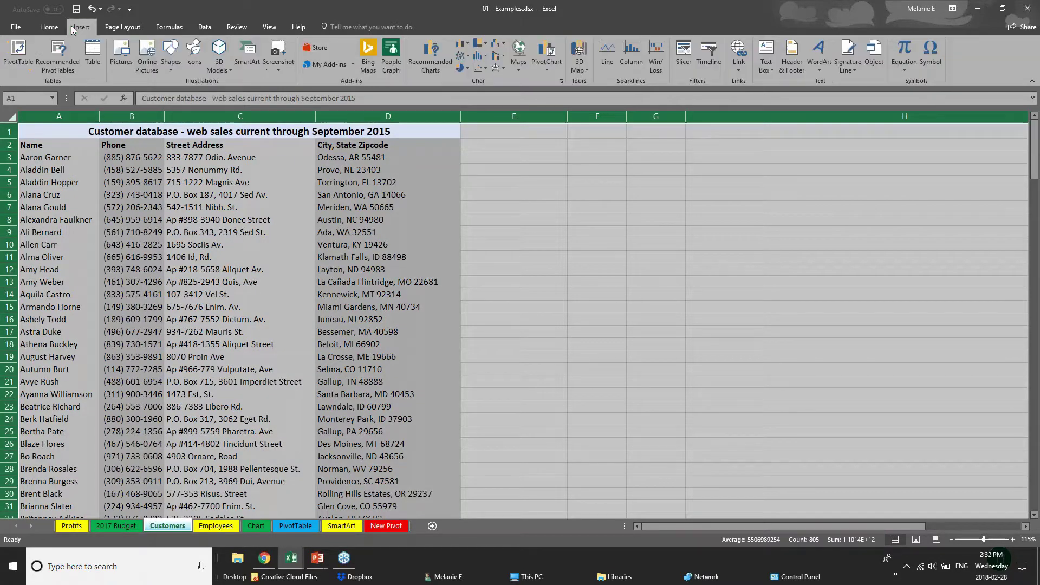
pyautogui.click(92, 54)
pyautogui.click(527, 228)
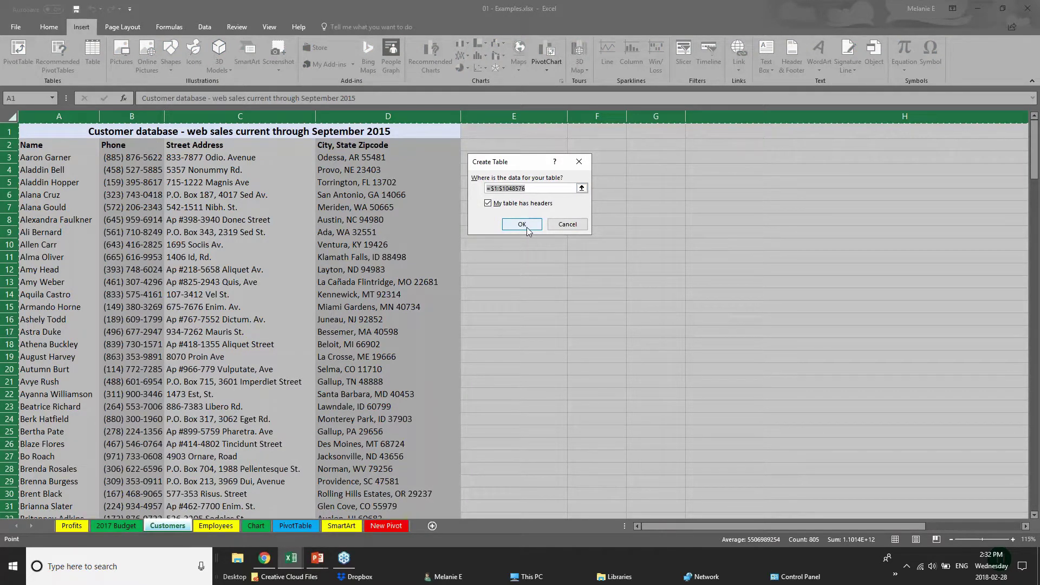
pyautogui.click(498, 223)
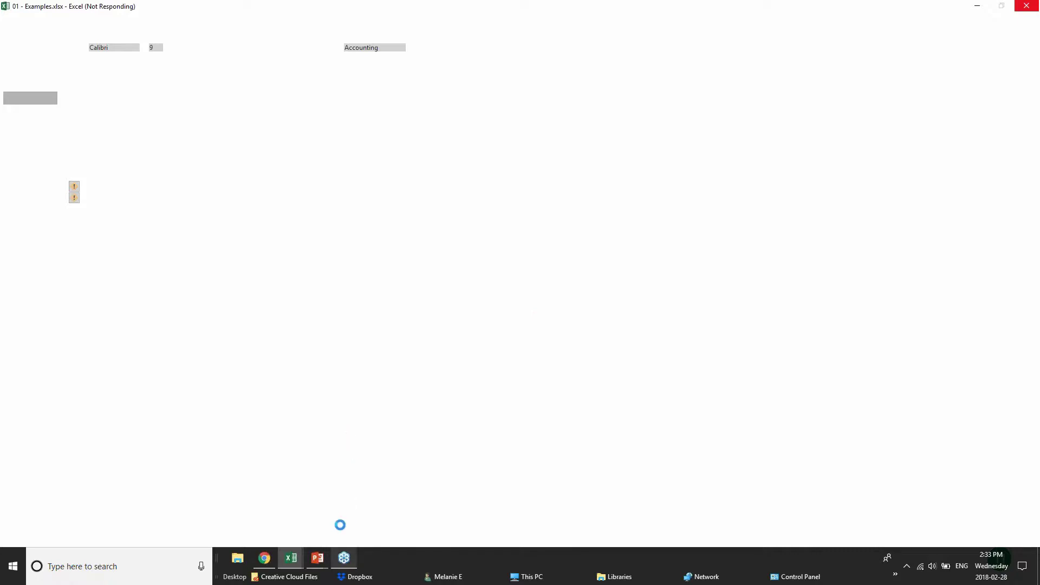
# - Bring the Webinar Sample Workbook forward, then the pivotTables.xlsx workbook
pyautogui.moveTo(290, 558)
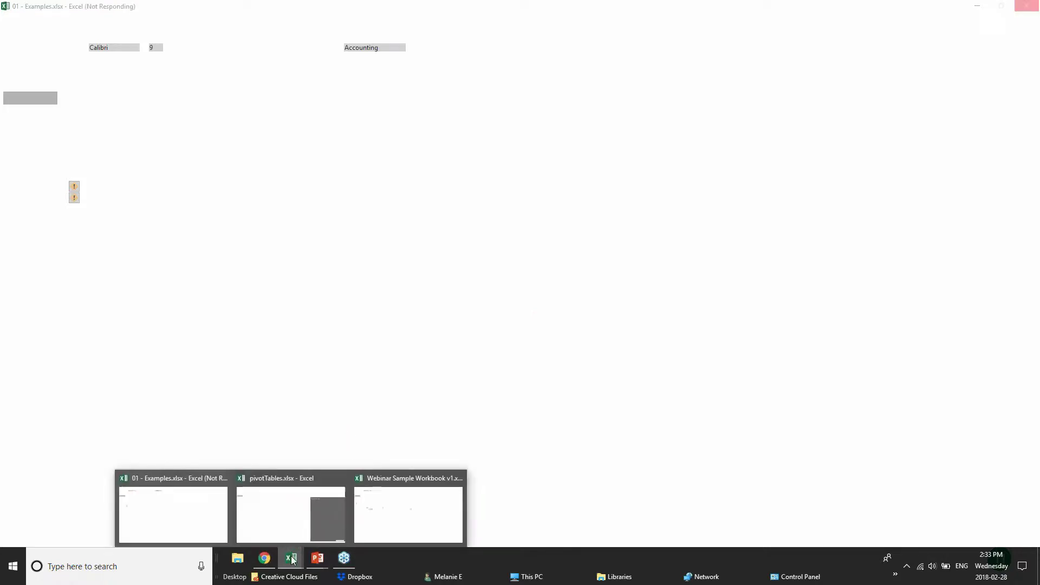
pyautogui.click(386, 525)
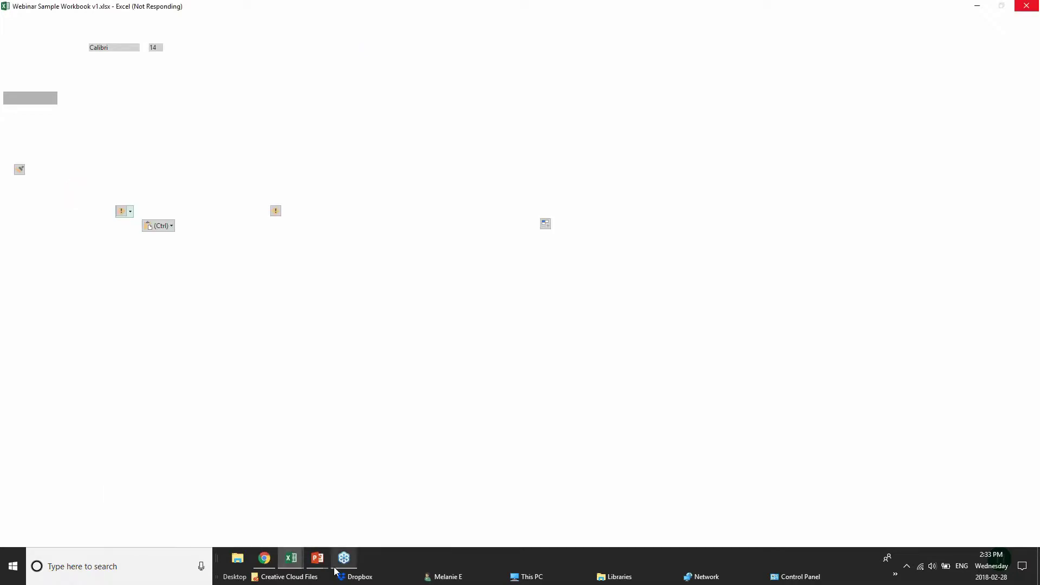
pyautogui.moveTo(288, 560)
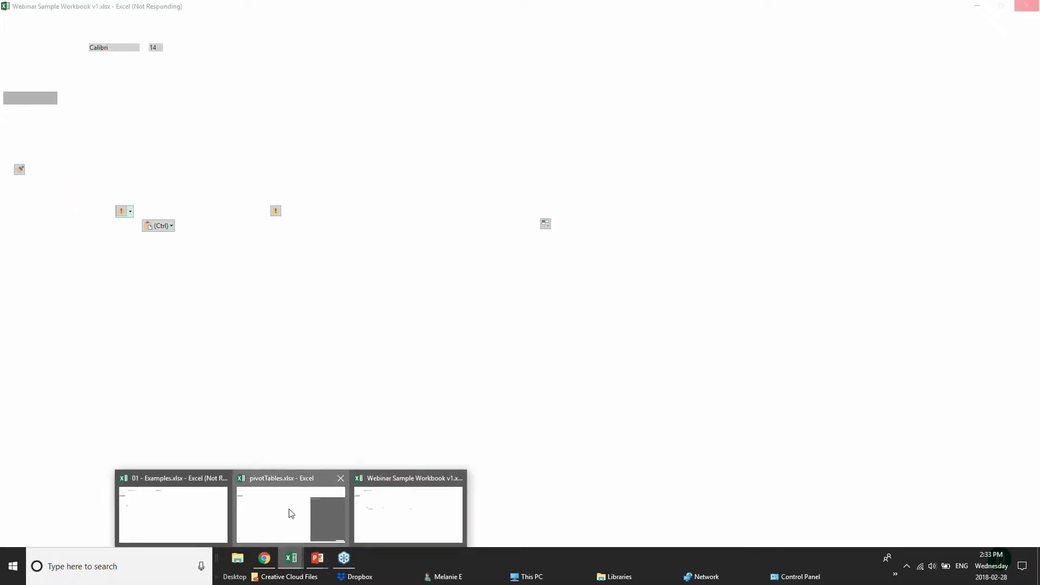
pyautogui.click(291, 511)
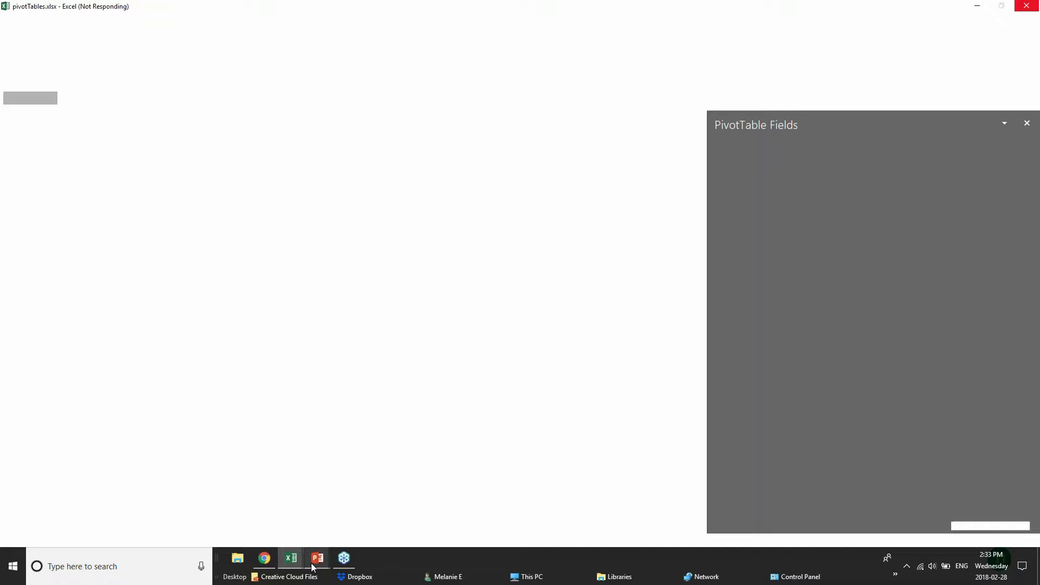
# - Bring the PowerPoint slide show back to the CREATING TABLES slide
pyautogui.moveTo(316, 562)
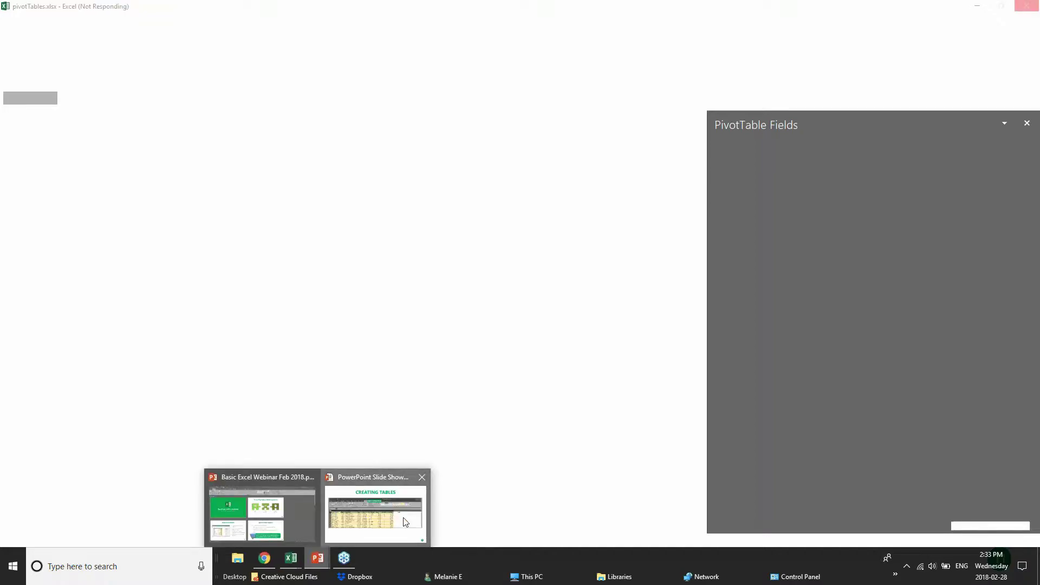
pyautogui.click(387, 526)
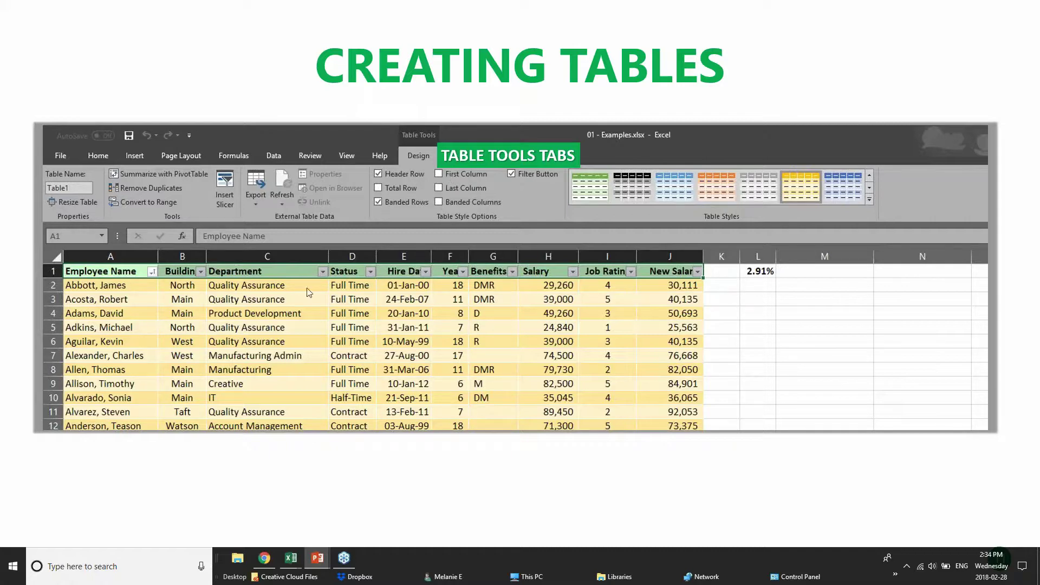
# - Bring the 01 - Examples workbook forward and select the merged title cell A1 on Customers
pyautogui.moveTo(297, 567)
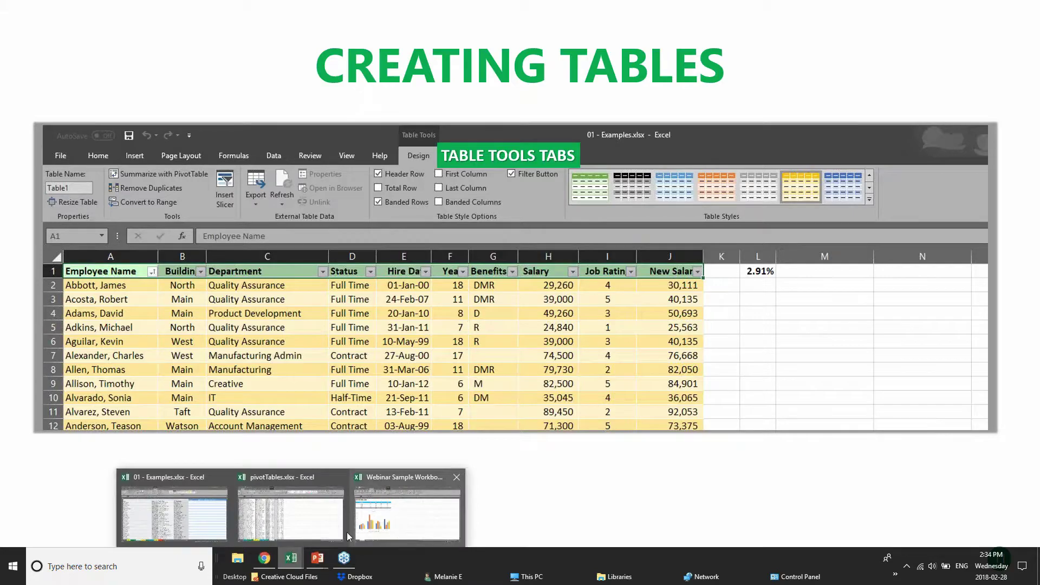
pyautogui.click(250, 509)
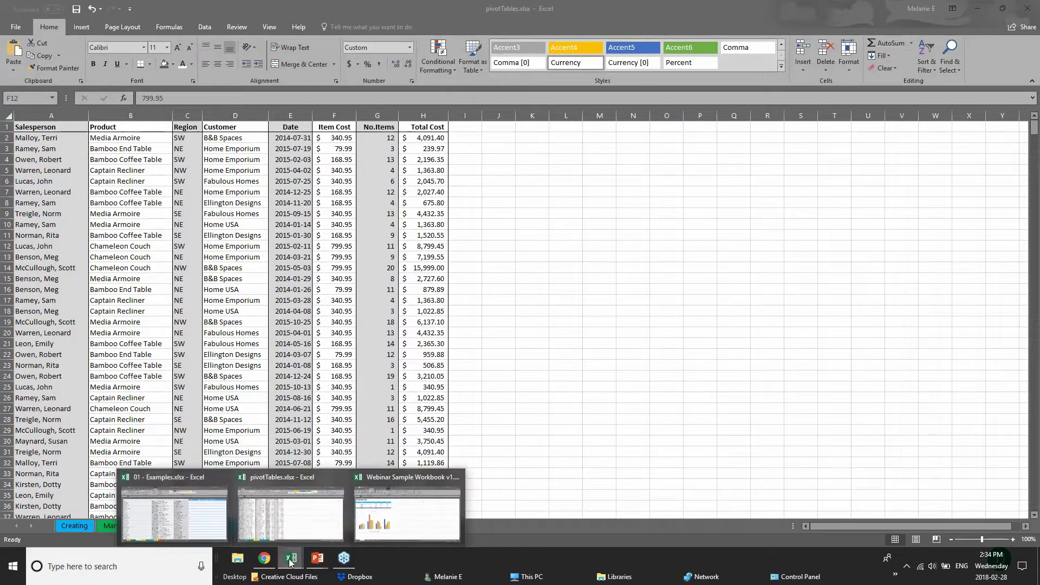
pyautogui.click(185, 514)
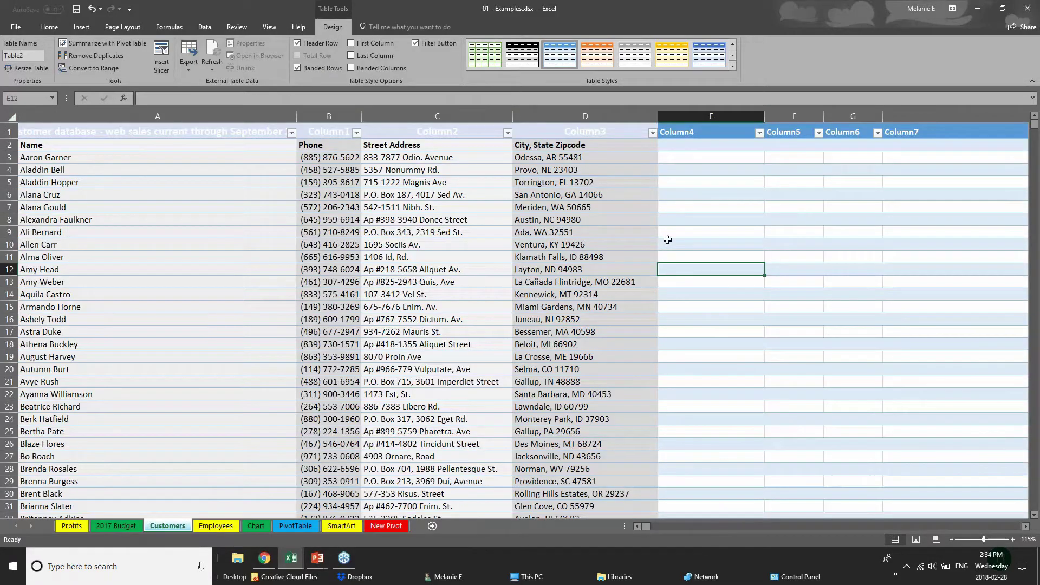
pyautogui.click(11, 116)
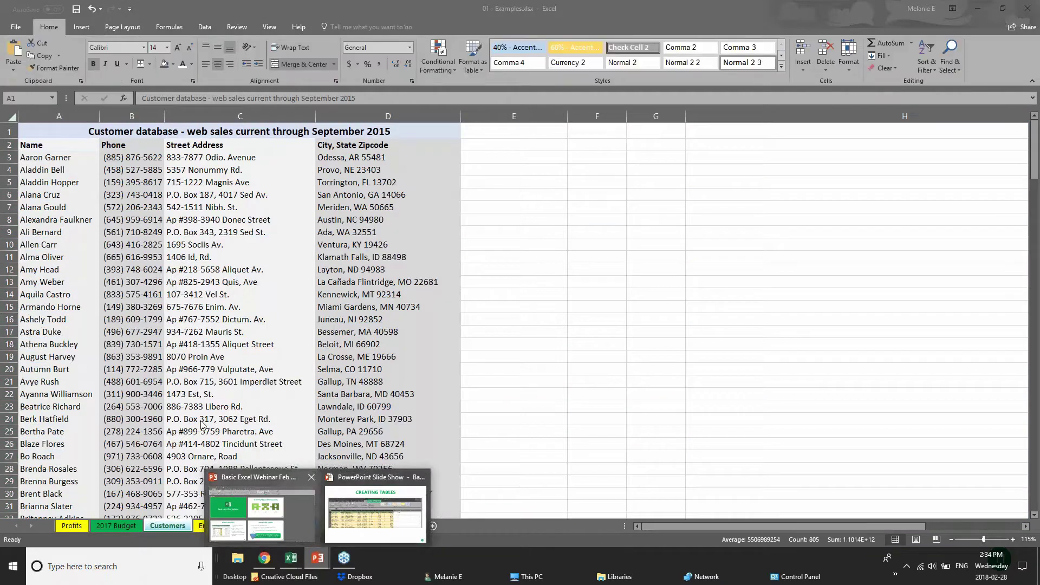
pyautogui.click(373, 512)
pyautogui.click(64, 134)
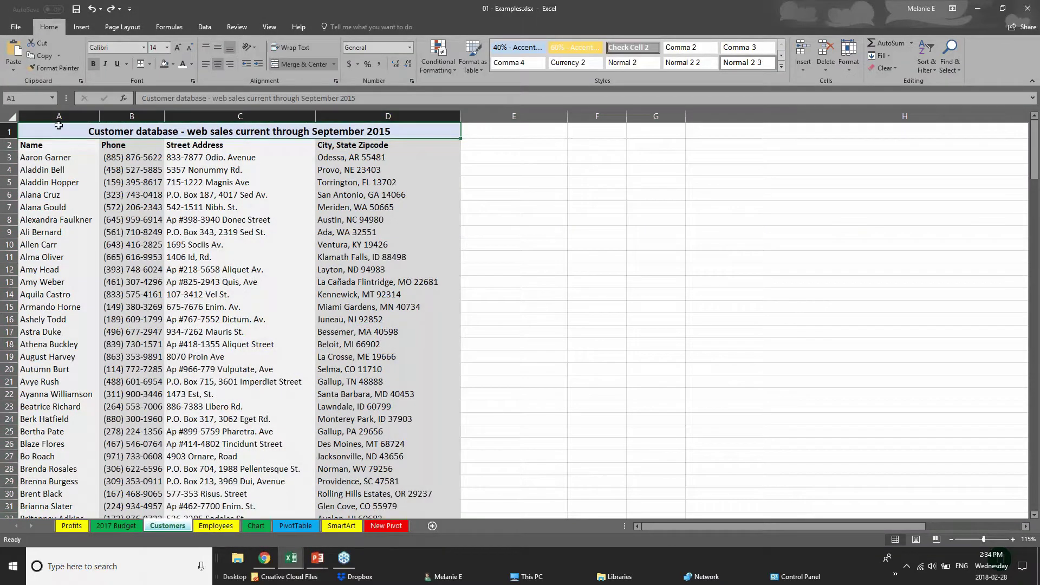
pyautogui.click(12, 116)
pyautogui.click(167, 165)
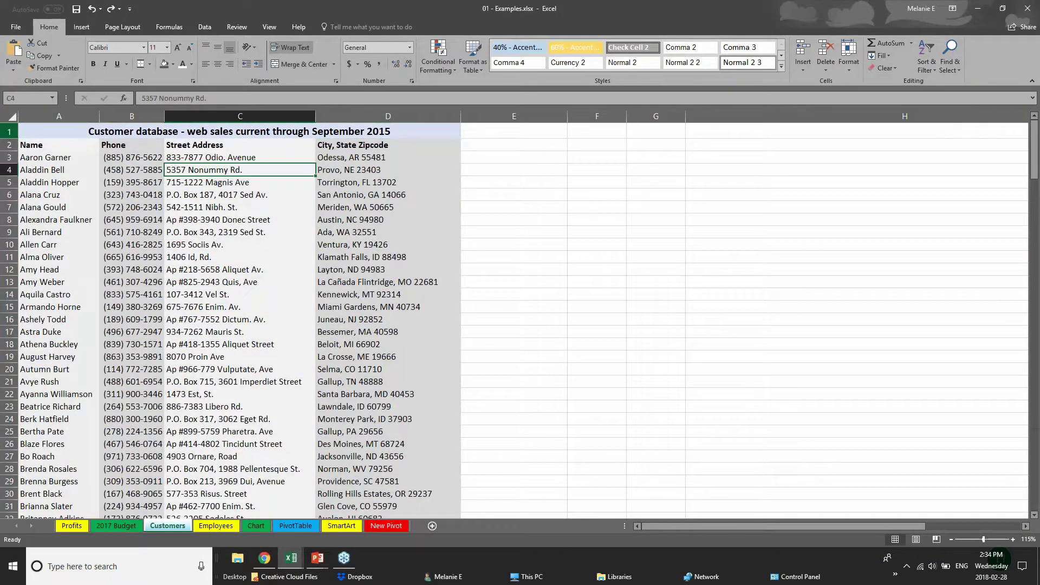
pyautogui.click(49, 135)
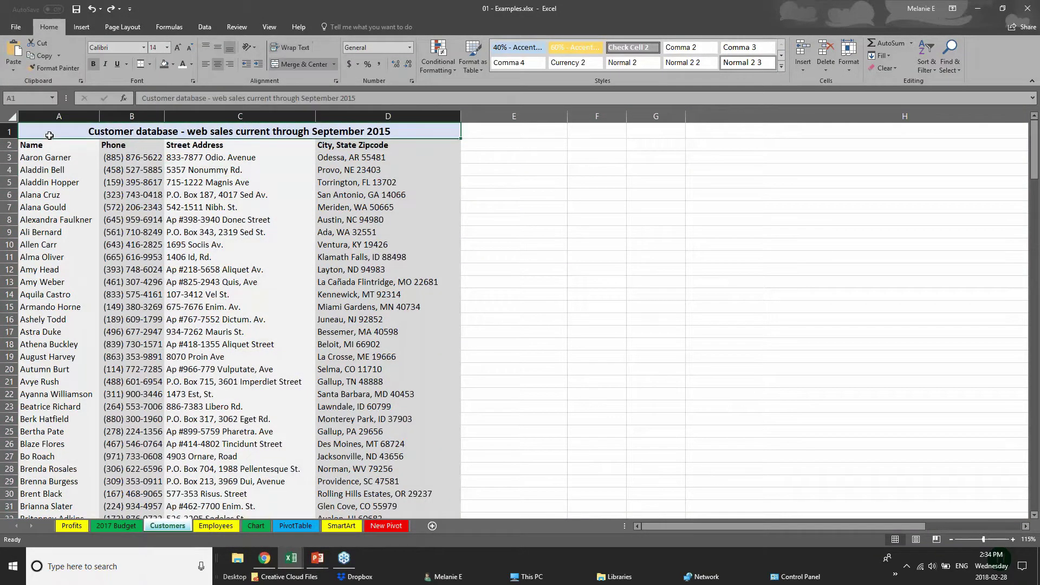
# - Create a table from the title row, then undo it with Ctrl+Z and clear the selection
pyautogui.click(81, 26)
pyautogui.click(90, 61)
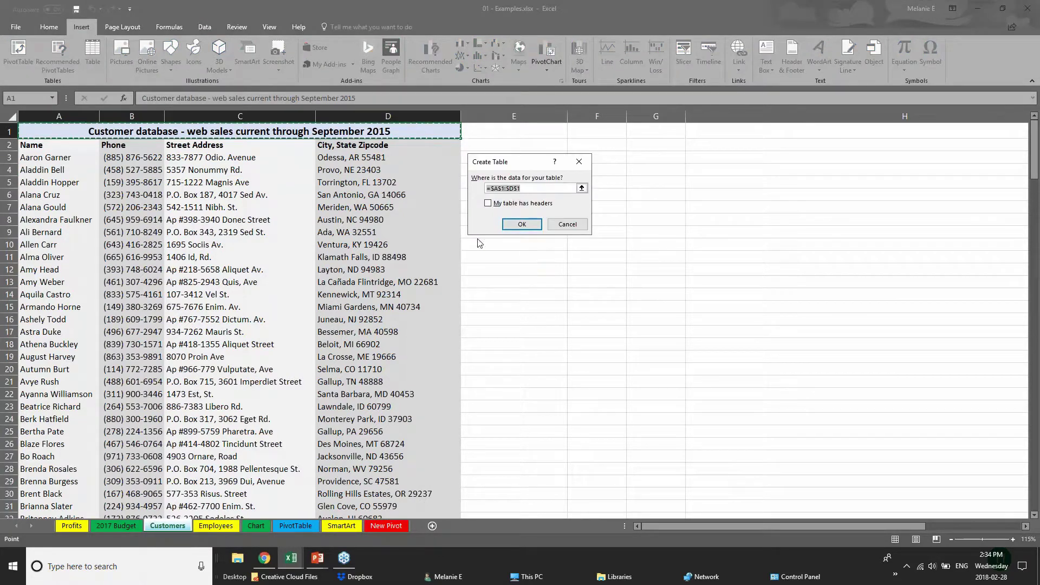
pyautogui.click(520, 224)
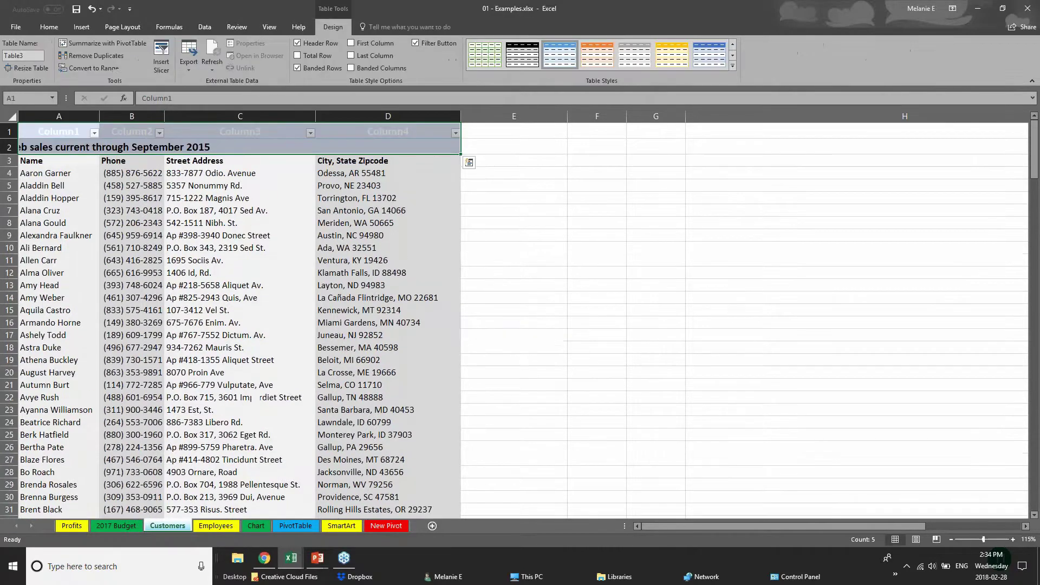
pyautogui.hotkey('ctrl', 'z')
pyautogui.click(12, 116)
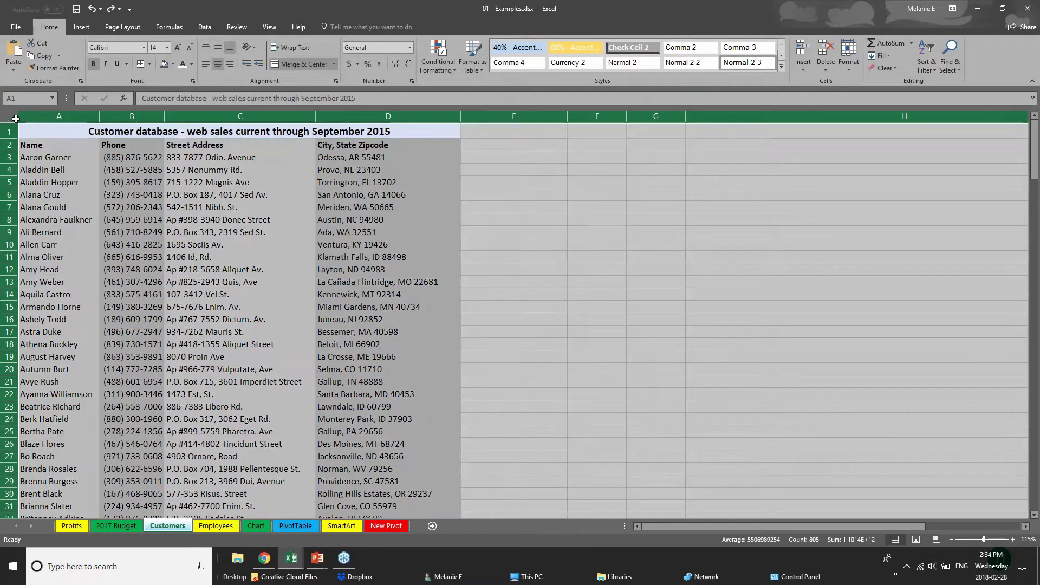
pyautogui.click(218, 407)
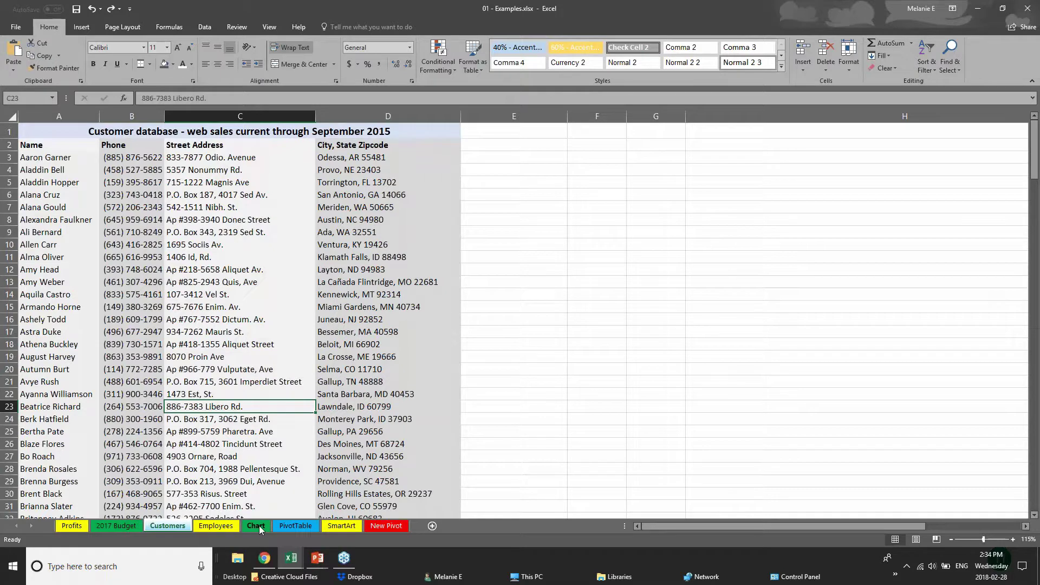
# - Make D1:I8 on the Chart sheet a table and expand the full Table Styles gallery
pyautogui.click(261, 528)
pyautogui.click(194, 134)
pyautogui.moveTo(194, 134); pyautogui.dragTo(211, 221)
pyautogui.click(81, 30)
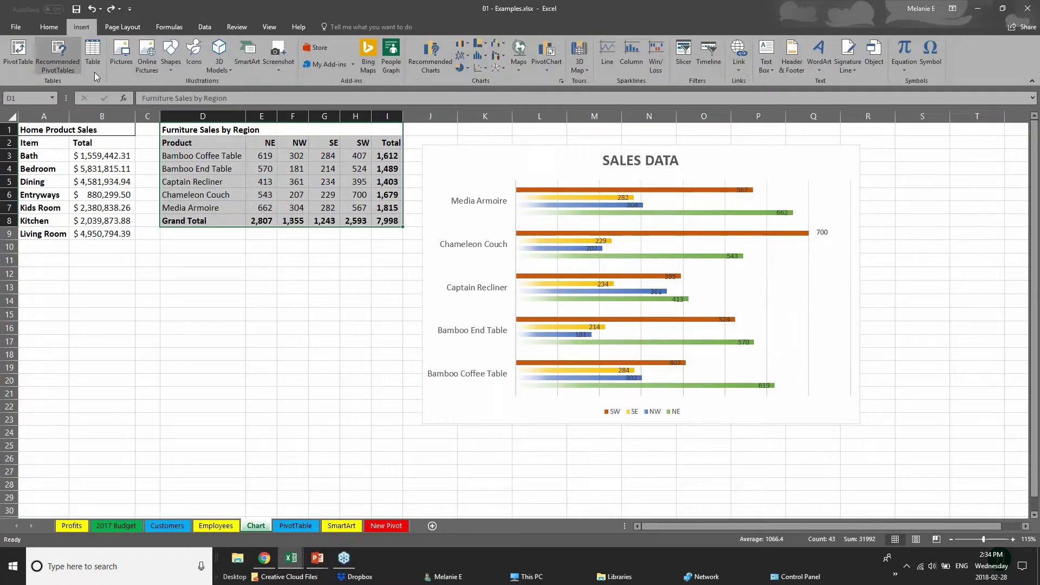
pyautogui.click(93, 54)
pyautogui.click(517, 225)
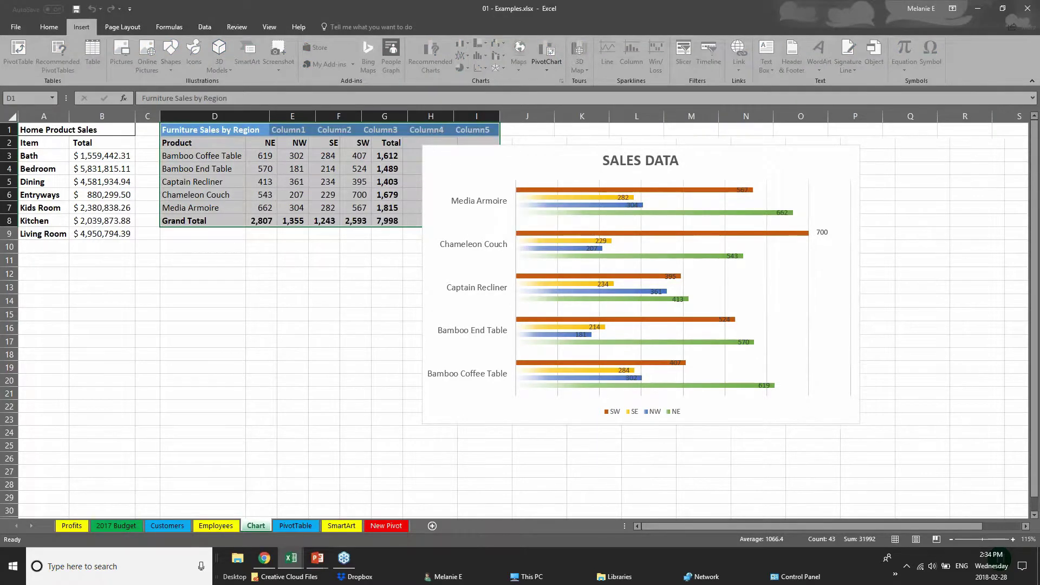
pyautogui.click(325, 325)
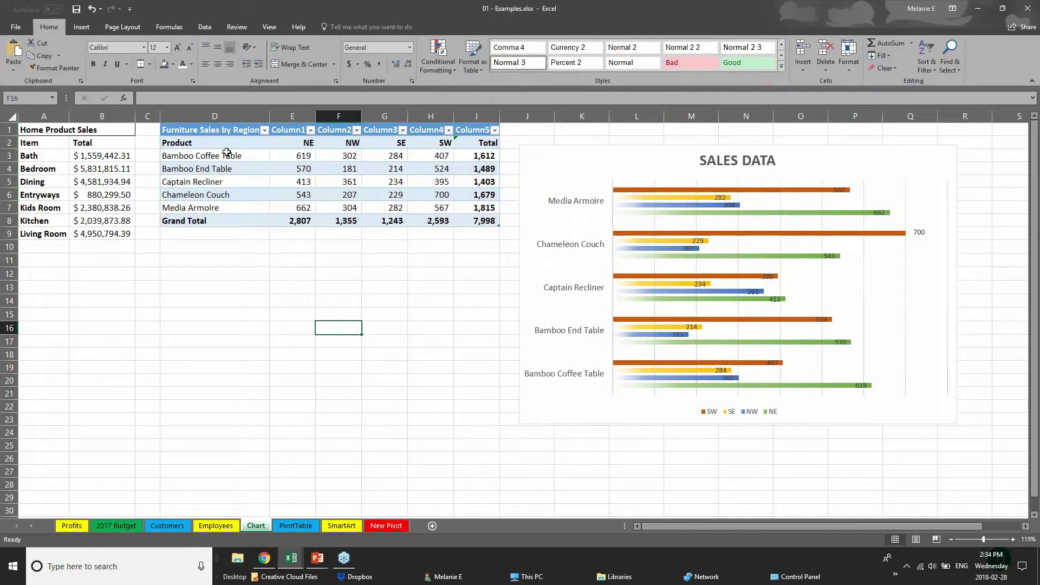
pyautogui.moveTo(233, 132); pyautogui.dragTo(490, 226)
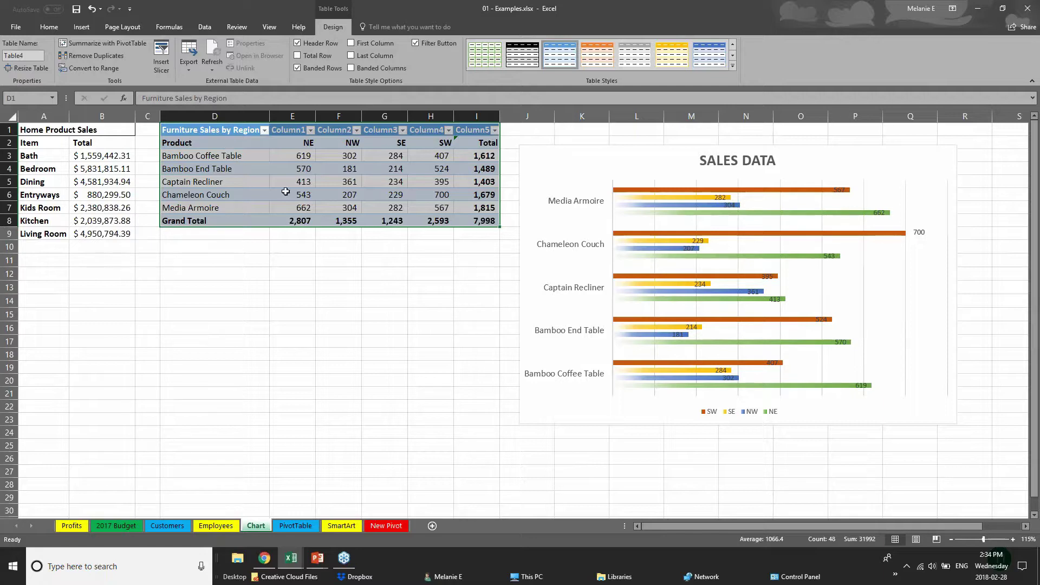
pyautogui.click(733, 66)
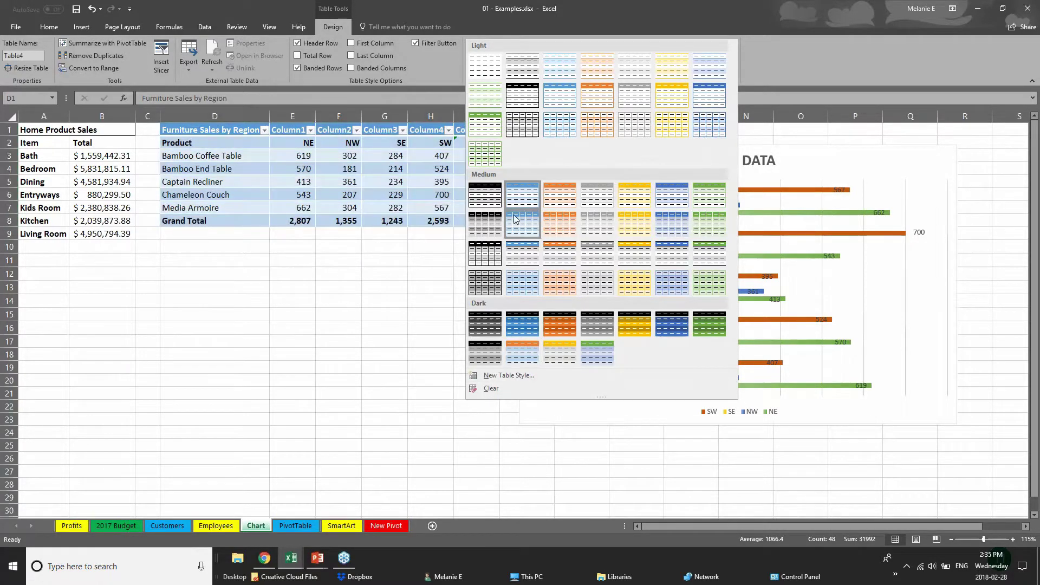
# - Apply the orange Medium table style to the furniture sales table
pyautogui.click(567, 262)
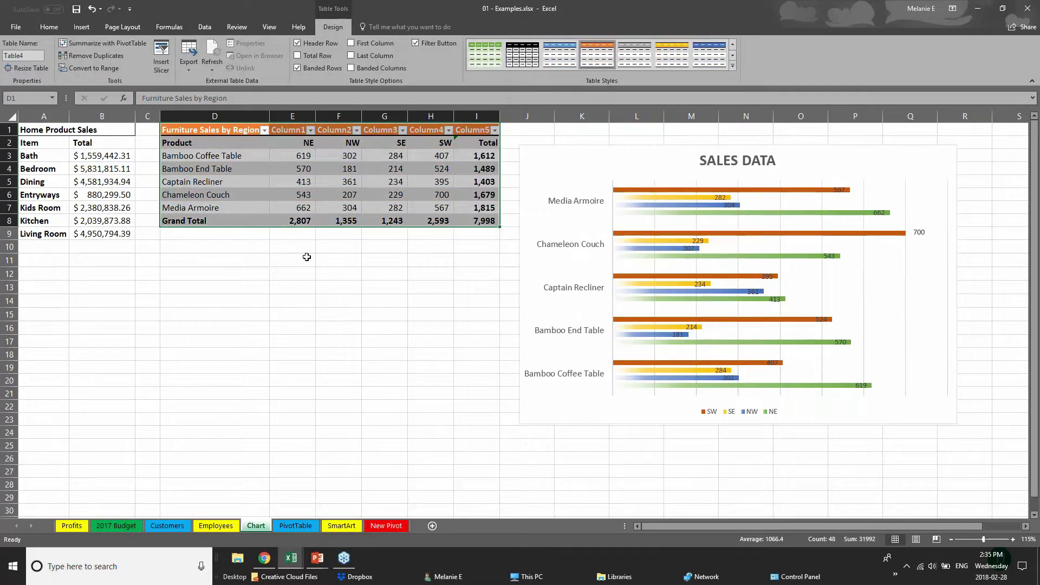
pyautogui.click(214, 220)
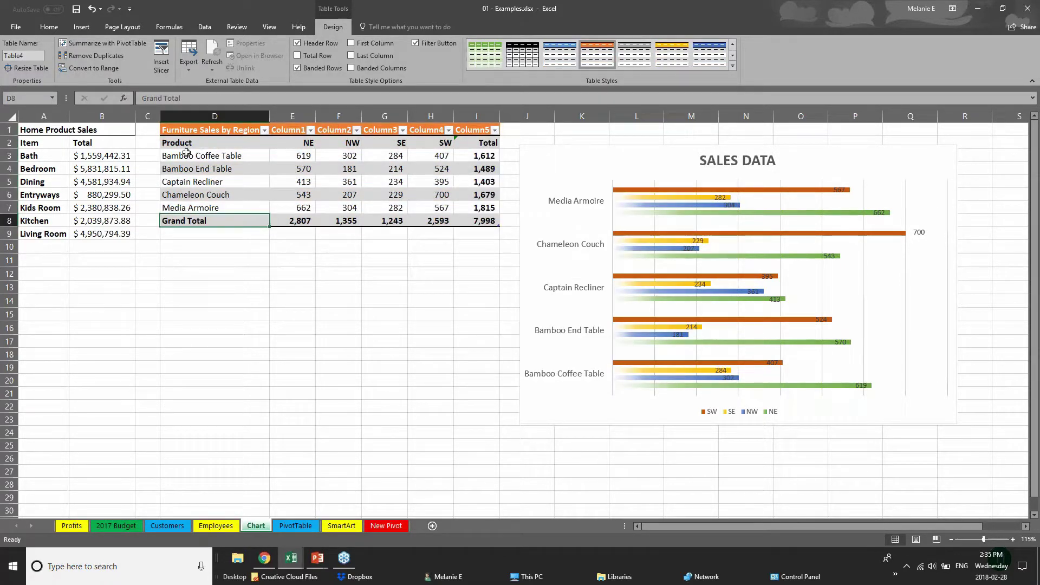
pyautogui.click(200, 140)
pyautogui.moveTo(200, 140); pyautogui.dragTo(216, 210)
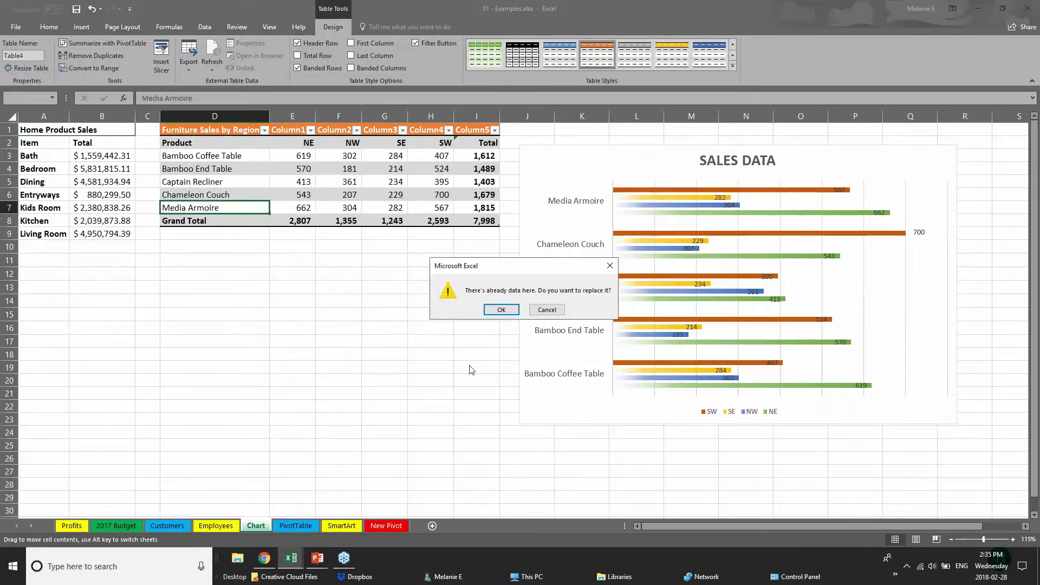
pyautogui.click(547, 309)
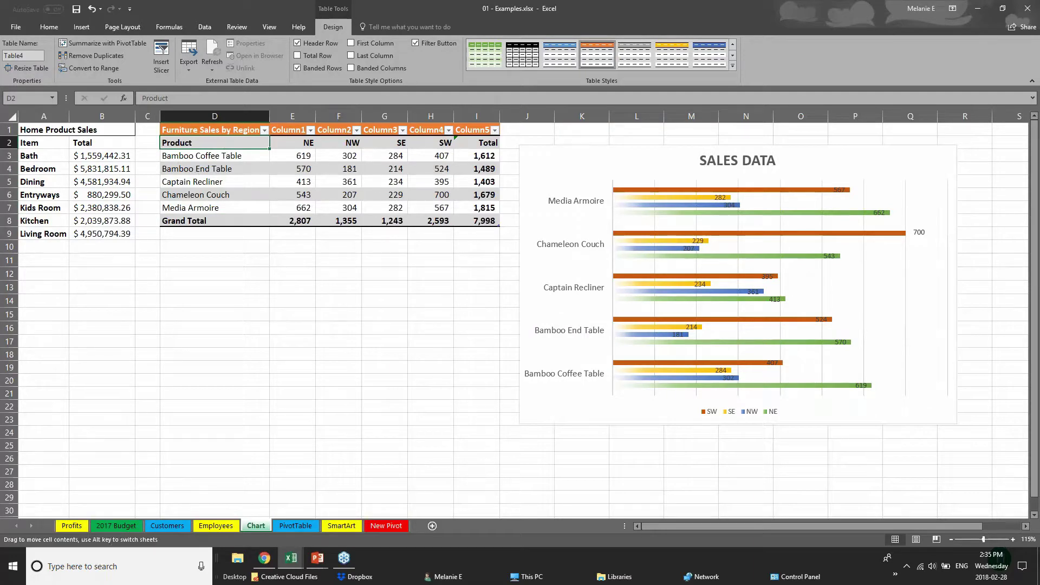
# - Highlight the product names in D2:D7 by turning on the table's First Column option
pyautogui.moveTo(227, 145); pyautogui.dragTo(236, 207)
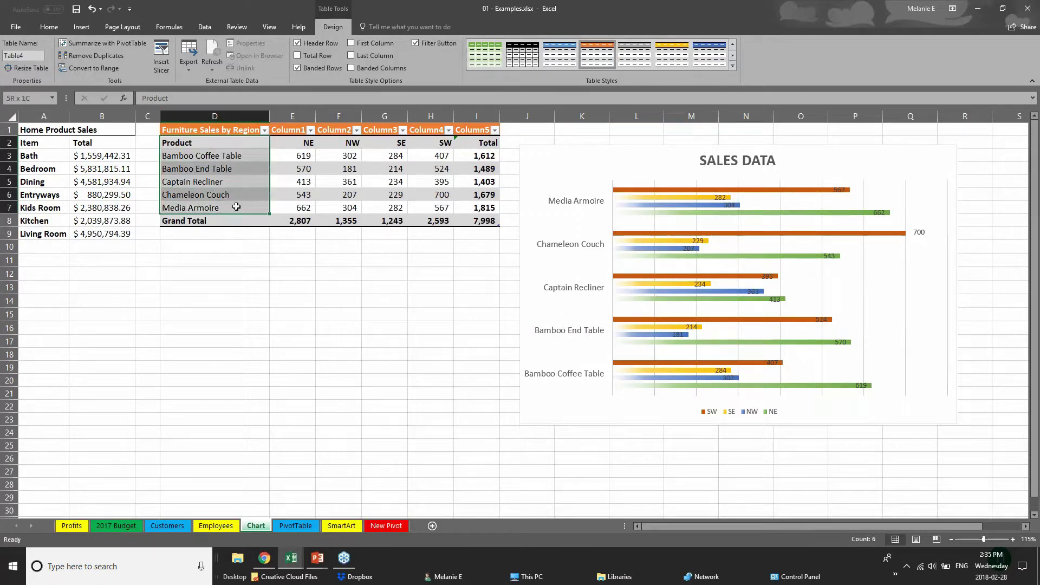
pyautogui.click(351, 43)
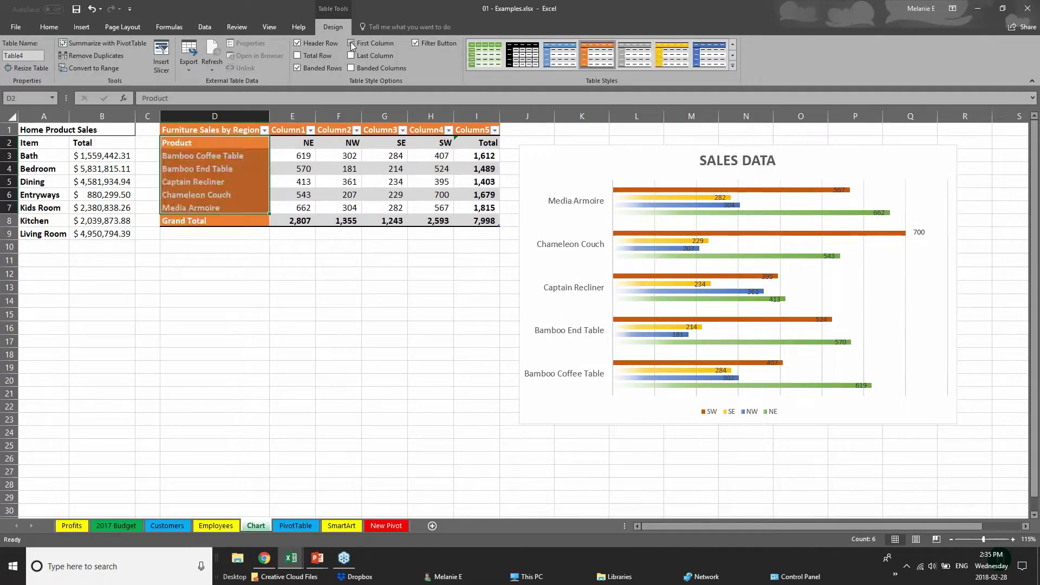
pyautogui.click(273, 306)
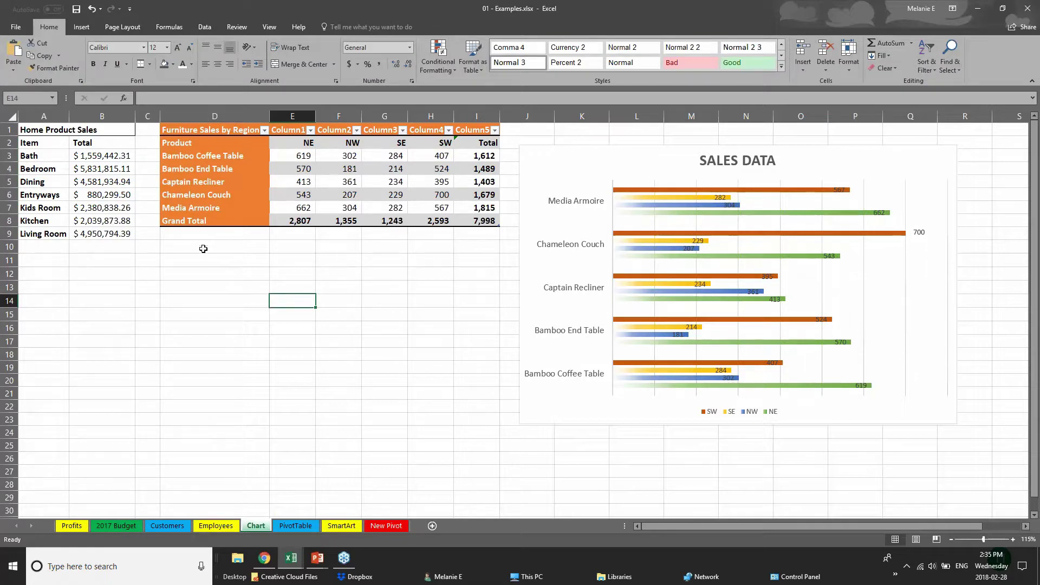
pyautogui.click(196, 132)
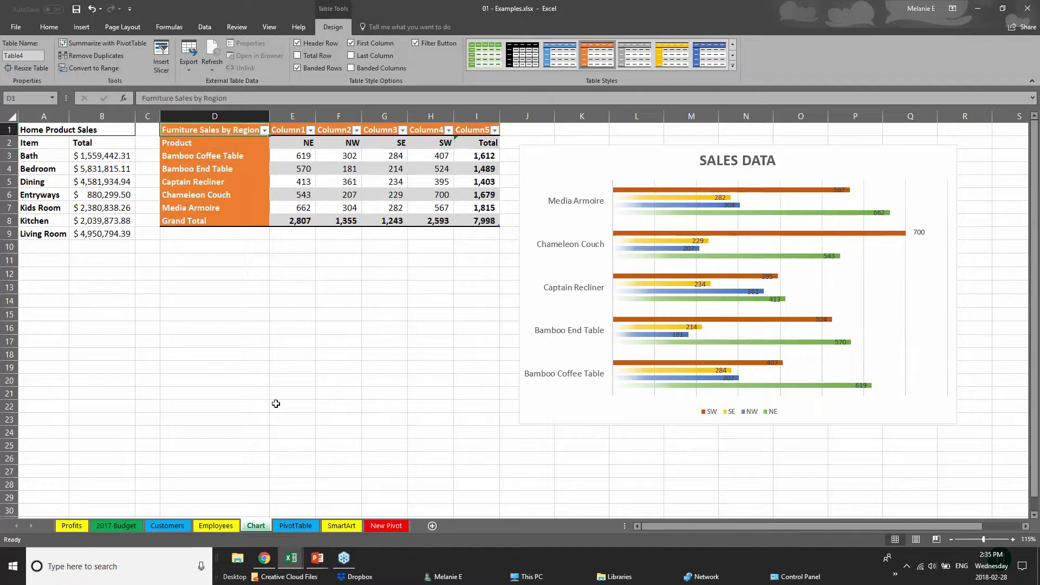
pyautogui.click(394, 526)
# - Bring the slide show back and advance to the VIEWING WORKSHEETS slide on freezing panes
pyautogui.click(317, 558)
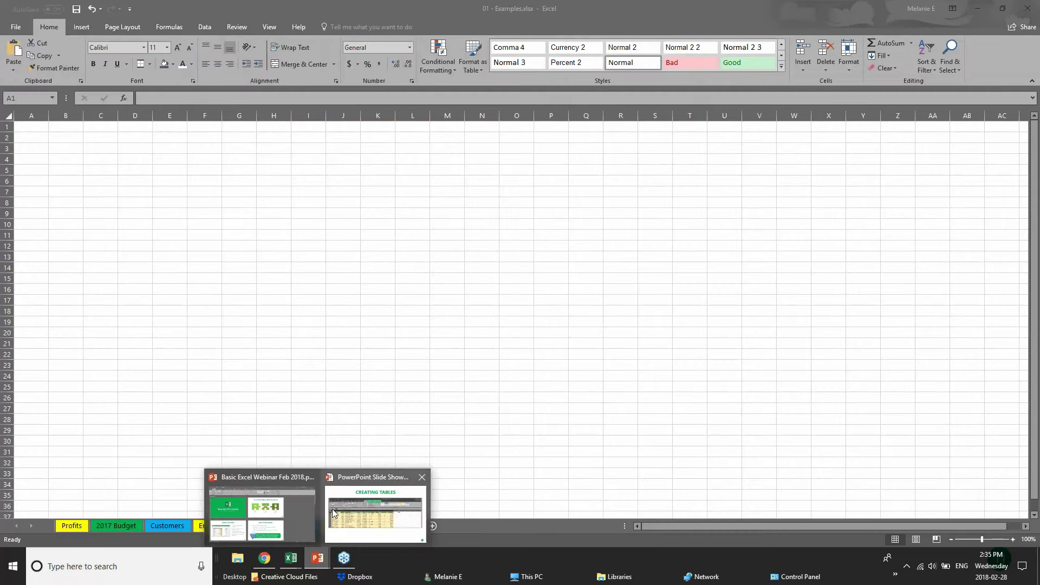
pyautogui.click(348, 515)
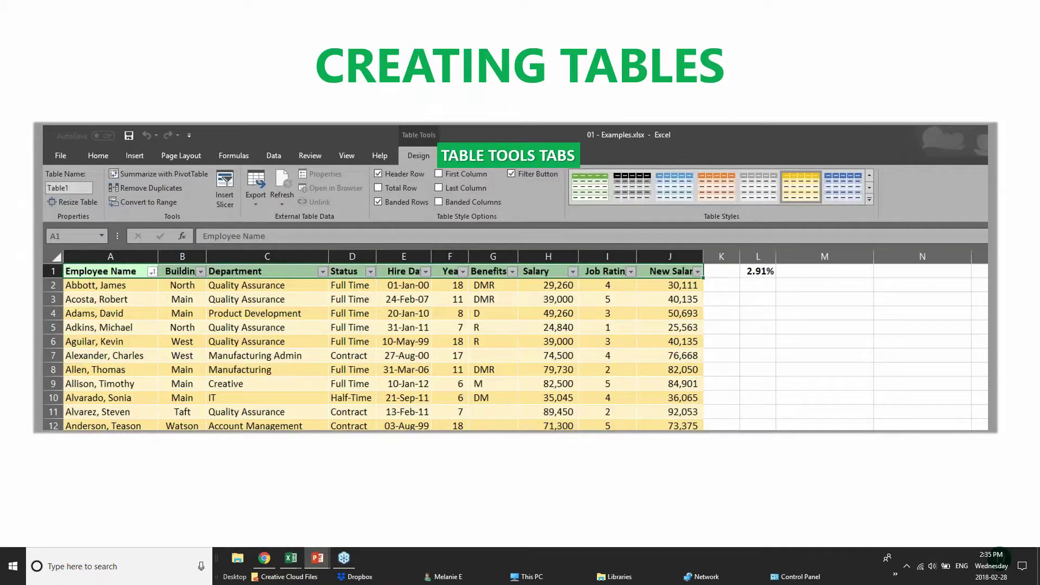
pyautogui.press('Right')
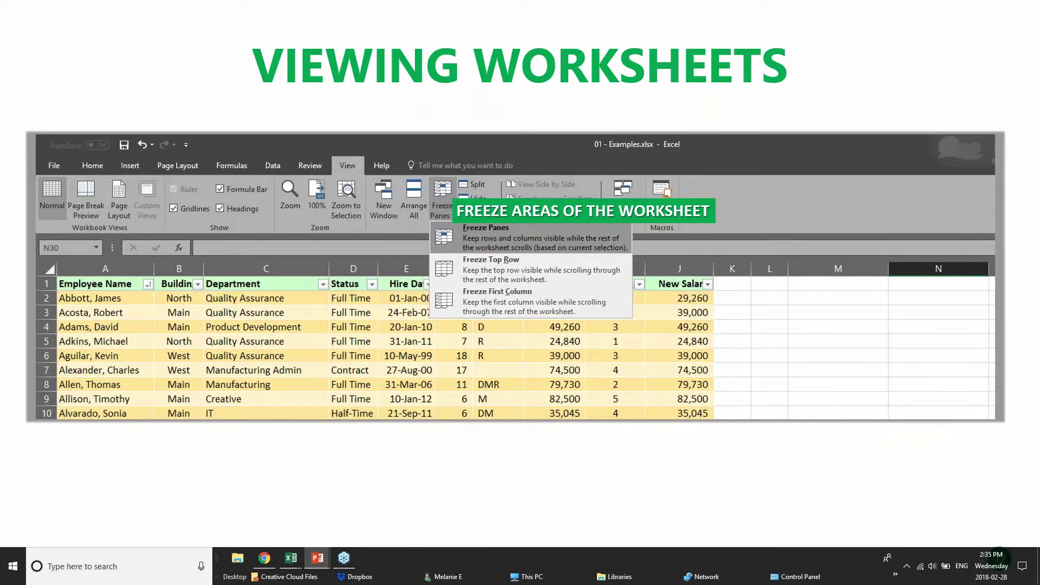
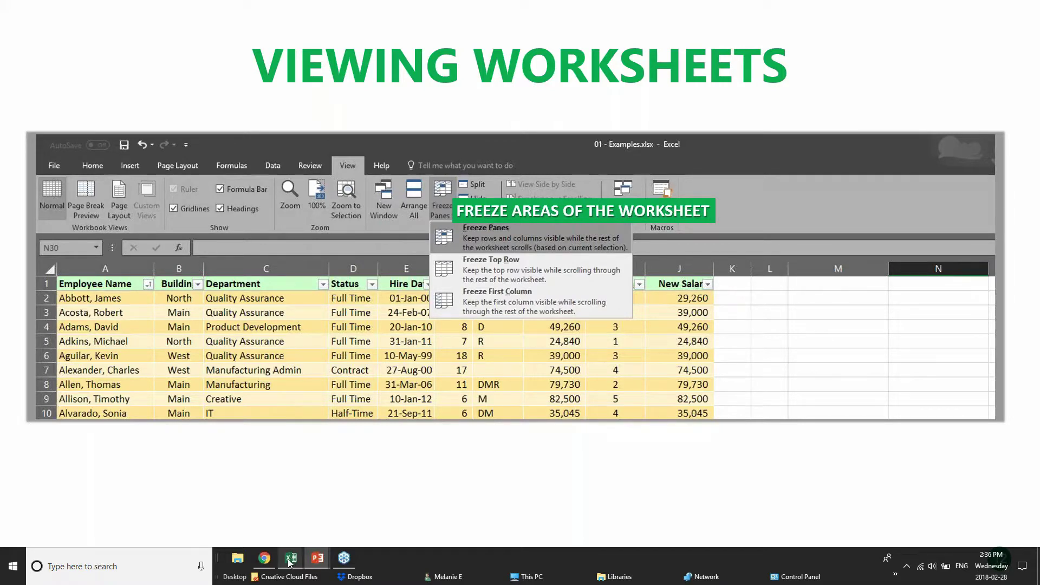
# - Show the taskbar thumbnails of the three open Excel workbooks while the Viewing Worksheets slide stays up
pyautogui.moveTo(289, 564)
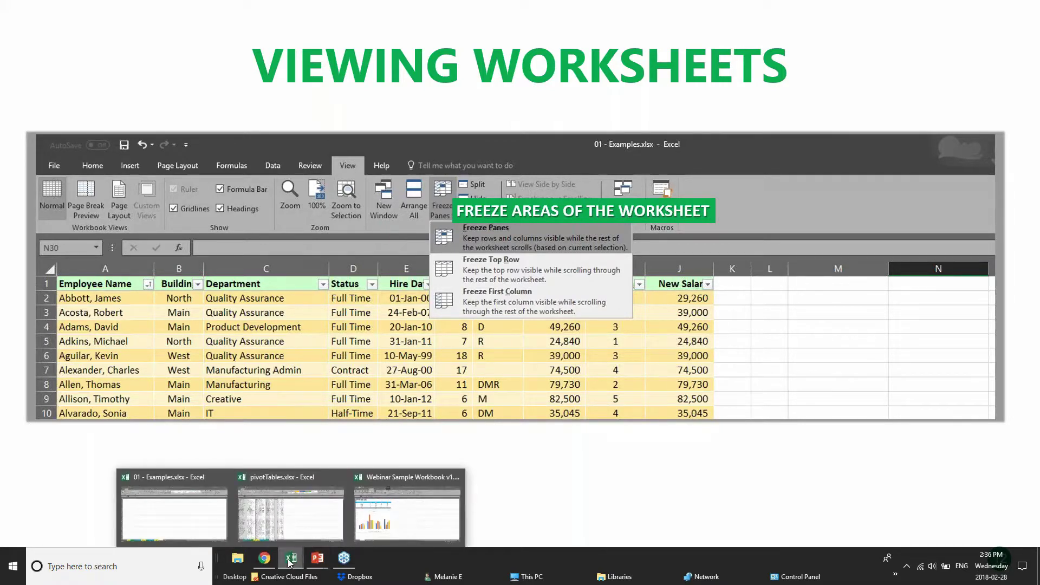
# - Switch to the pivotTables workbook and scroll through the PivotChart sheet's sales data
pyautogui.click(279, 525)
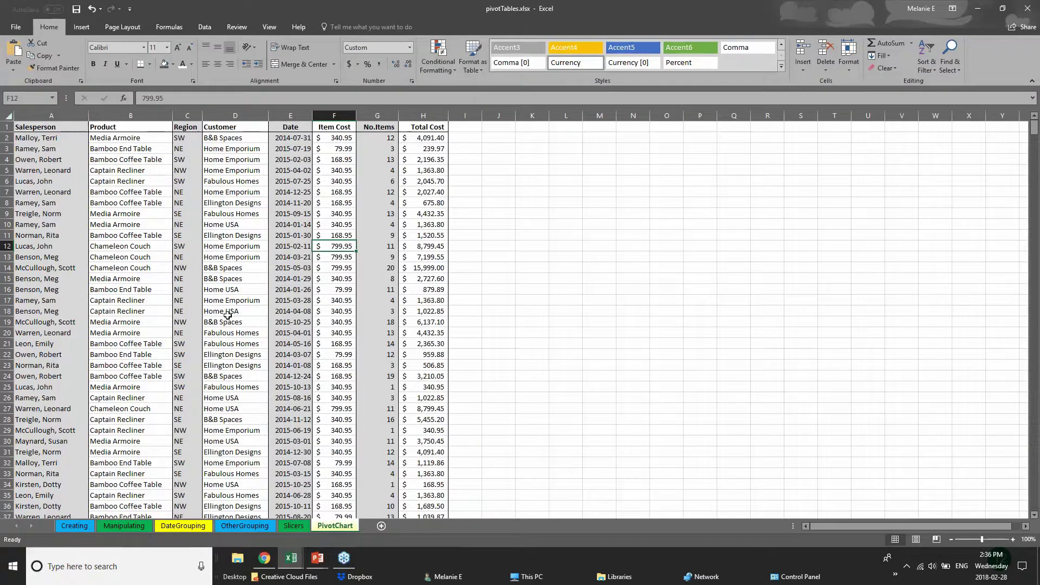
pyautogui.scroll(-13, 228, 314)
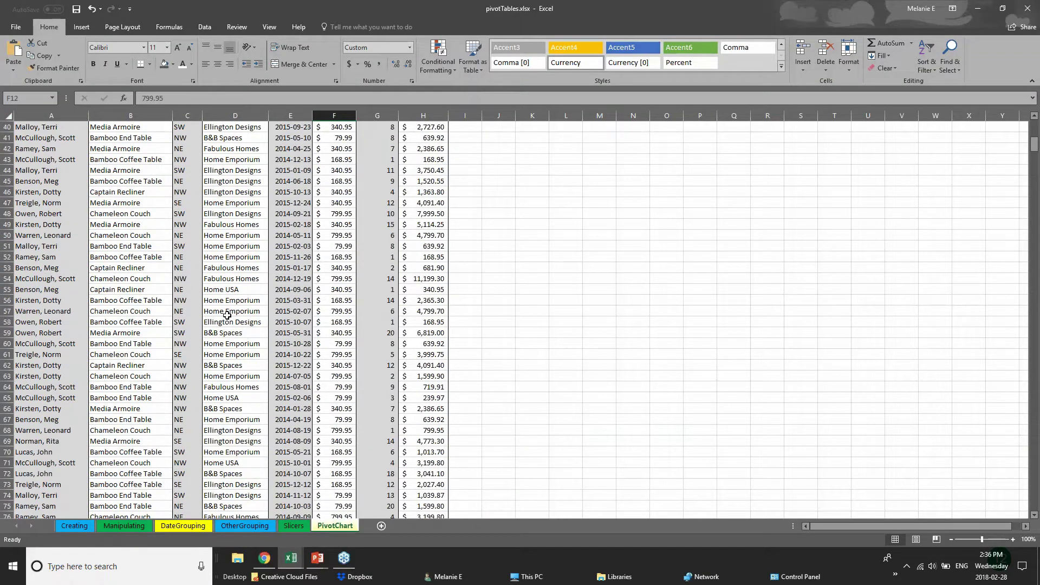
pyautogui.scroll(-19, 226, 315)
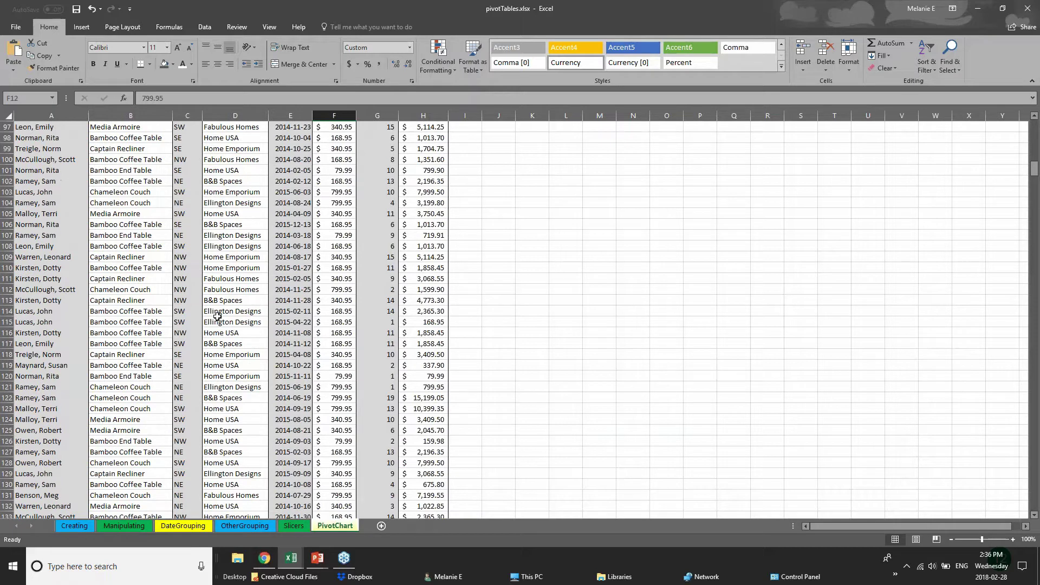
pyautogui.scroll(6, 217, 316)
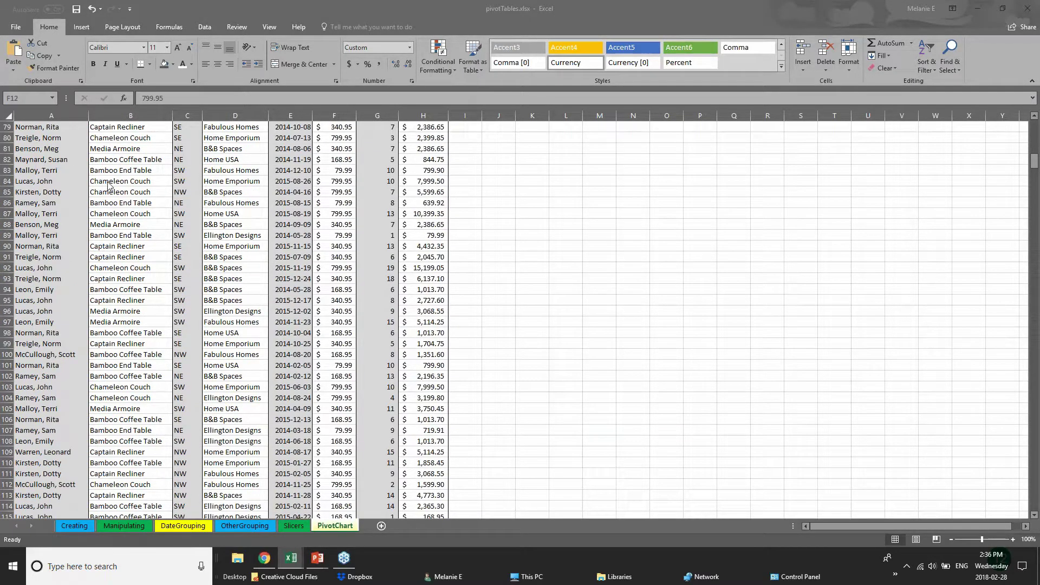
pyautogui.click(1034, 165)
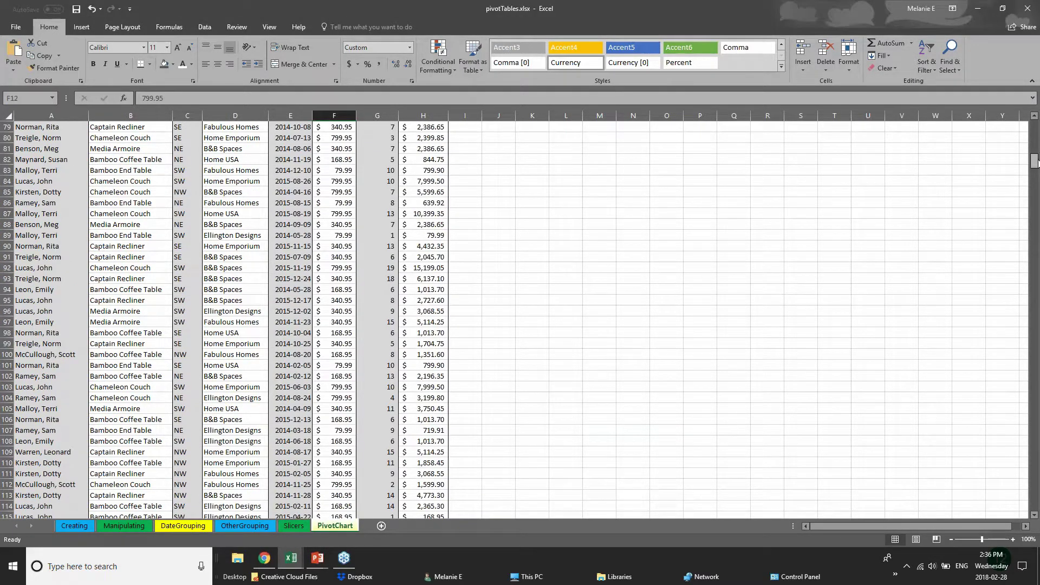
pyautogui.moveTo(1034, 162); pyautogui.dragTo(1035, 131)
pyautogui.scroll(-3, 1036, 188)
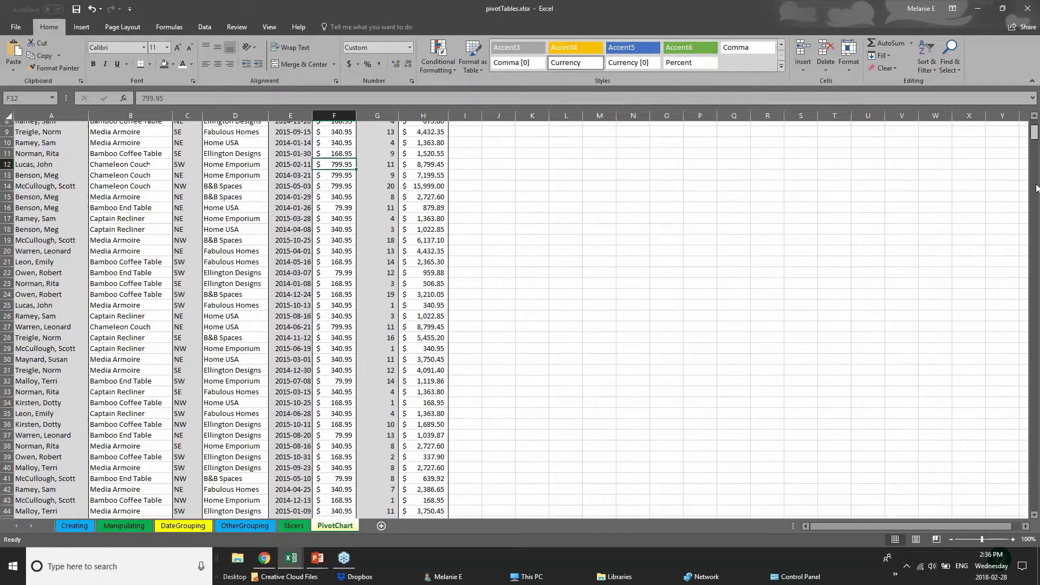
pyautogui.moveTo(1035, 188); pyautogui.dragTo(1034, 280)
# - Select a few salesperson, product and customer cells, then return to the top and select header row 1
pyautogui.click(60, 245)
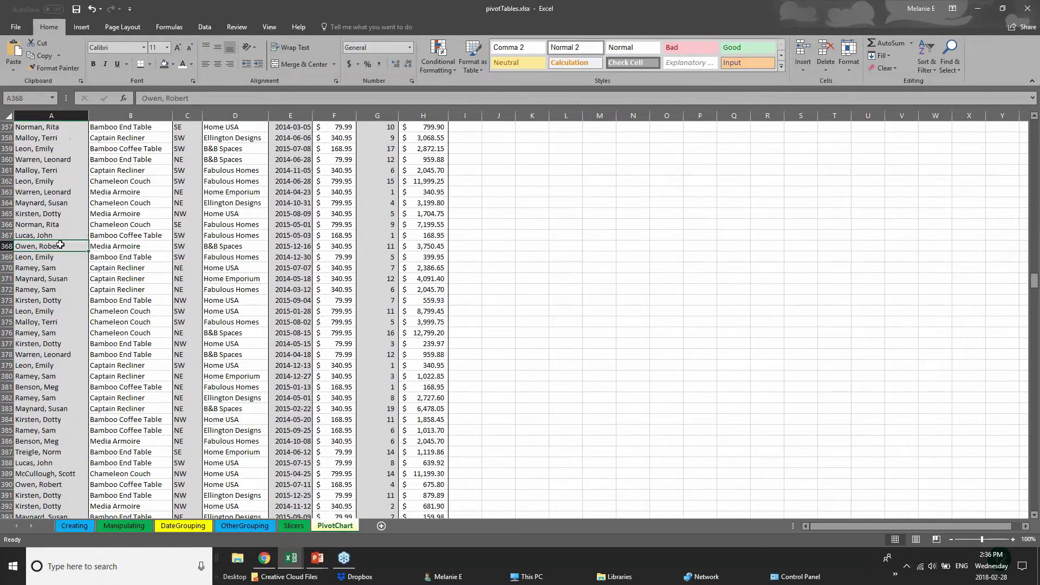
pyautogui.click(150, 237)
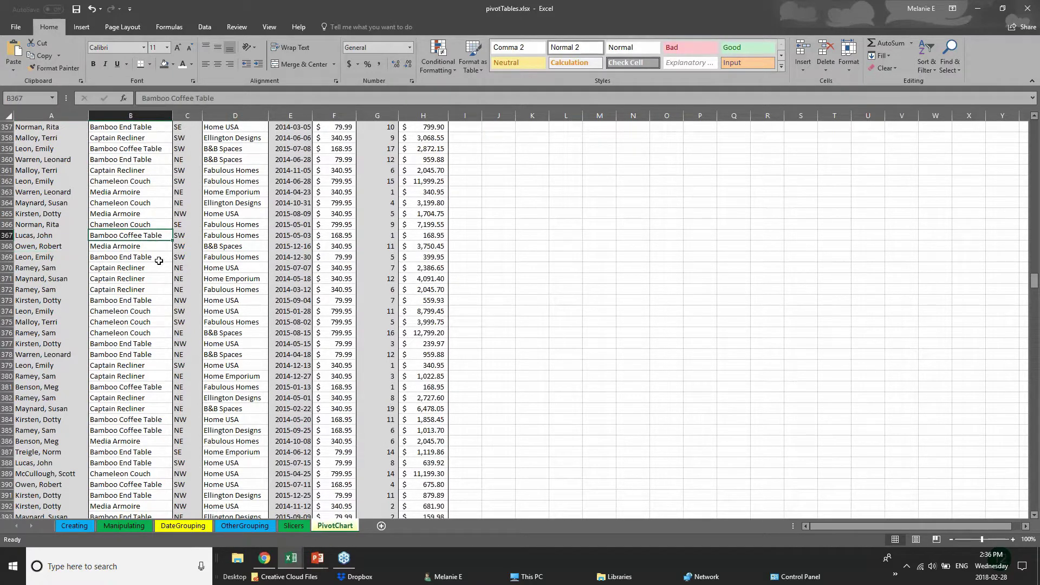
pyautogui.click(159, 261)
pyautogui.click(257, 265)
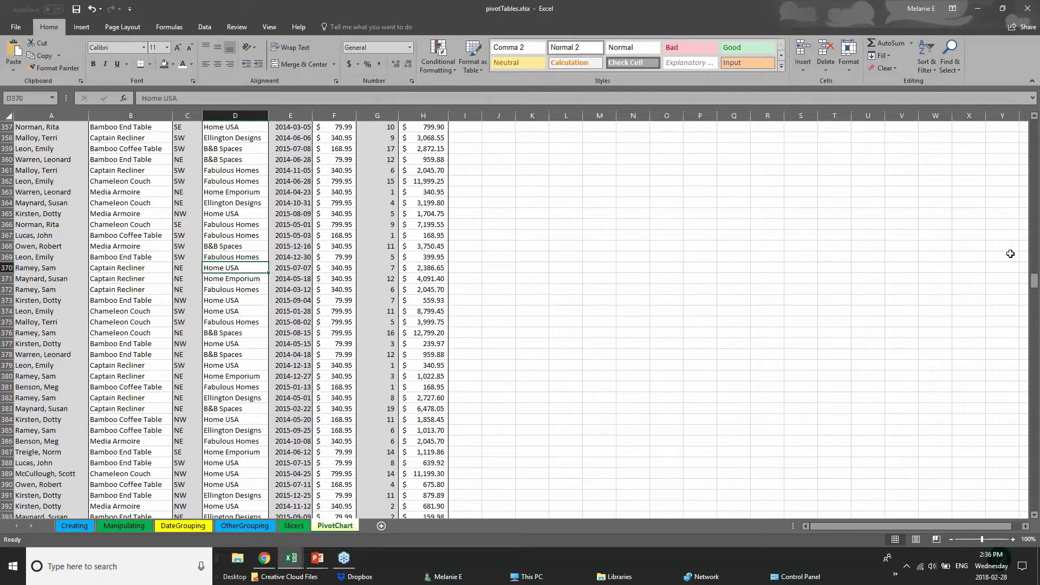
pyautogui.moveTo(1034, 279); pyautogui.dragTo(1034, 129)
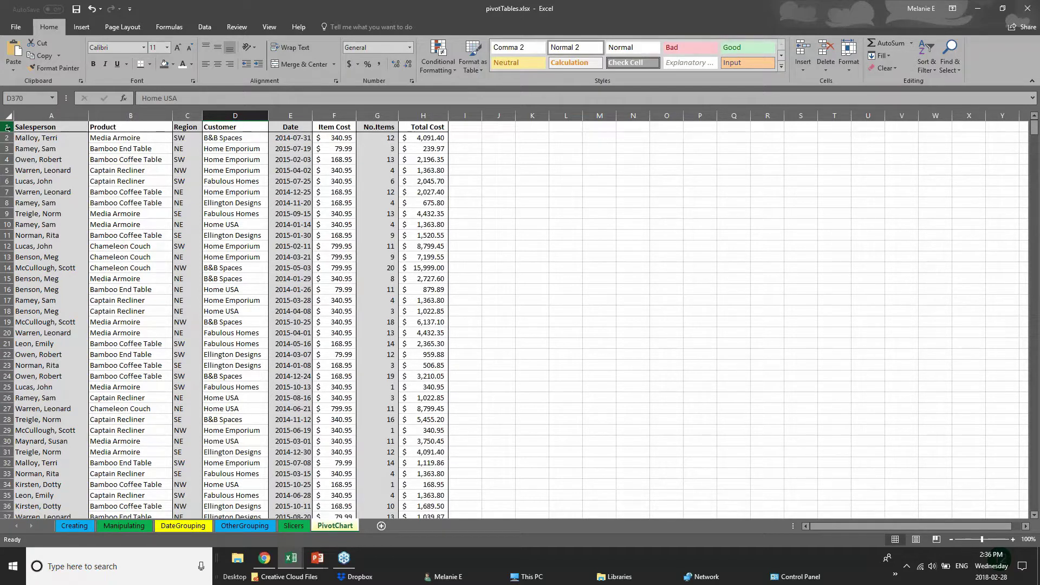
pyautogui.click(7, 128)
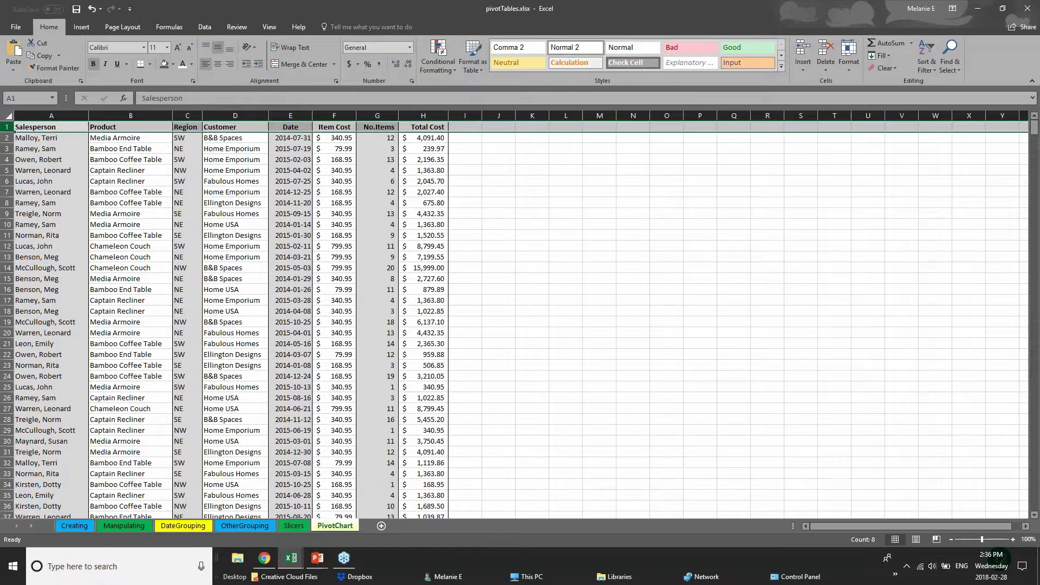
# - Freeze column A with Freeze First Column so Salesperson names stay visible when scrolling sideways
pyautogui.click(270, 27)
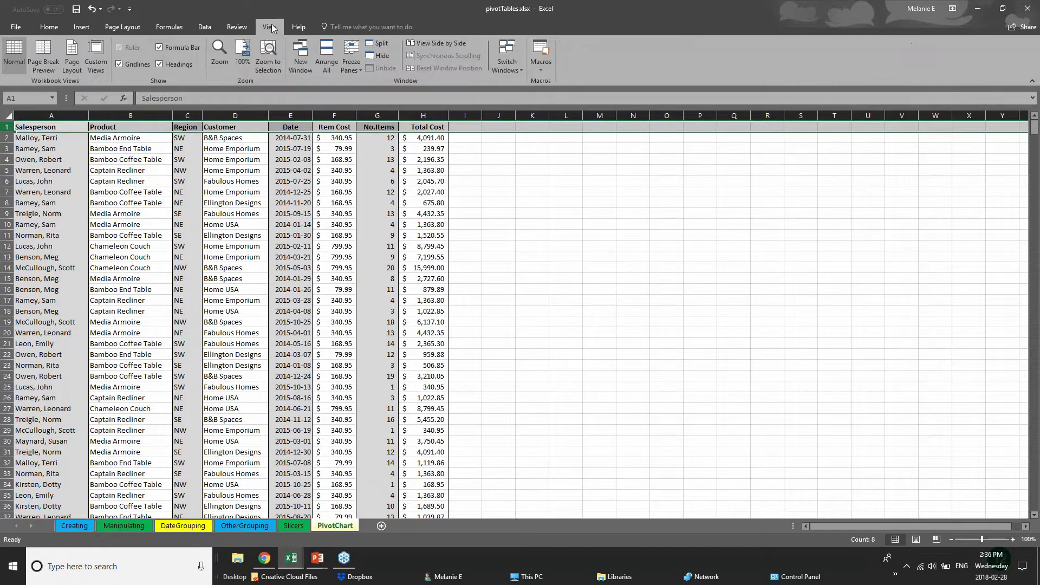
pyautogui.click(352, 67)
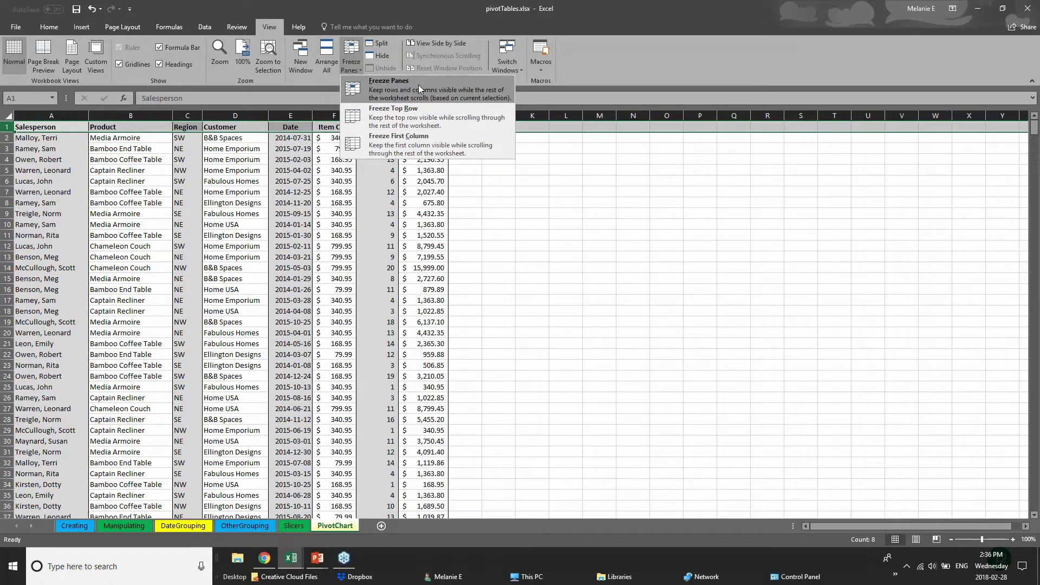
pyautogui.click(420, 144)
pyautogui.click(43, 170)
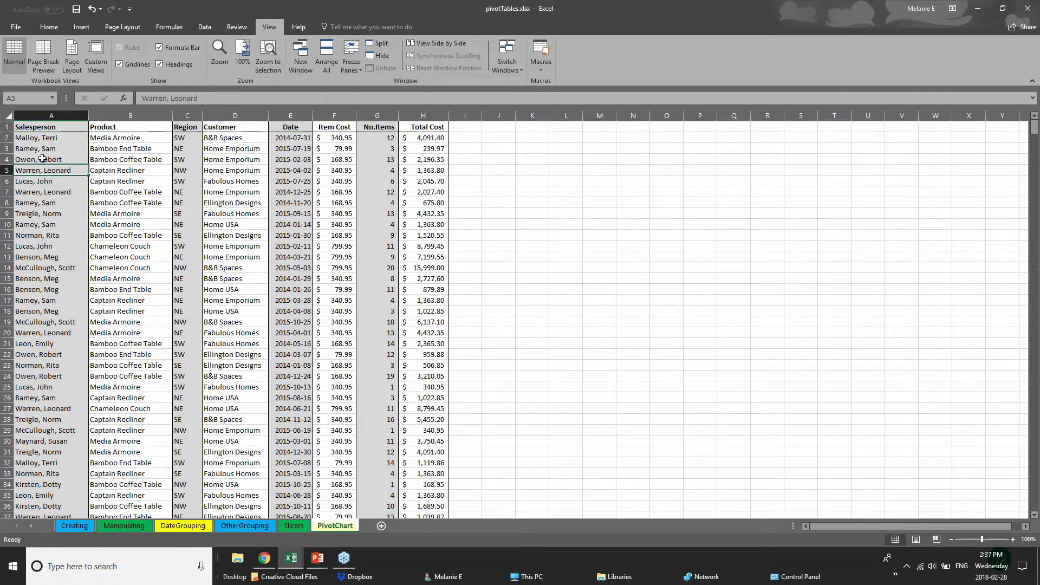
pyautogui.click(52, 115)
pyautogui.click(351, 57)
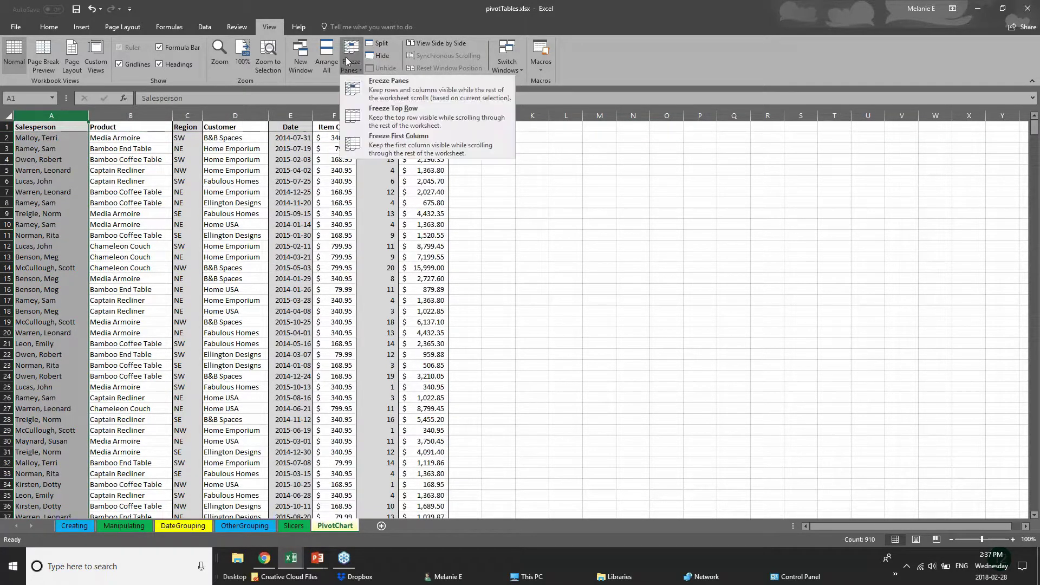
pyautogui.click(372, 149)
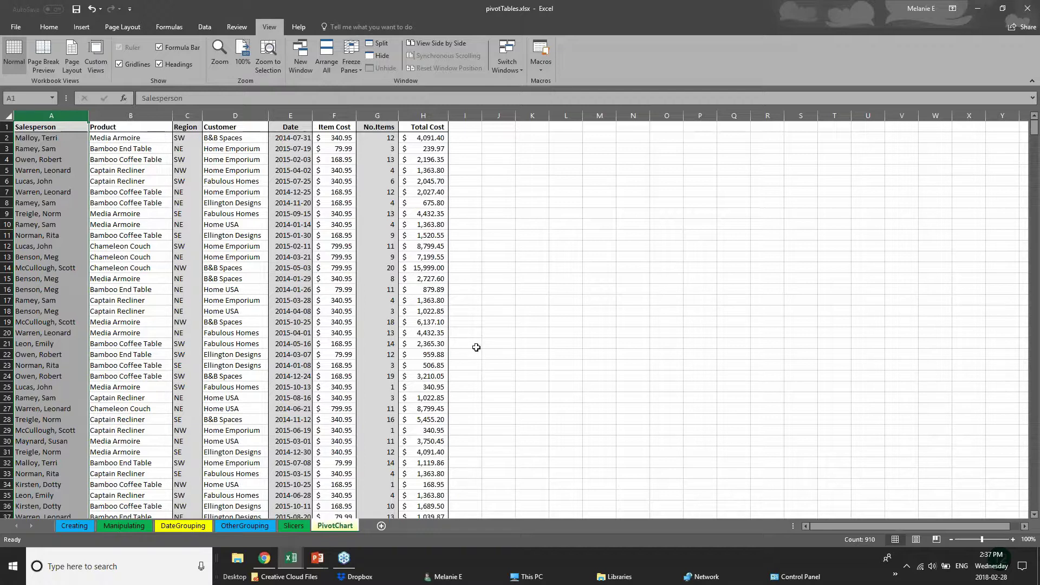
# - Widen columns H, G and F considerably
pyautogui.moveTo(448, 115); pyautogui.dragTo(917, 116)
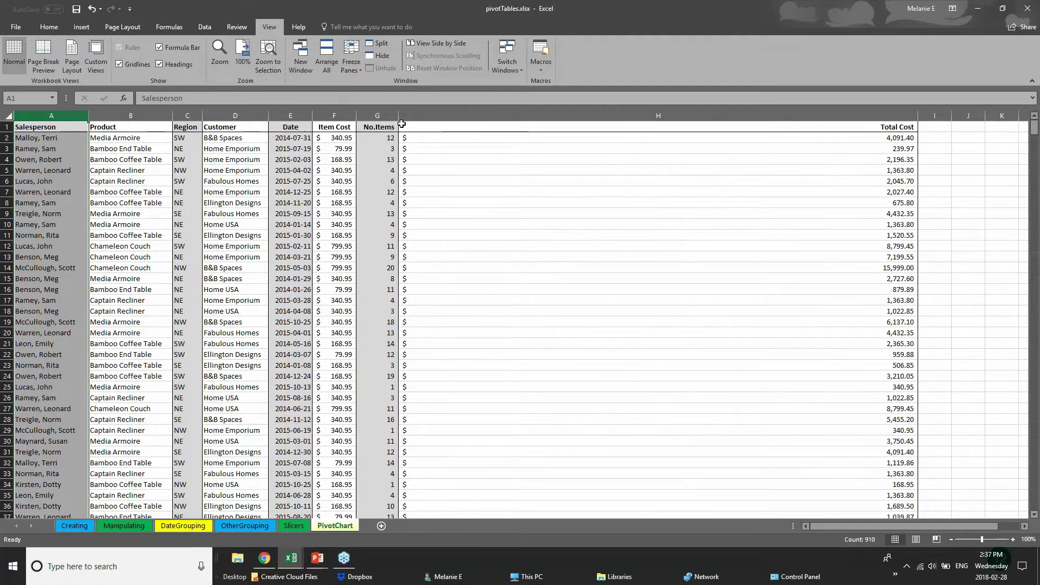
pyautogui.moveTo(401, 115); pyautogui.dragTo(650, 115)
pyautogui.moveTo(357, 116); pyautogui.dragTo(442, 115)
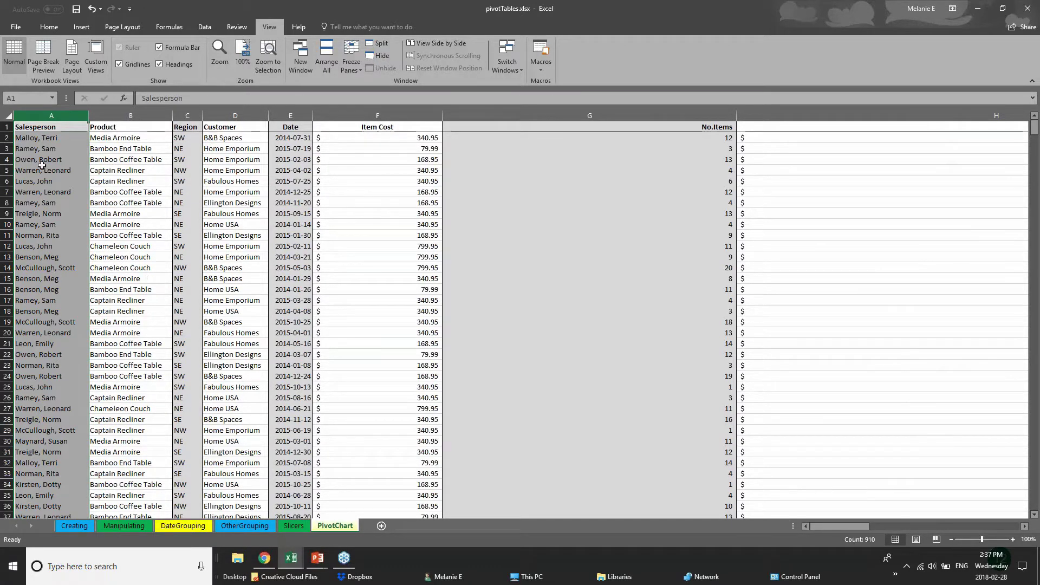
# - Freeze header row 1 and scroll the data to confirm it stays fixed
pyautogui.click(7, 127)
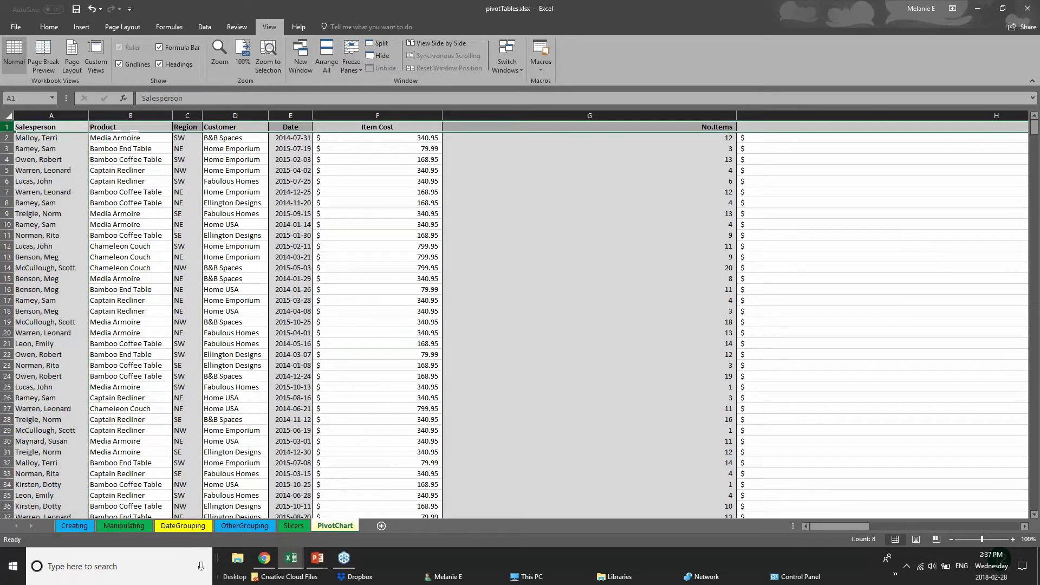
pyautogui.click(359, 67)
pyautogui.click(379, 109)
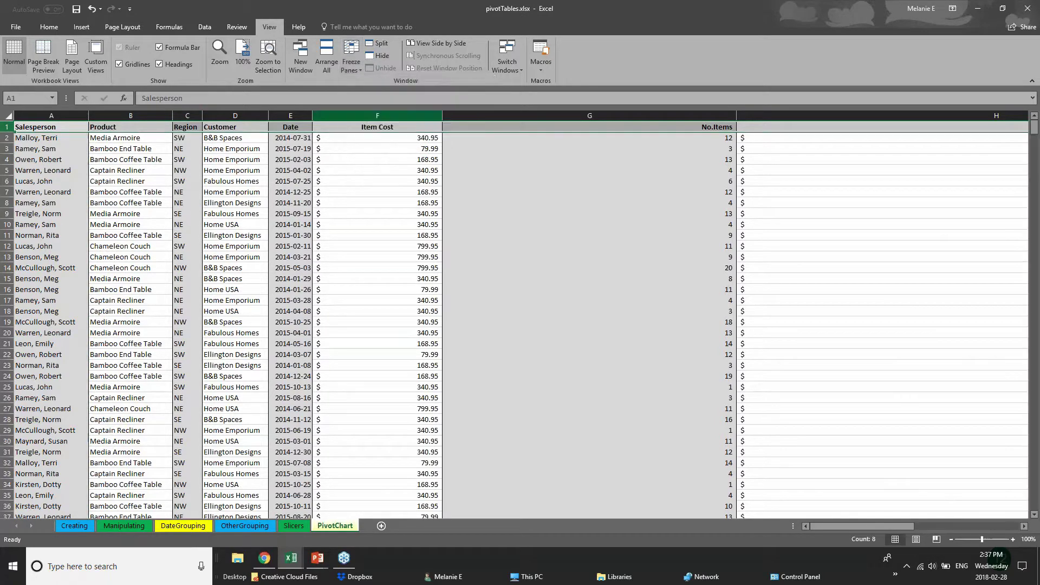
pyautogui.click(481, 322)
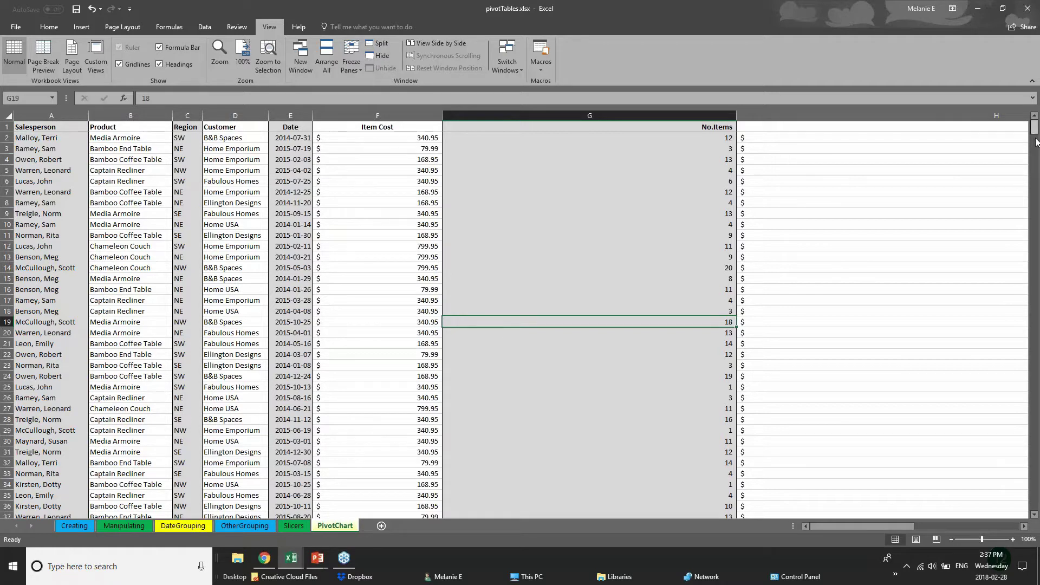
pyautogui.scroll(-3, 1035, 142)
pyautogui.scroll(-20, 520, 319)
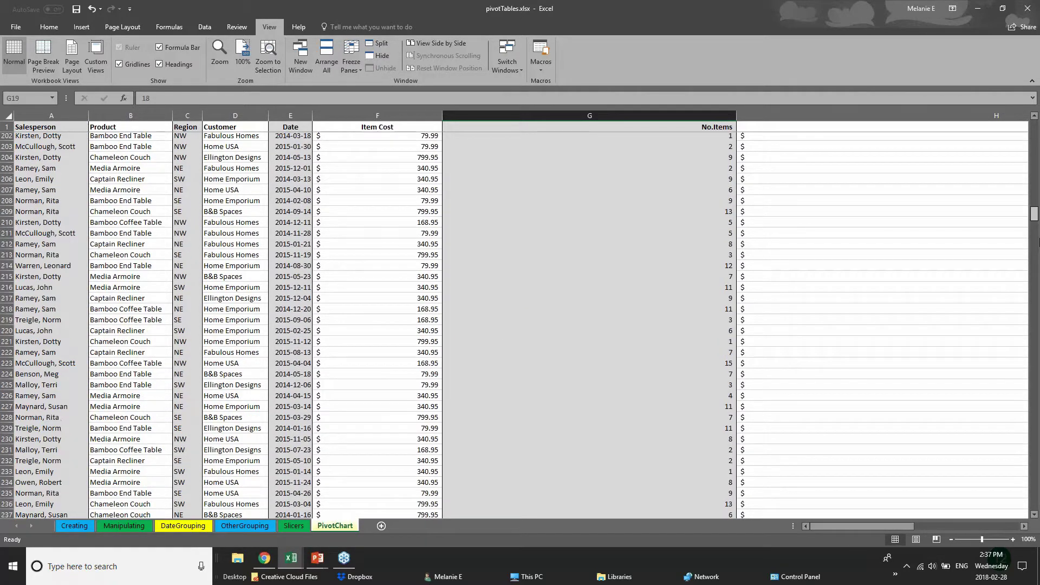
pyautogui.scroll(20, 520, 319)
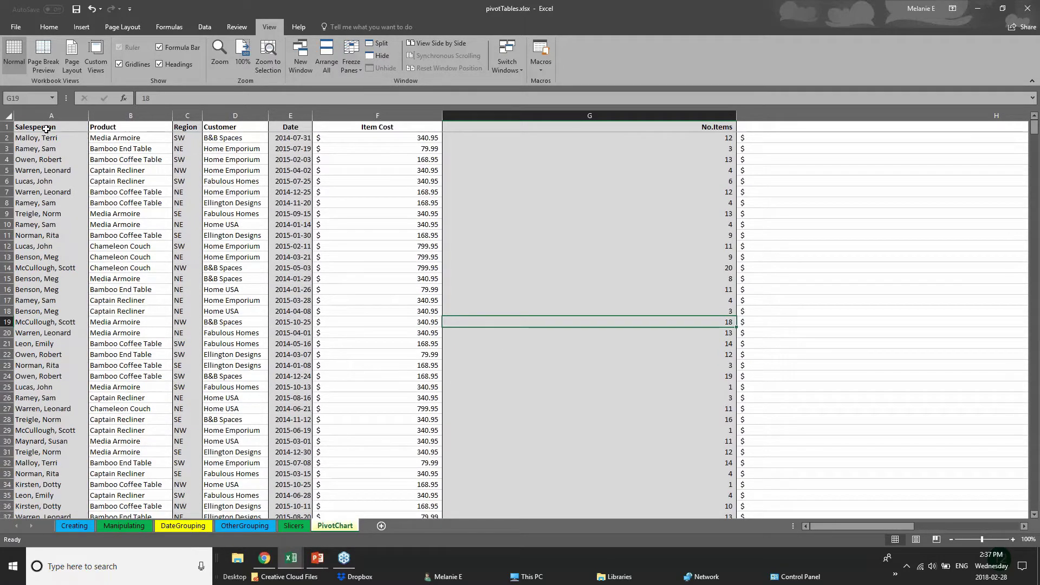
# - Select cells A1, F20 and D29 while scrolling down and back up through the table
pyautogui.click(46, 130)
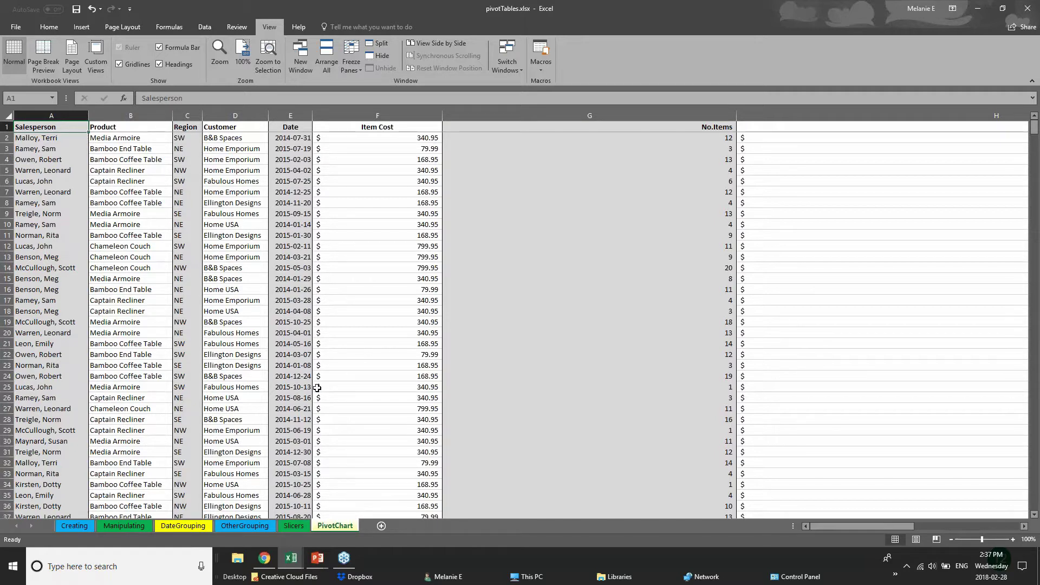
pyautogui.click(332, 332)
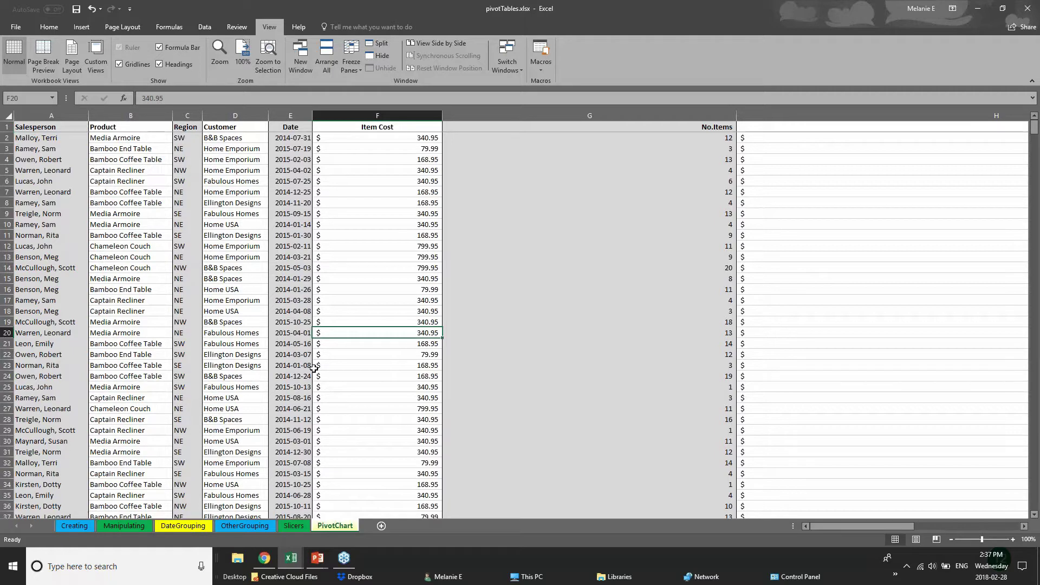
pyautogui.scroll(-2, 313, 368)
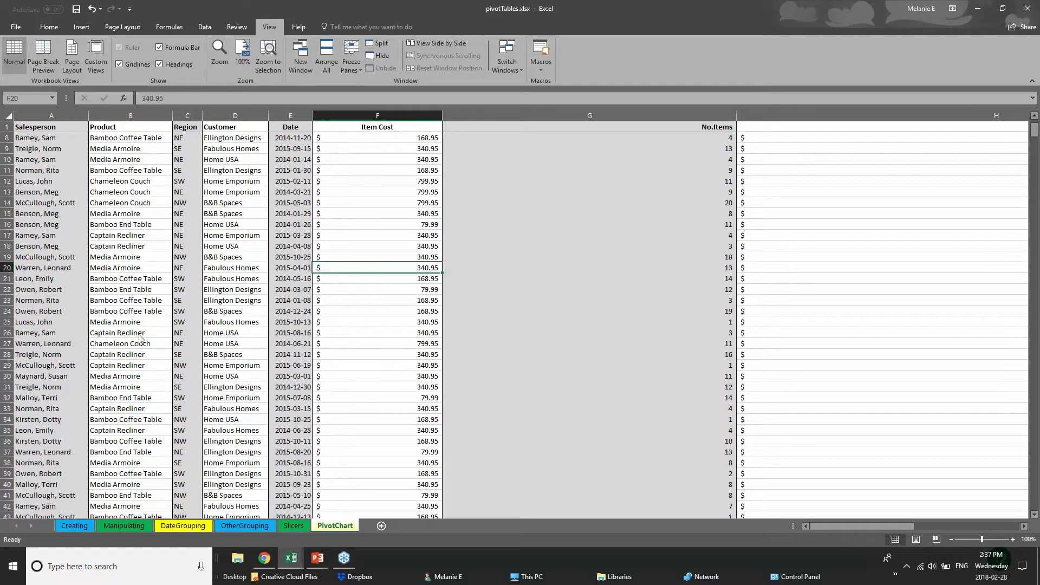
pyautogui.click(240, 367)
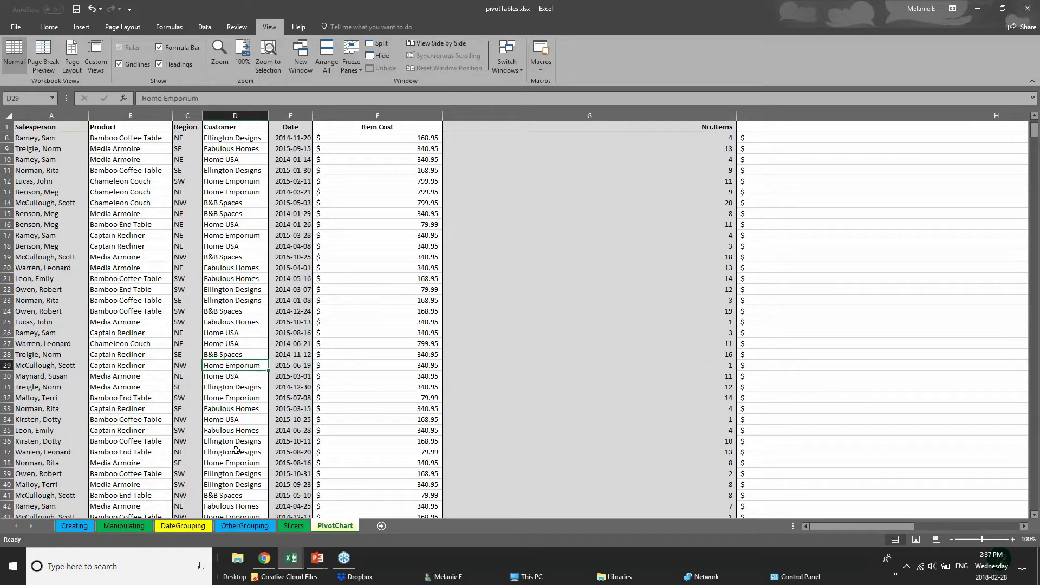
pyautogui.scroll(-12, 112, 375)
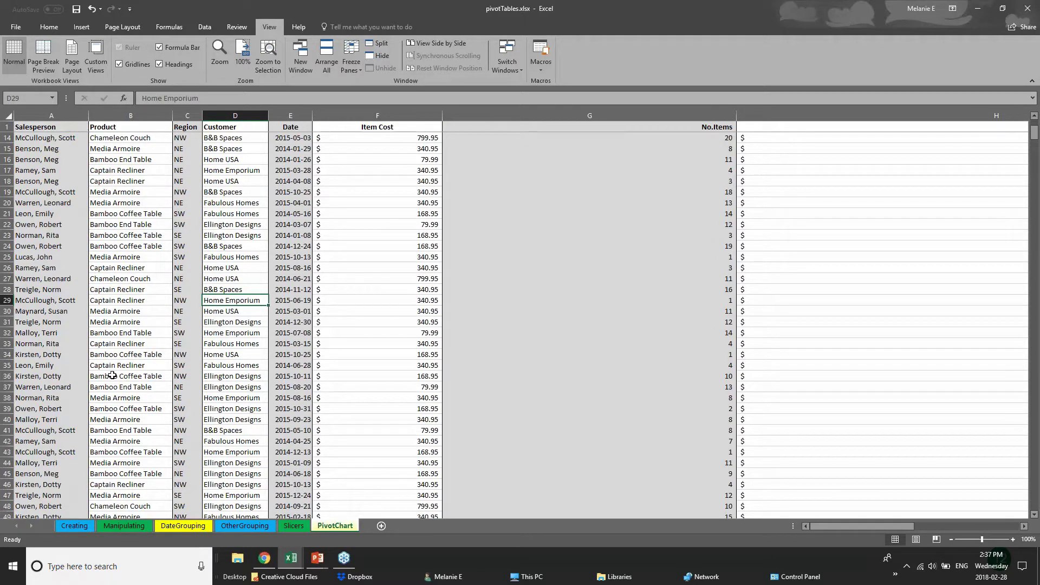
pyautogui.scroll(-3, 82, 390)
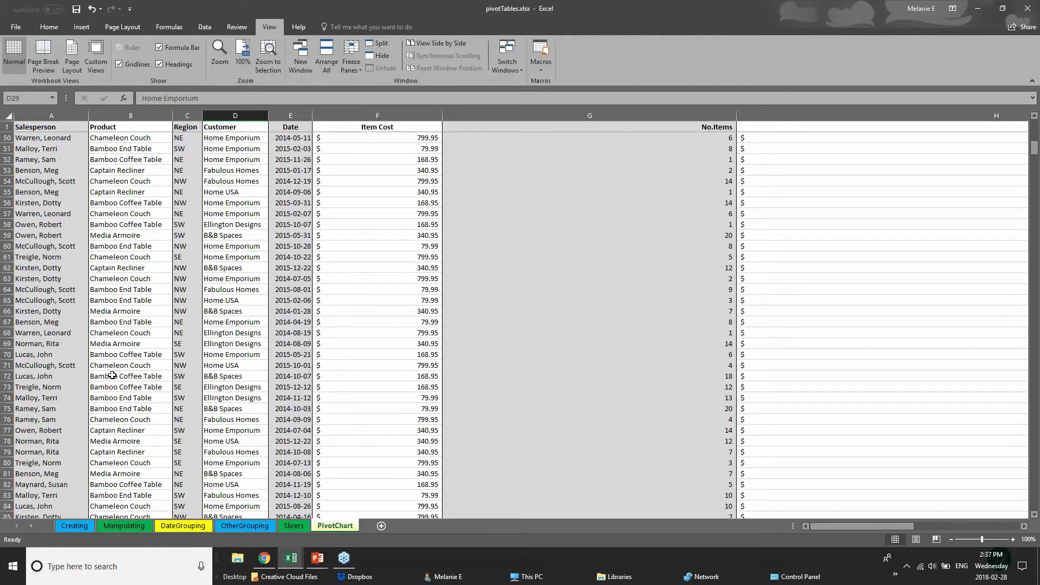
pyautogui.scroll(1, 53, 413)
pyautogui.scroll(3, 54, 412)
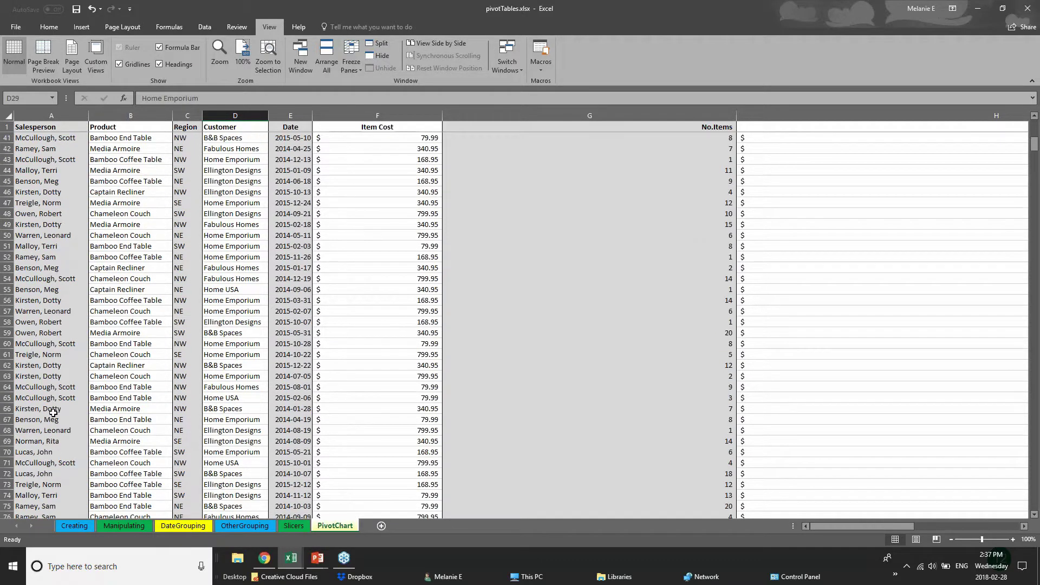
pyautogui.scroll(8, 53, 412)
# - Narrow columns F and G until Total Cost in column H is visible, then select row 110
pyautogui.moveTo(443, 116); pyautogui.dragTo(387, 115)
pyautogui.moveTo(681, 115); pyautogui.dragTo(476, 115)
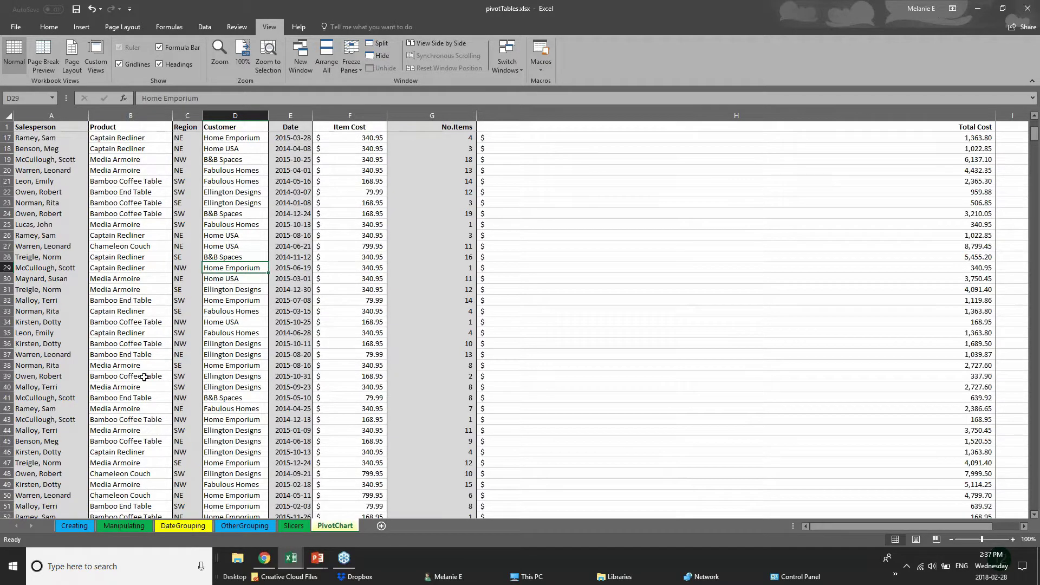
pyautogui.scroll(-3, 90, 432)
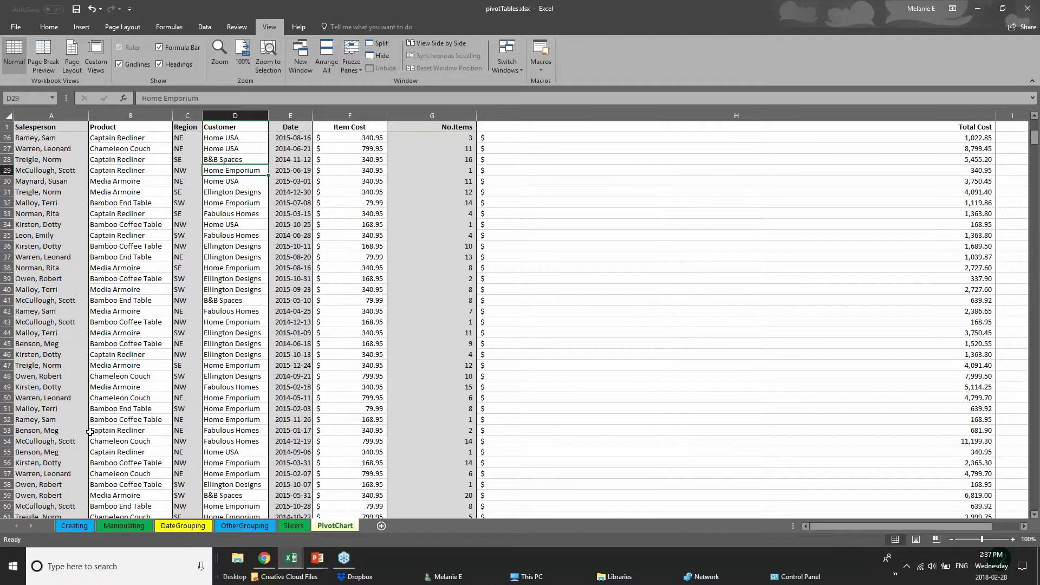
pyautogui.scroll(-19, 90, 432)
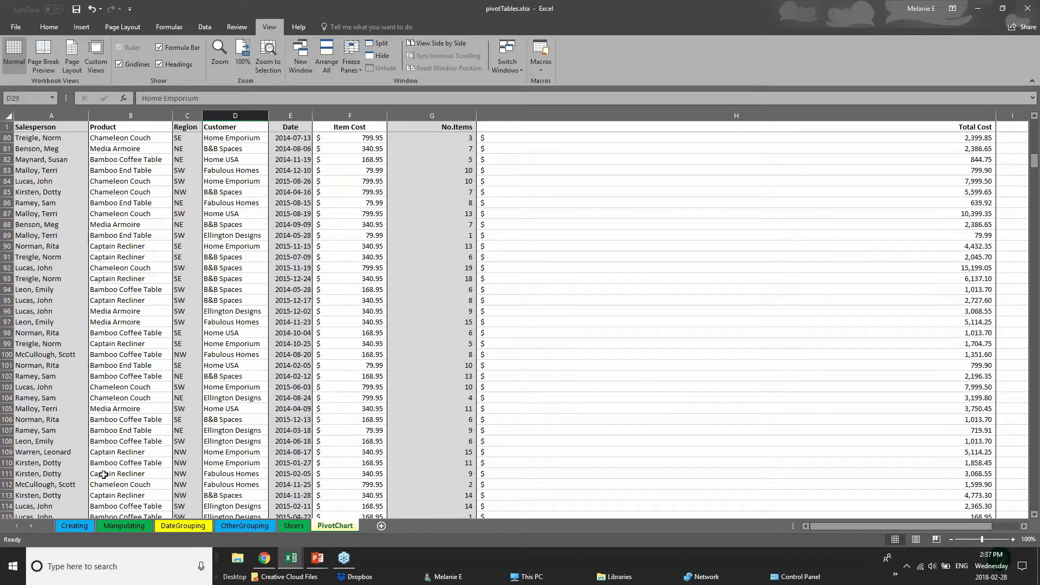
pyautogui.scroll(-1, 103, 474)
pyautogui.click(6, 398)
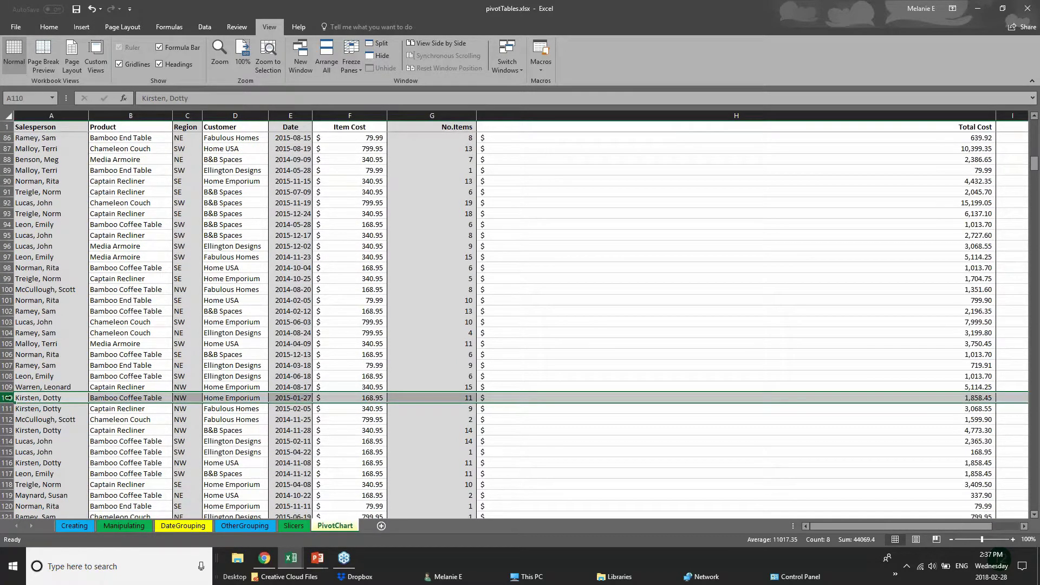
# - Split the sheet into panes, then scroll and select cell G106 and row 106
pyautogui.click(371, 48)
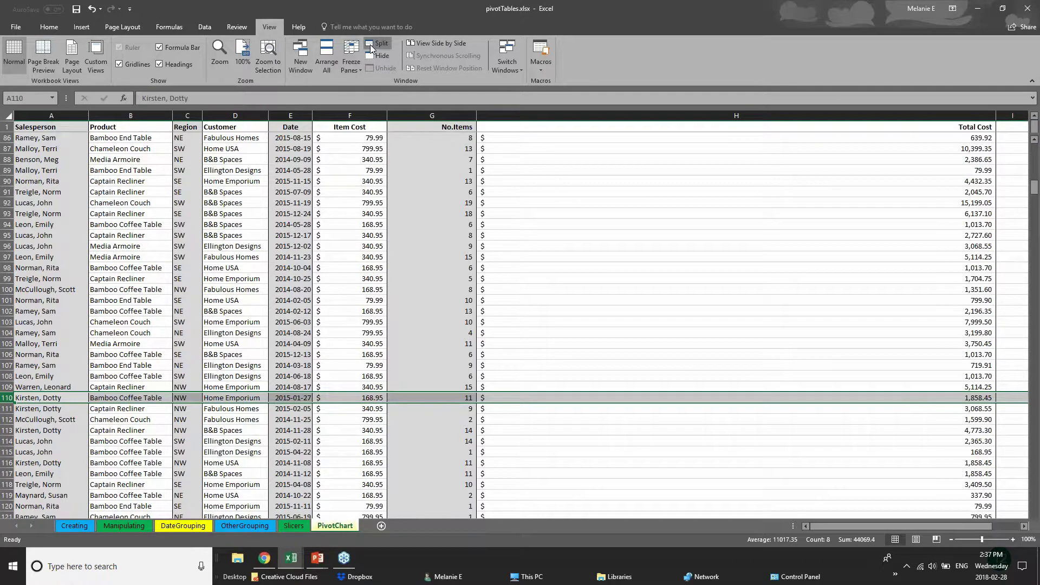
pyautogui.click(447, 354)
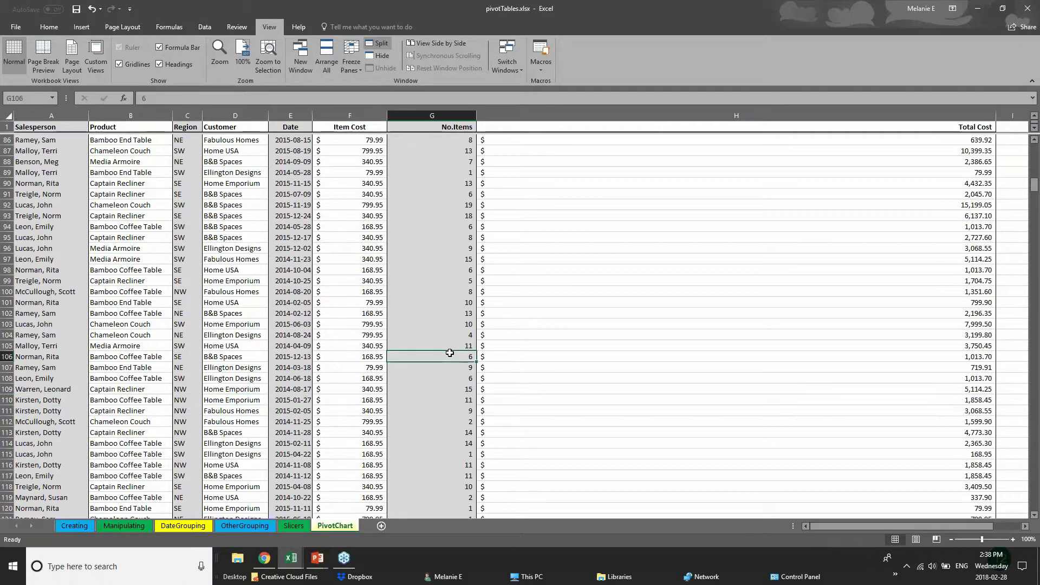
pyautogui.scroll(-1, 200, 423)
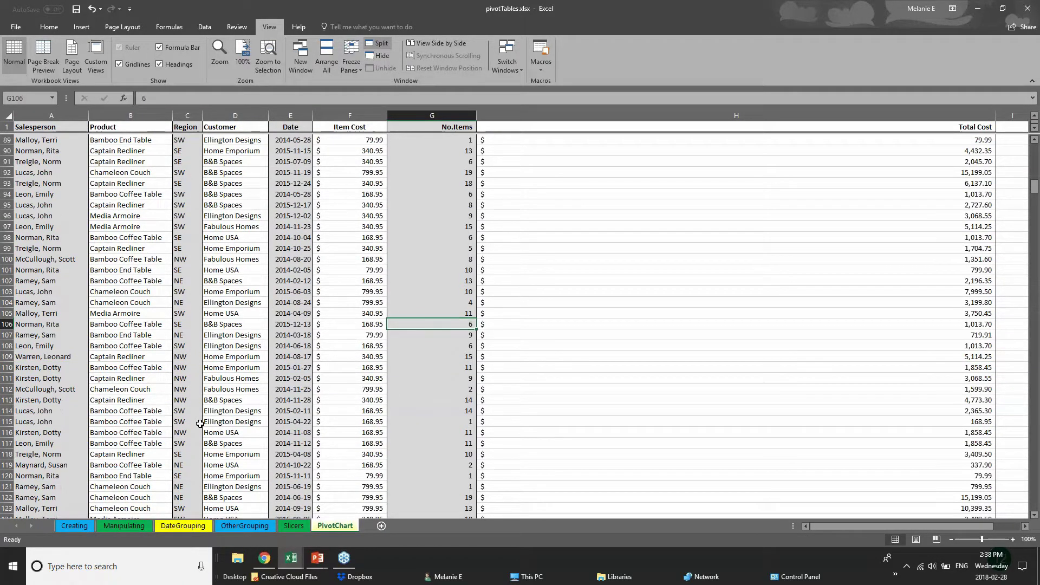
pyautogui.scroll(-7, 199, 424)
pyautogui.scroll(7, 6, 324)
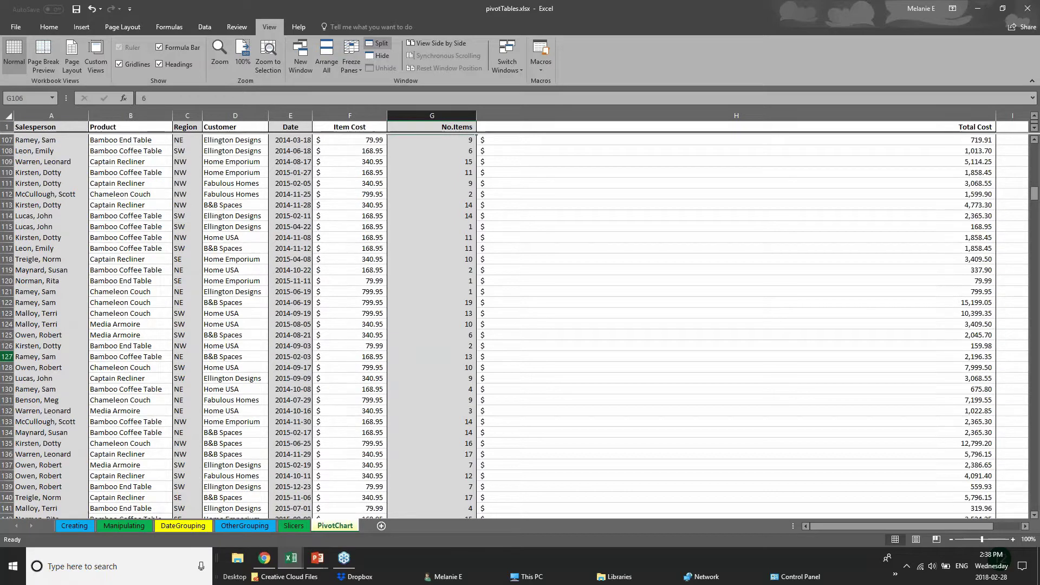
pyautogui.click(6, 324)
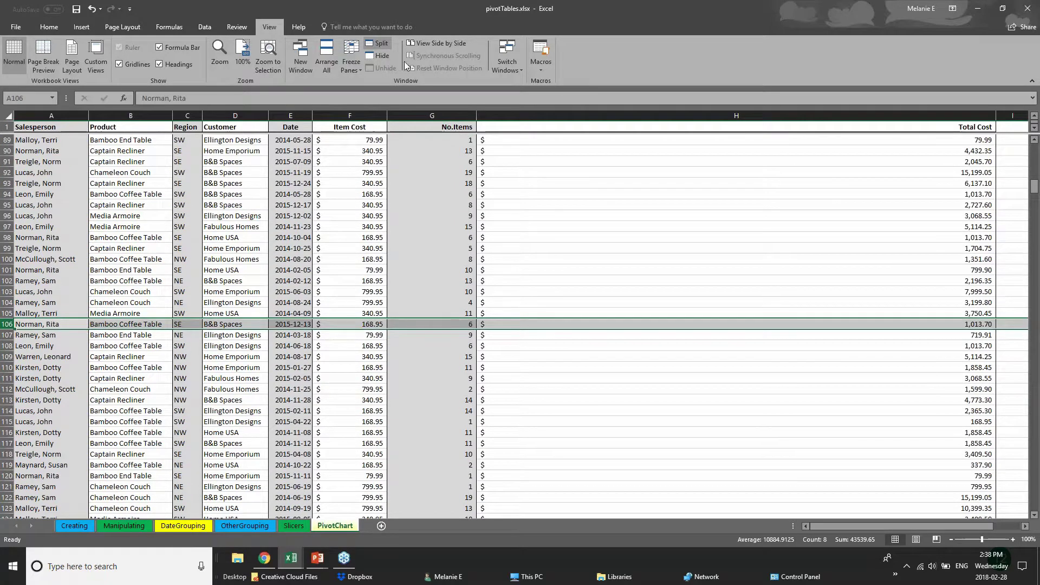
# - Remove and reapply the split, select H10 and G19, and close the Freeze Panes menu unused
pyautogui.click(378, 44)
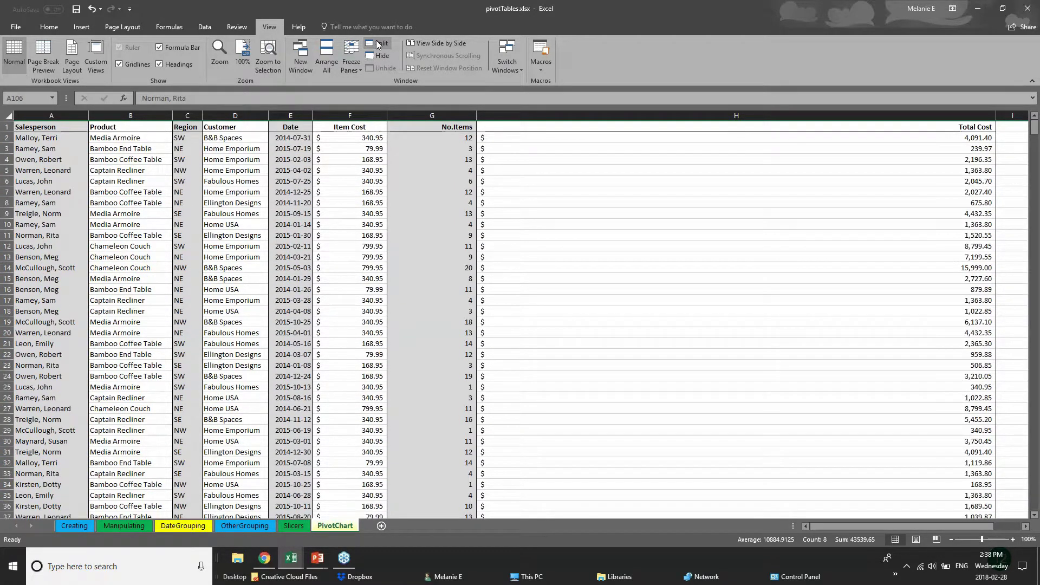
pyautogui.click(378, 43)
pyautogui.click(489, 223)
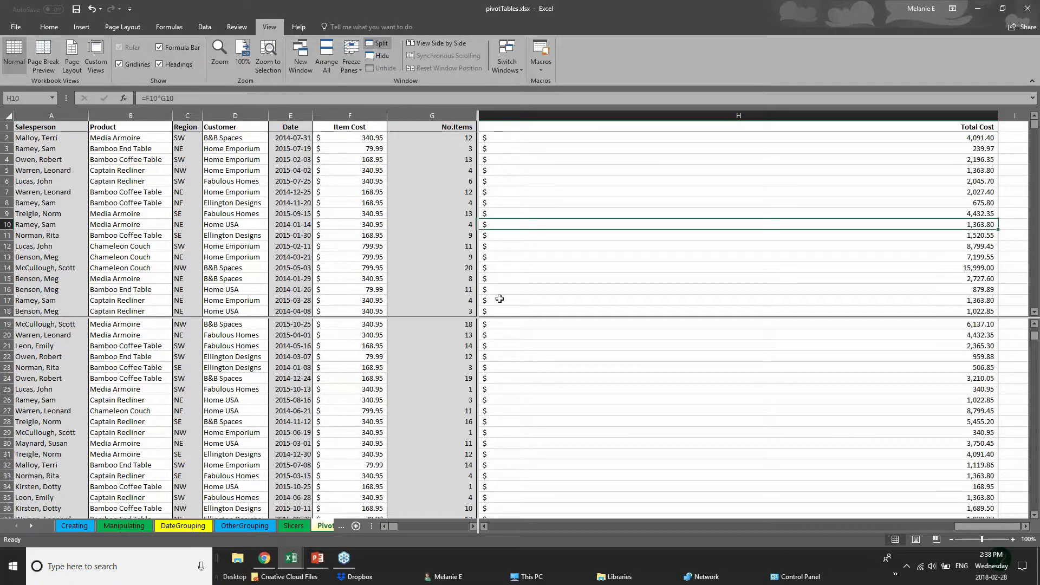
pyautogui.click(450, 324)
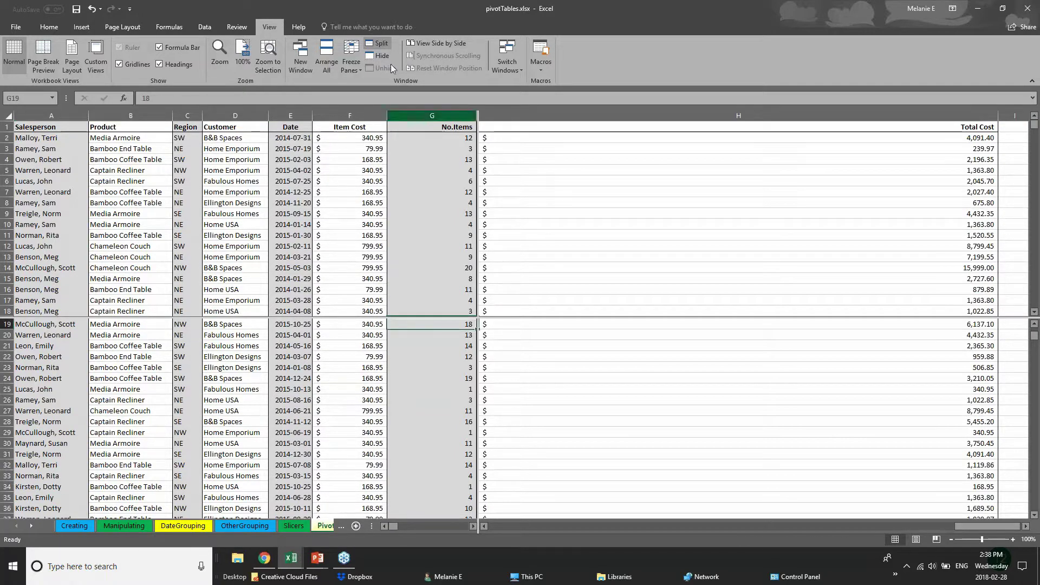
pyautogui.click(352, 61)
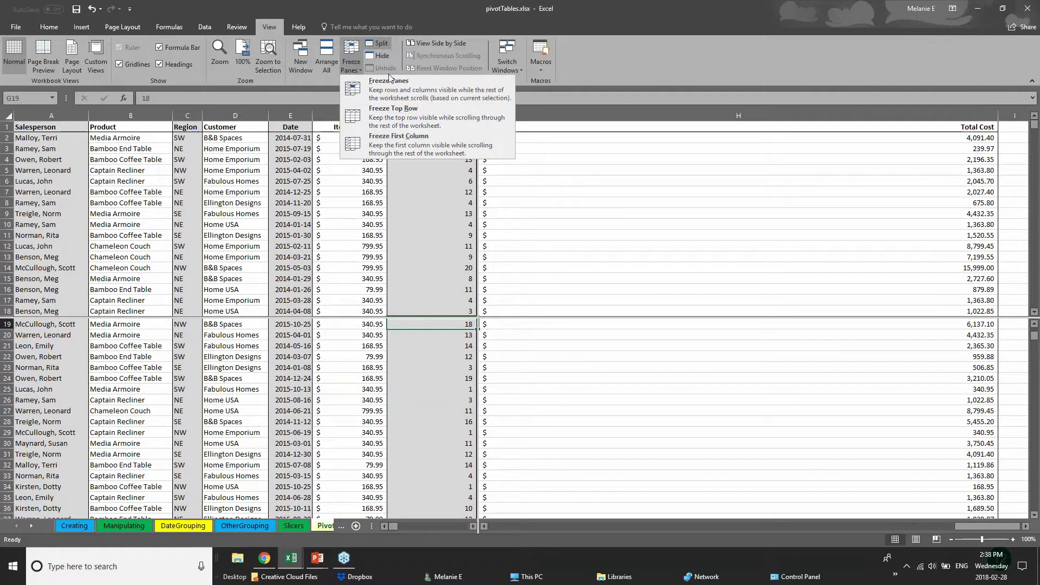
pyautogui.click(576, 206)
# - Scroll each pane independently, selecting cells G8, E12, A55 and A97 along the way
pyautogui.scroll(6, 430, 406)
pyautogui.scroll(-1, 430, 434)
pyautogui.scroll(-4, 430, 434)
pyautogui.scroll(5, 430, 433)
pyautogui.scroll(-8, 430, 434)
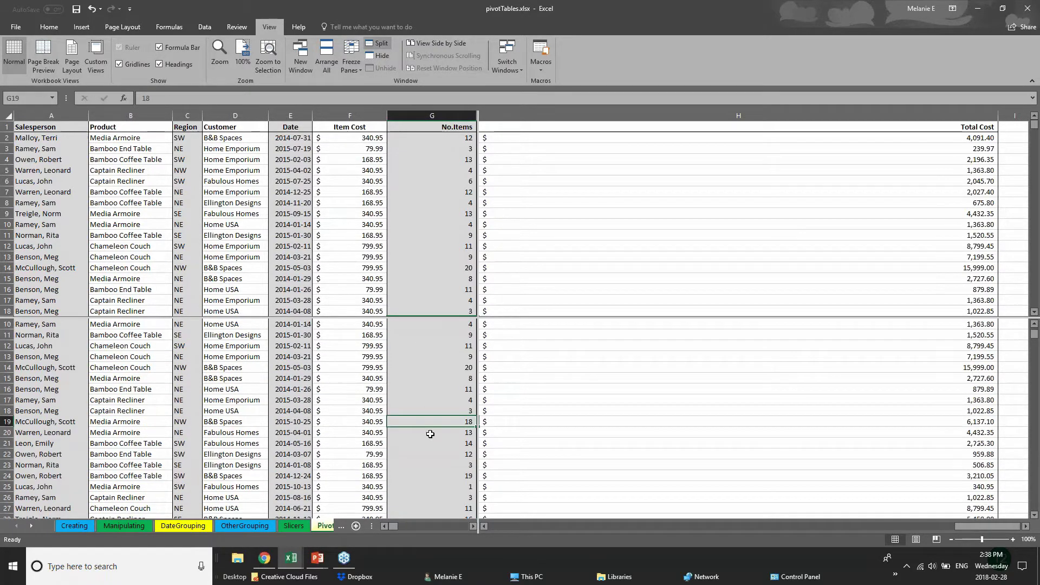
pyautogui.scroll(-20, 430, 434)
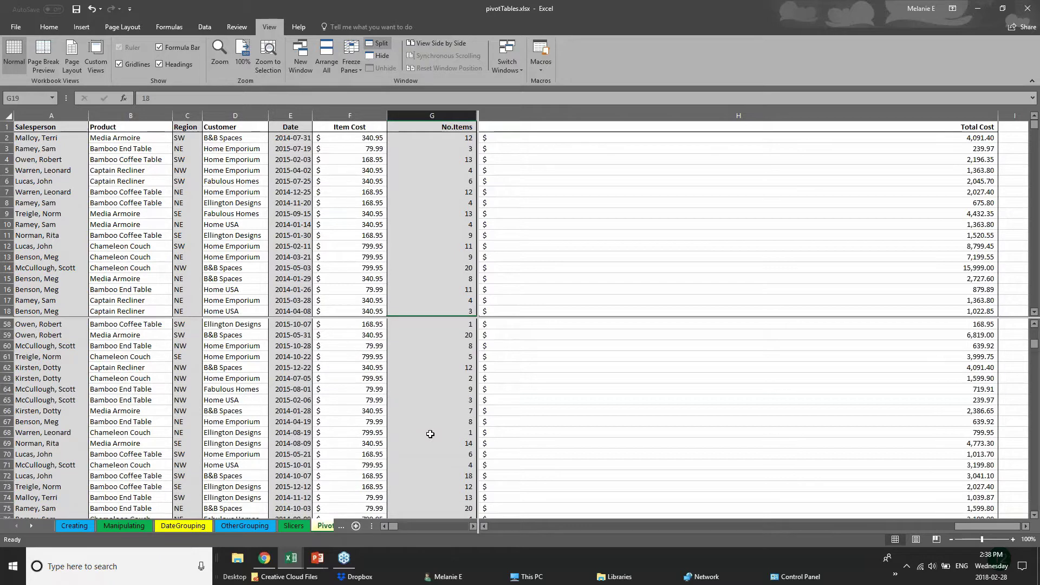
pyautogui.scroll(2, 430, 433)
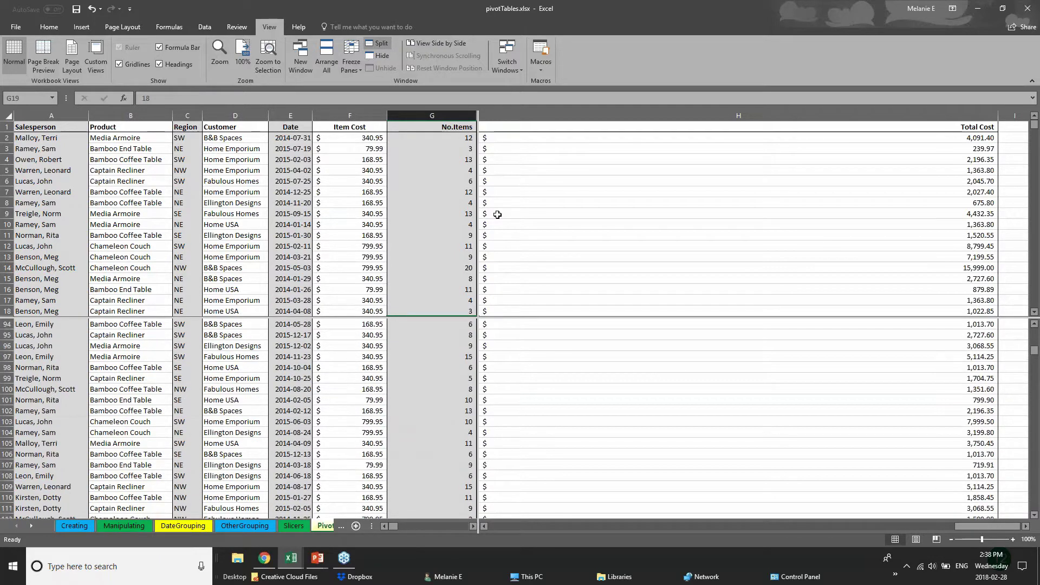
pyautogui.click(410, 201)
pyautogui.click(295, 242)
pyautogui.scroll(-9, 294, 242)
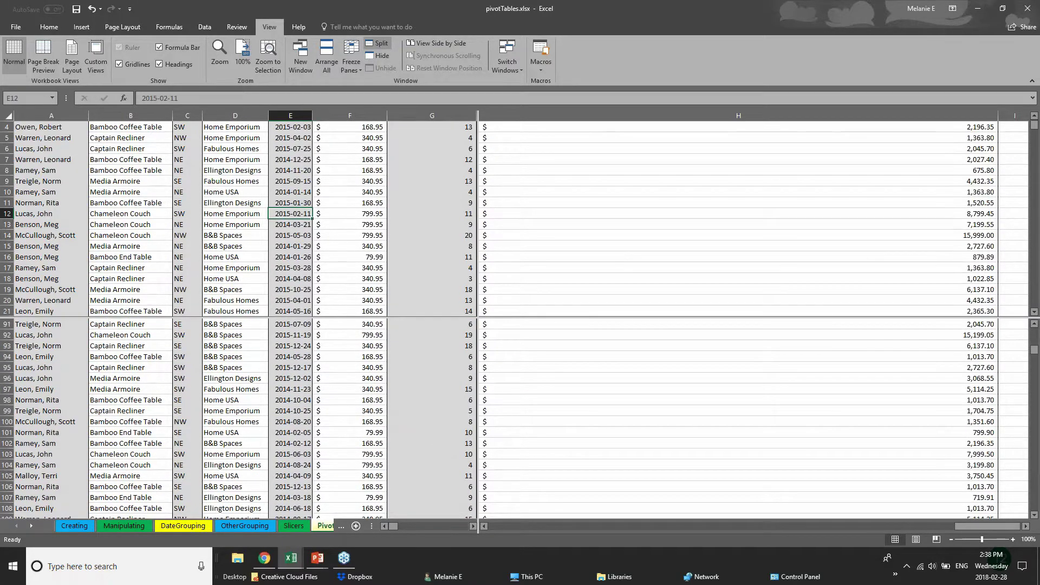
pyautogui.scroll(-6, 293, 242)
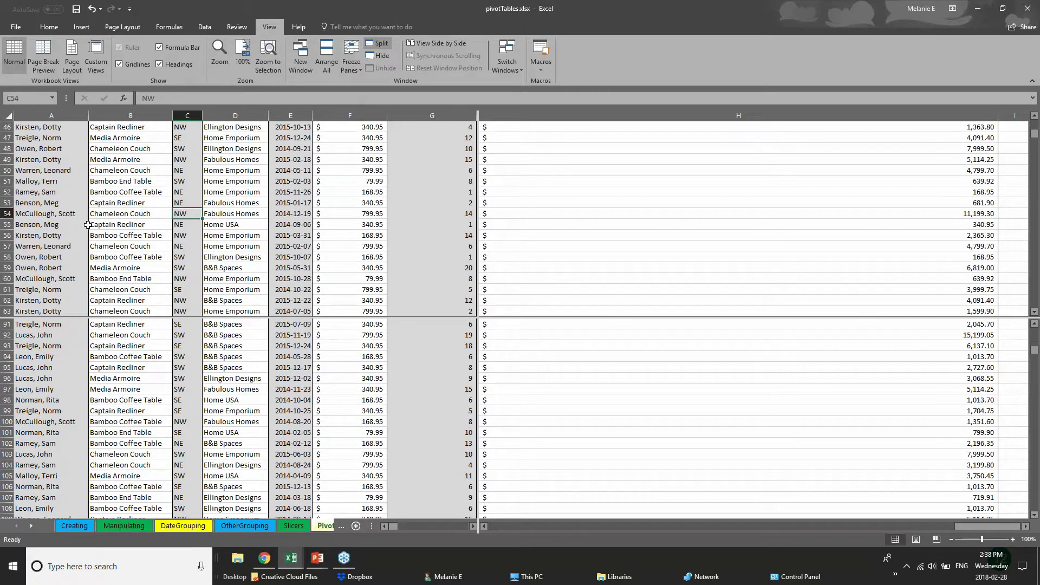
pyautogui.click(20, 223)
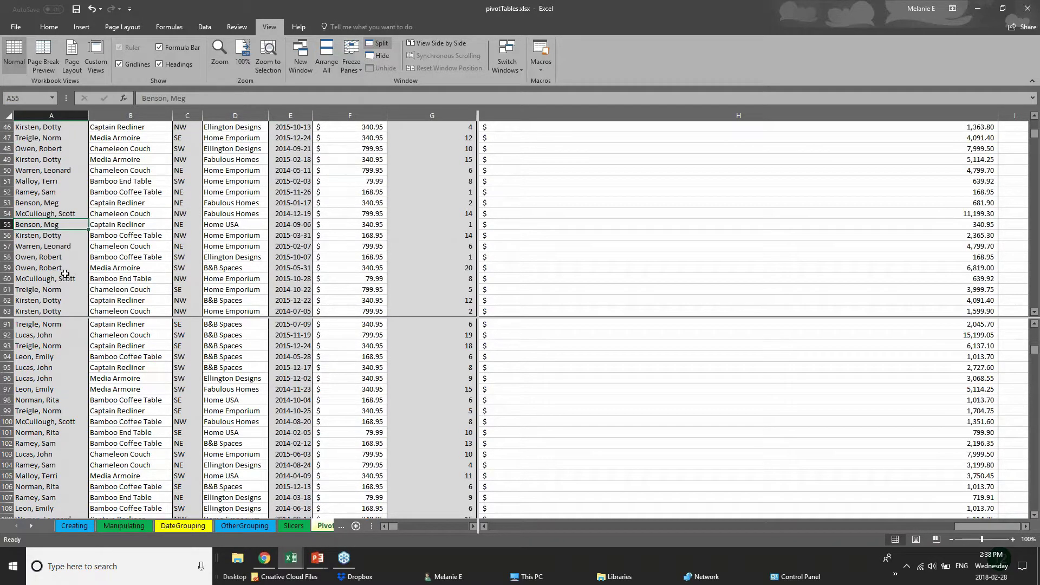
pyautogui.scroll(4, 65, 275)
pyautogui.click(67, 386)
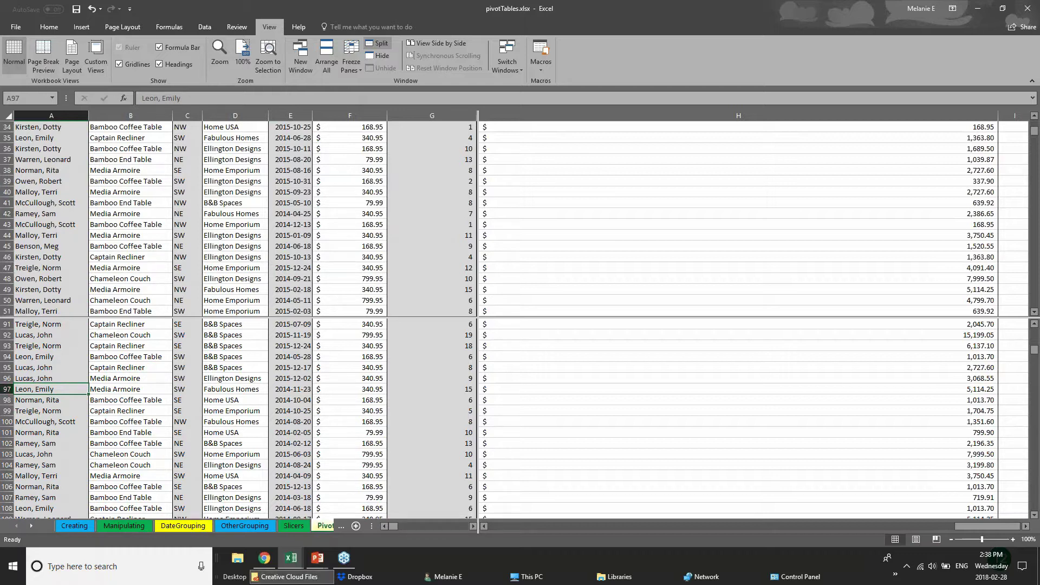
# - Flip between the OtherGrouping and DateGrouping sheets, then return to the PivotChart data
pyautogui.click(326, 527)
pyautogui.click(222, 527)
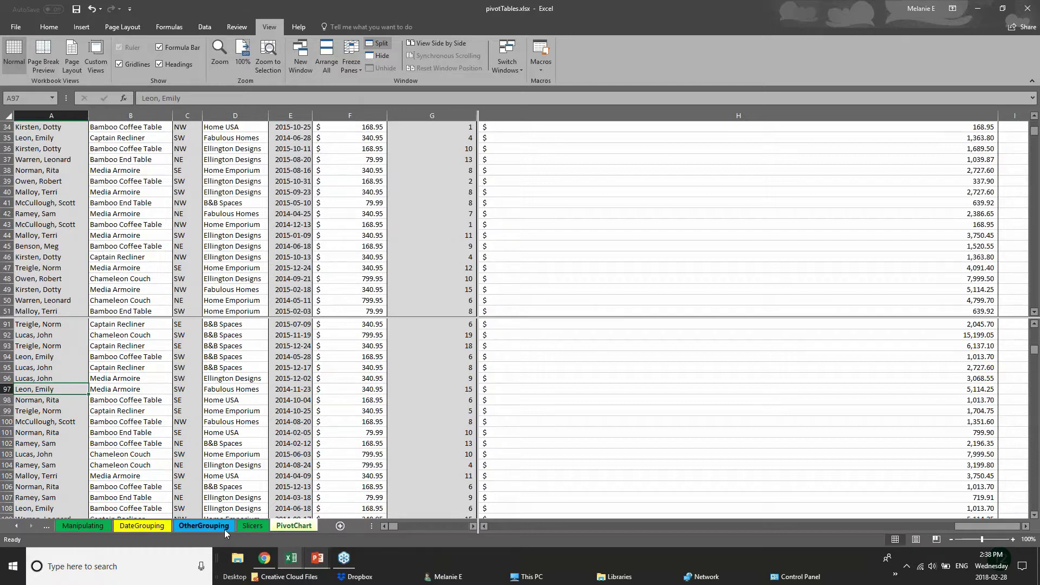
pyautogui.click(153, 527)
pyautogui.click(203, 527)
pyautogui.click(154, 528)
pyautogui.click(217, 528)
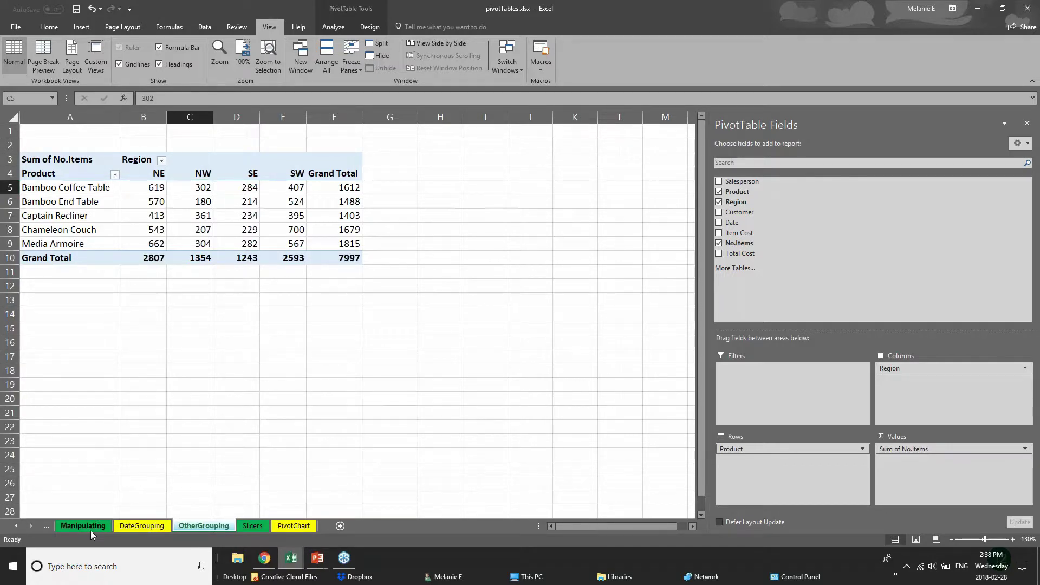
pyautogui.click(114, 528)
pyautogui.click(193, 529)
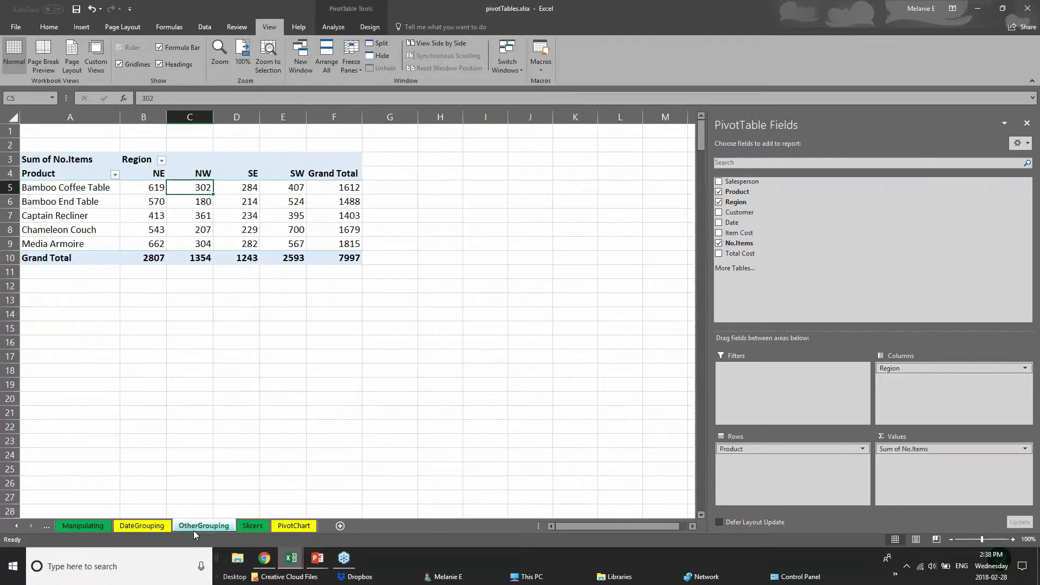
pyautogui.click(291, 527)
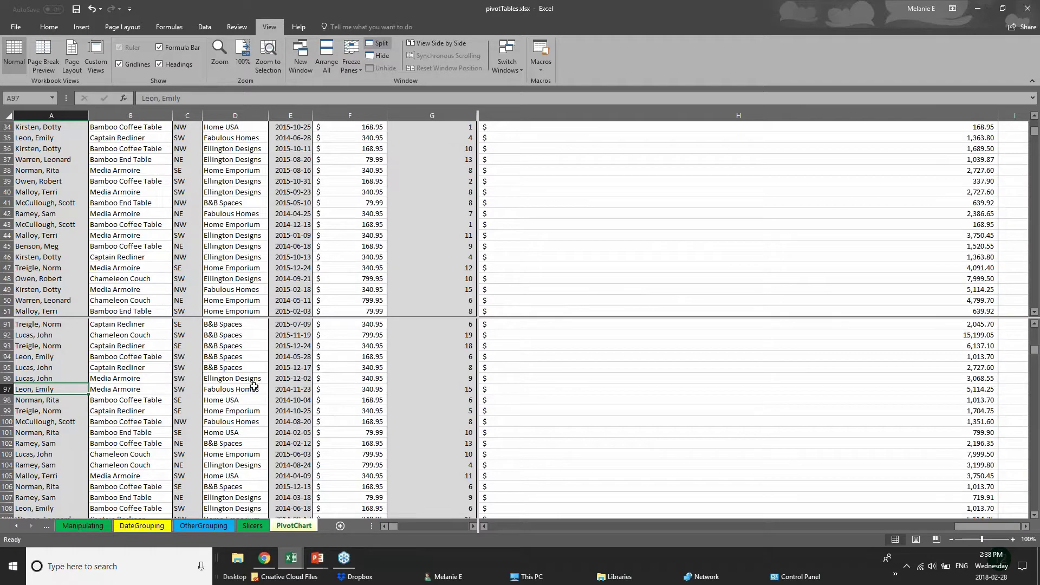
pyautogui.scroll(-3, 253, 386)
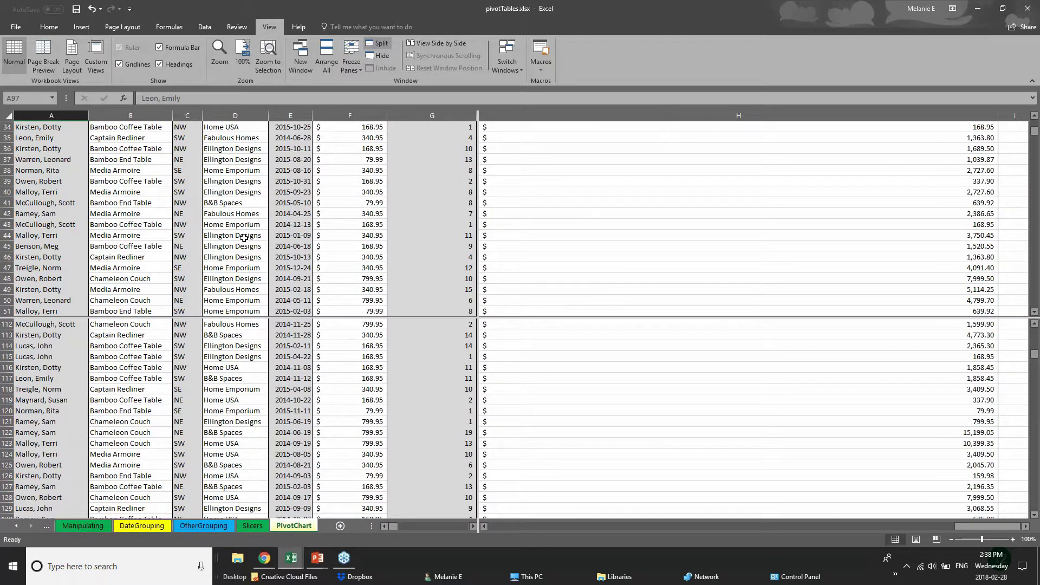
pyautogui.scroll(8, 254, 411)
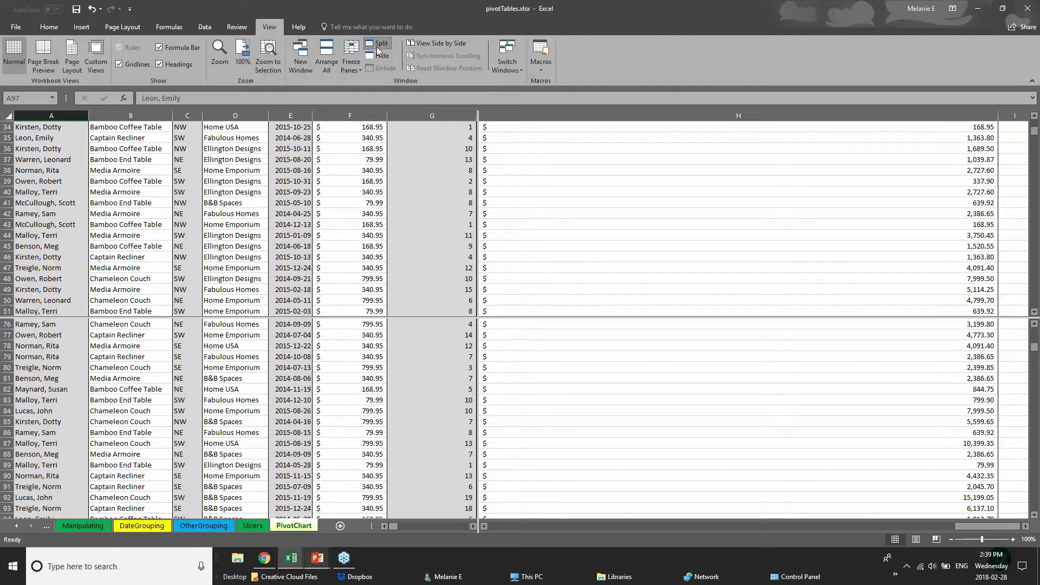
# - Switch to the PowerPoint slide show and advance to the SAVING & PRINTING slide
pyautogui.moveTo(320, 560)
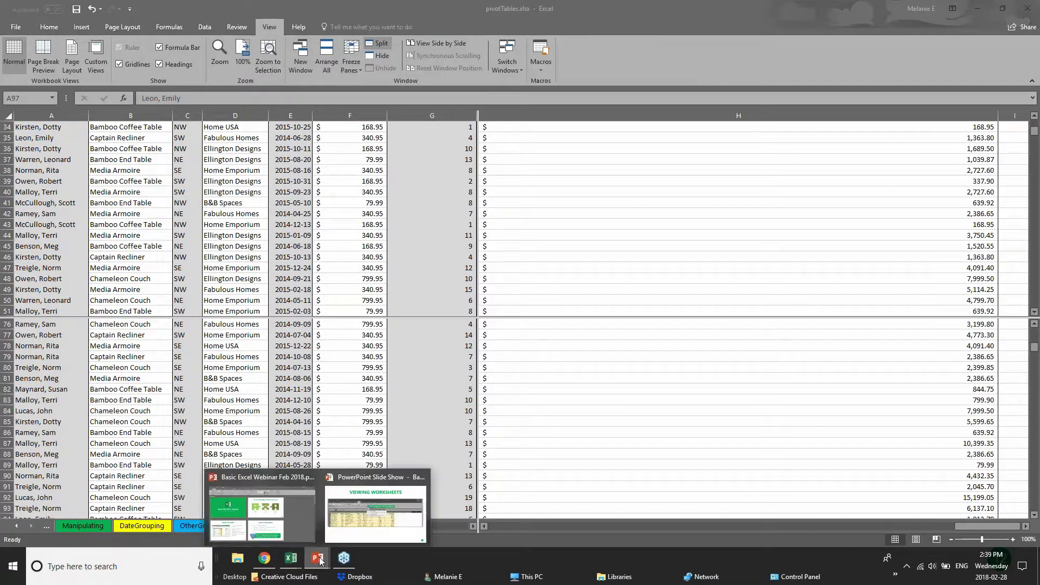
pyautogui.click(358, 515)
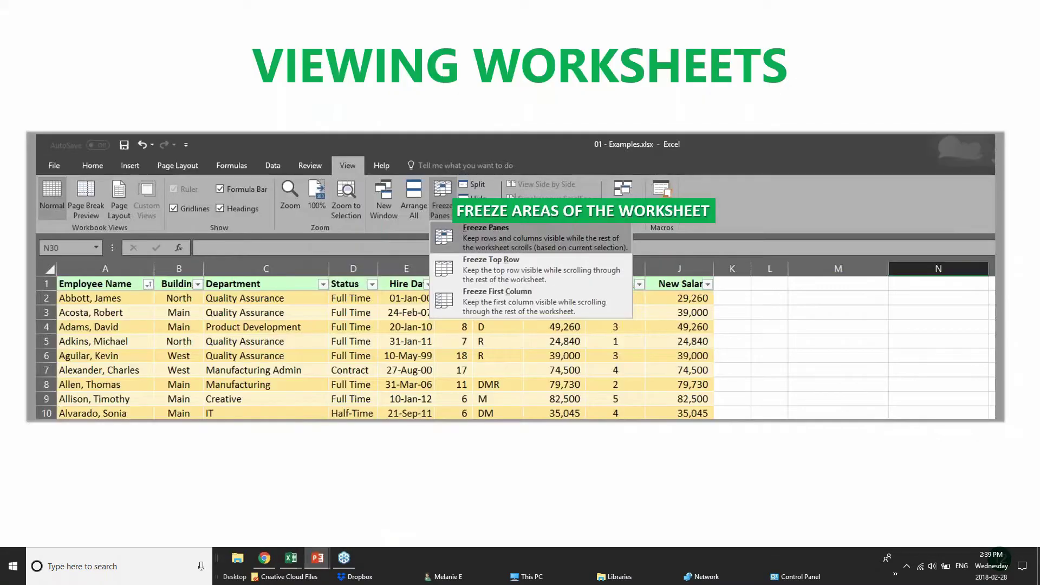
pyautogui.press('Right')
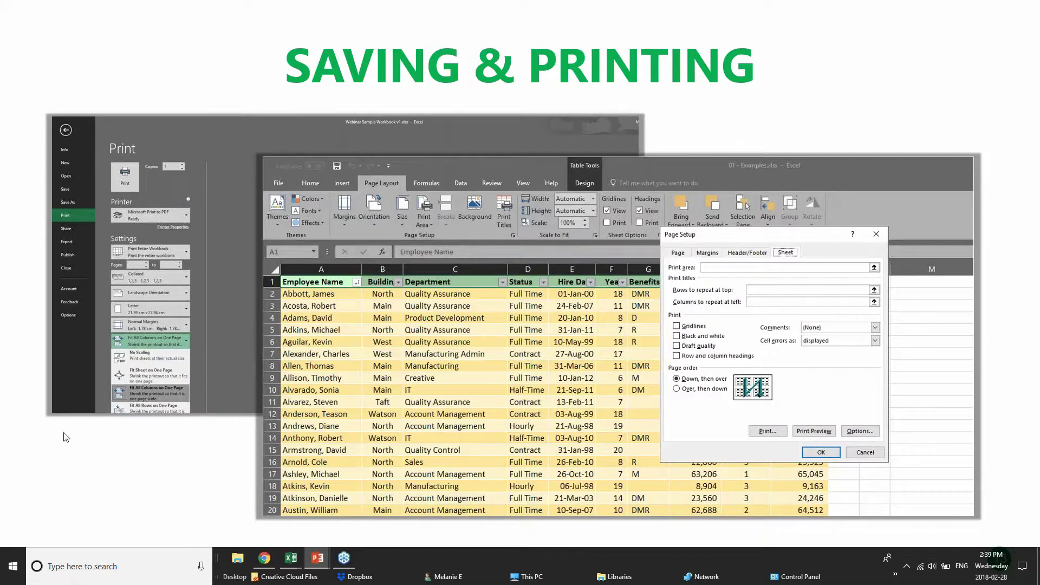
# - Return to pivotTables.xlsx and scroll its split PivotChart sheet
pyautogui.moveTo(295, 553)
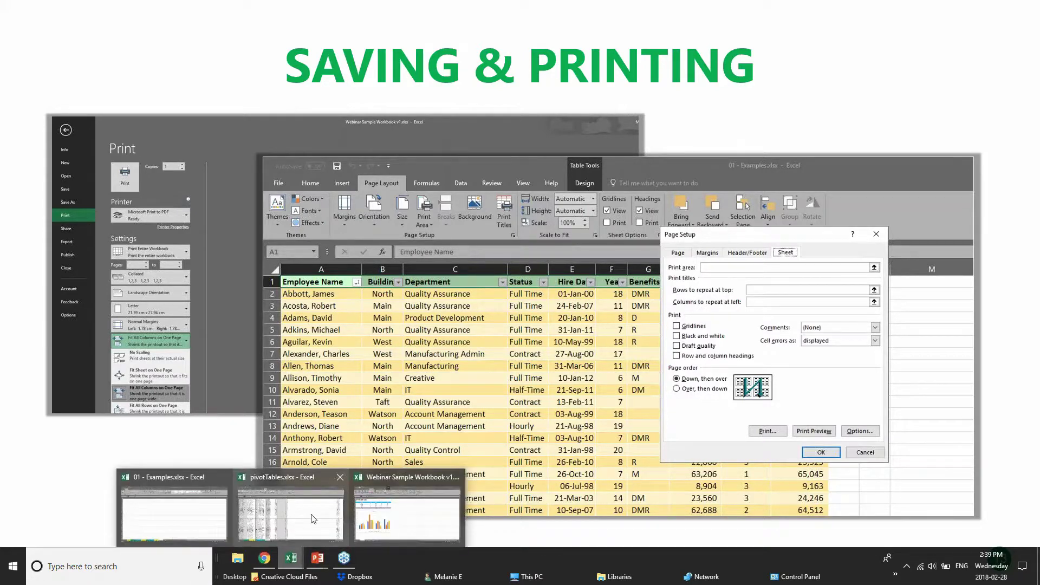
pyautogui.click(314, 517)
pyautogui.scroll(-11, 255, 487)
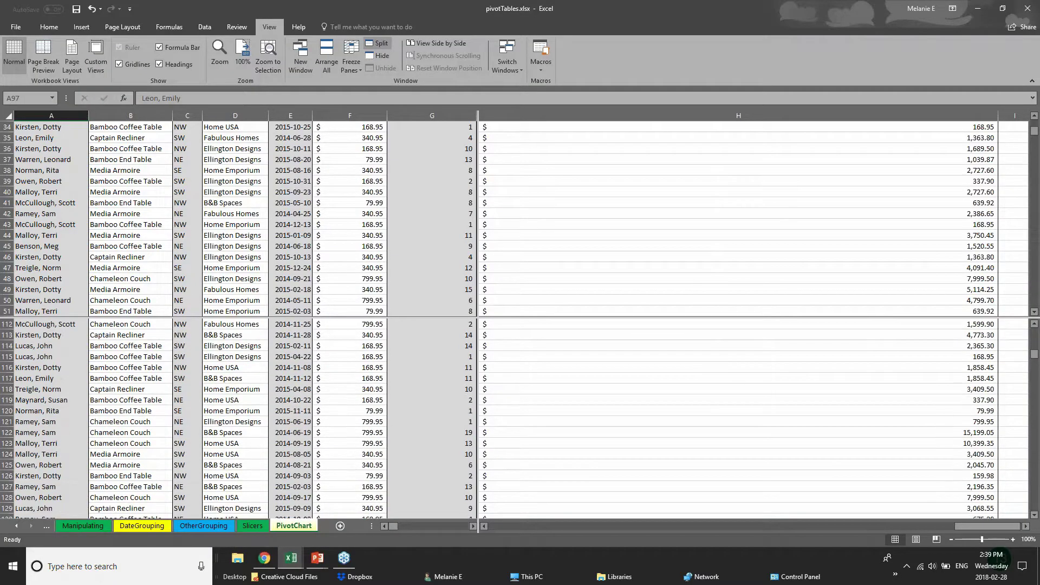
# - Cycle through the OtherGrouping, DateGrouping and Manipulating sheets
pyautogui.click(207, 526)
pyautogui.click(142, 526)
pyautogui.click(97, 527)
# - Bring 01 - Examples.xlsx to the front and show its 2017 Budget sheet
pyautogui.click(301, 564)
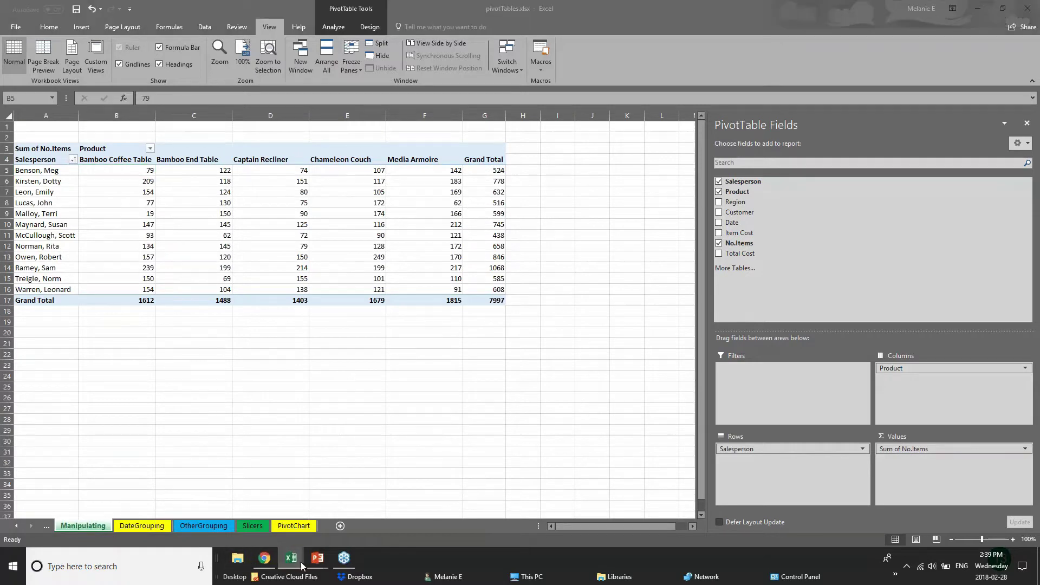
pyautogui.click(194, 506)
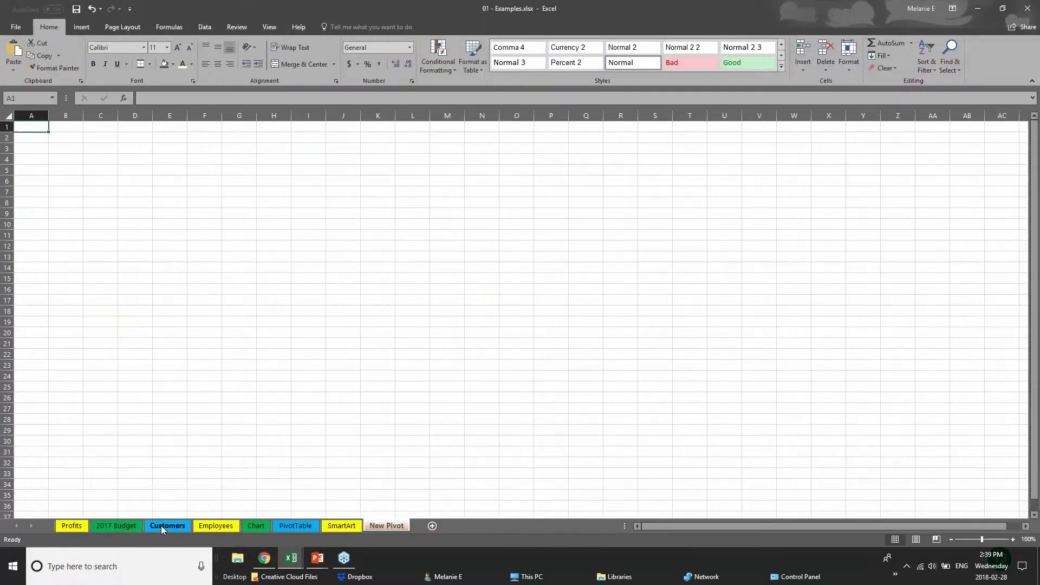
pyautogui.click(161, 526)
pyautogui.click(116, 525)
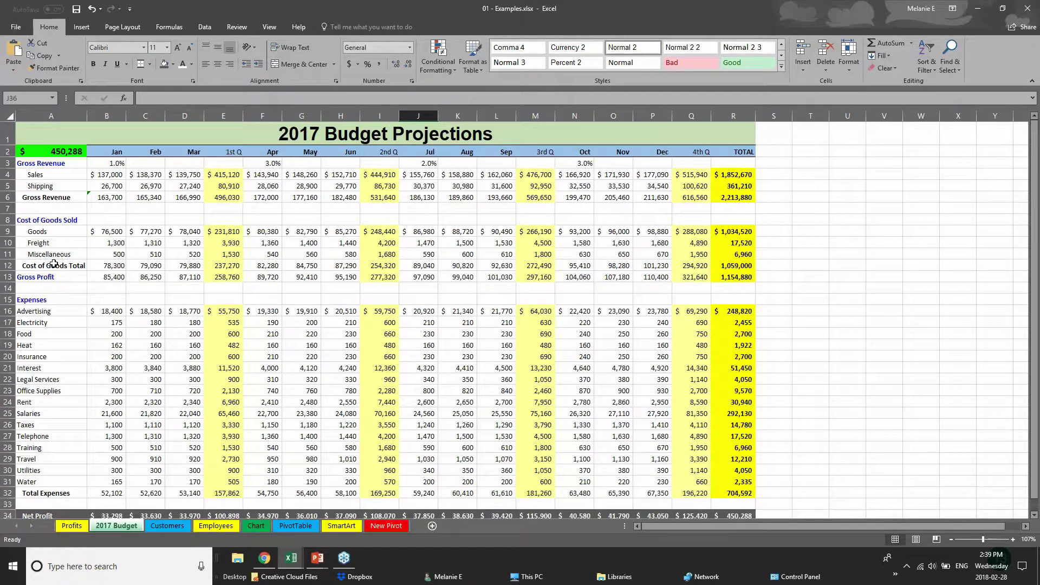
# - Save 01 - Examples.xlsx, look over the Save As locations, then show the 2017 Budget print preview
pyautogui.click(14, 28)
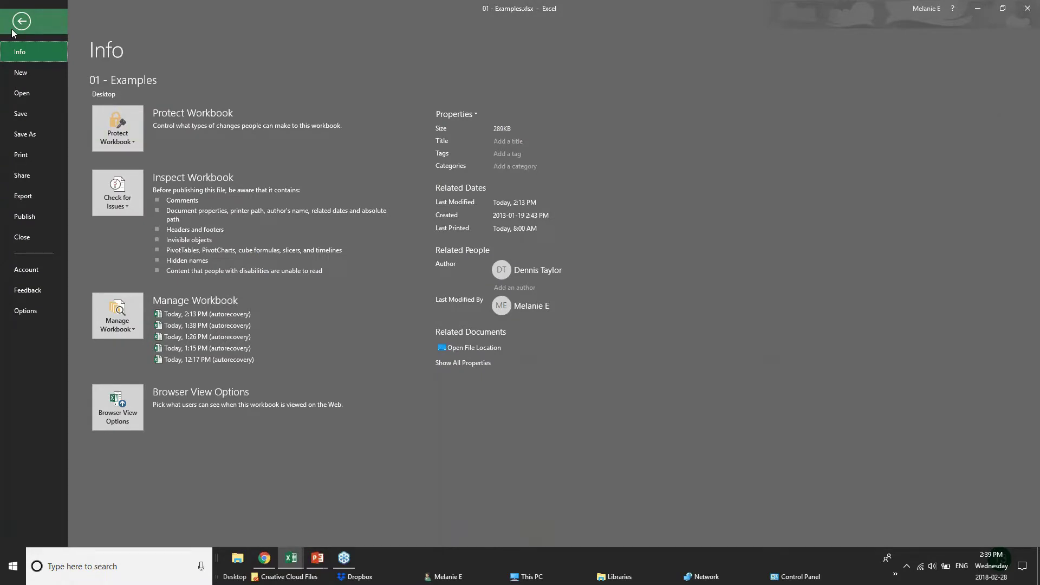
pyautogui.click(43, 116)
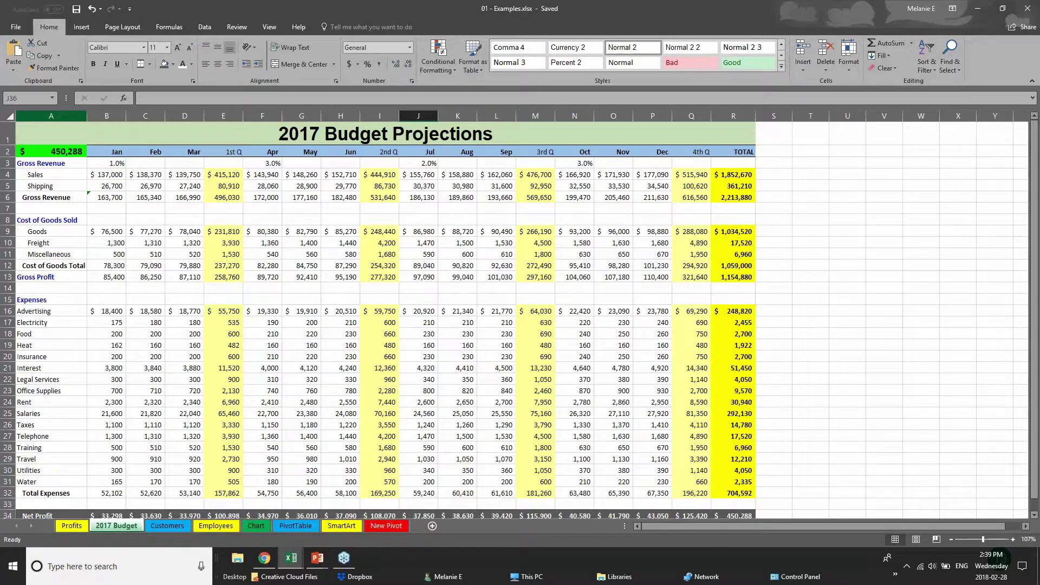
pyautogui.click(15, 27)
pyautogui.click(26, 142)
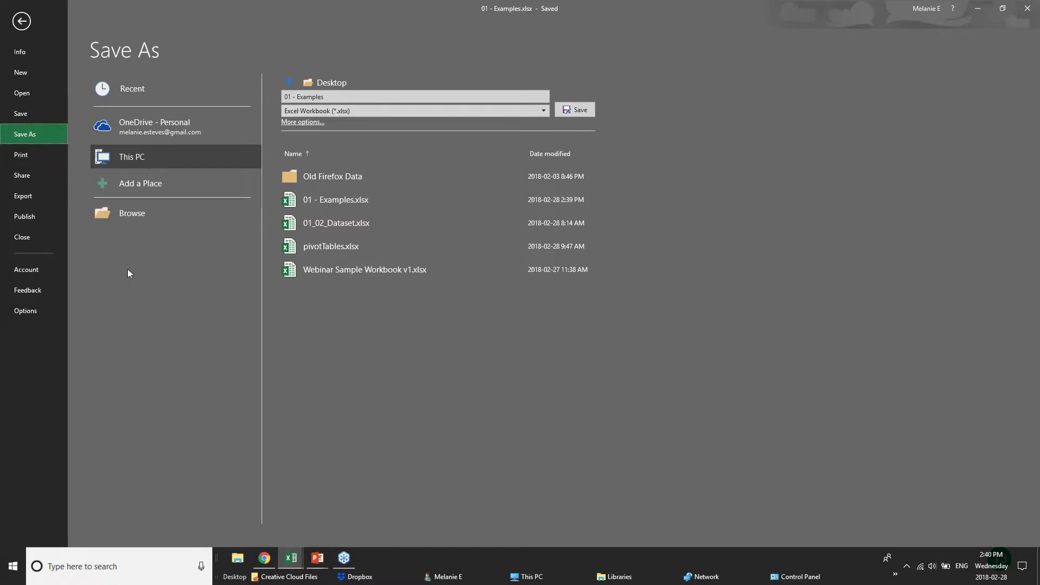
pyautogui.click(21, 154)
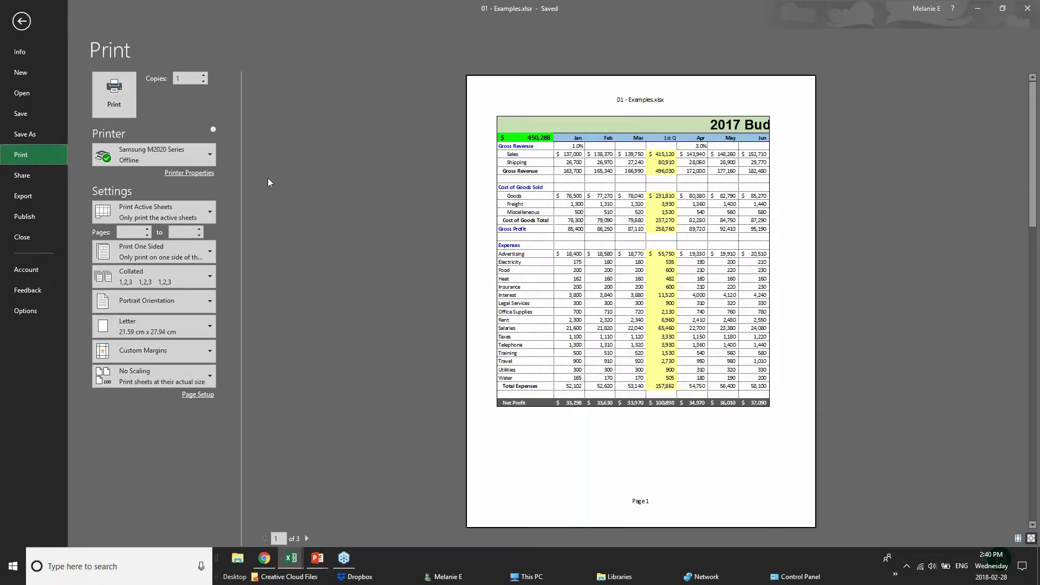
# - Choose Microsoft Print to PDF as the printer
pyautogui.moveTo(190, 157)
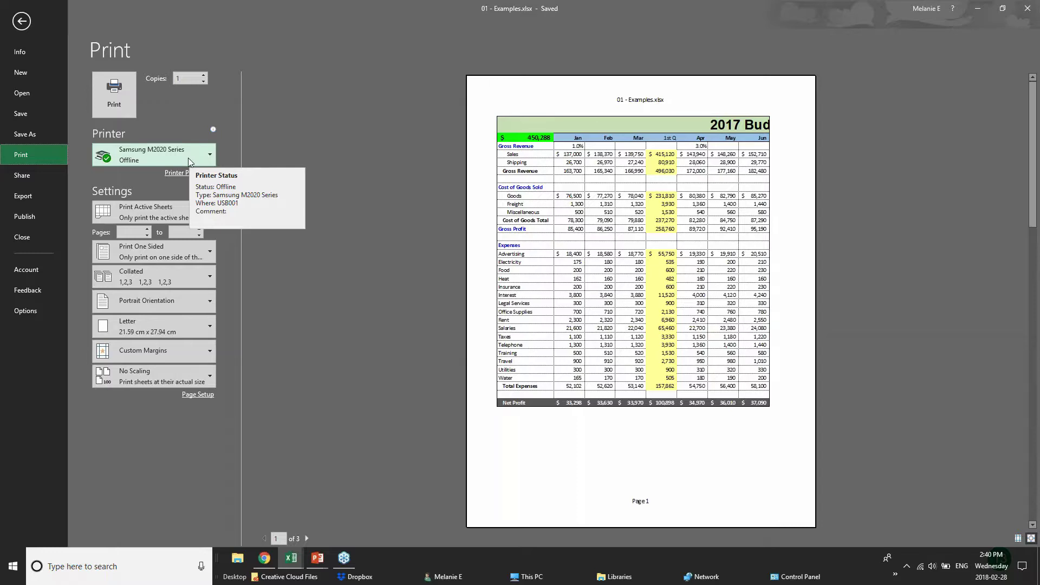
pyautogui.click(189, 158)
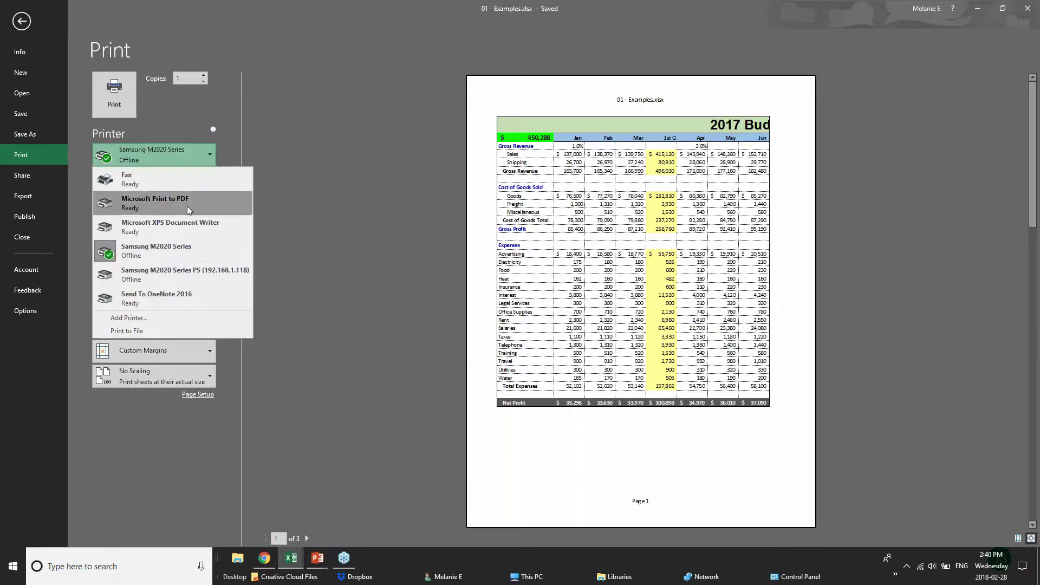
pyautogui.click(187, 206)
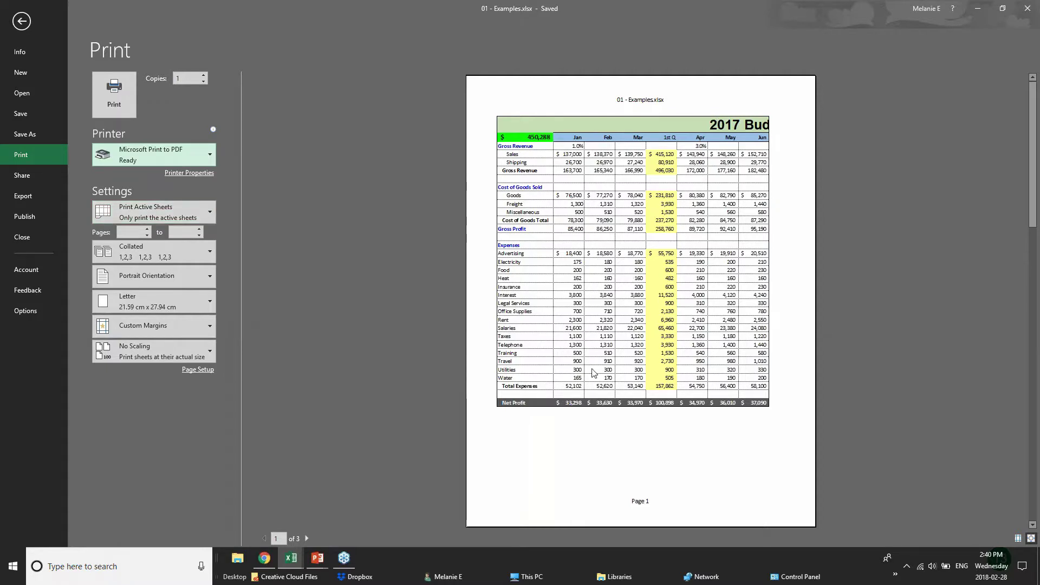
# - Page through the preview back to page 1 and switch the printout to Landscape orientation
pyautogui.click(307, 539)
pyautogui.click(307, 539)
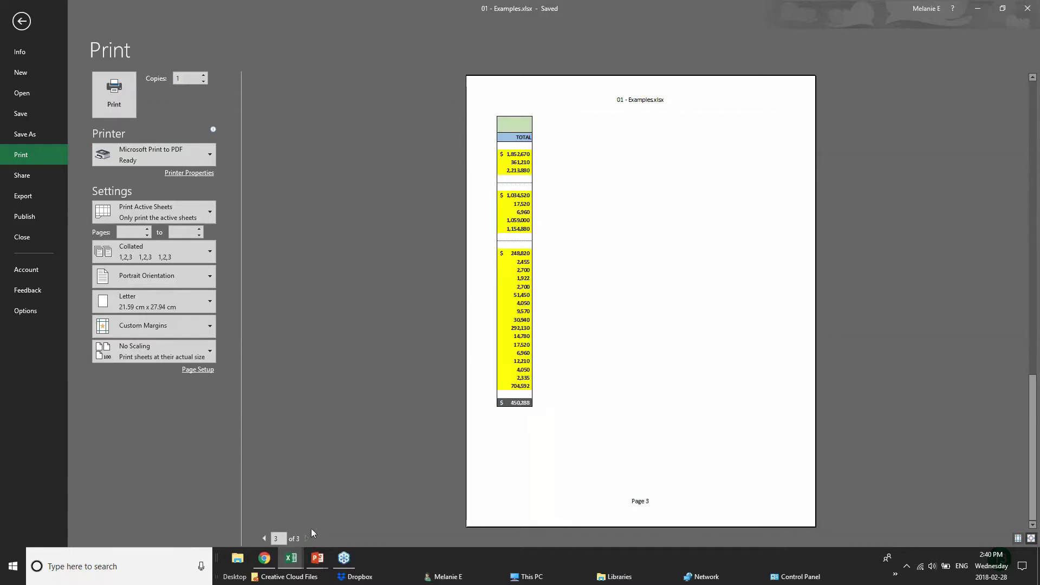
pyautogui.click(263, 539)
pyautogui.press('Return')
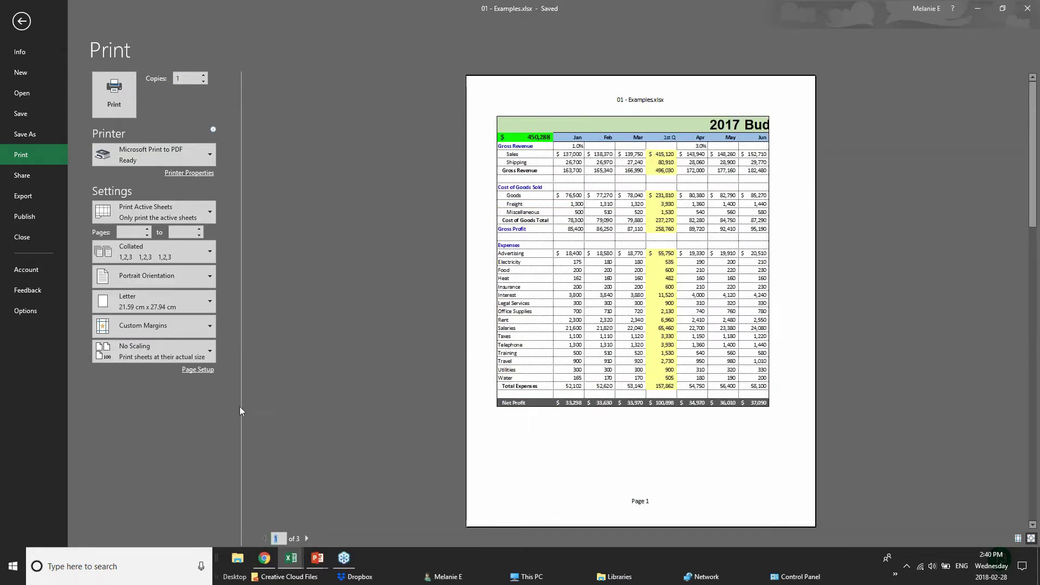
pyautogui.click(197, 278)
pyautogui.click(190, 325)
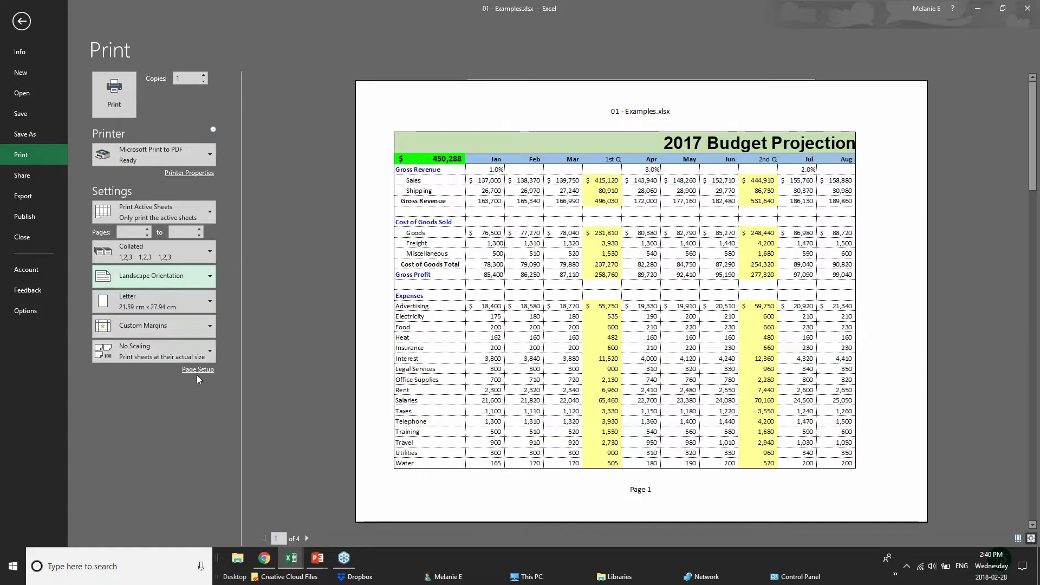
# - Try Print Selection, then go back to printing the active sheets
pyautogui.click(208, 208)
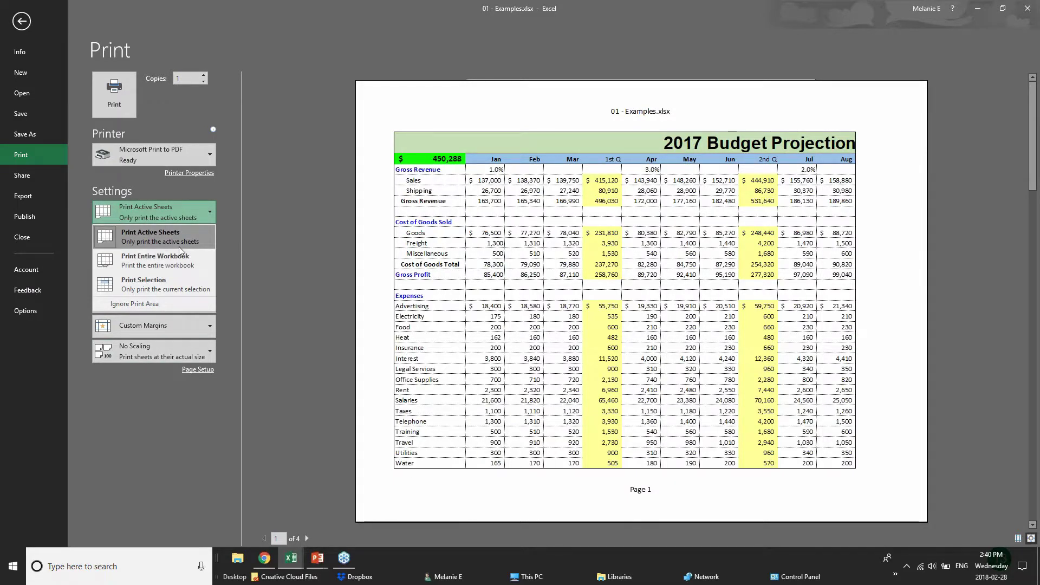
pyautogui.click(180, 283)
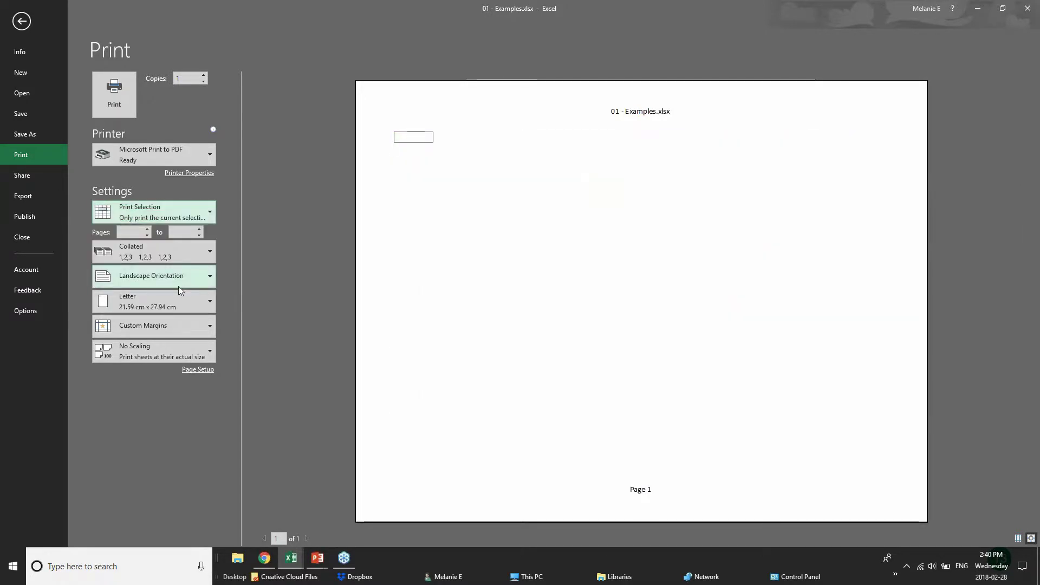
pyautogui.click(187, 209)
pyautogui.click(173, 244)
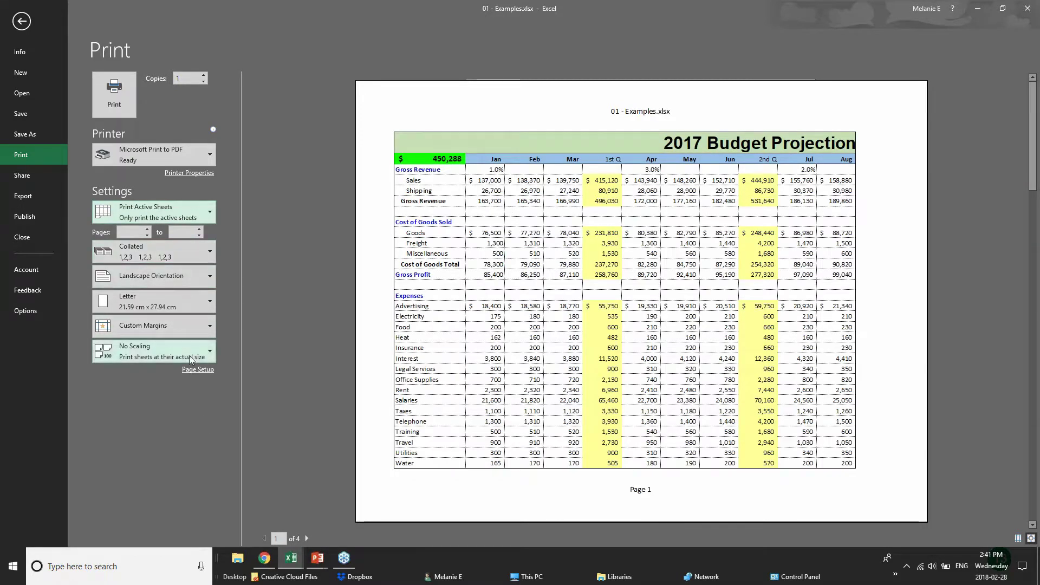
# - Apply Narrow margins so Jan through 3rd Q fit on page 1, and open Page Setup
pyautogui.click(202, 324)
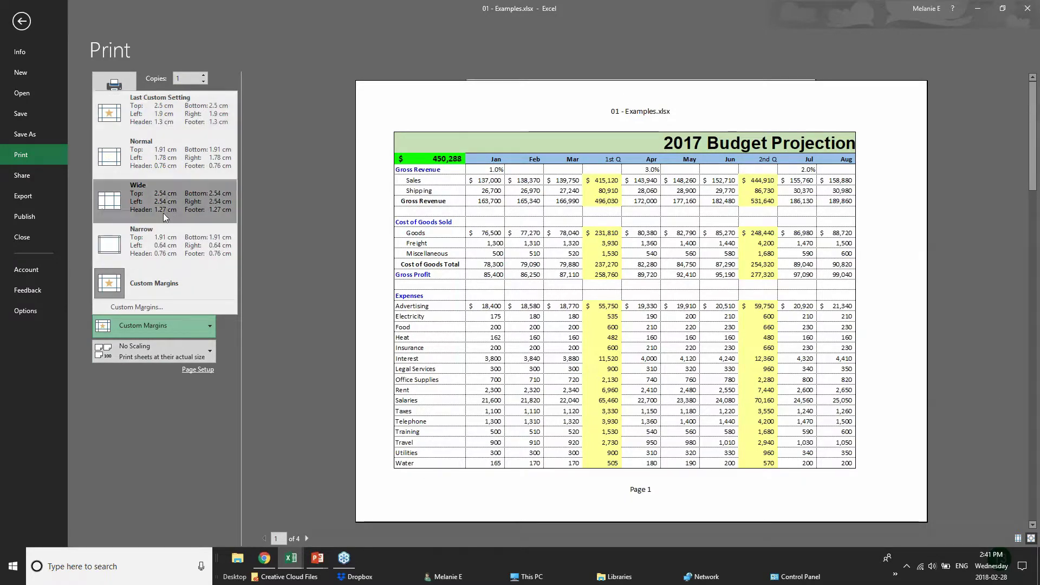
pyautogui.click(169, 248)
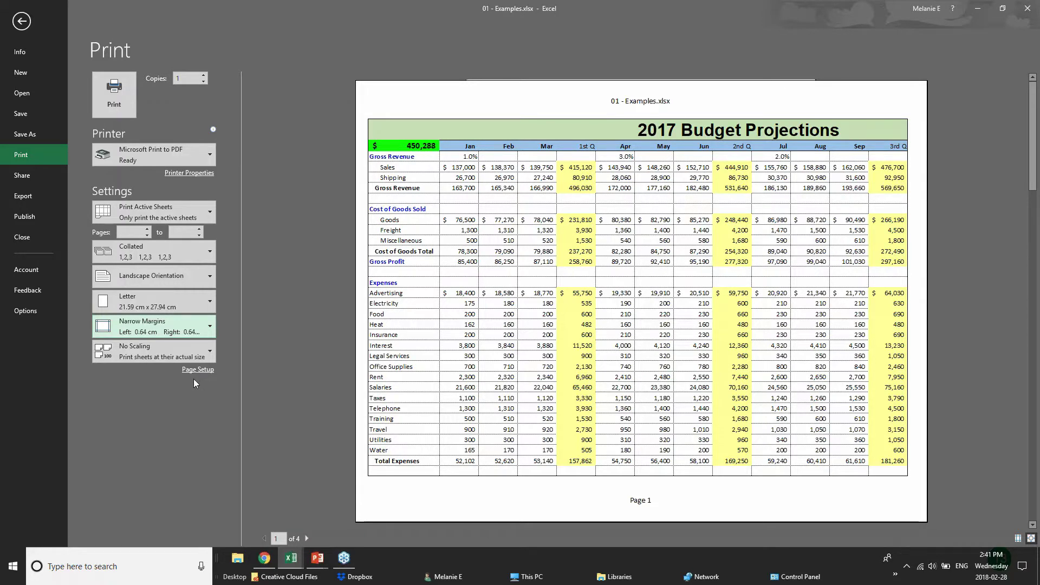
pyautogui.click(195, 373)
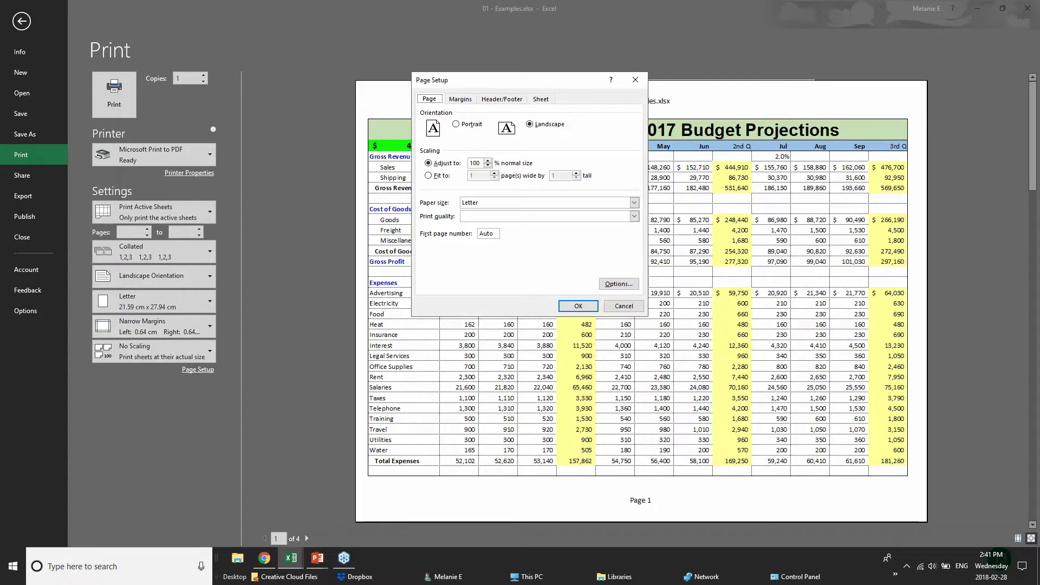
# - Try print scaling values, then switch to fitting the printout to a set page count
pyautogui.click(488, 165)
pyautogui.click(488, 165)
pyautogui.click(488, 161)
pyautogui.click(434, 178)
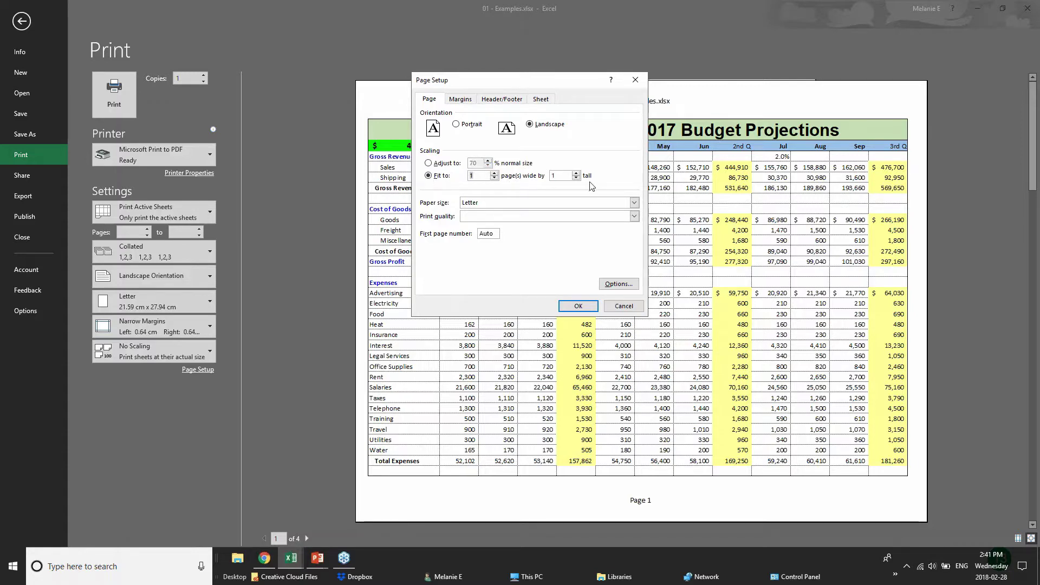
# - Write a custom header: 'BUDGET PRODECTIONS' on the left, 'CONFIDENTIAL' replacing the centre file-name code
pyautogui.click(466, 102)
pyautogui.click(499, 102)
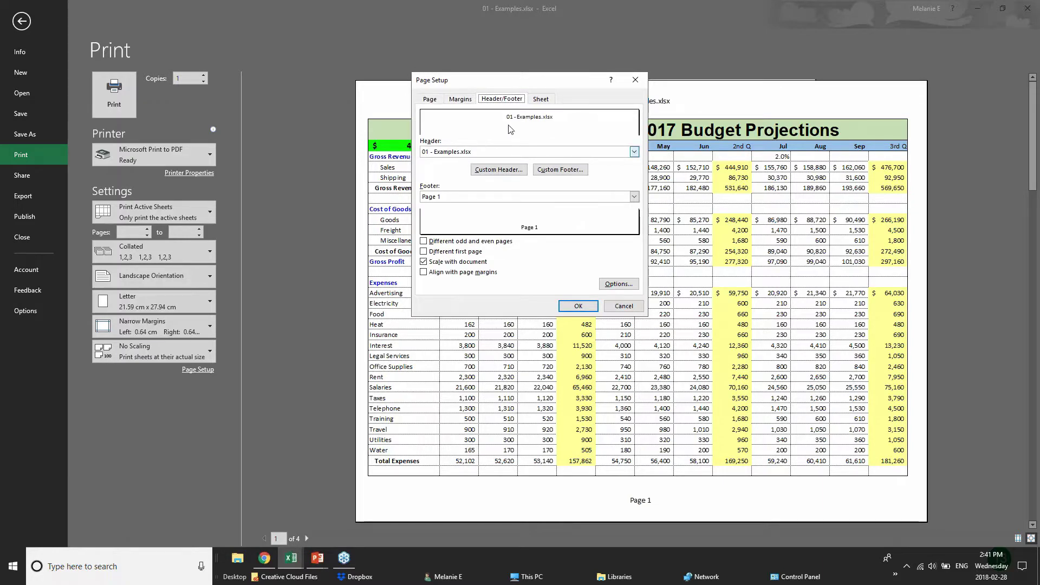
pyautogui.click(487, 156)
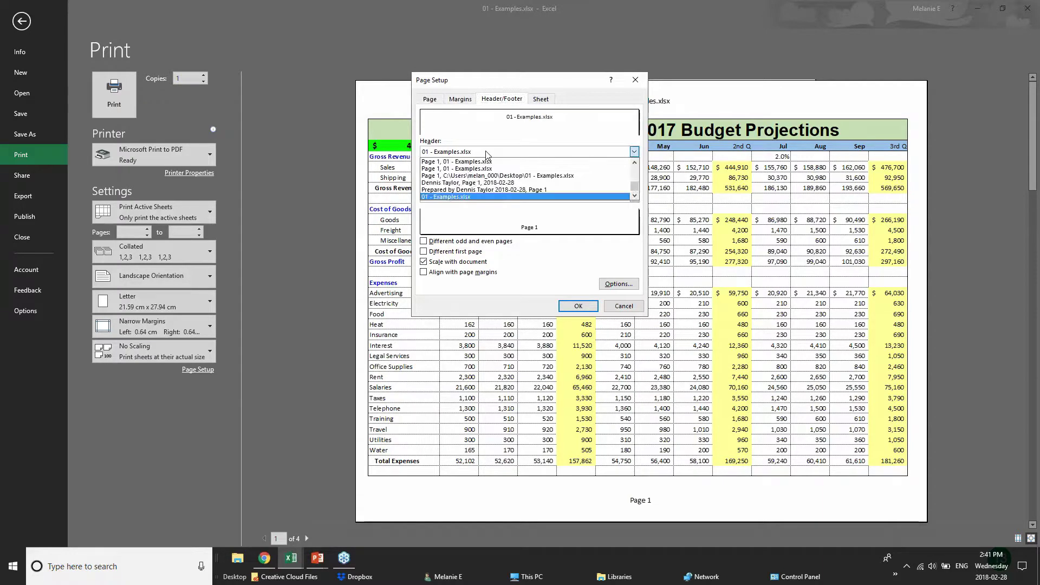
pyautogui.click(487, 156)
pyautogui.click(493, 173)
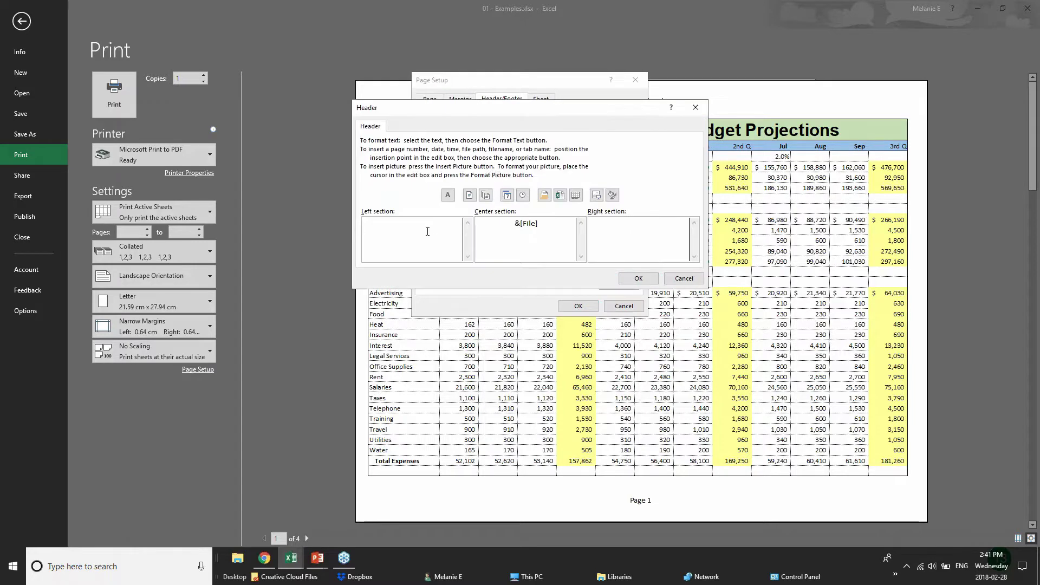
pyautogui.write('BUDG')
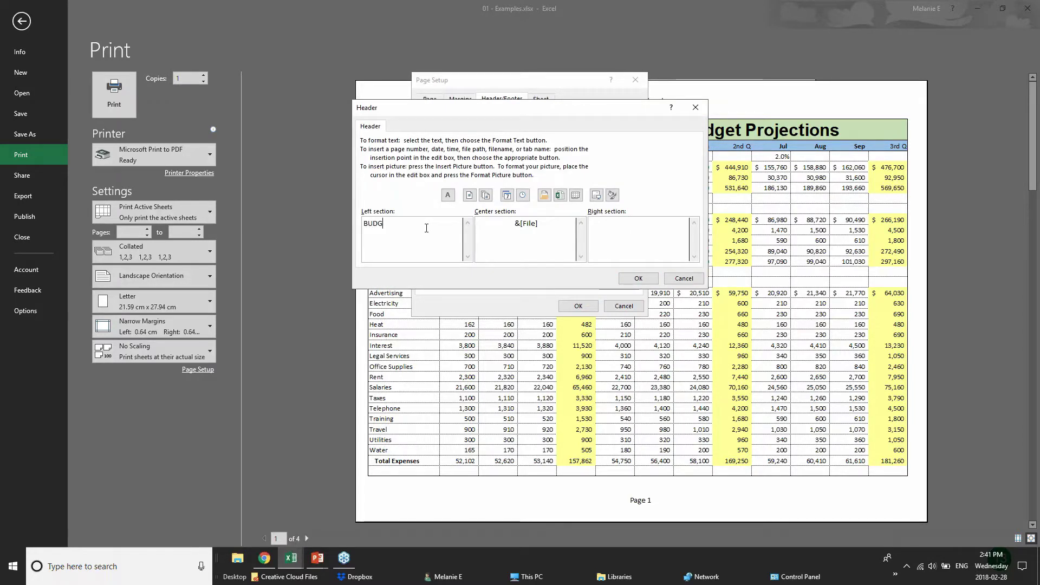
pyautogui.write('ET PROD')
pyautogui.write('ECTIONS')
pyautogui.moveTo(538, 223); pyautogui.dragTo(477, 223)
pyautogui.write('CONFIDENTIAL')
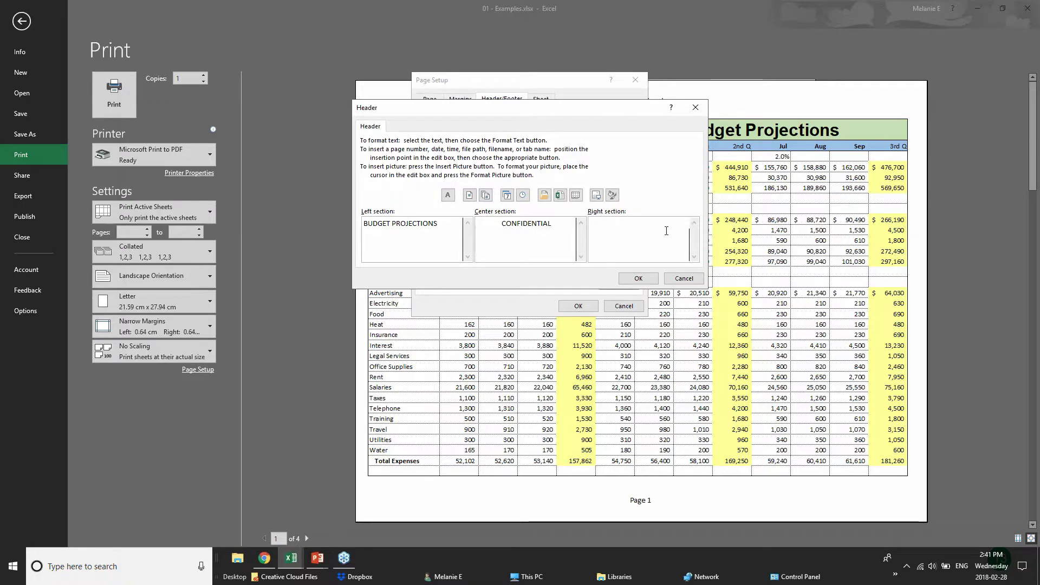
pyautogui.click(639, 278)
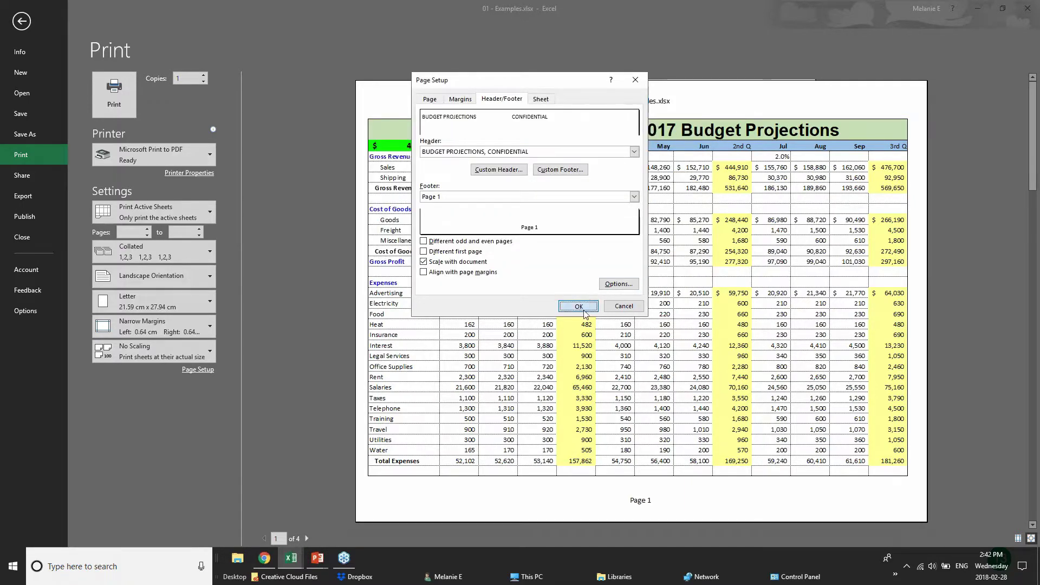
# - Close Page Setup, return to the PowerPoint slide show and advance to the SHARING & SECURITY slide
pyautogui.click(579, 307)
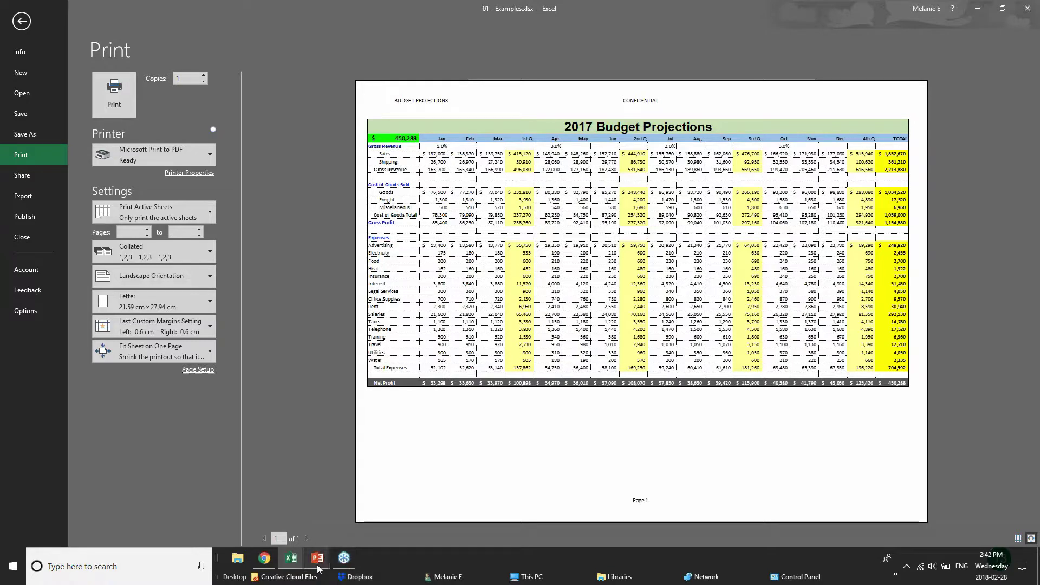
pyautogui.moveTo(318, 568)
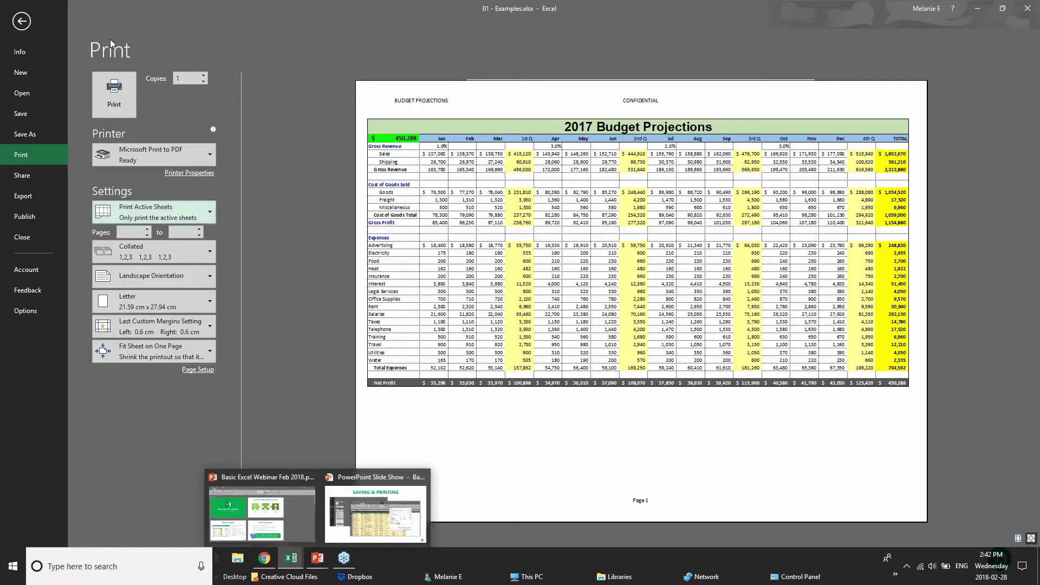
pyautogui.click(319, 567)
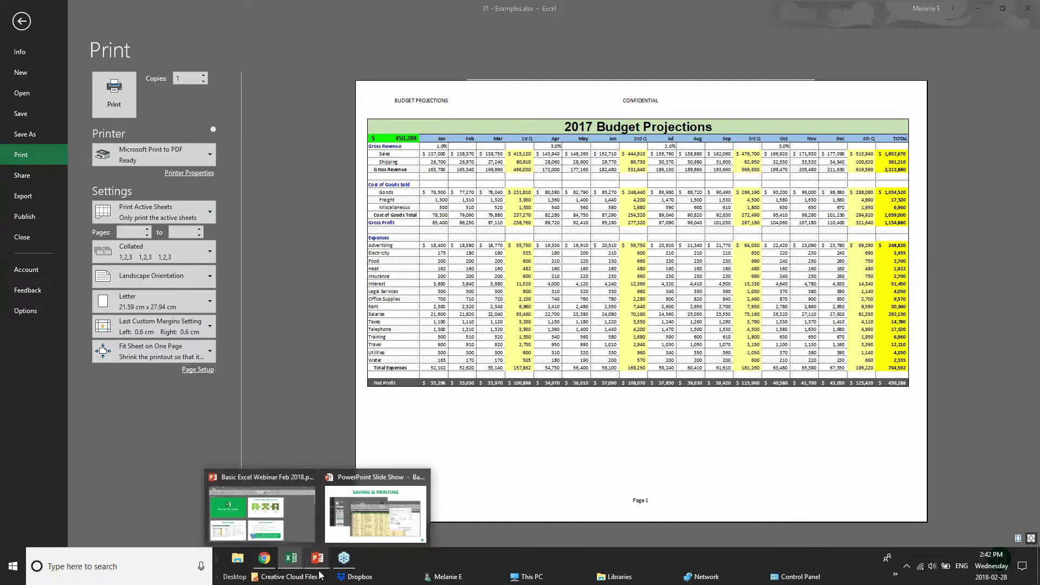
pyautogui.click(375, 513)
pyautogui.press('Right')
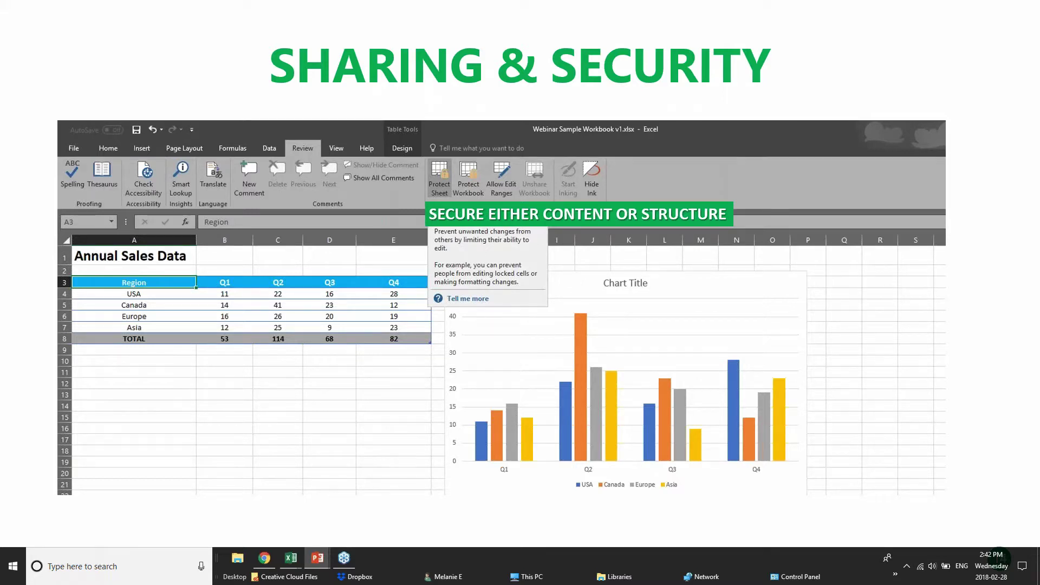
# - Switch from the slide show to the Excel workbook and exit print preview to the 2017 Budget sheet
pyautogui.click(276, 560)
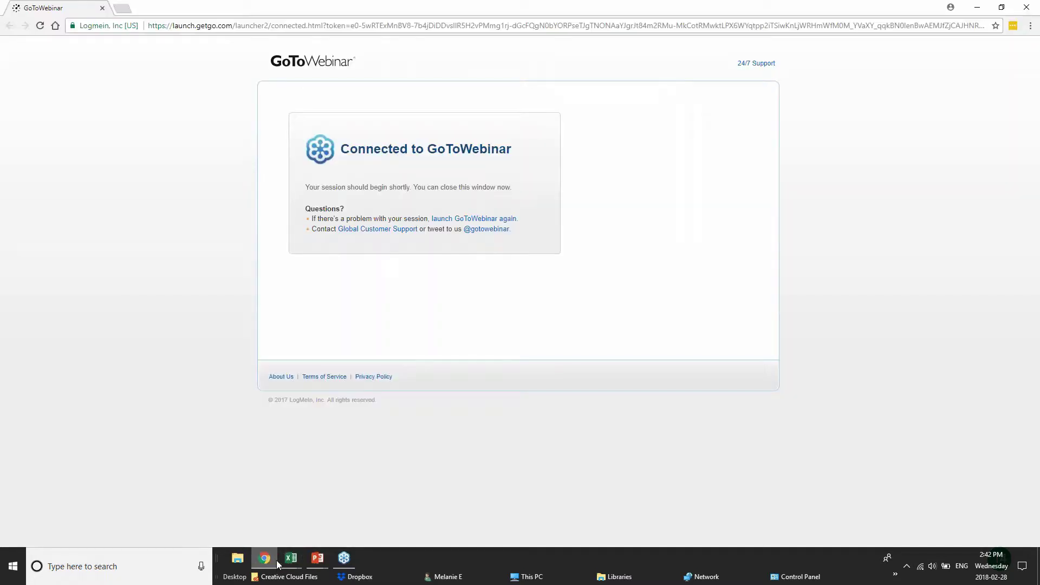
pyautogui.moveTo(291, 558)
pyautogui.click(173, 506)
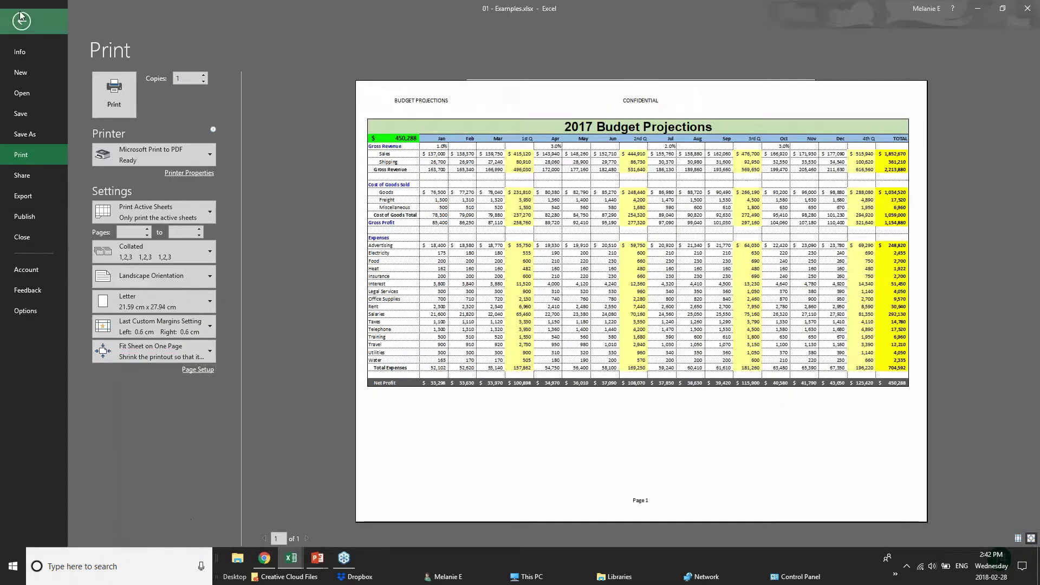
pyautogui.click(20, 16)
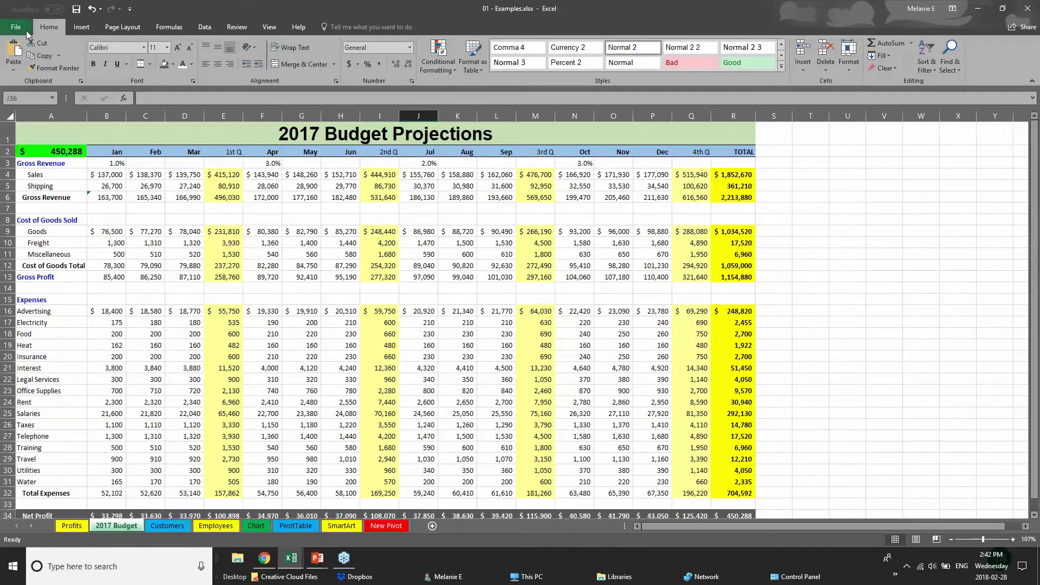
pyautogui.click(13, 29)
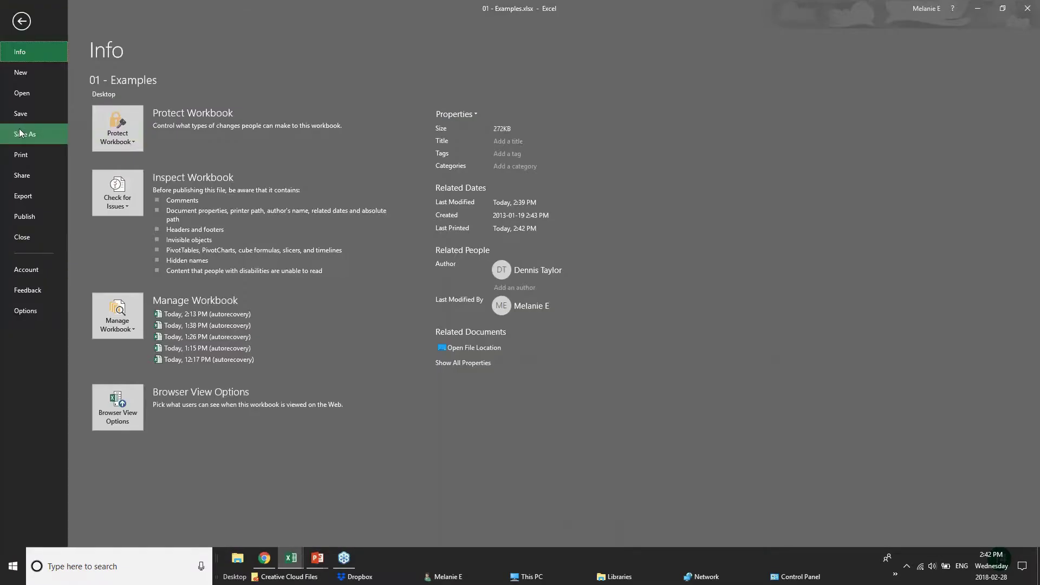
pyautogui.click(19, 133)
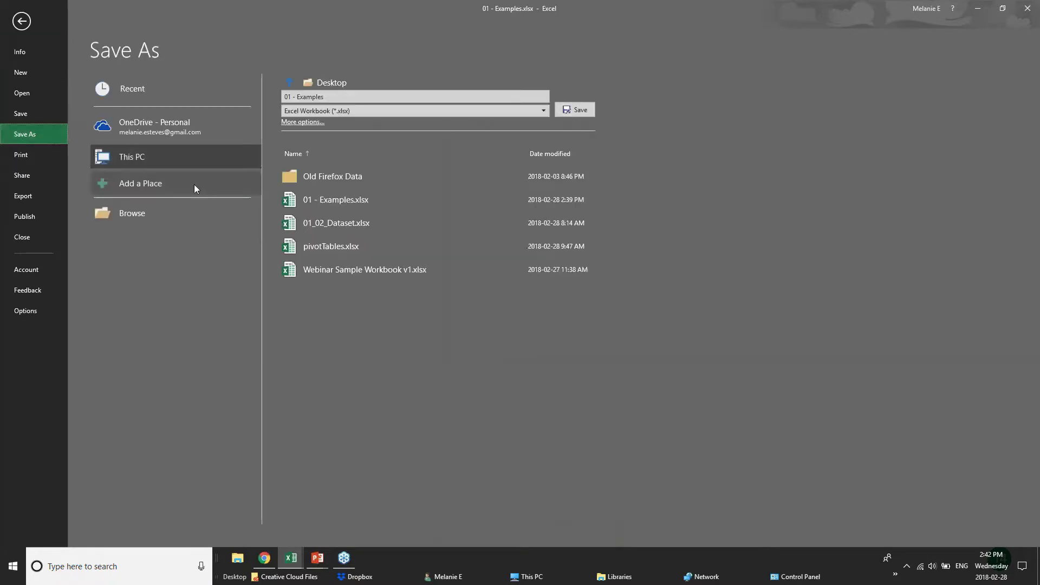
pyautogui.click(130, 132)
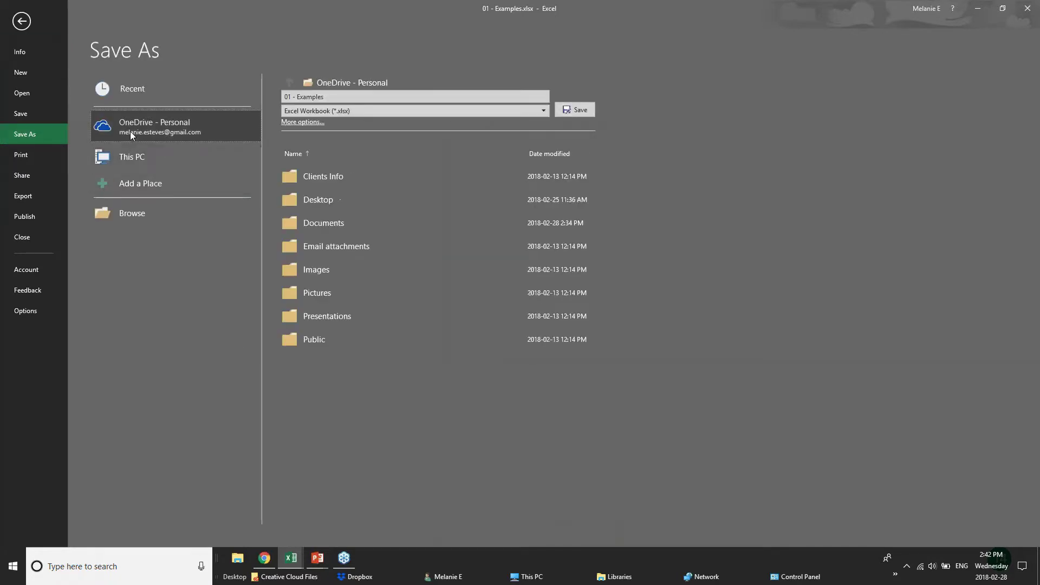
pyautogui.click(139, 158)
pyautogui.press('F12')
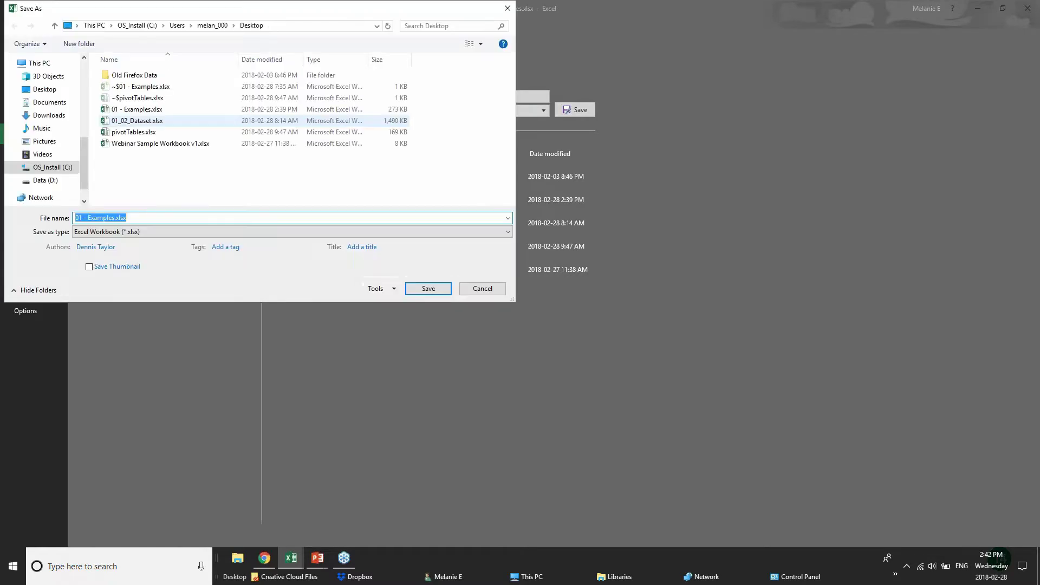
pyautogui.click(377, 291)
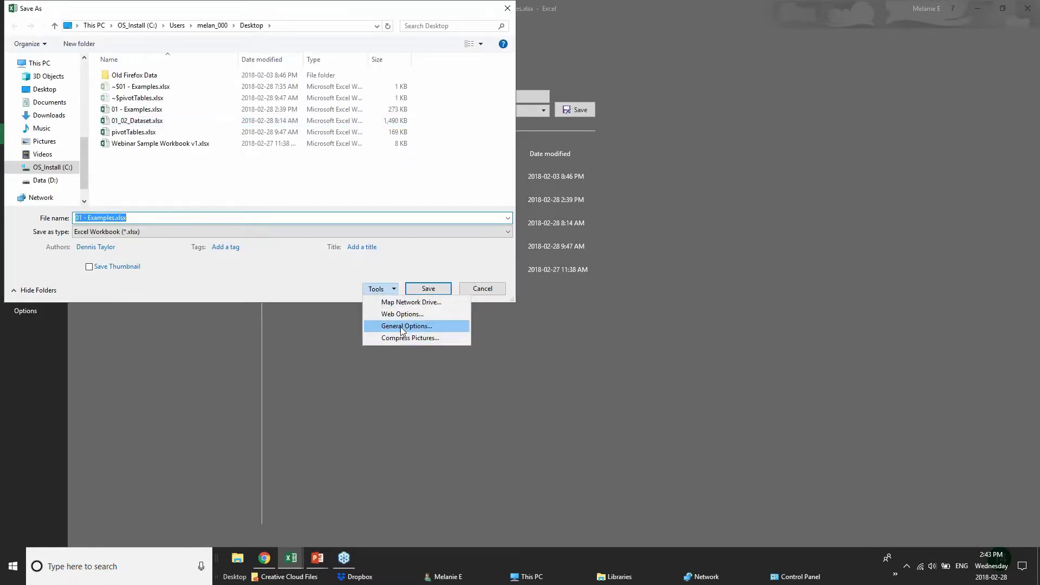
pyautogui.click(401, 325)
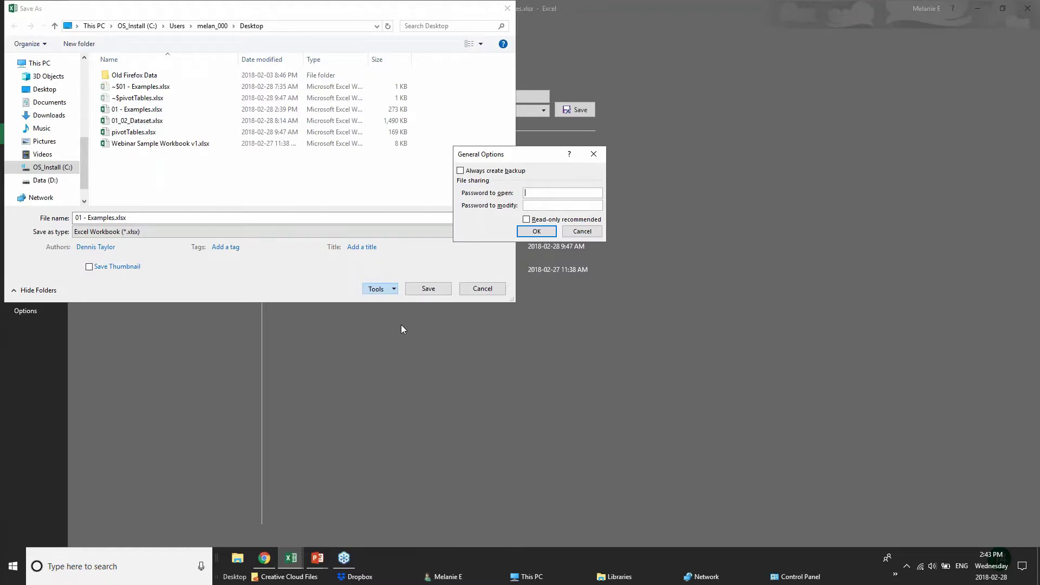
pyautogui.click(582, 231)
pyautogui.click(482, 288)
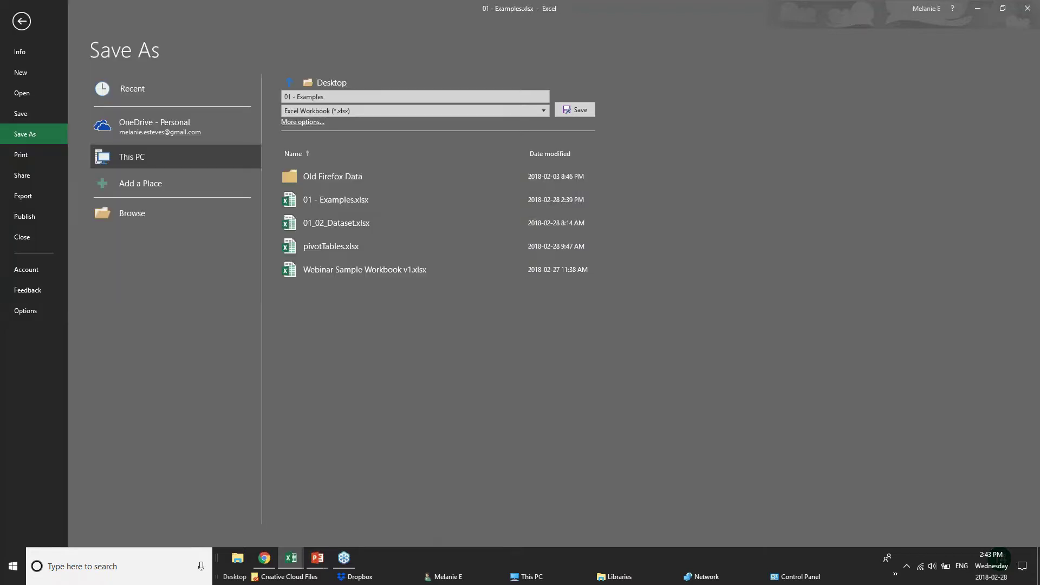
pyautogui.click(15, 19)
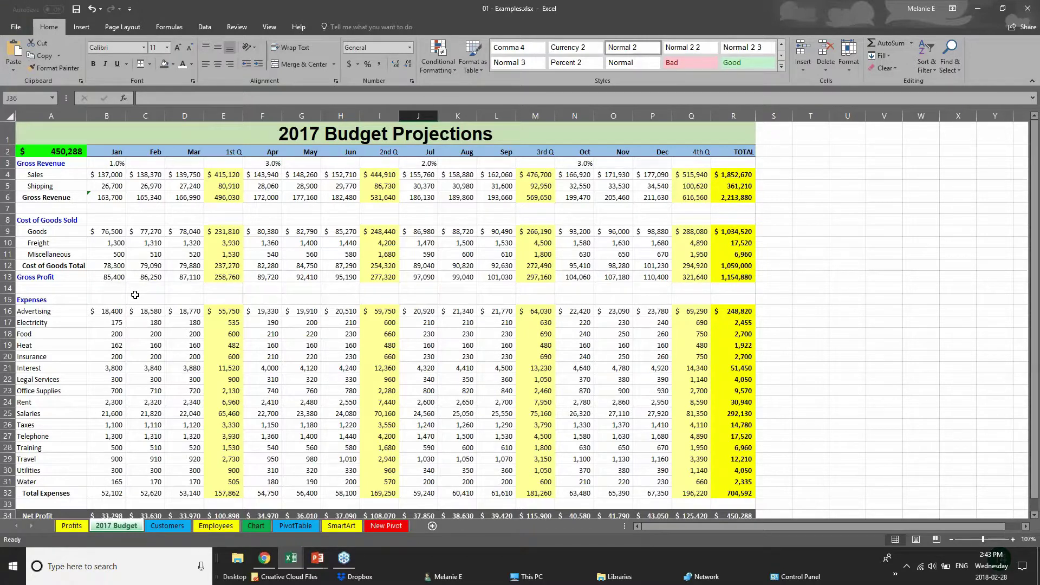
# - Inspect the 1st Q cost of goods and gross profit formulas on the budget sheet
pyautogui.click(135, 296)
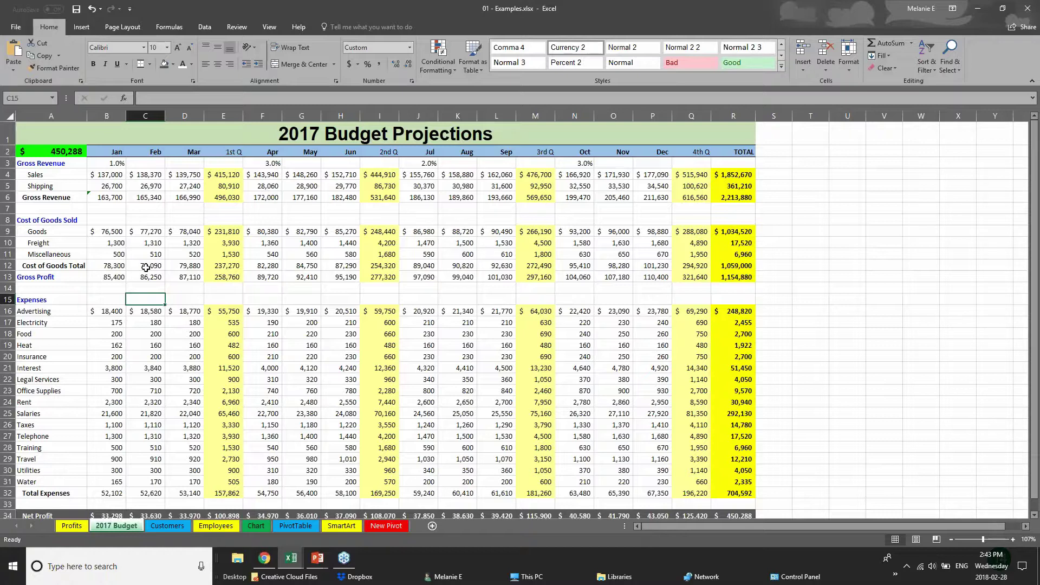
pyautogui.click(212, 261)
pyautogui.click(230, 276)
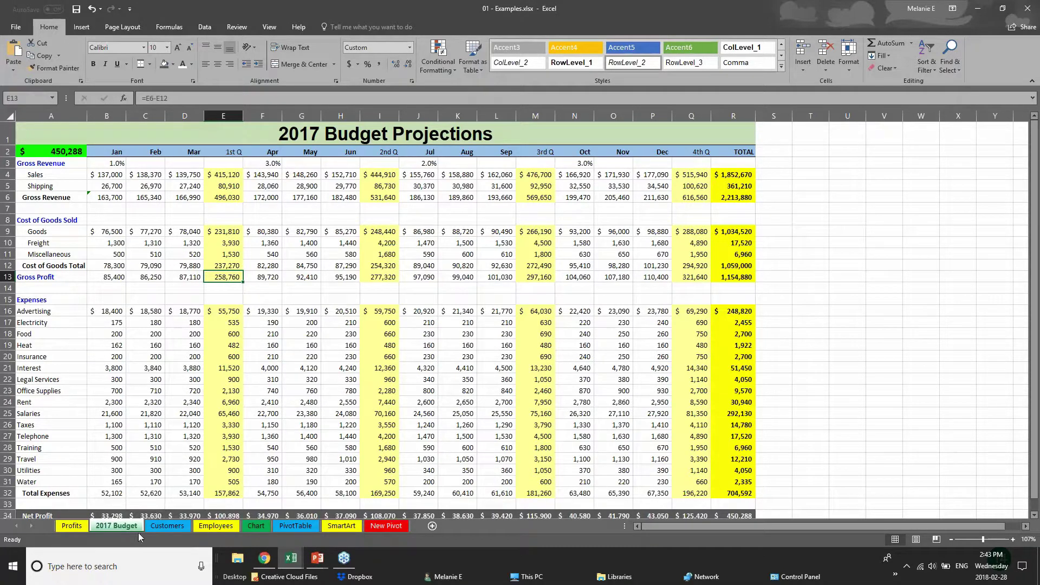
# - Switch to the Employees sheet and scroll up to the top of its table
pyautogui.click(154, 526)
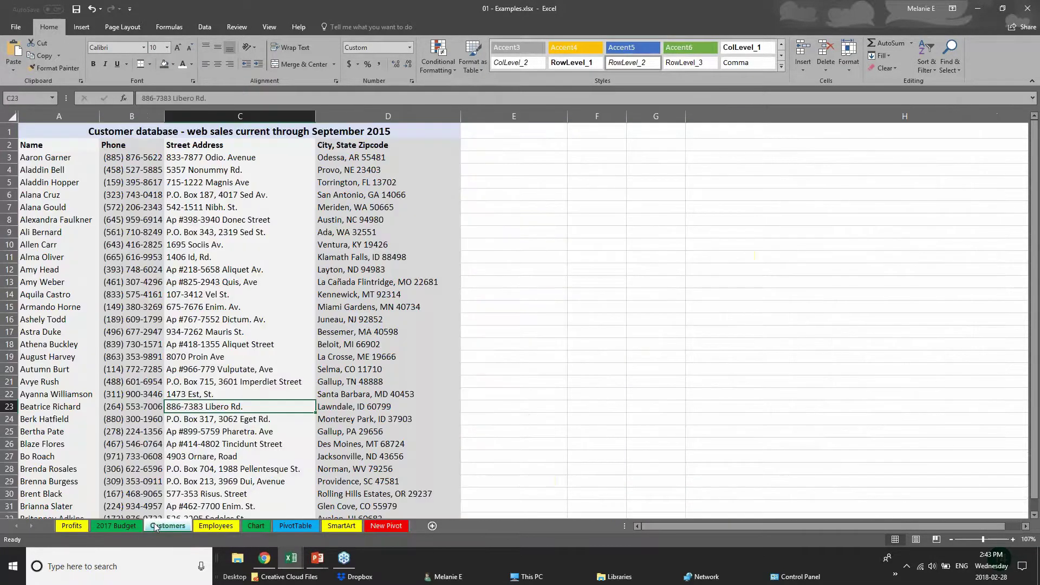
pyautogui.click(227, 528)
pyautogui.scroll(1, 223, 345)
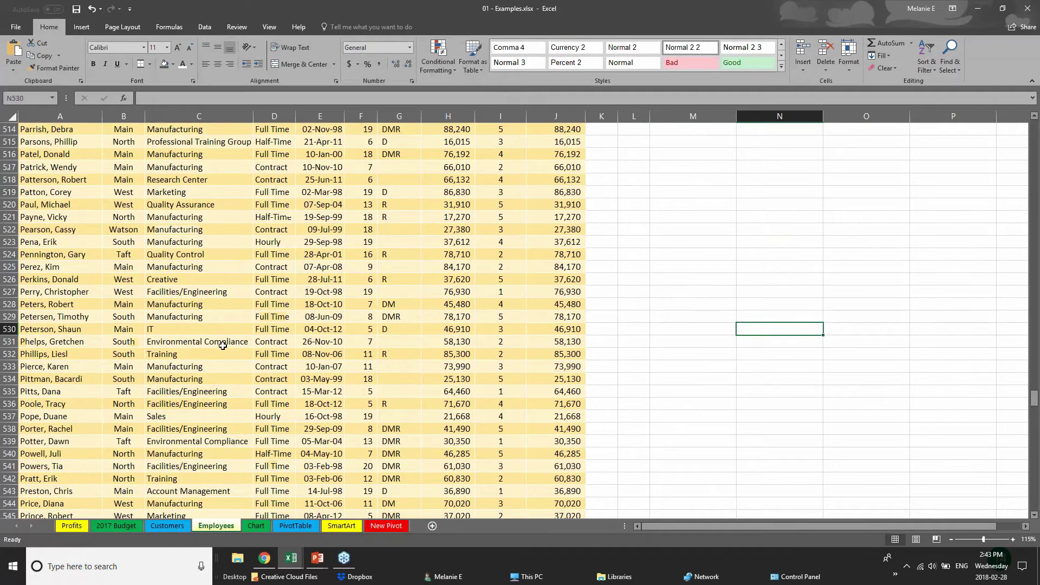
pyautogui.scroll(4, 224, 352)
pyautogui.moveTo(1035, 396); pyautogui.dragTo(1035, 125)
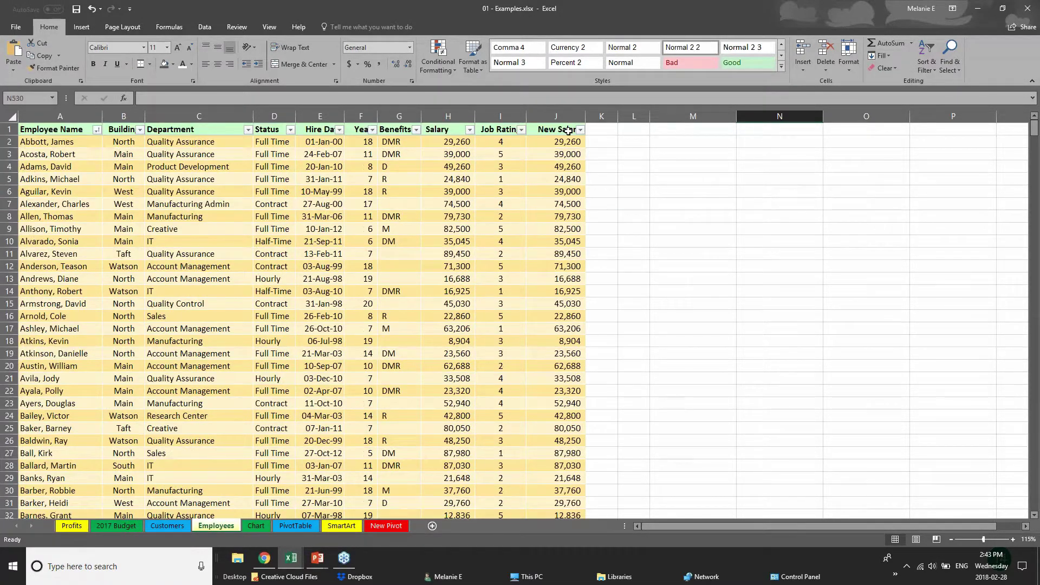
# - Inspect the Salary values and the New Salary formula =ROUND(H4*$L$1+H4,0)
pyautogui.click(448, 133)
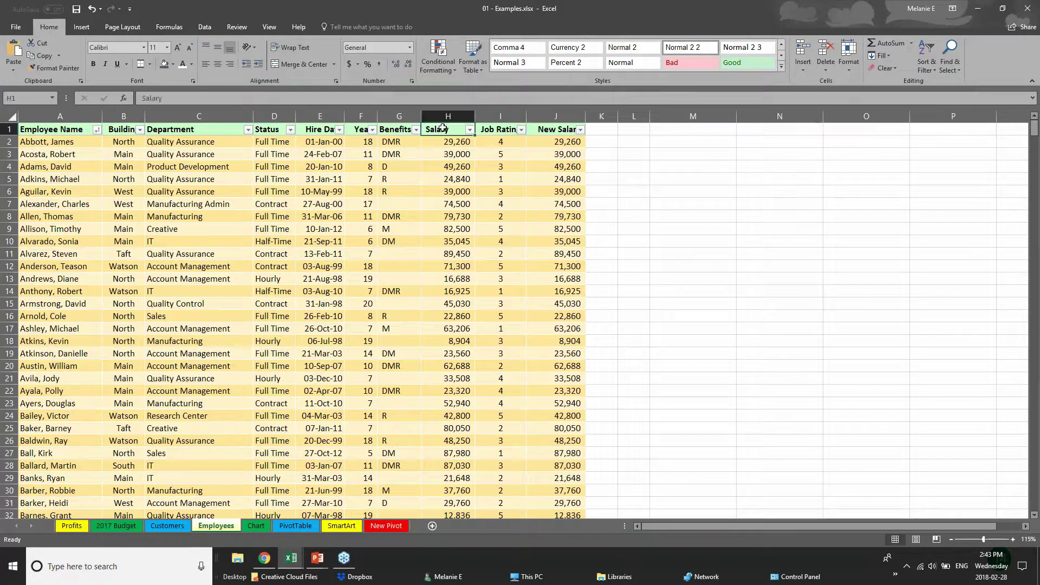
pyautogui.click(447, 144)
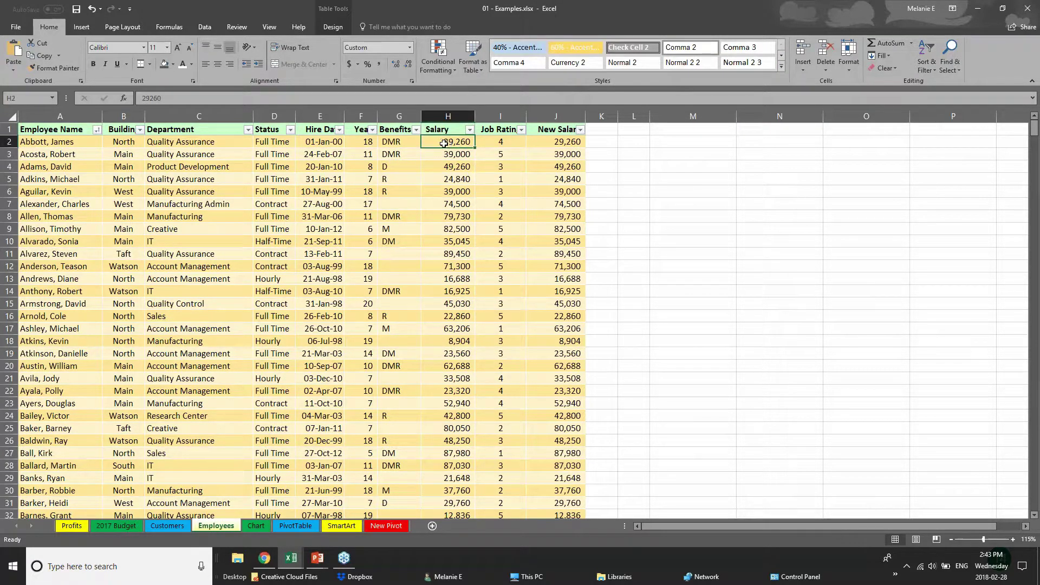
pyautogui.click(563, 141)
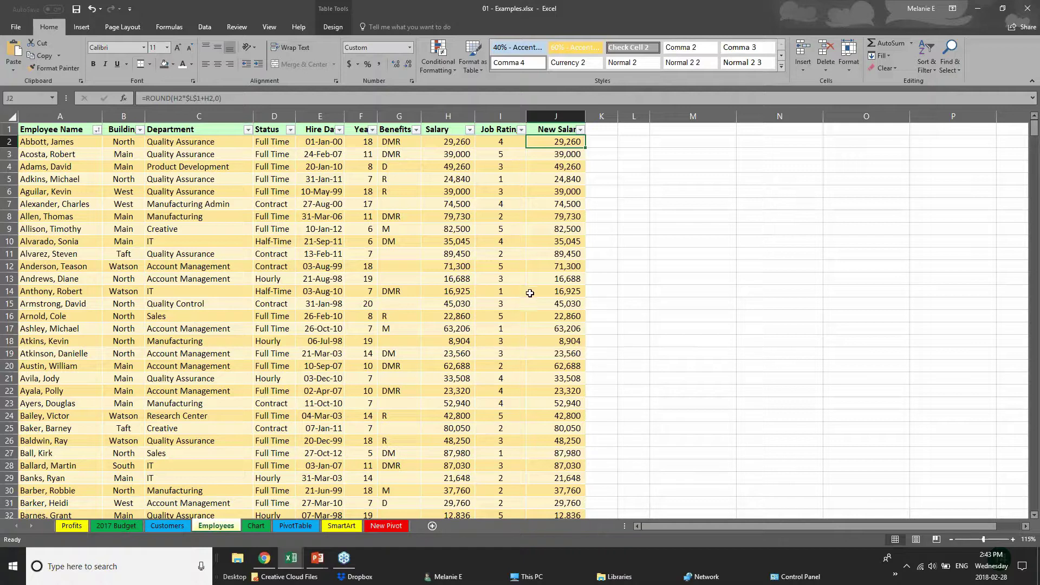
pyautogui.click(306, 345)
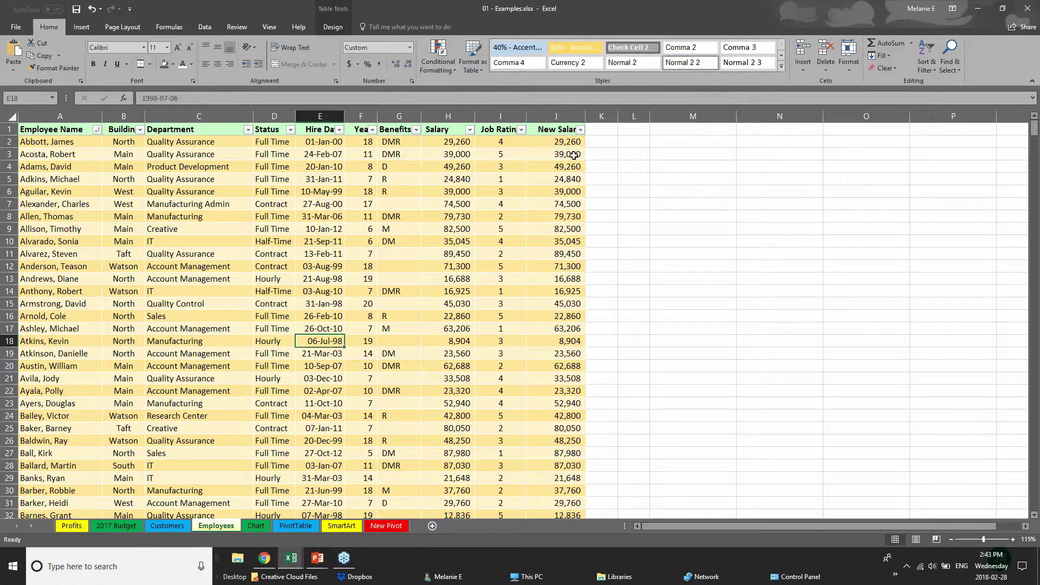
pyautogui.click(551, 131)
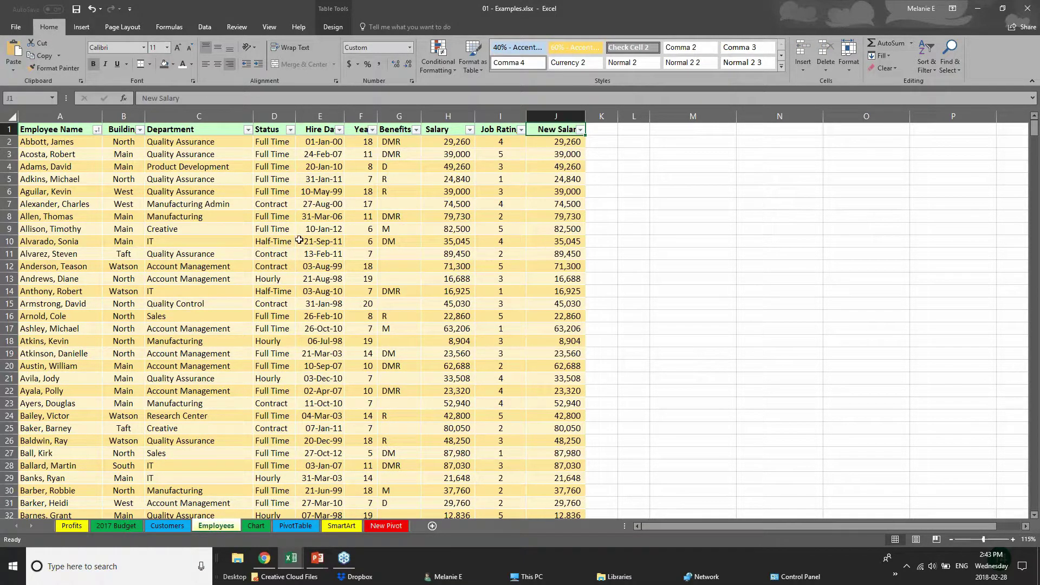
pyautogui.click(575, 143)
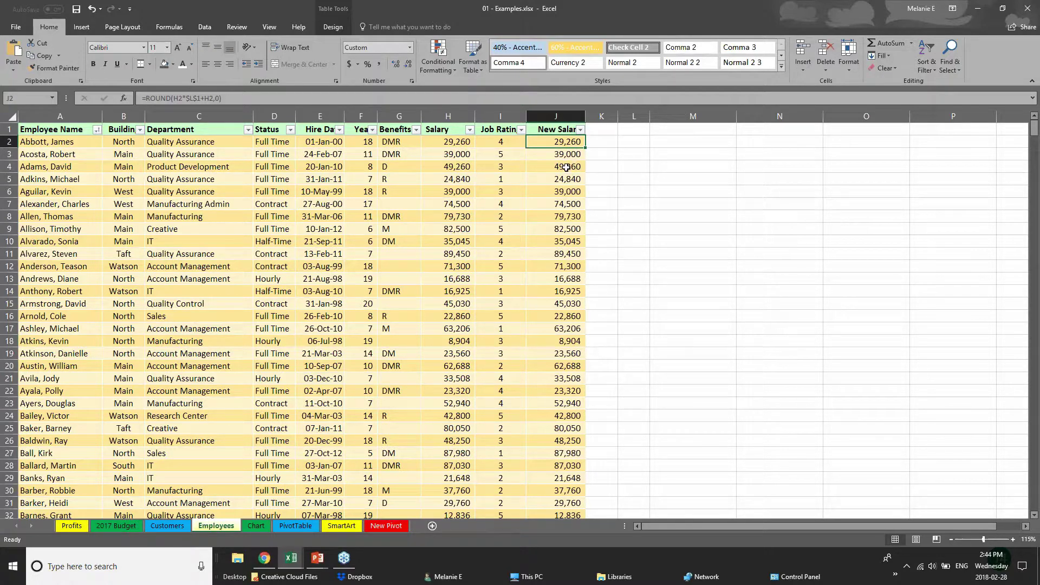
pyautogui.click(567, 164)
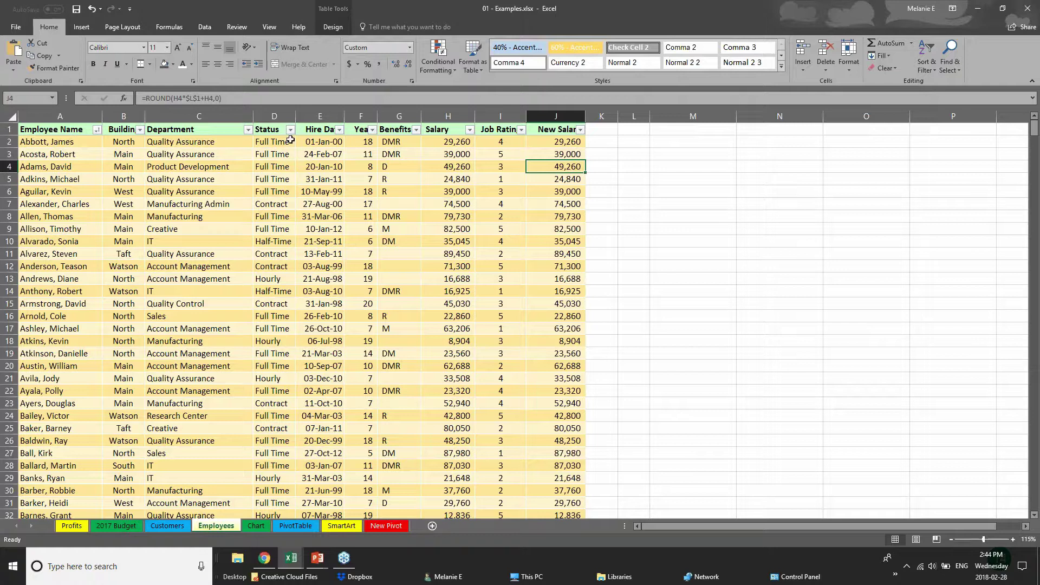
# - Browse the View, Data, Insert, Page Layout and Formulas tabs, ending on Review
pyautogui.click(268, 28)
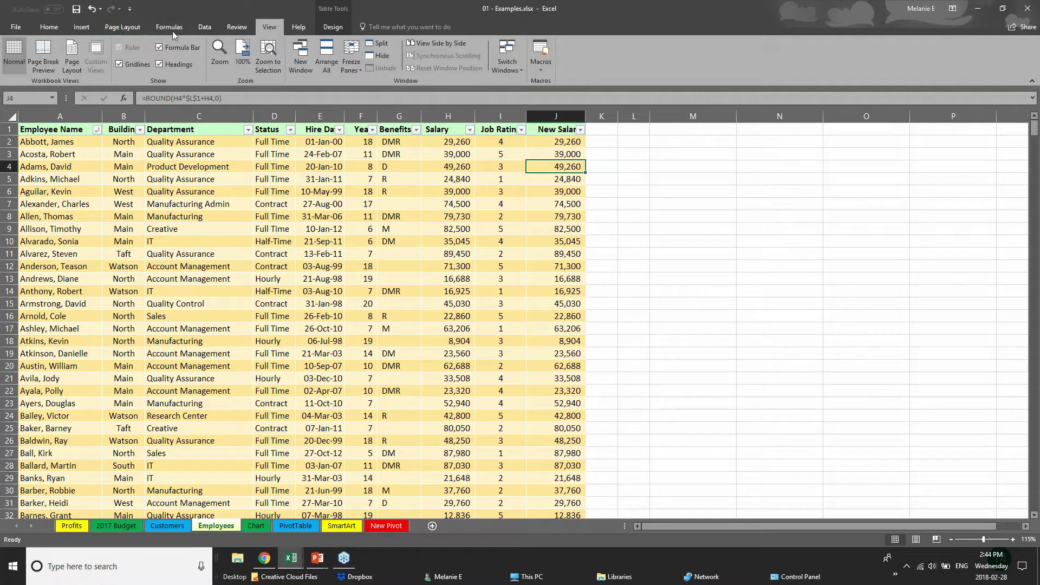
pyautogui.click(197, 27)
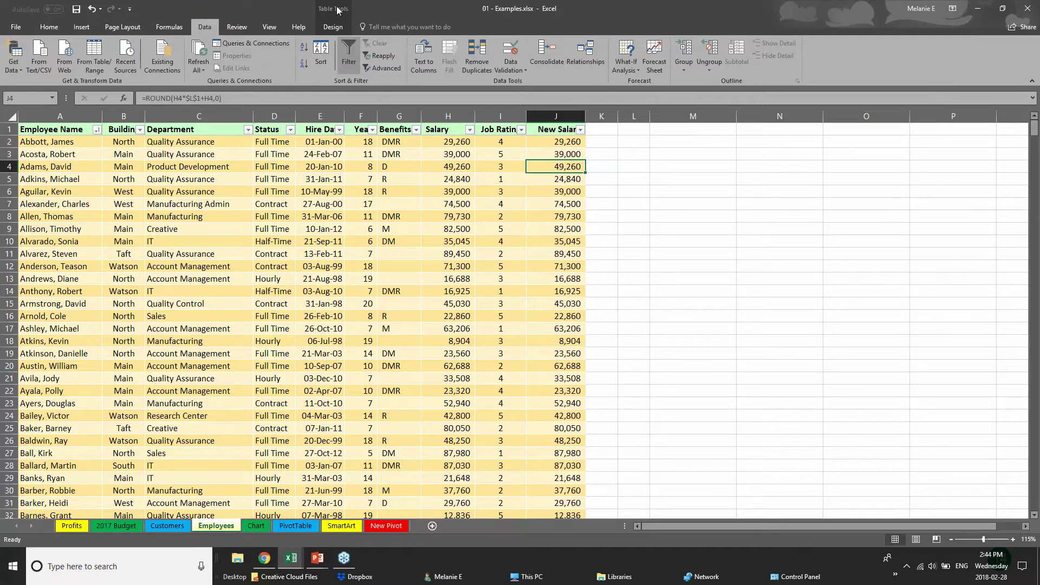
pyautogui.click(87, 28)
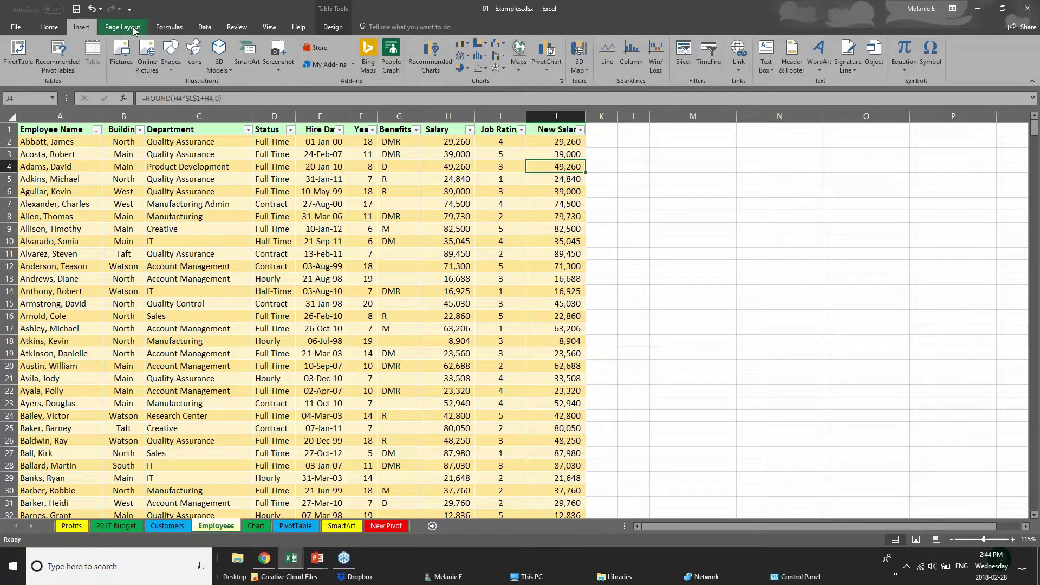
pyautogui.click(126, 29)
pyautogui.click(169, 27)
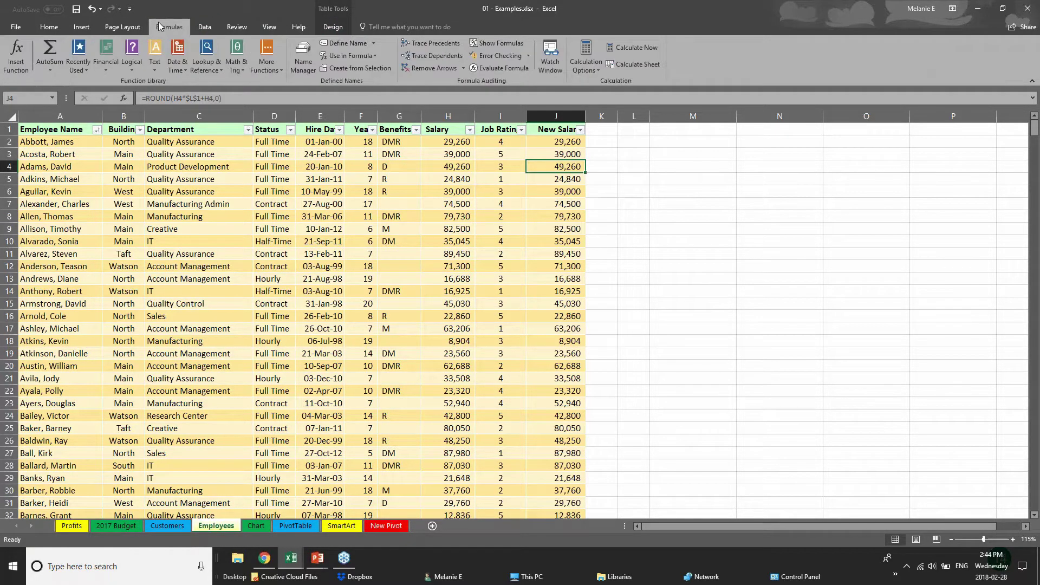
pyautogui.click(448, 241)
pyautogui.click(204, 25)
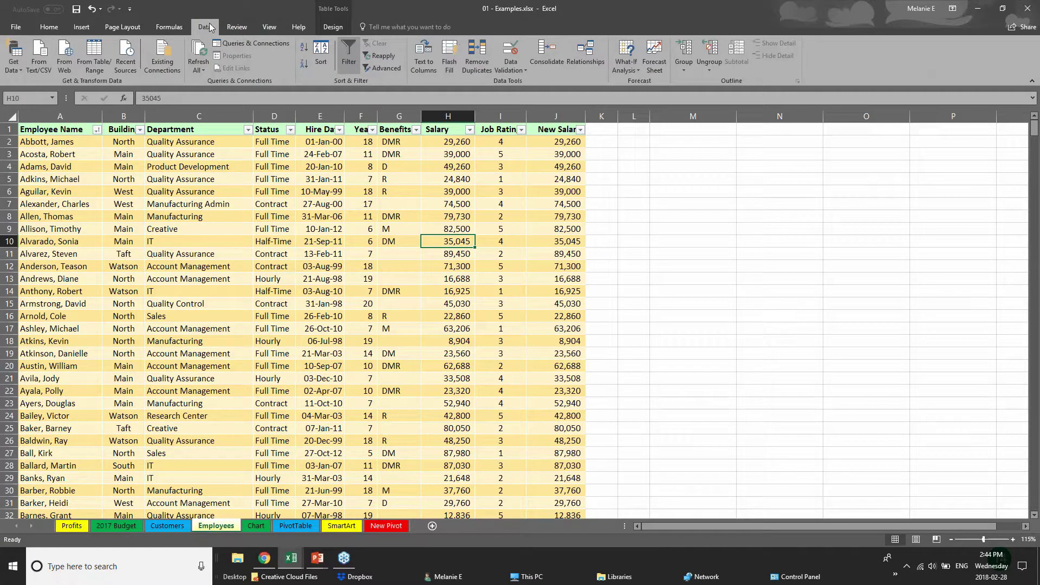
pyautogui.click(236, 30)
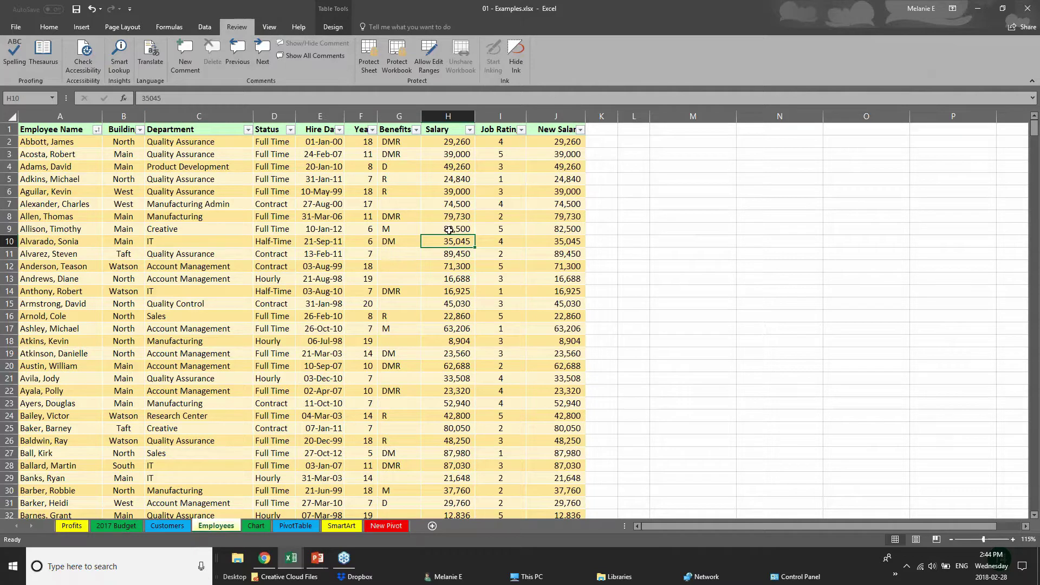
# - Select salary cells, the New Salary range J1:J11, and the whole Salary column H
pyautogui.click(448, 144)
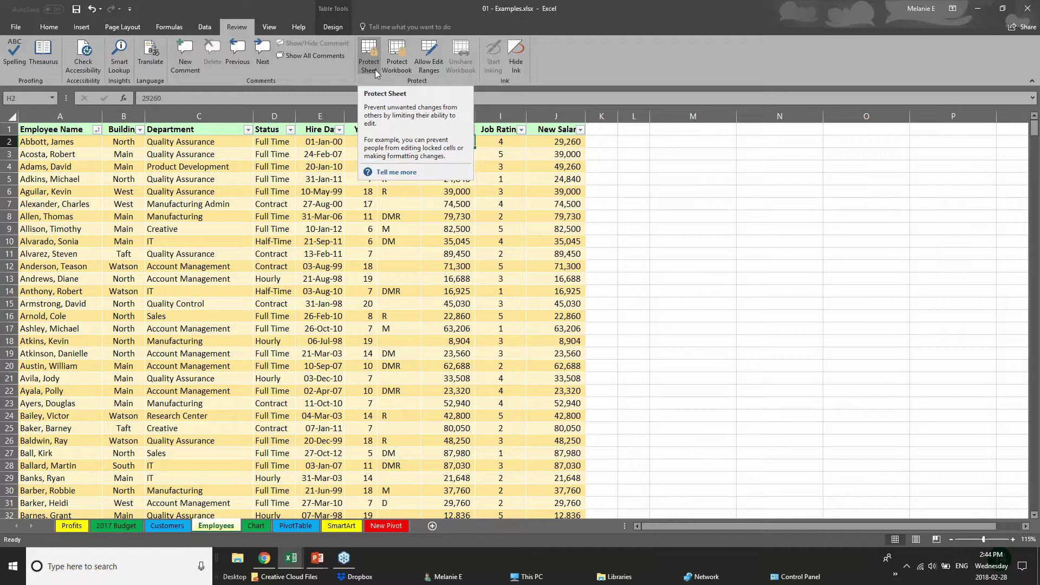
pyautogui.click(348, 232)
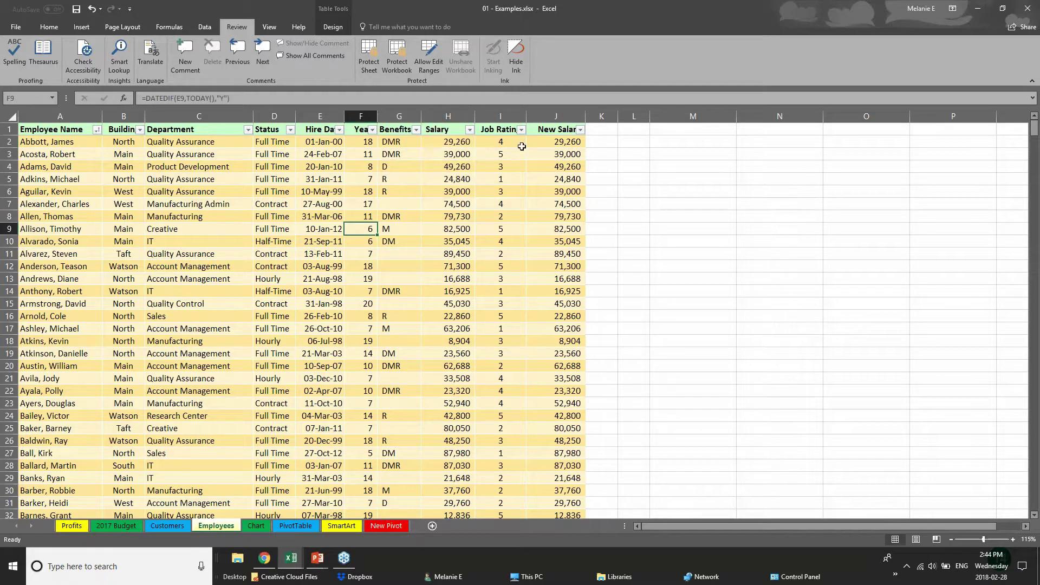
pyautogui.moveTo(562, 133); pyautogui.dragTo(585, 259)
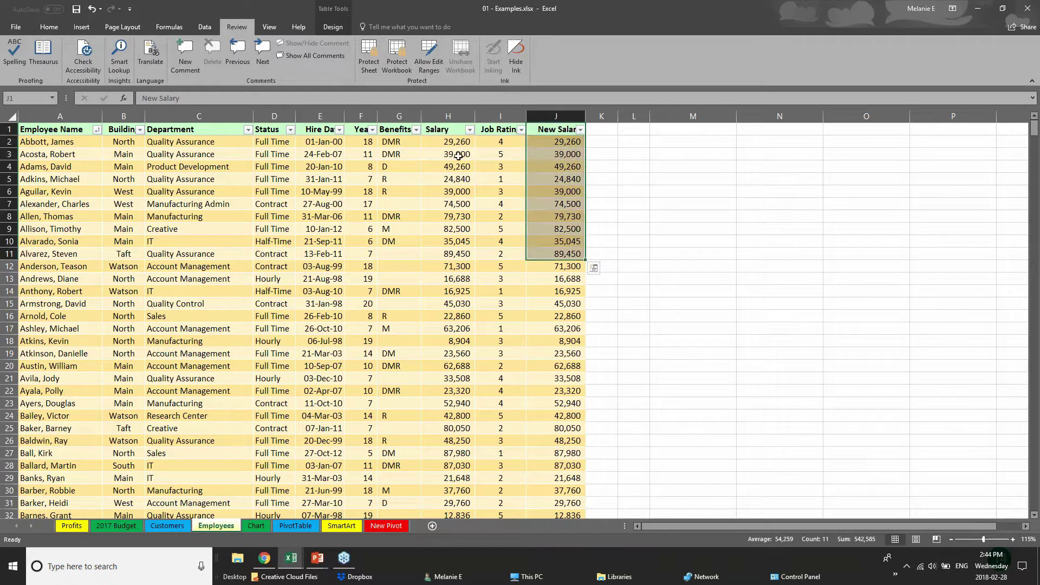
pyautogui.click(450, 116)
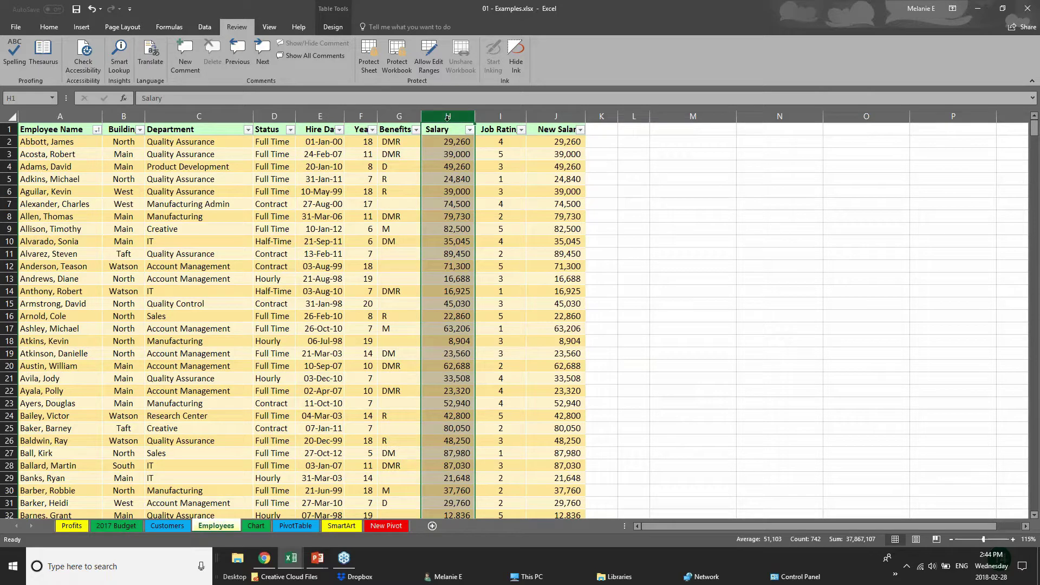
pyautogui.click(366, 65)
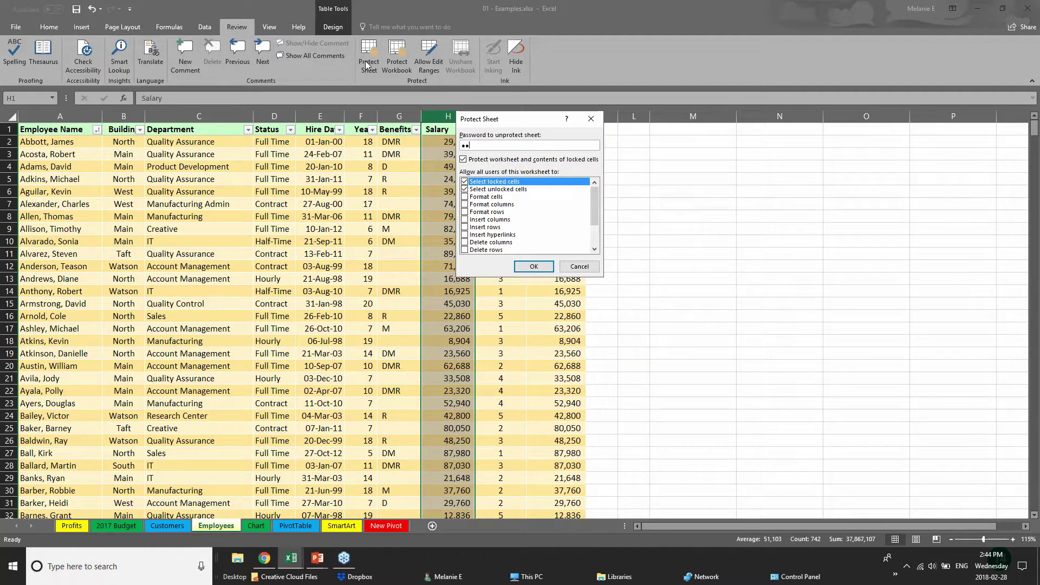
pyautogui.click(579, 266)
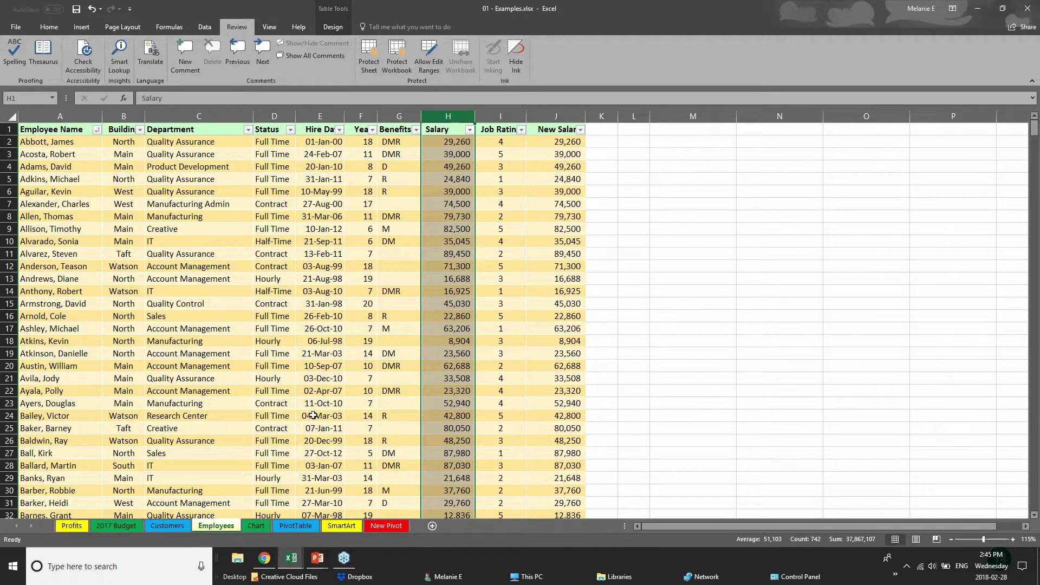
pyautogui.click(305, 440)
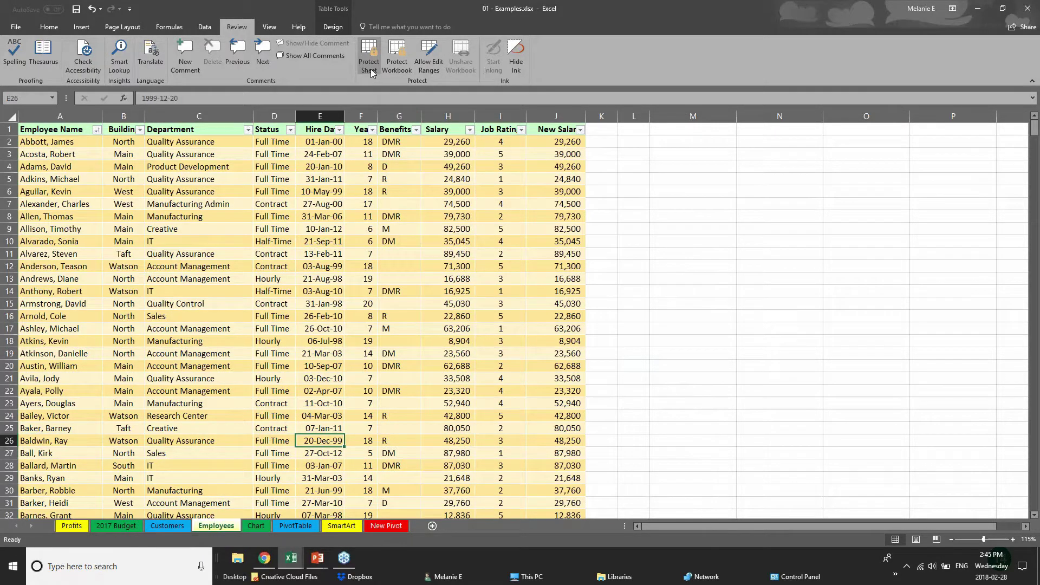
pyautogui.click(371, 70)
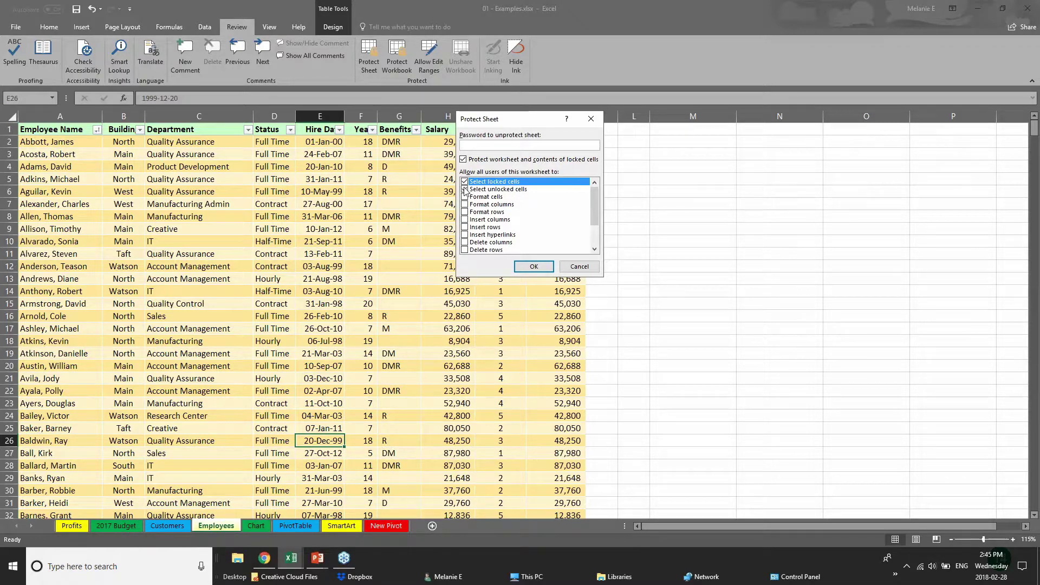
pyautogui.write('12')
pyautogui.click(464, 182)
pyautogui.moveTo(592, 209); pyautogui.dragTo(593, 236)
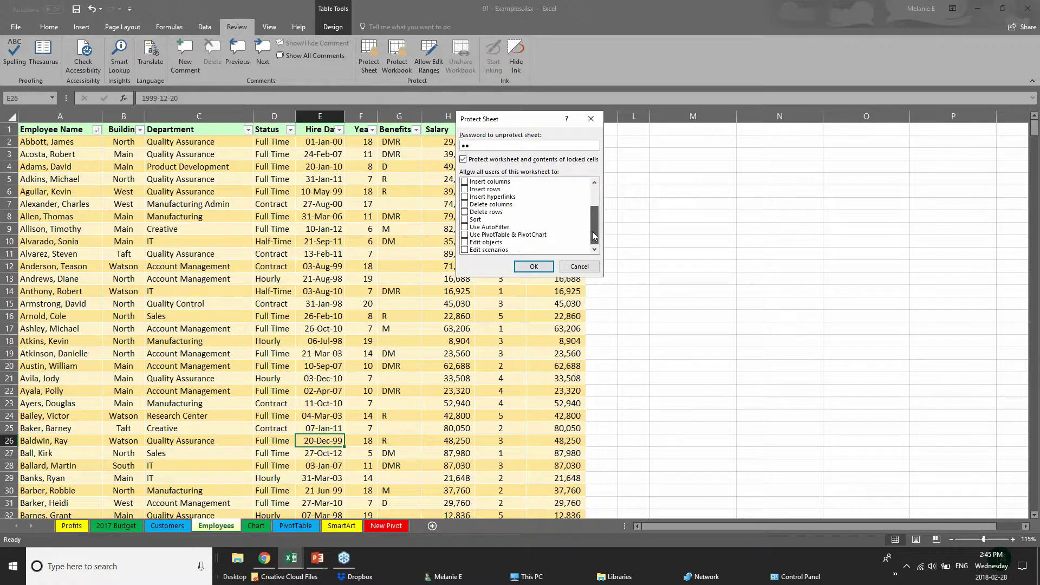
pyautogui.click(464, 242)
pyautogui.moveTo(593, 216); pyautogui.dragTo(593, 194)
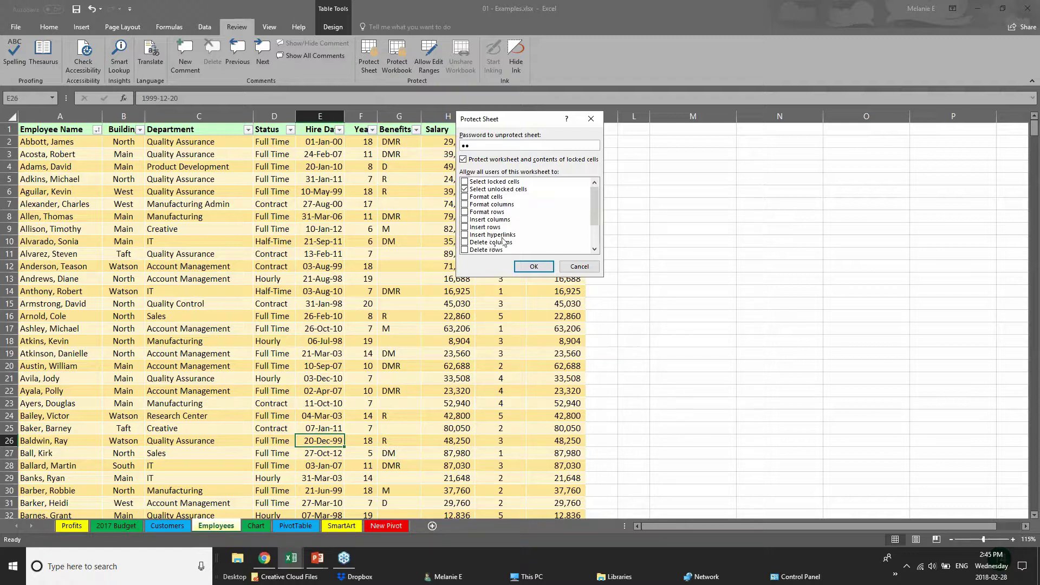
pyautogui.click(563, 266)
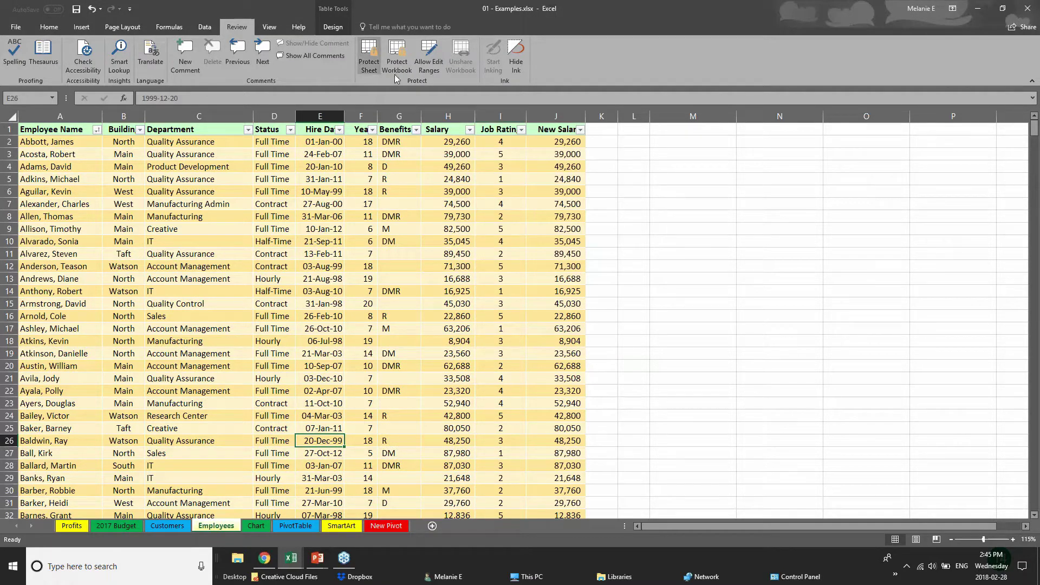
pyautogui.click(451, 238)
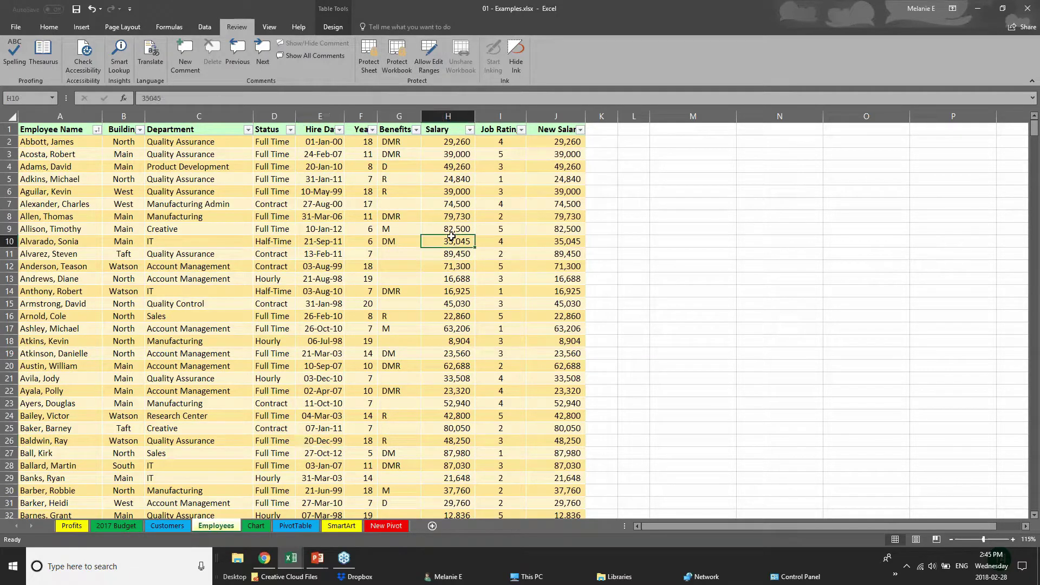
pyautogui.click(440, 195)
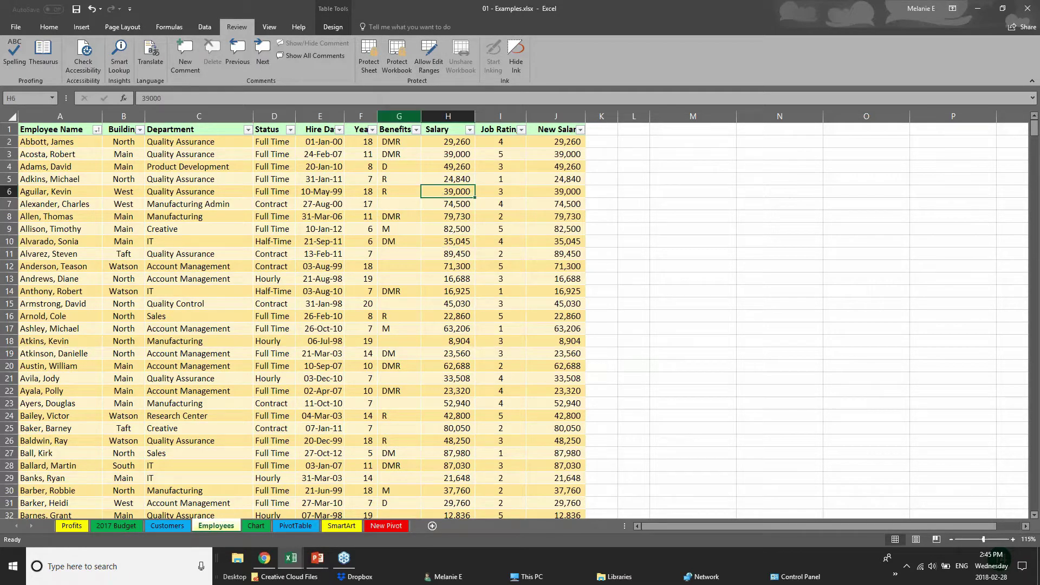
pyautogui.click(397, 70)
pyautogui.click(578, 233)
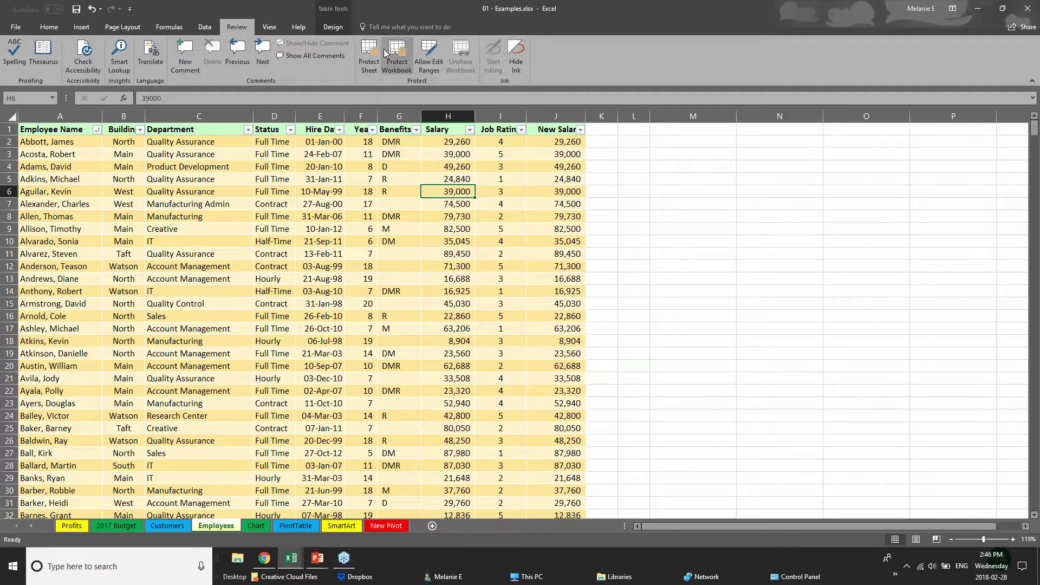
pyautogui.click(385, 53)
pyautogui.click(588, 234)
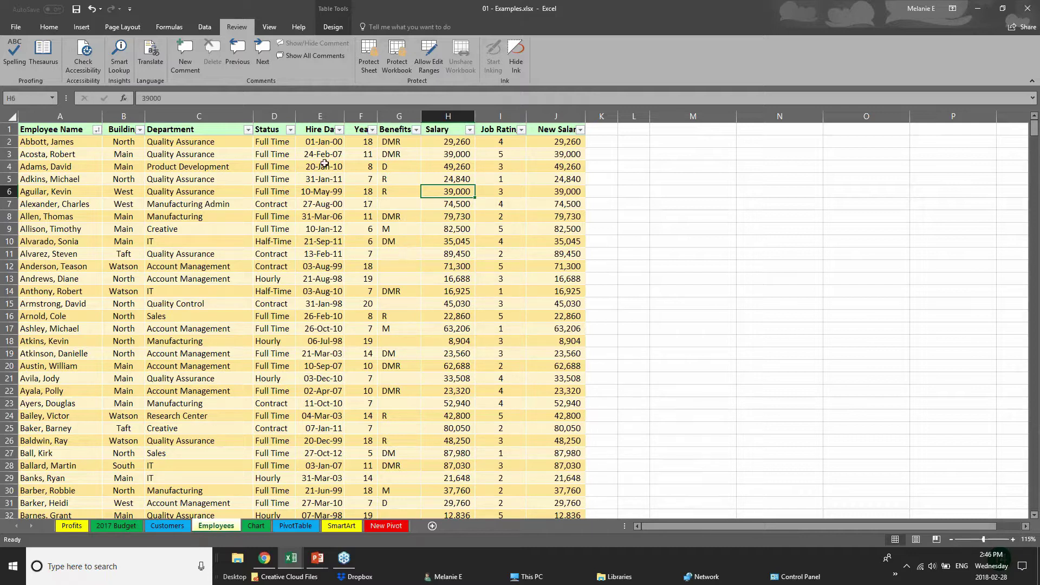
pyautogui.click(319, 116)
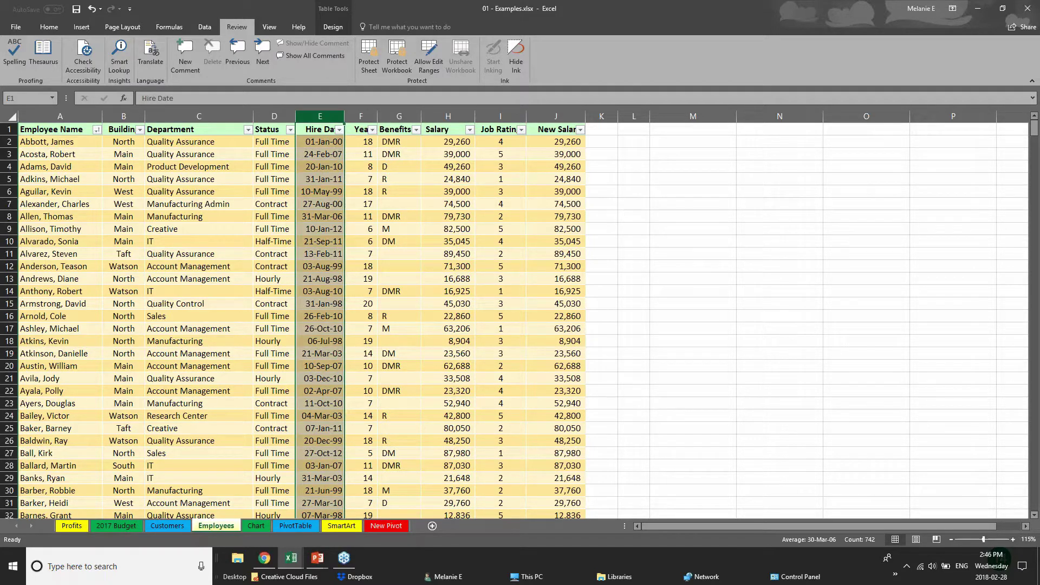
pyautogui.click(360, 116)
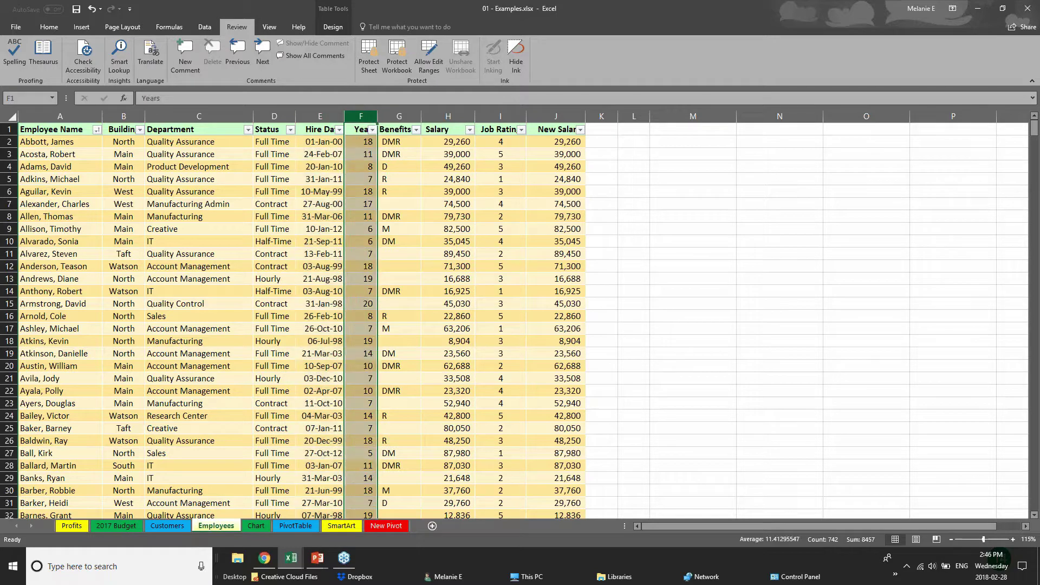
pyautogui.click(452, 116)
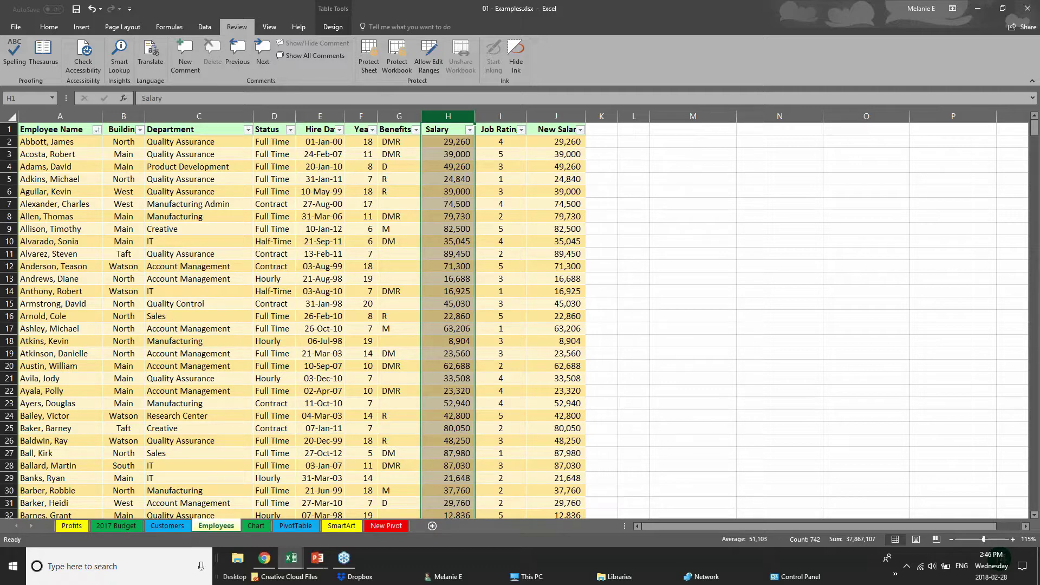
# - Hide the Salary and New Salary columns on the Employees sheet
pyautogui.rightClick(453, 117)
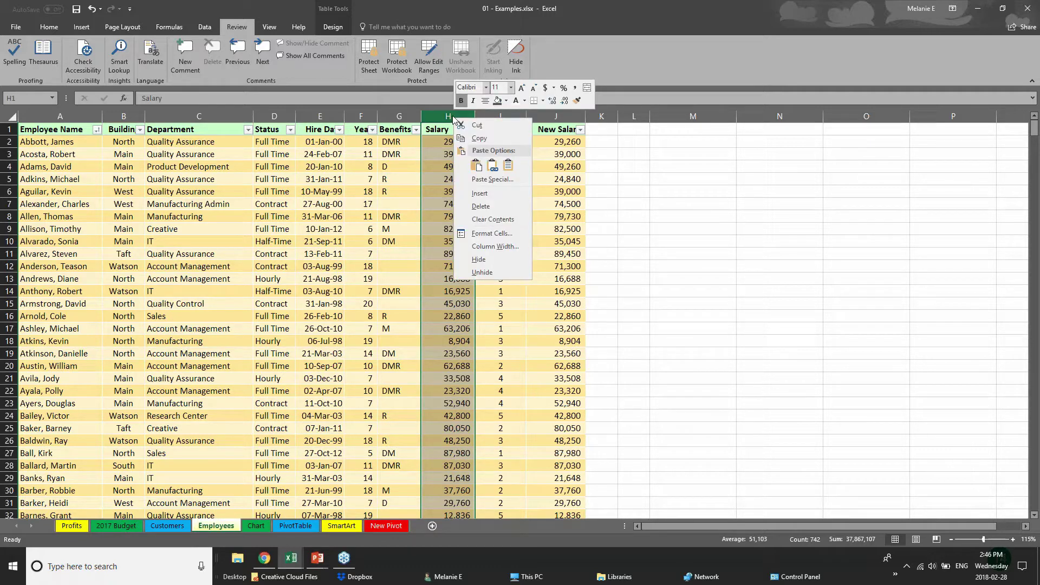
pyautogui.click(486, 256)
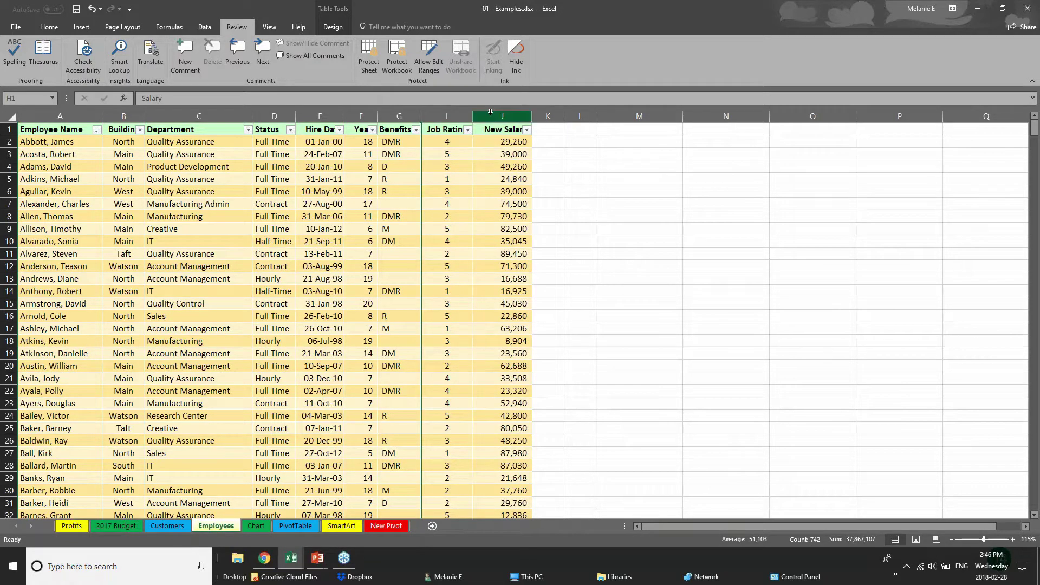
pyautogui.click(503, 116)
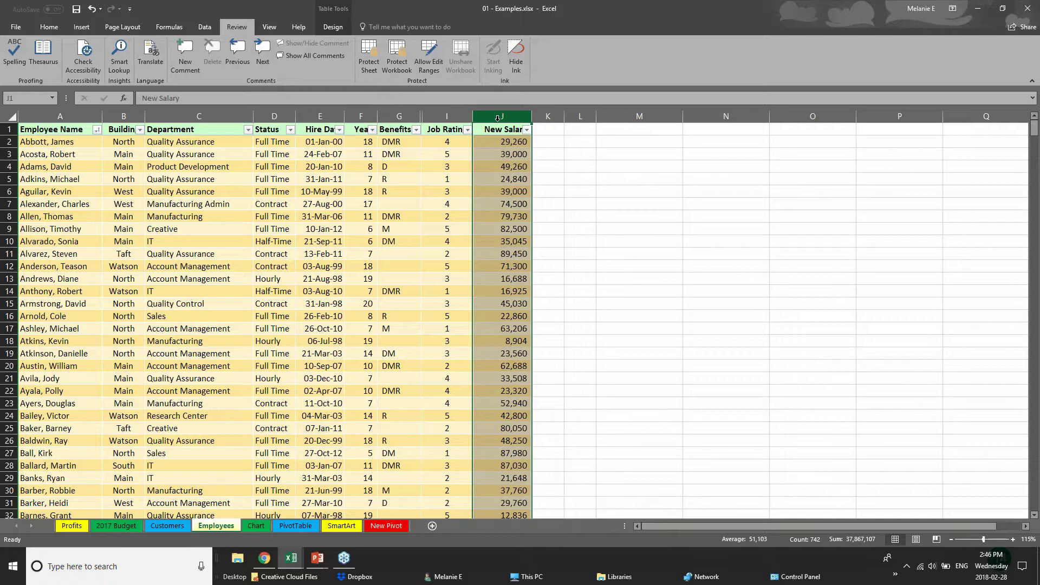
pyautogui.rightClick(498, 118)
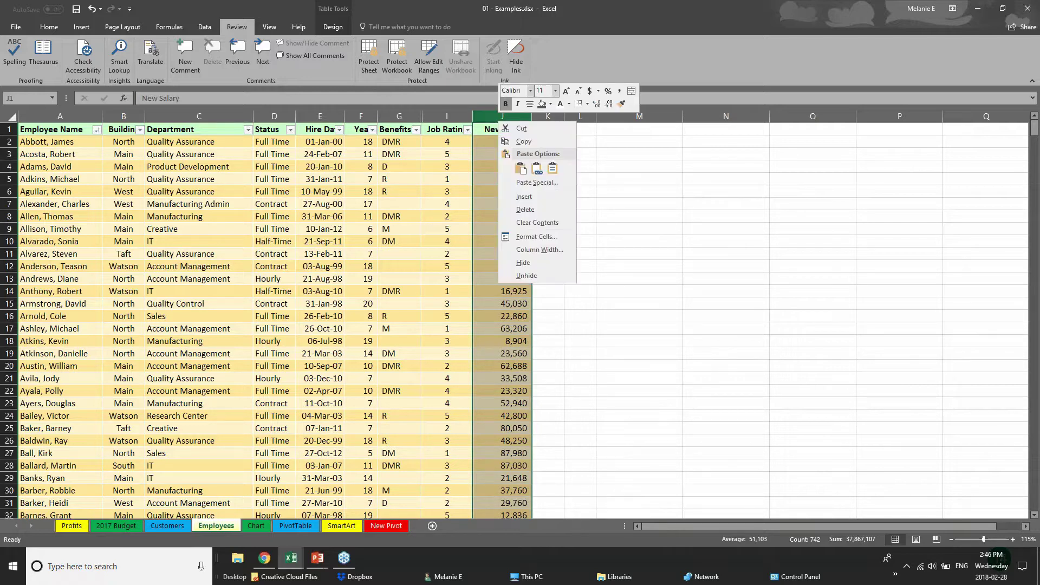
pyautogui.click(524, 263)
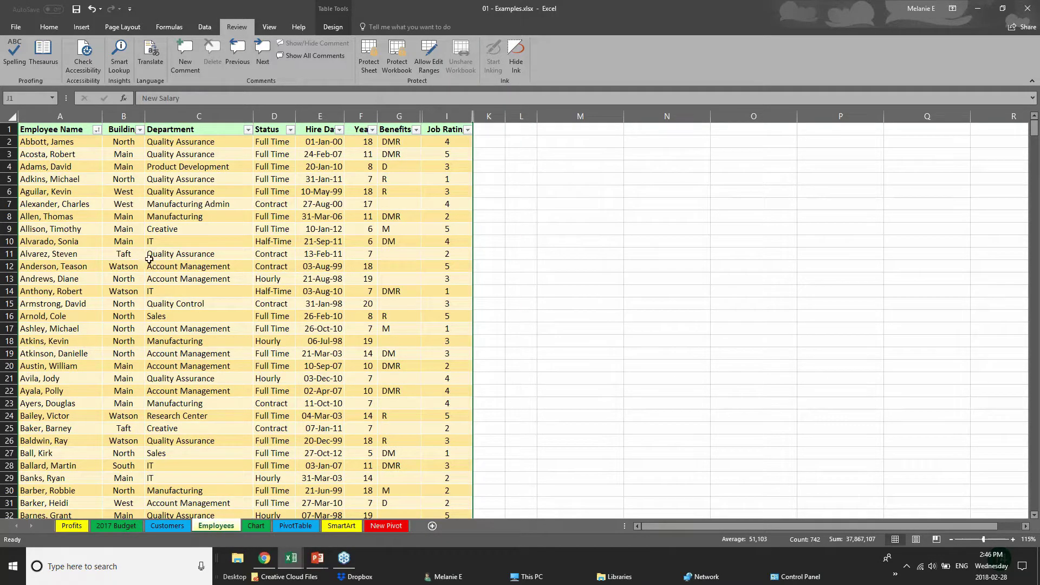
# - Protect the workbook structure, entering and confirming a password
pyautogui.click(402, 52)
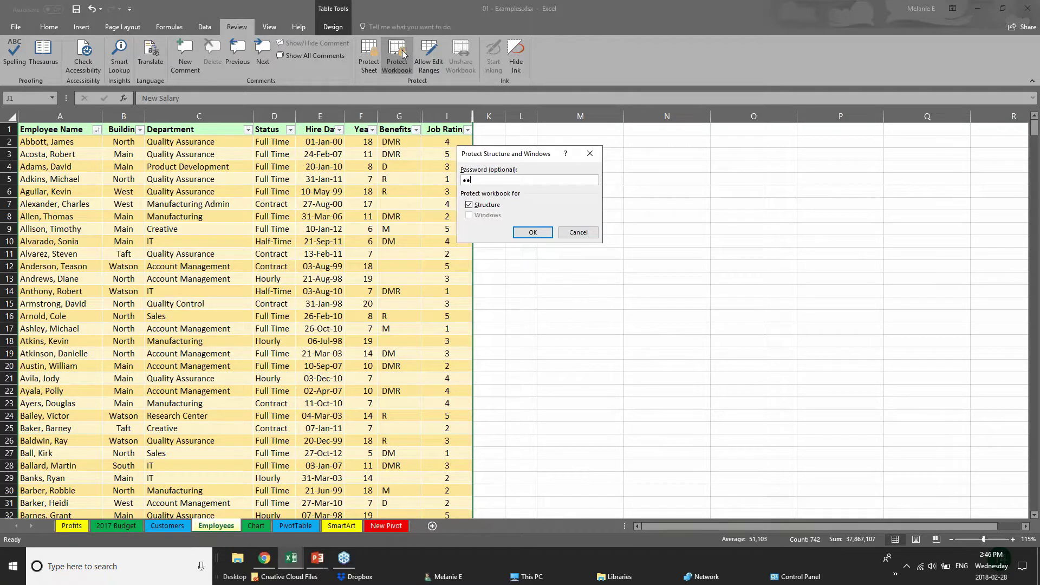
pyautogui.press('Return')
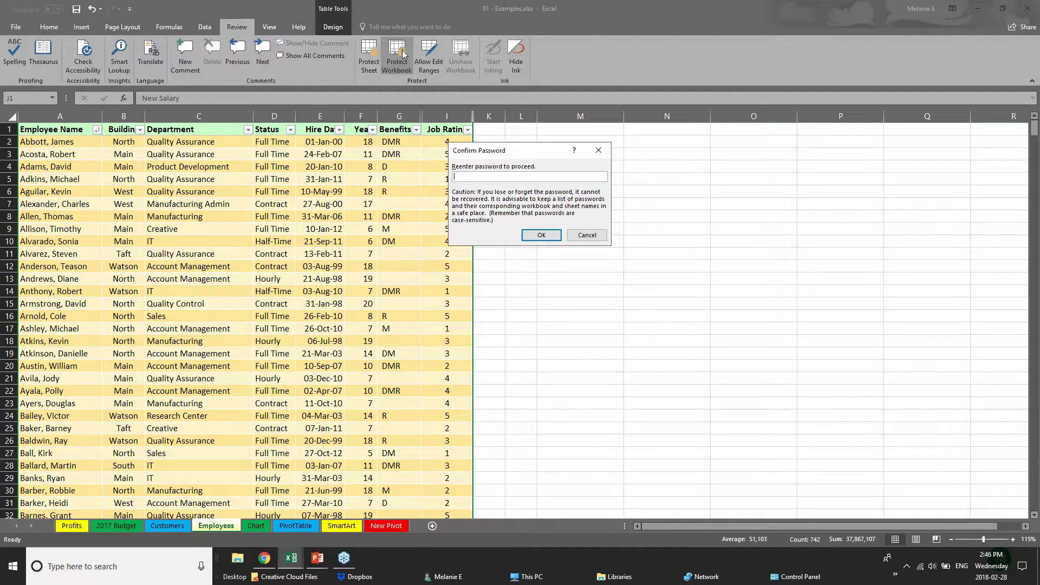
pyautogui.write('•••')
pyautogui.press('Return')
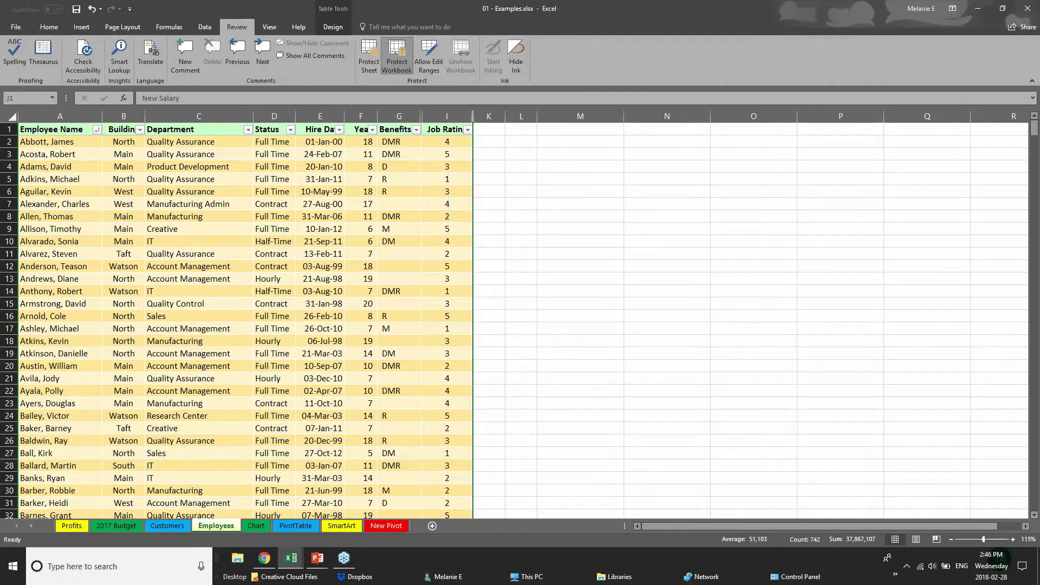
pyautogui.click(400, 216)
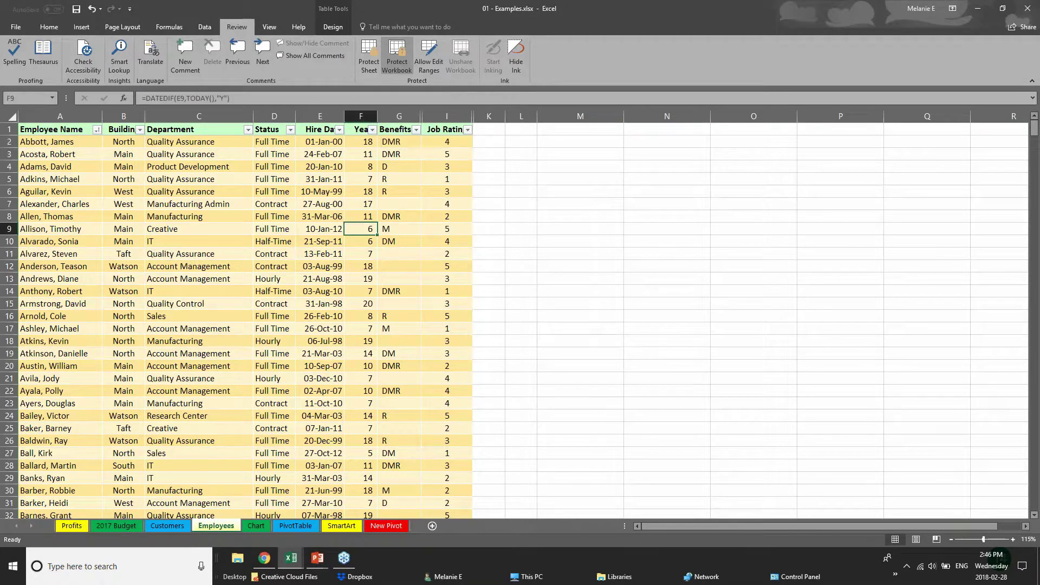
pyautogui.click(135, 139)
pyautogui.click(130, 191)
pyautogui.click(20, 379)
pyautogui.click(157, 289)
pyautogui.click(108, 244)
pyautogui.click(308, 302)
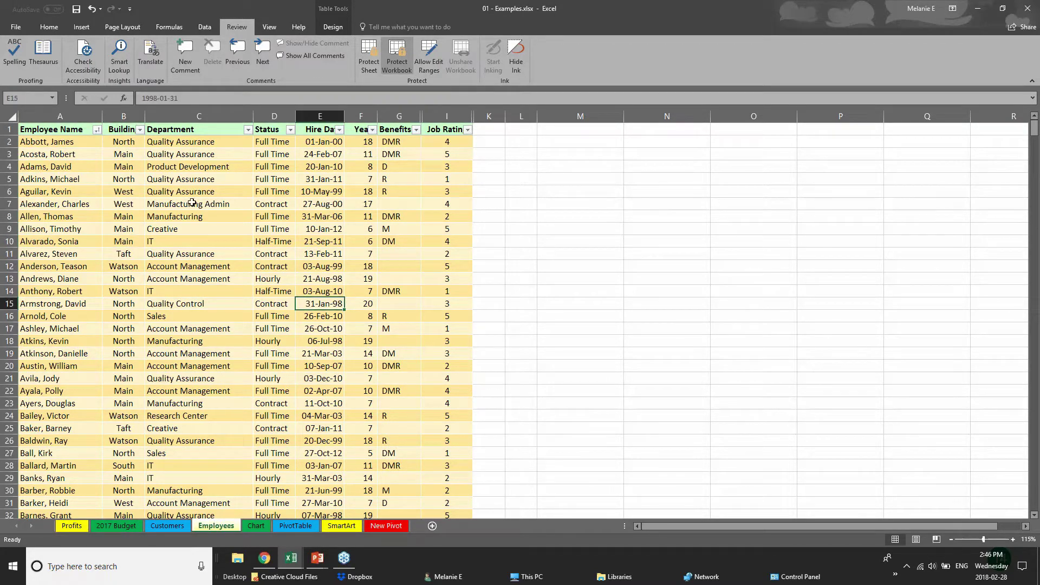
pyautogui.click(399, 116)
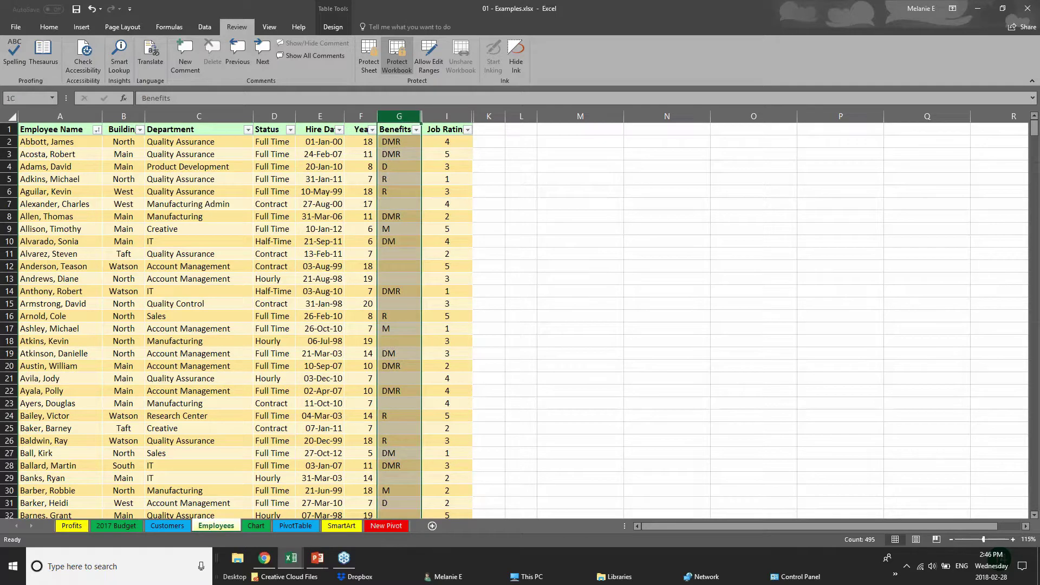
pyautogui.click(219, 192)
pyautogui.click(292, 230)
pyautogui.click(201, 267)
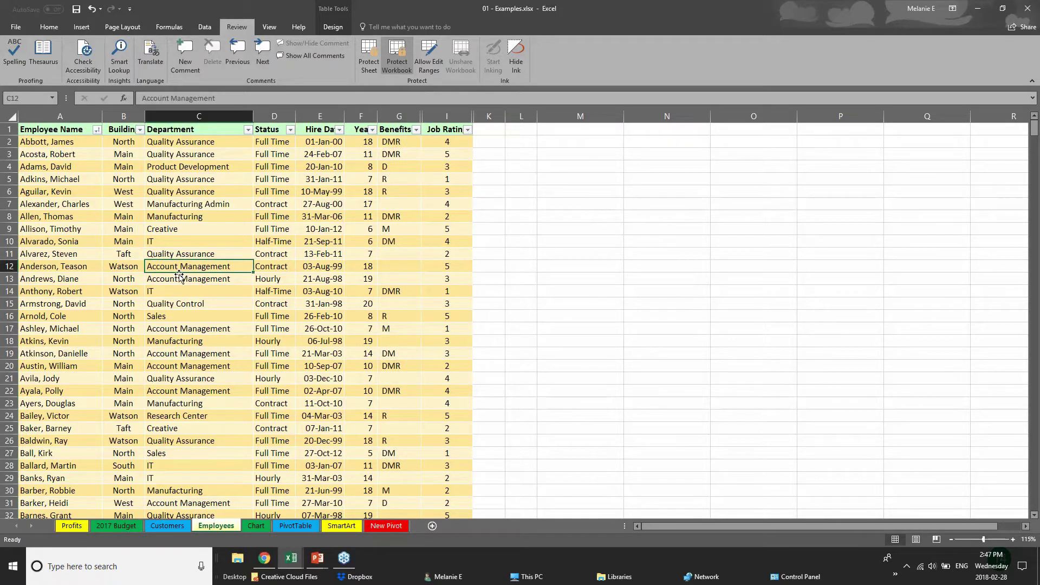
pyautogui.scroll(-1, 200, 266)
pyautogui.scroll(-11, 179, 286)
pyautogui.scroll(12, 179, 286)
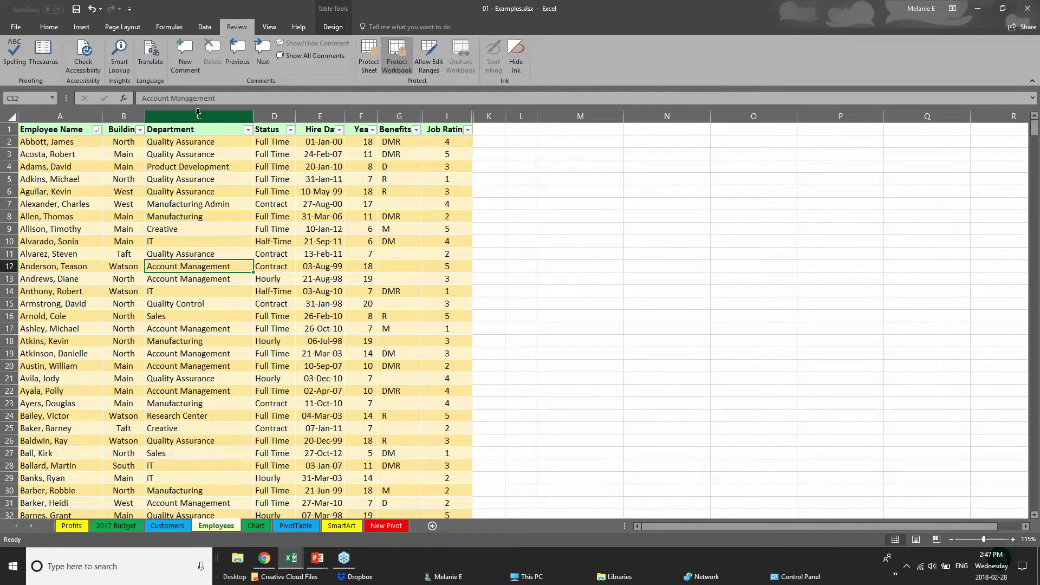
pyautogui.click(198, 115)
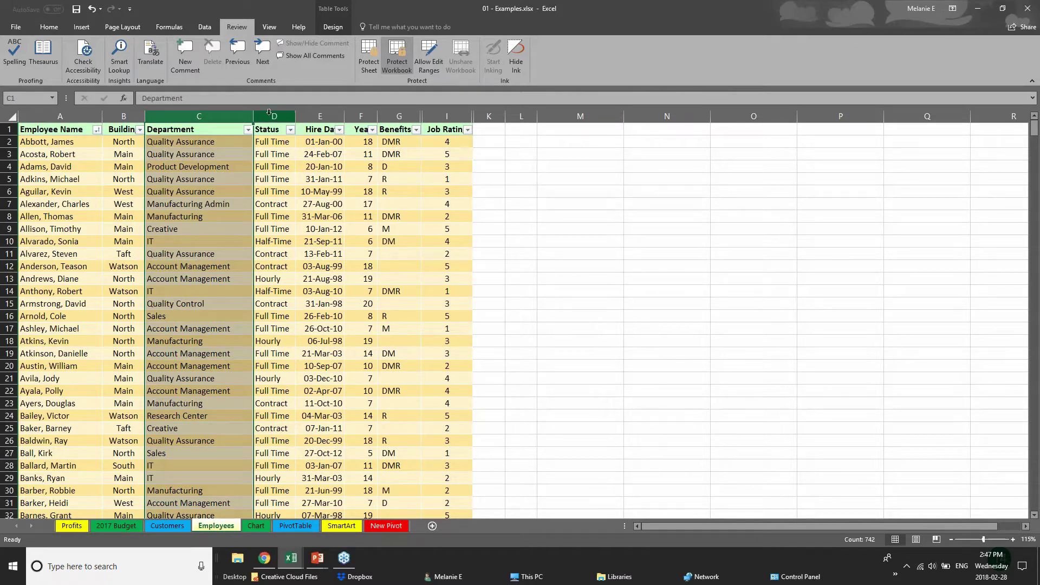
pyautogui.rightClick(271, 116)
pyautogui.press('Escape')
pyautogui.rightClick(368, 117)
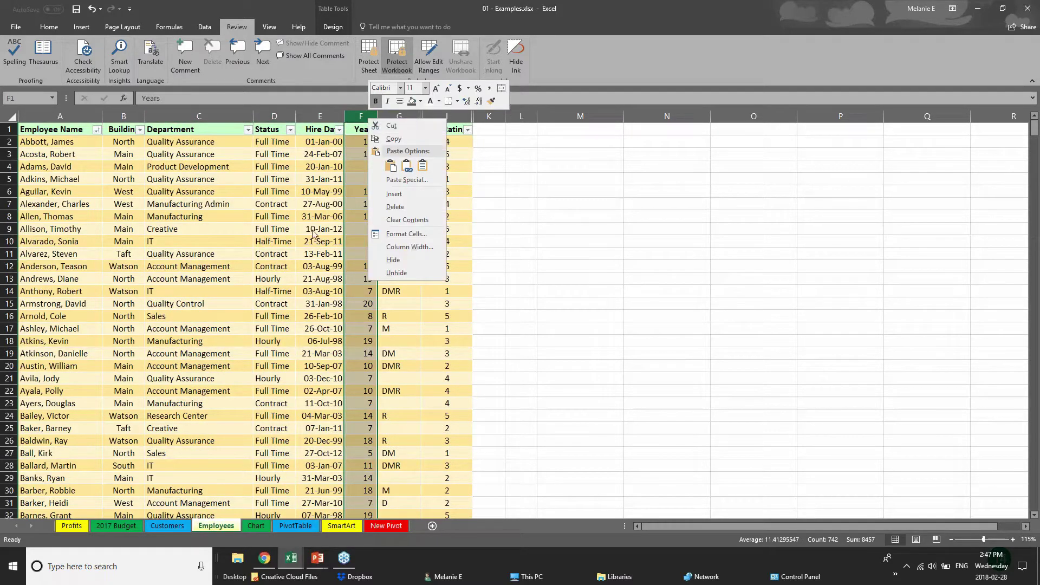
pyautogui.click(415, 273)
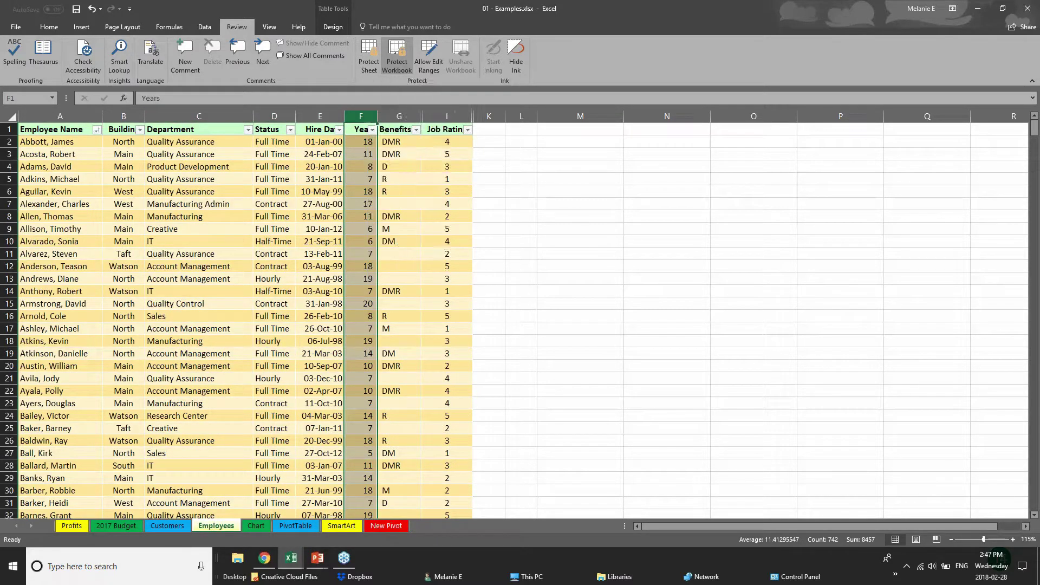
pyautogui.rightClick(409, 119)
pyautogui.press('Escape')
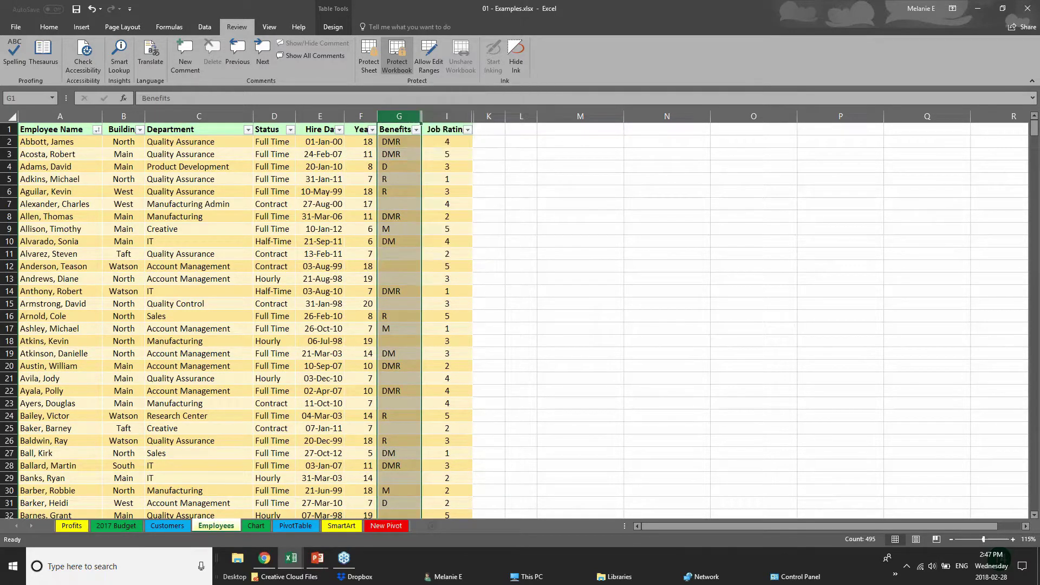
pyautogui.rightClick(390, 116)
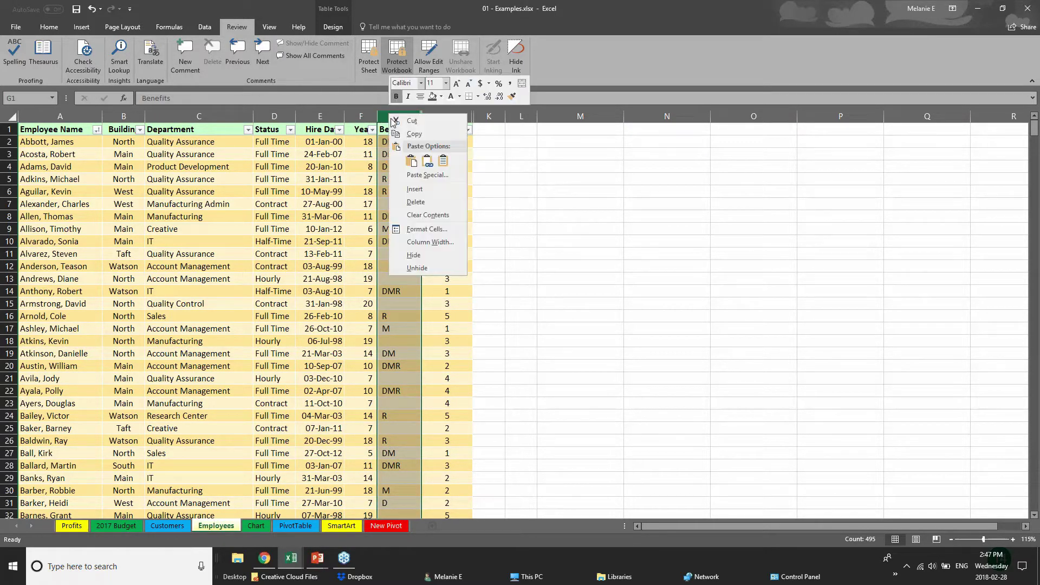
pyautogui.press('Escape')
pyautogui.click(217, 116)
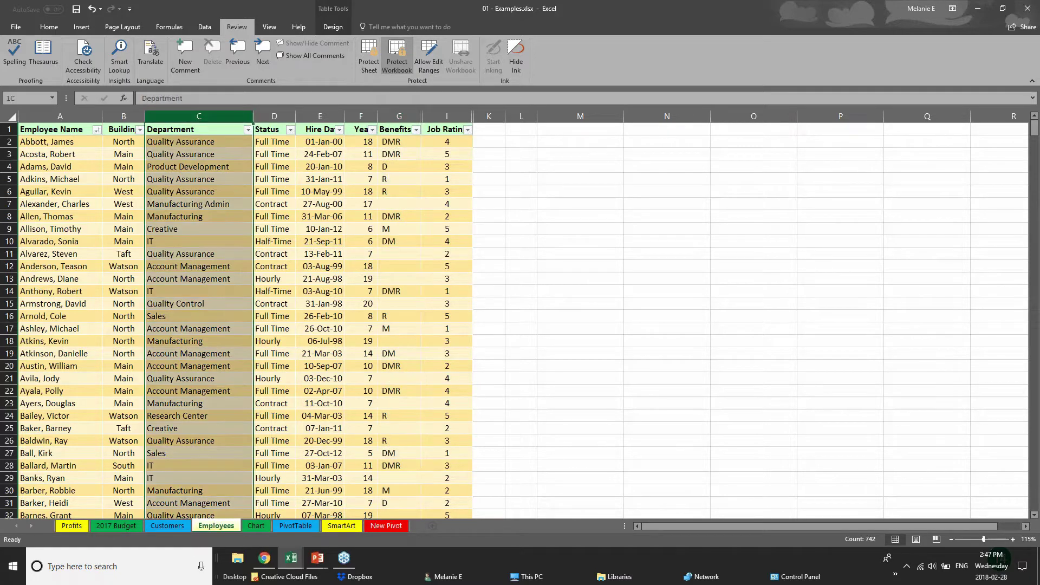
pyautogui.click(271, 116)
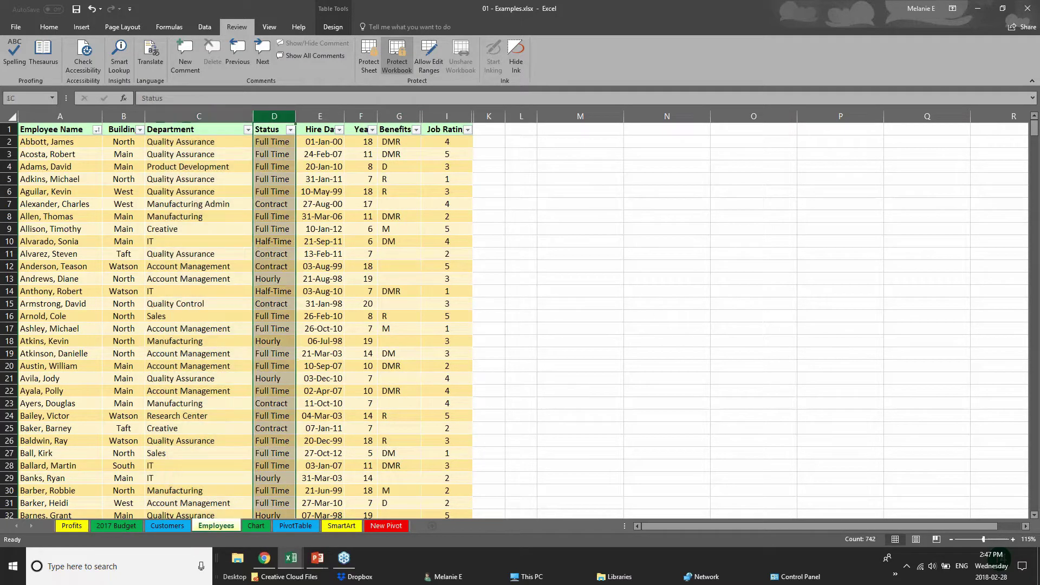
pyautogui.click(325, 116)
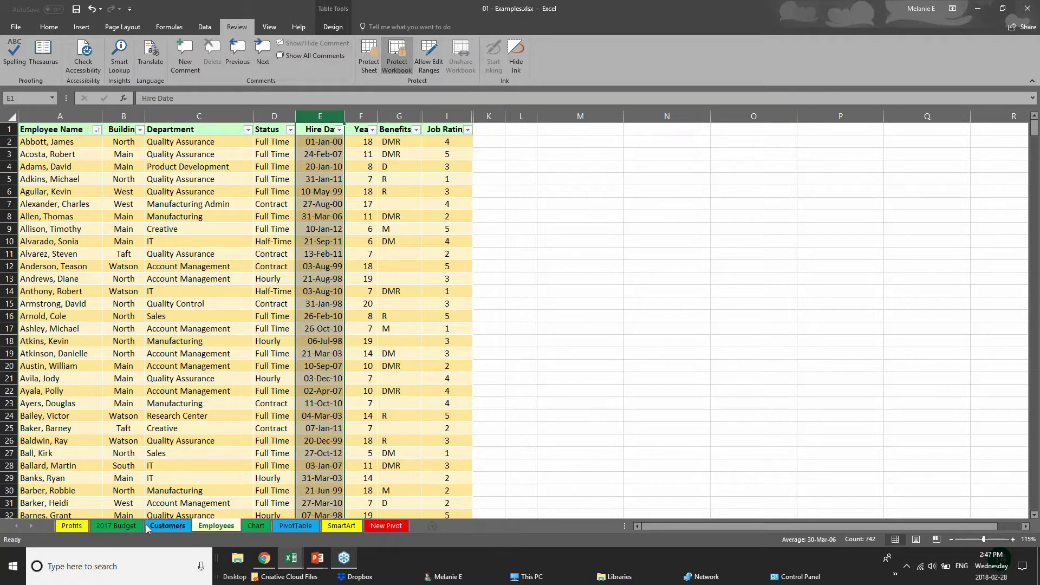
# - Cycle through the 2017 Budget, Chart, PivotTable and Customers sheets, then check the Employees tab options
pyautogui.click(117, 528)
pyautogui.click(230, 526)
pyautogui.click(252, 525)
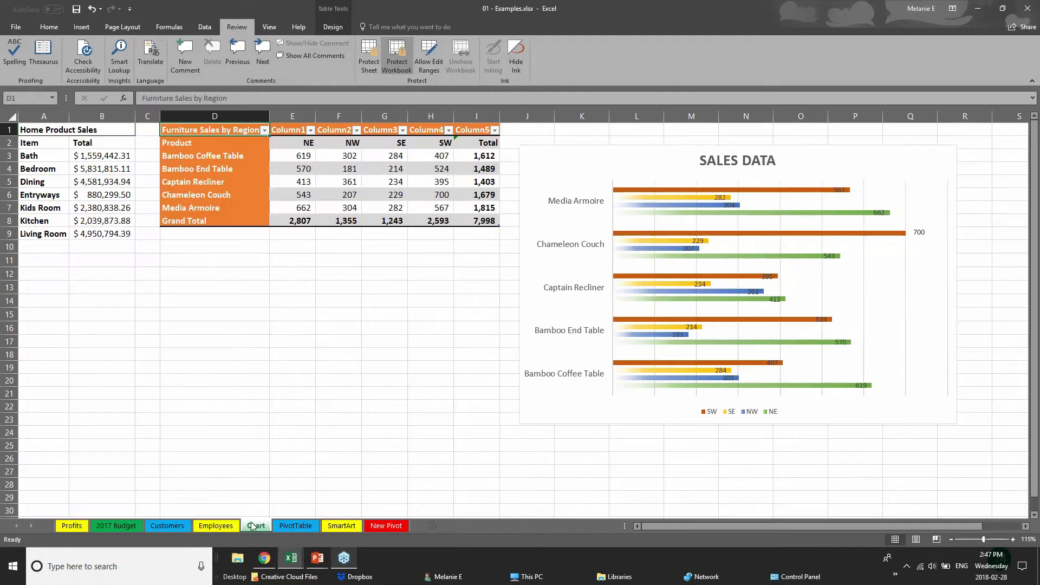
pyautogui.click(291, 528)
pyautogui.click(161, 525)
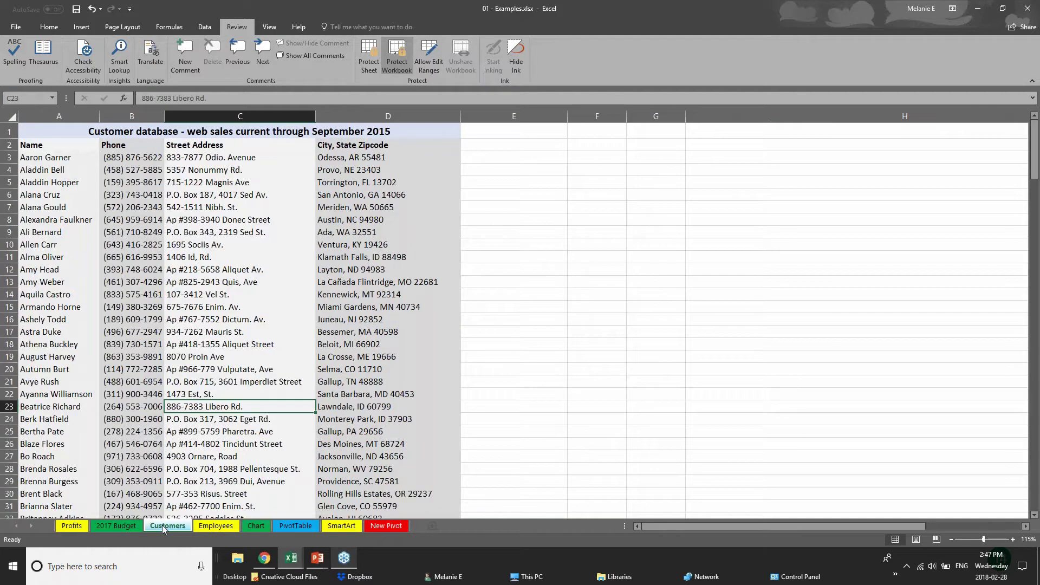
pyautogui.click(219, 527)
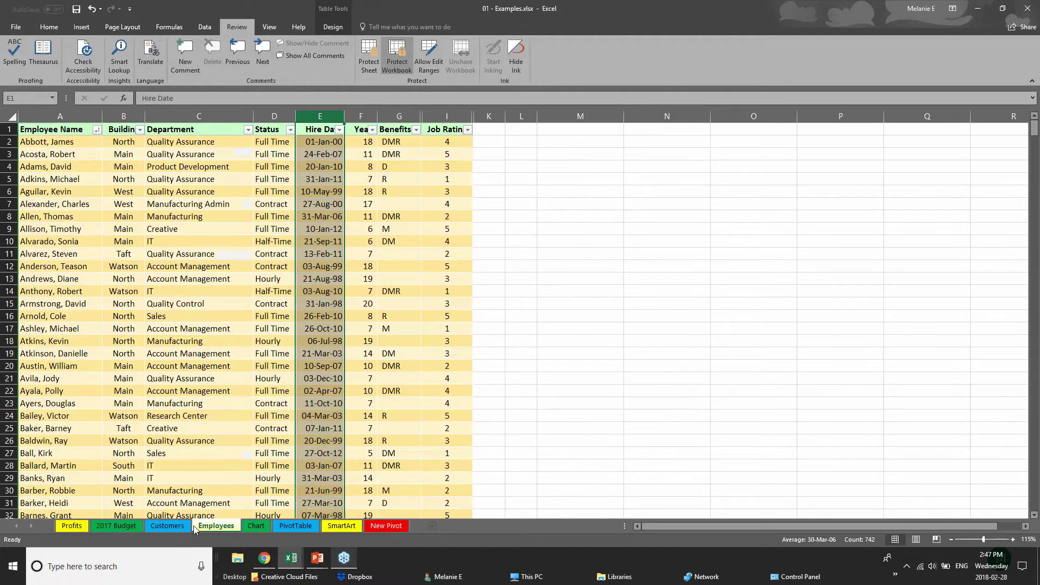
pyautogui.rightClick(222, 528)
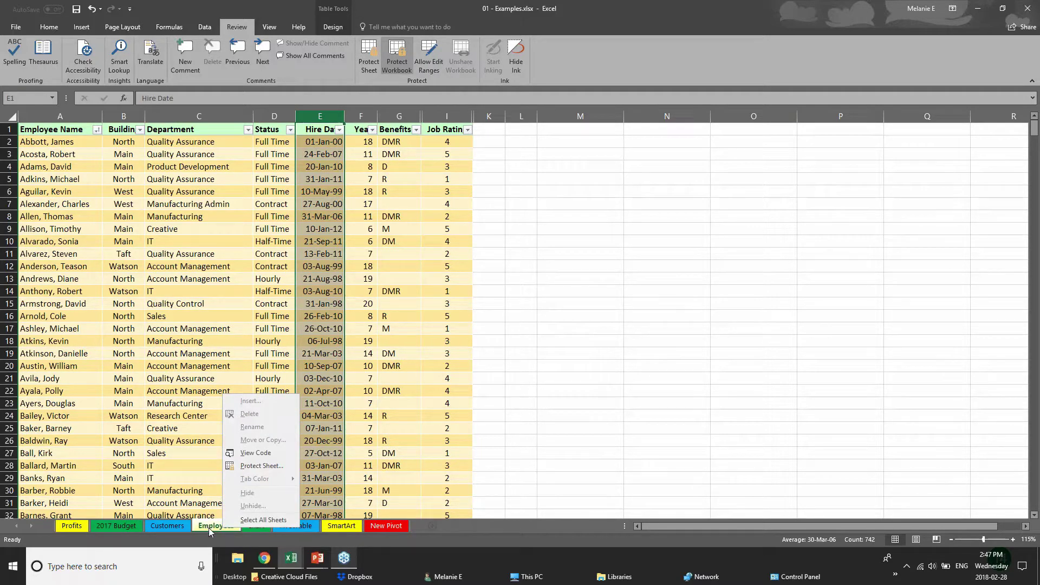
# - Unprotect the workbook structure by entering its password
pyautogui.click(401, 62)
pyautogui.write('a')
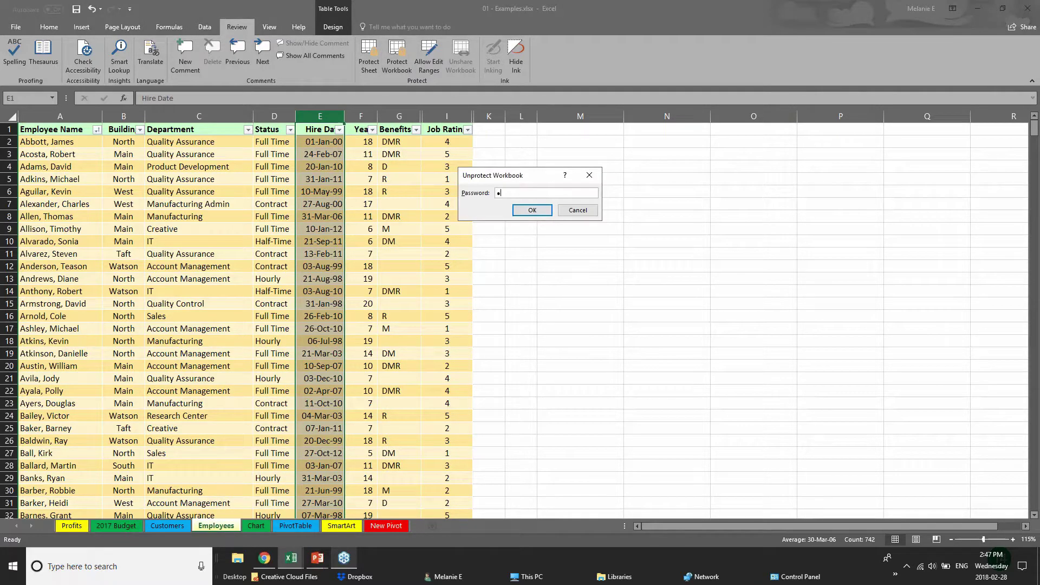
pyautogui.press('Return')
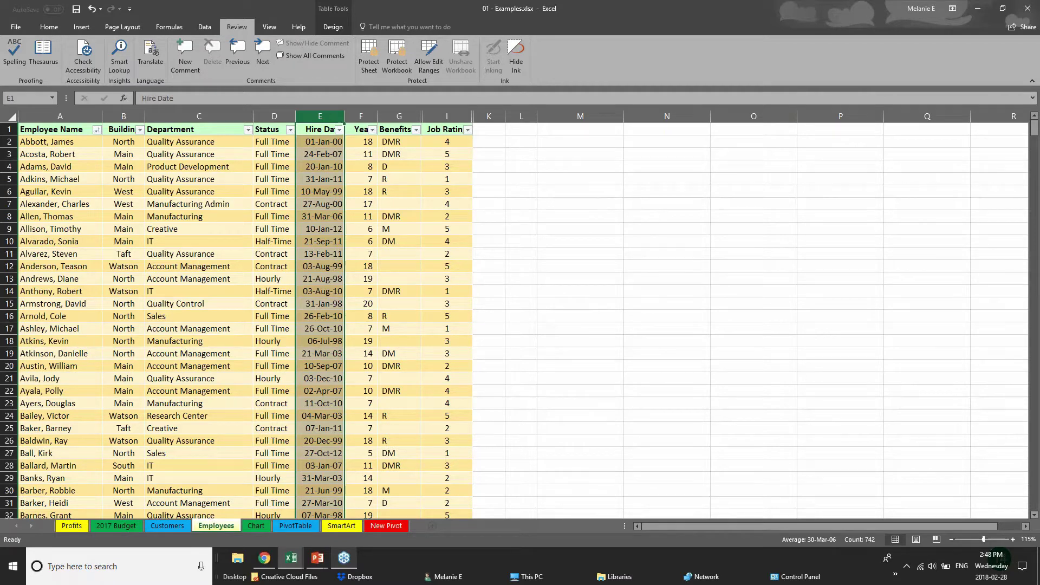
# - Hide the Employees sheet, re-protect the workbook structure with a password, and show Customers
pyautogui.rightClick(227, 529)
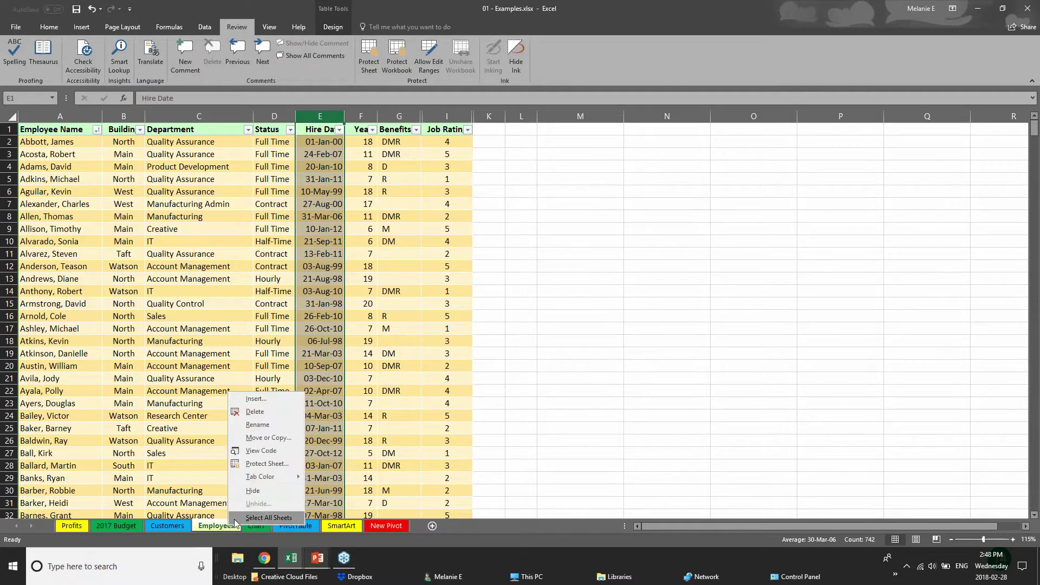
pyautogui.click(250, 492)
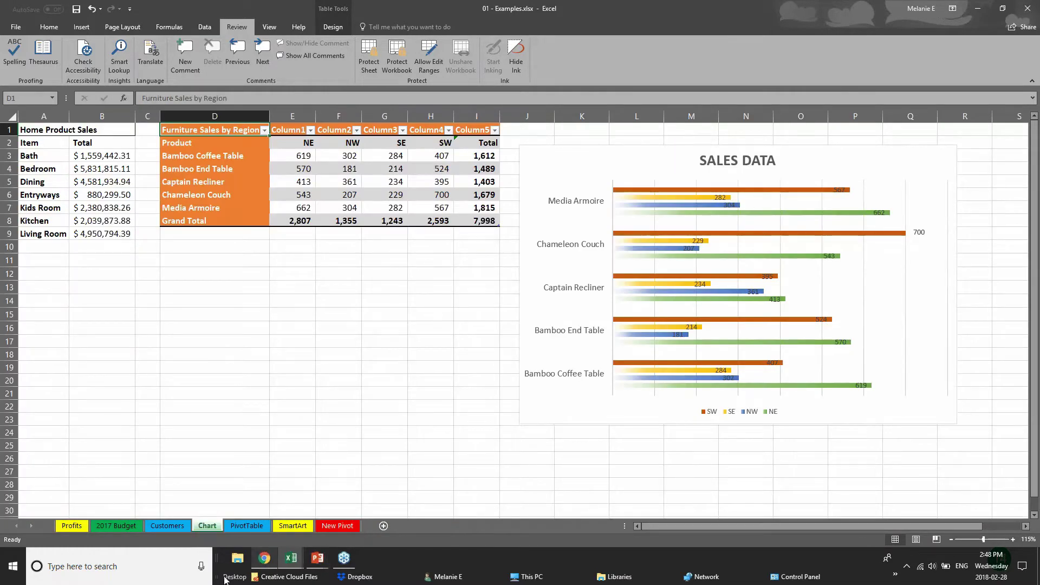
pyautogui.click(402, 66)
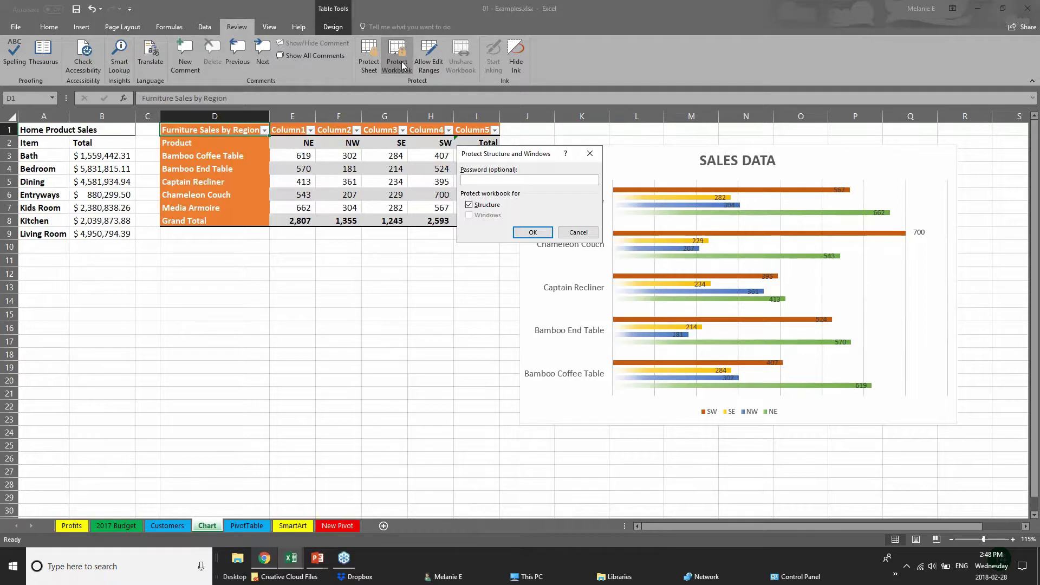
pyautogui.press('Return')
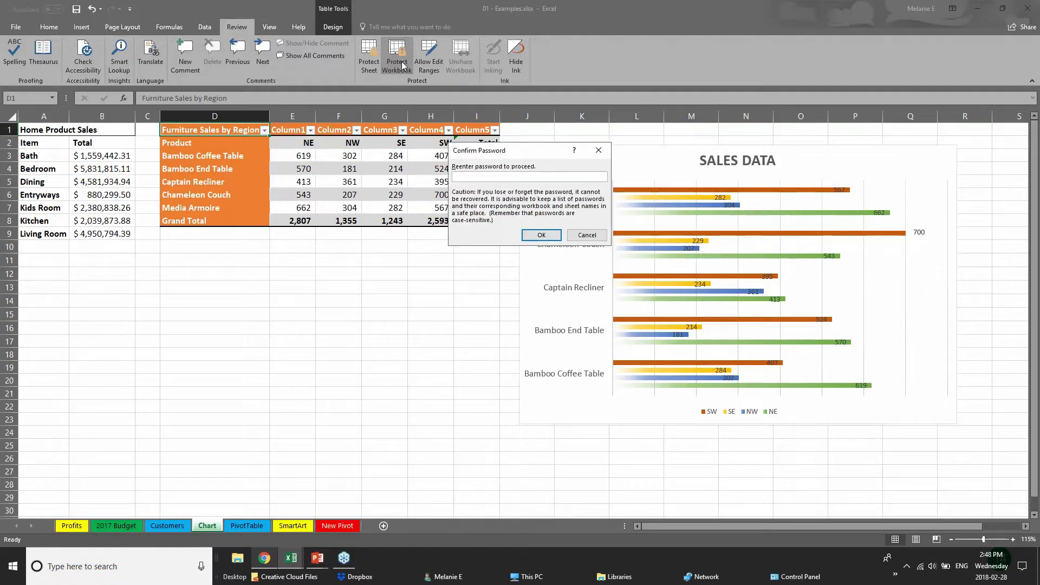
pyautogui.press('Return')
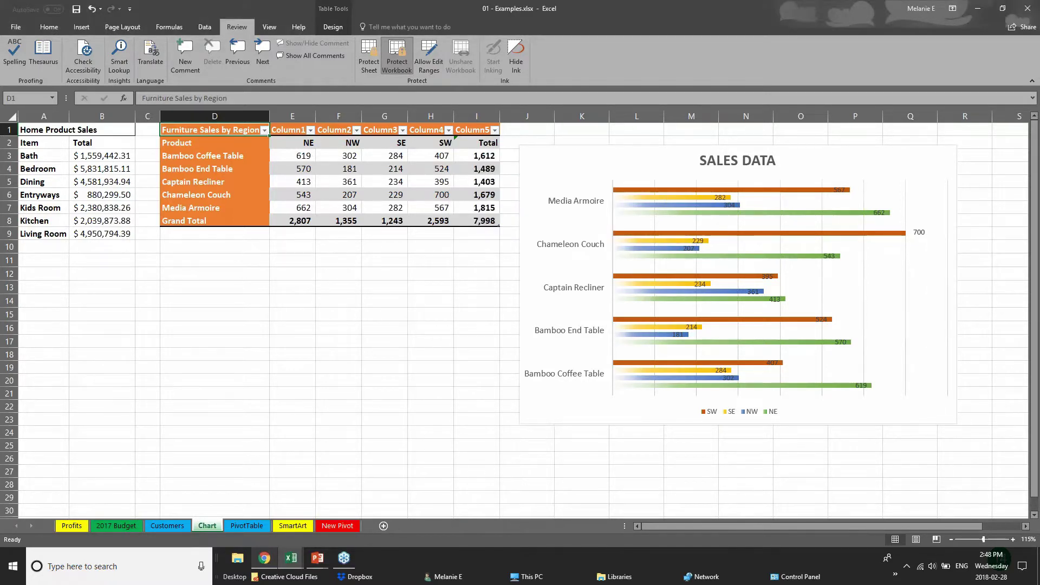
pyautogui.click(168, 526)
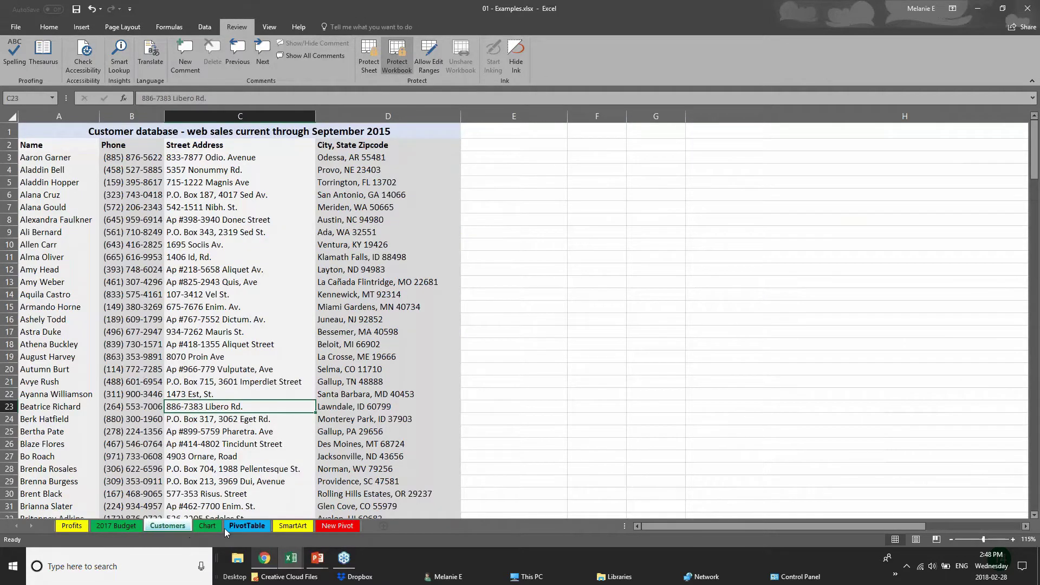
# - Check the PivotTable tab options and browse the sheets, ending on the Chart sheet
pyautogui.rightClick(248, 525)
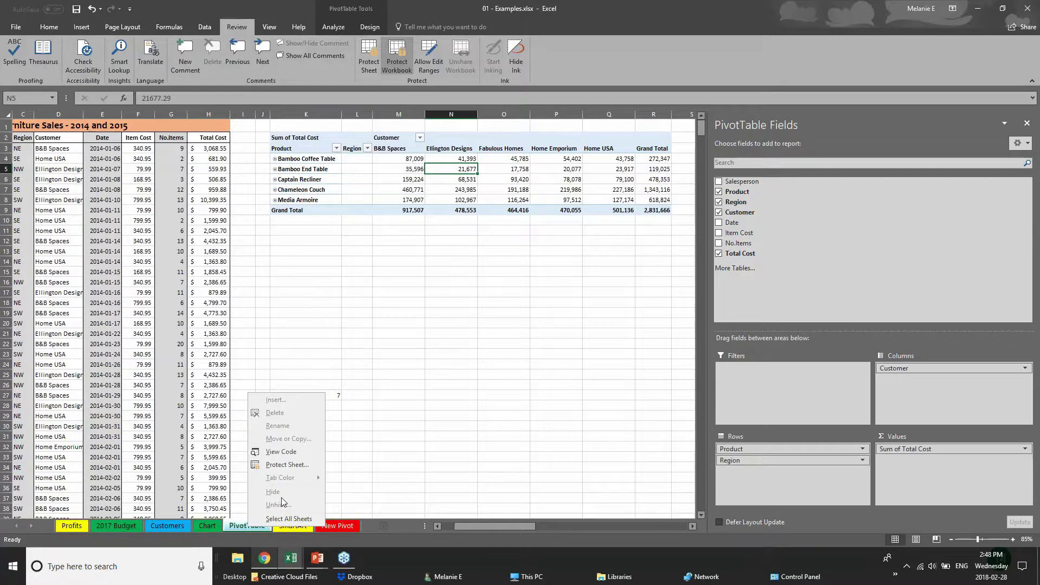
pyautogui.click(176, 526)
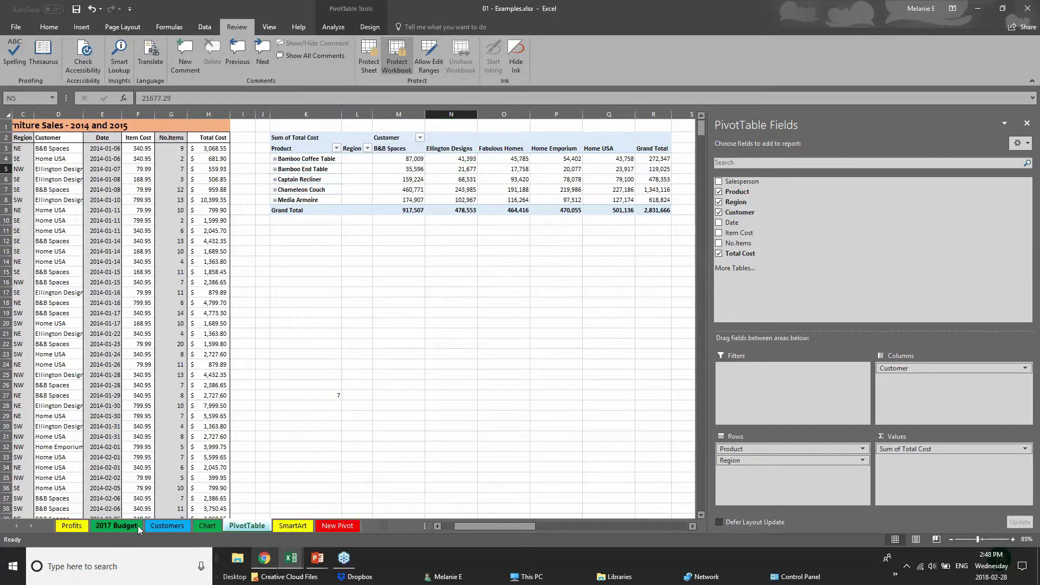
pyautogui.click(137, 525)
pyautogui.click(180, 525)
pyautogui.click(208, 526)
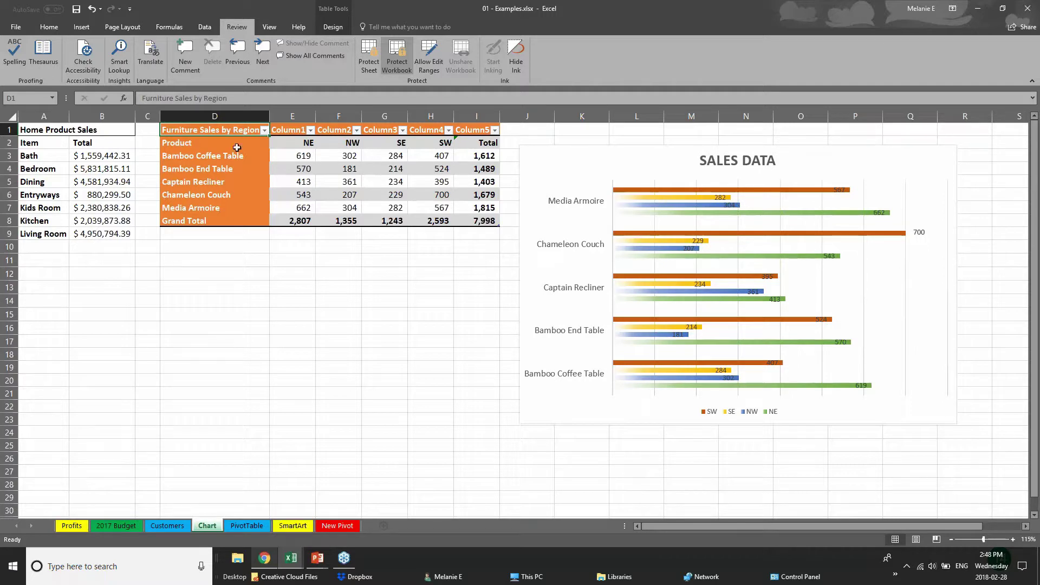
# - Unprotect the workbook structure by entering its password
pyautogui.click(397, 57)
pyautogui.write('123')
pyautogui.press('Return')
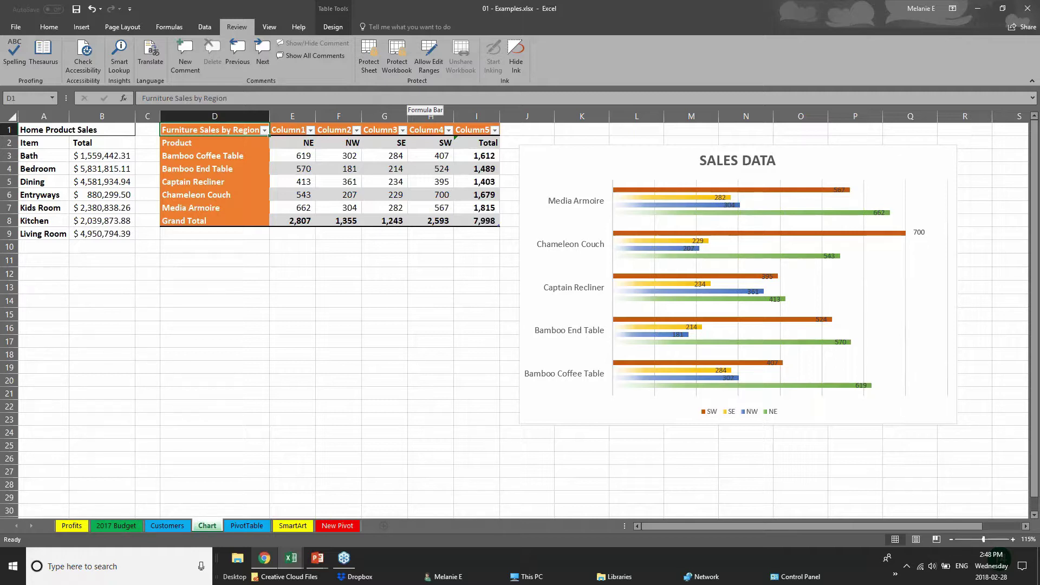
# - Glance at the PowerPoint previews, then open Excel's Share options for OneDrive upload or attachment
pyautogui.click(317, 558)
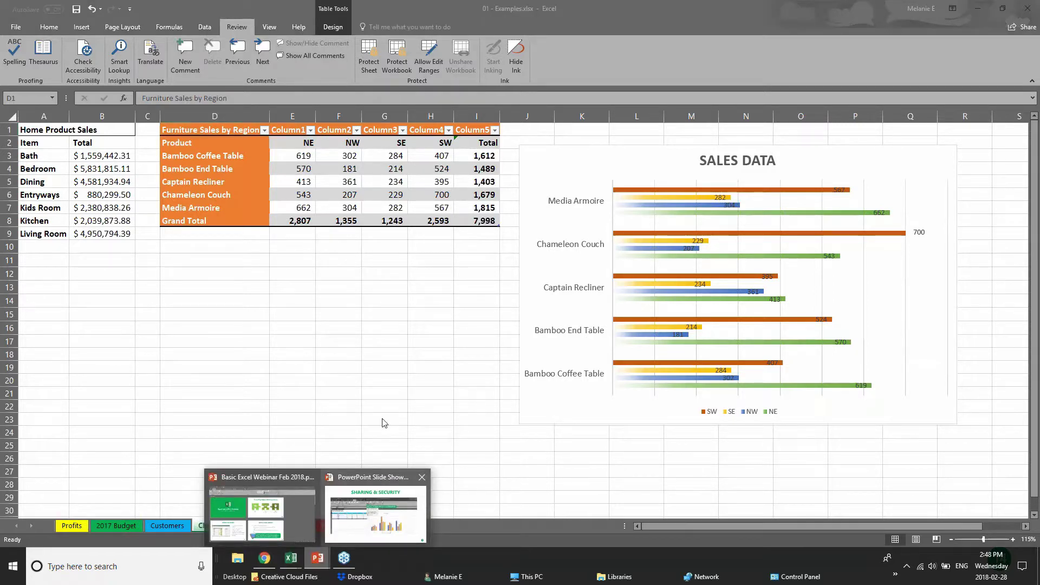
pyautogui.click(1029, 10)
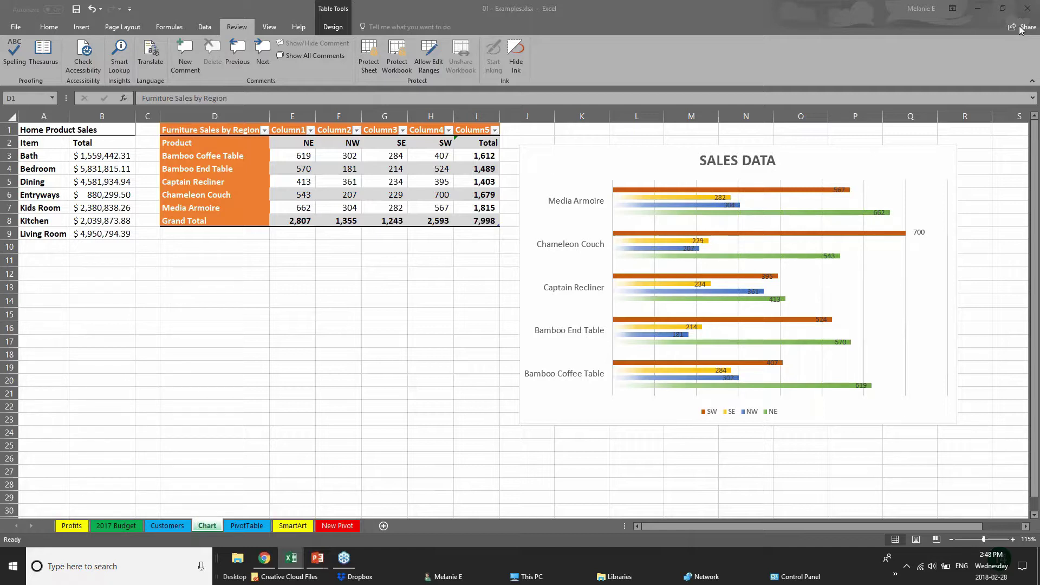
pyautogui.click(1016, 30)
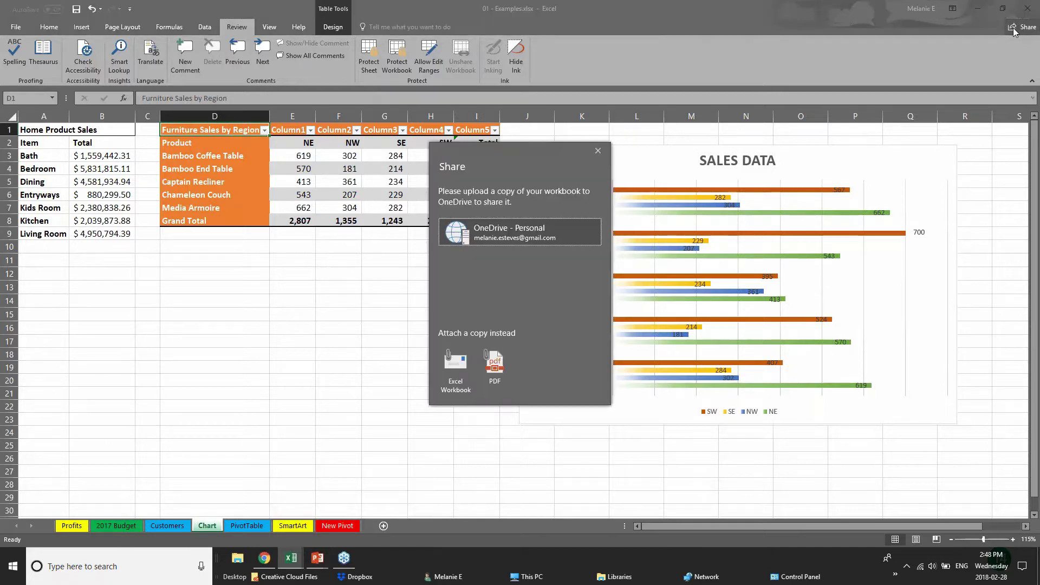
# - Save the workbook to OneDrive - Personal and invite a colleague with a chosen permission level
pyautogui.click(455, 237)
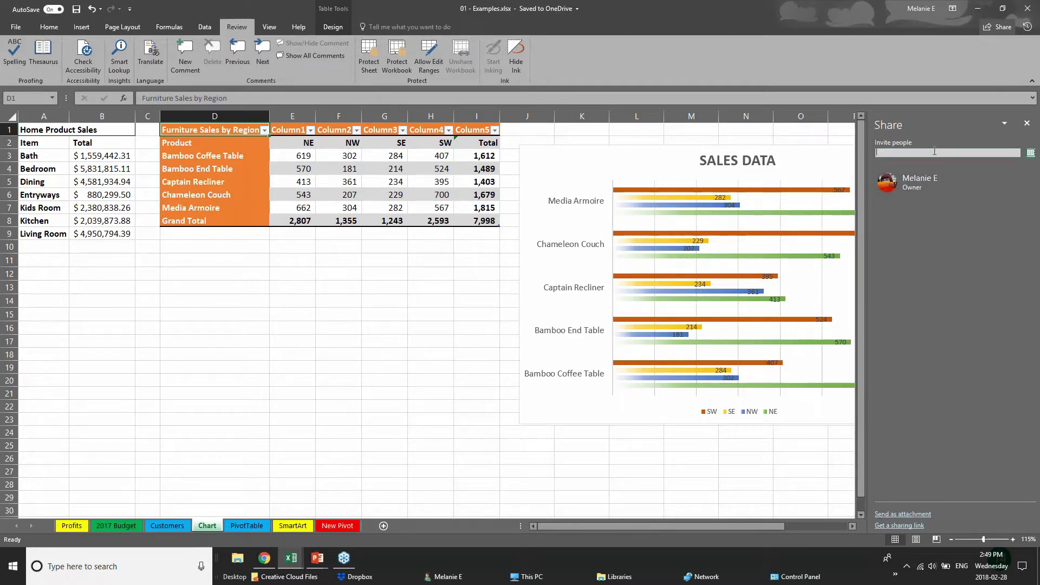
pyautogui.write('chery')
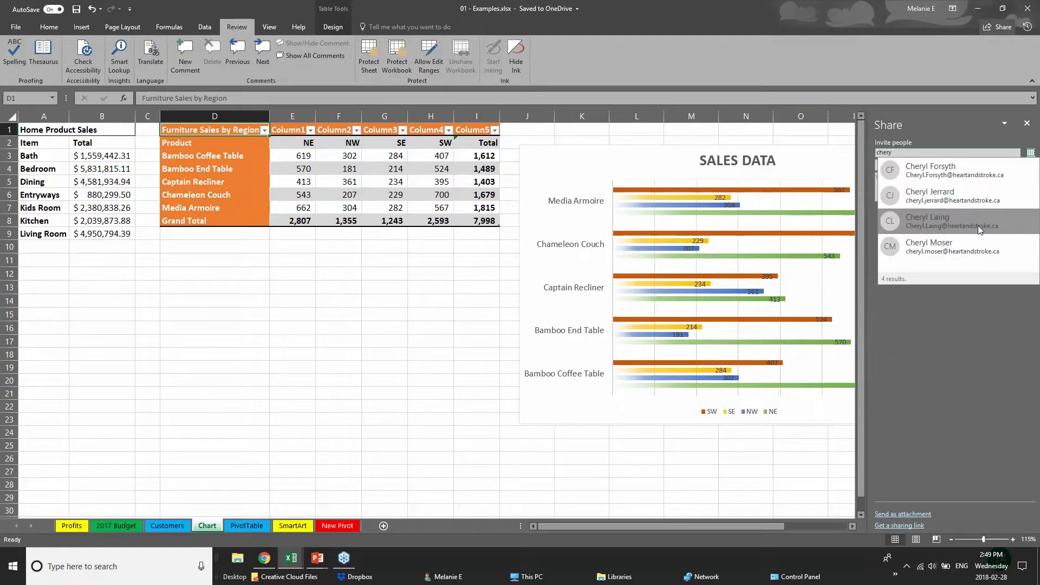
pyautogui.click(979, 228)
pyautogui.click(912, 165)
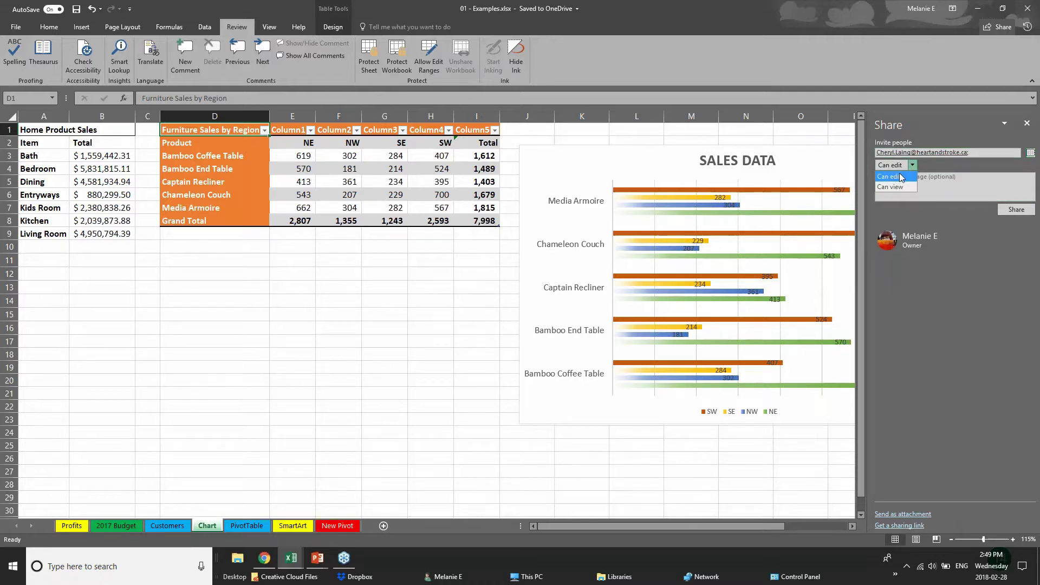
pyautogui.click(902, 187)
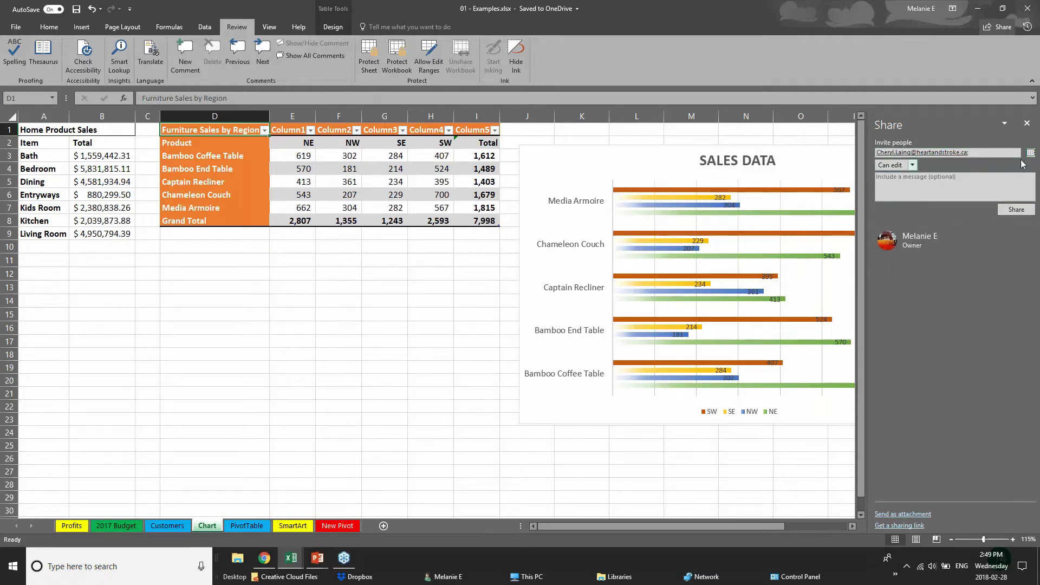
# - Close the sharing pane and return to the PowerPoint slide show
pyautogui.click(1027, 123)
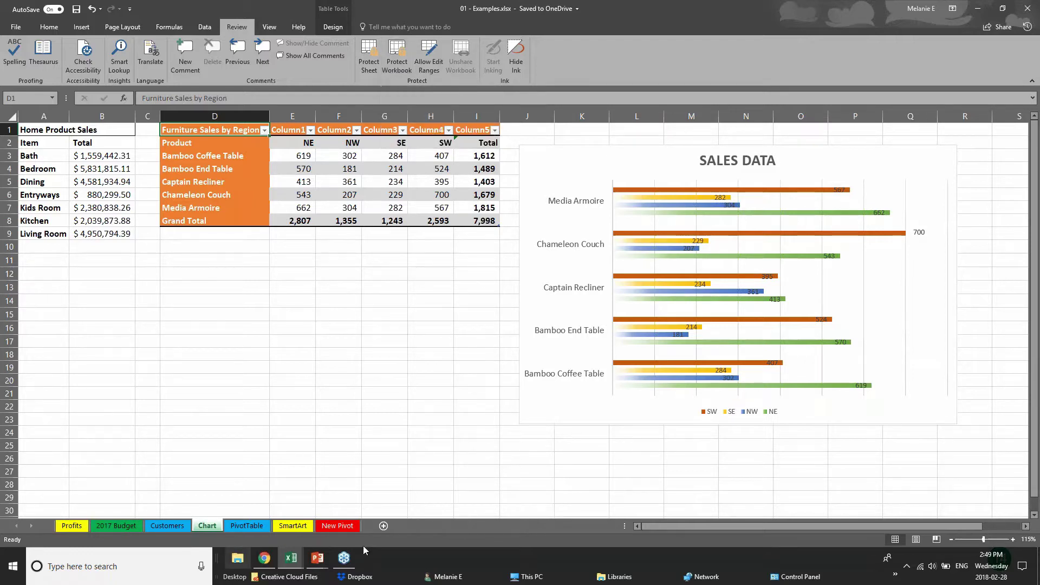
pyautogui.click(318, 558)
pyautogui.click(342, 508)
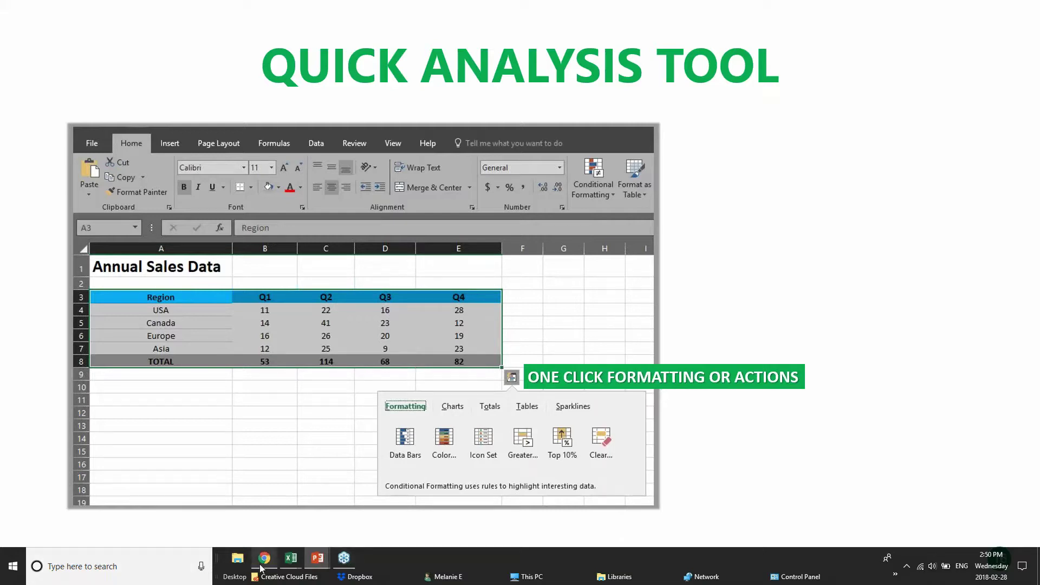
# - In Webinar Sample Workbook, select the Annual Sales Data table A3:E8
pyautogui.moveTo(297, 565)
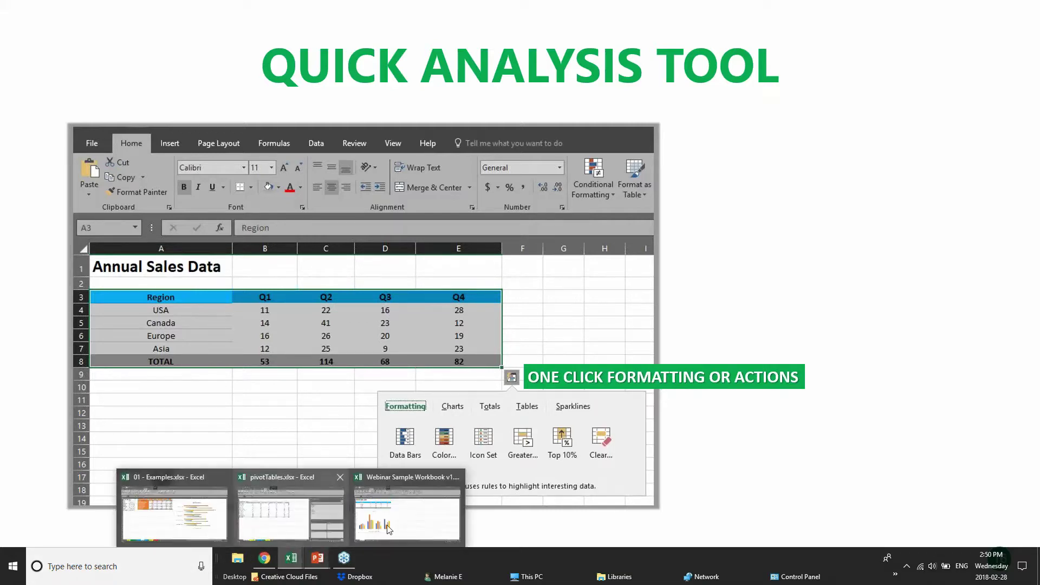
pyautogui.click(413, 510)
pyautogui.click(386, 241)
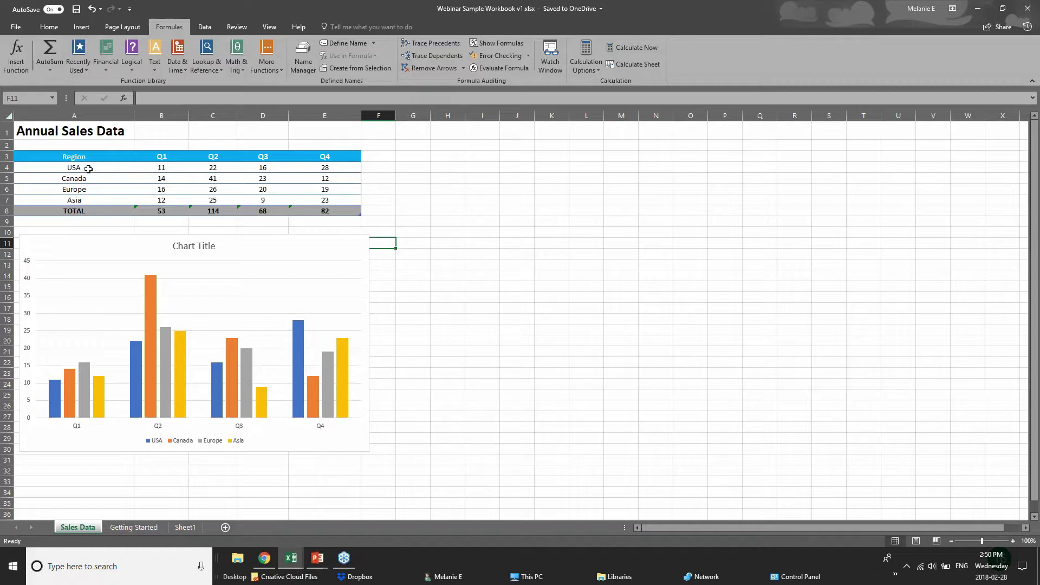
pyautogui.moveTo(81, 158); pyautogui.dragTo(346, 208)
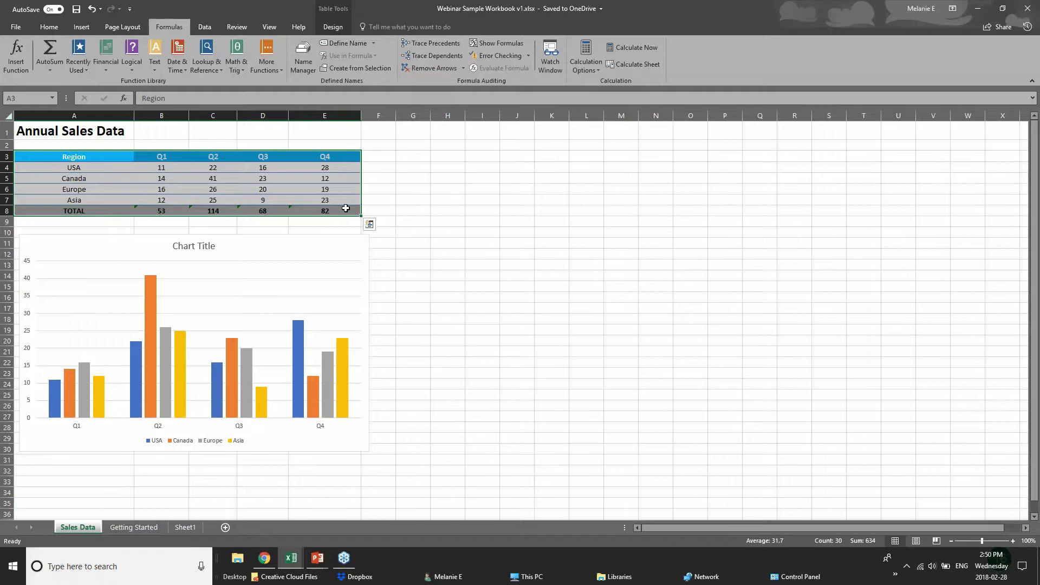
# - Apply a colour scale and then data bars to the sales figures via Quick Analysis
pyautogui.click(369, 225)
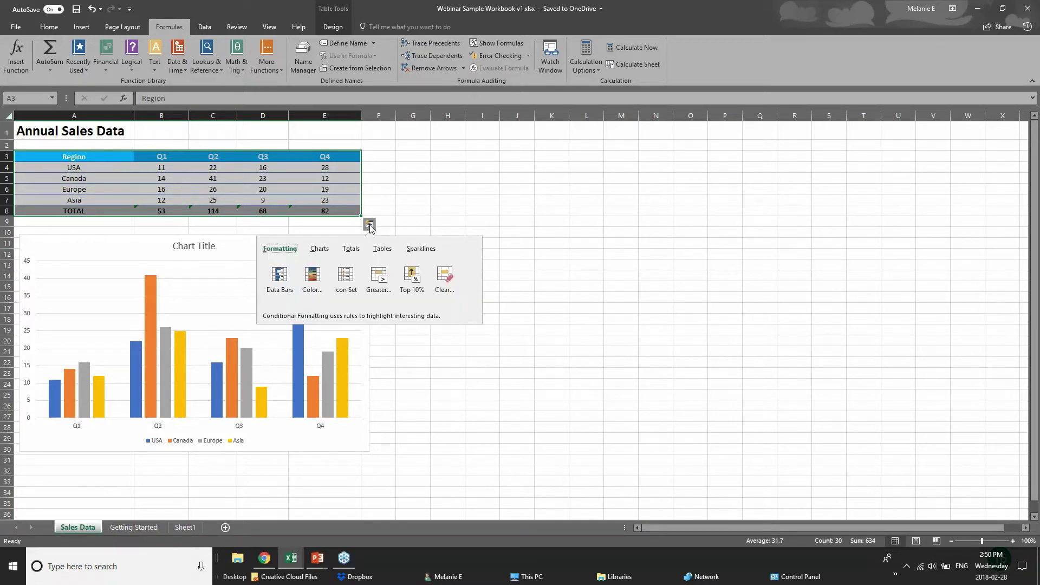
pyautogui.click(352, 252)
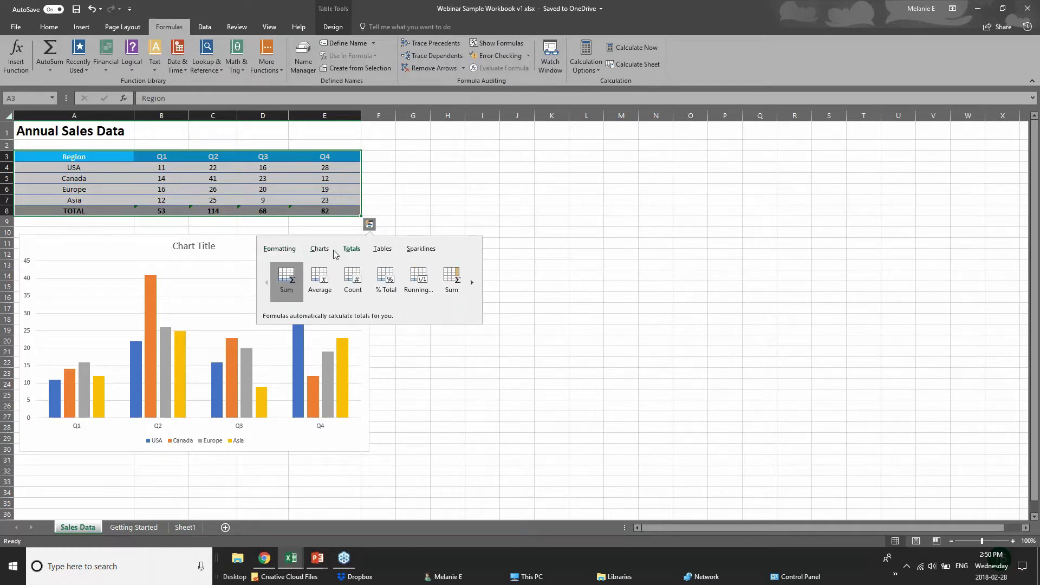
pyautogui.click(276, 248)
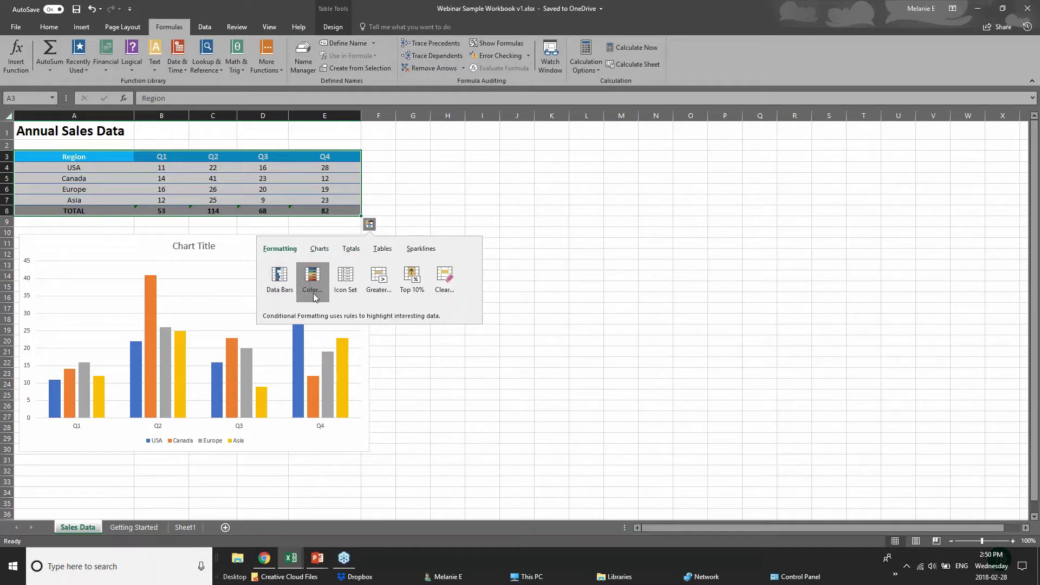
pyautogui.click(314, 296)
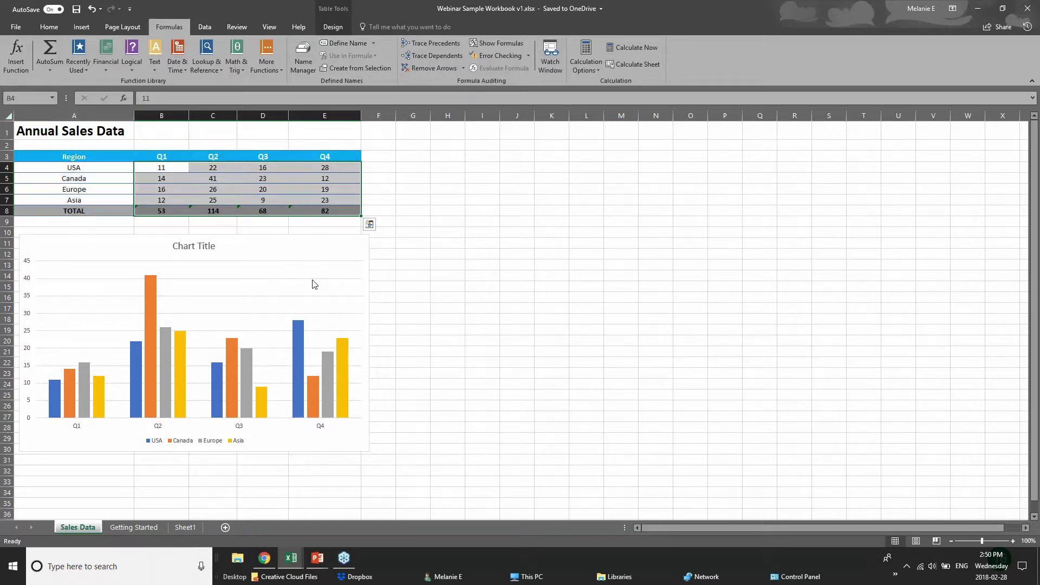
pyautogui.click(369, 224)
pyautogui.click(278, 281)
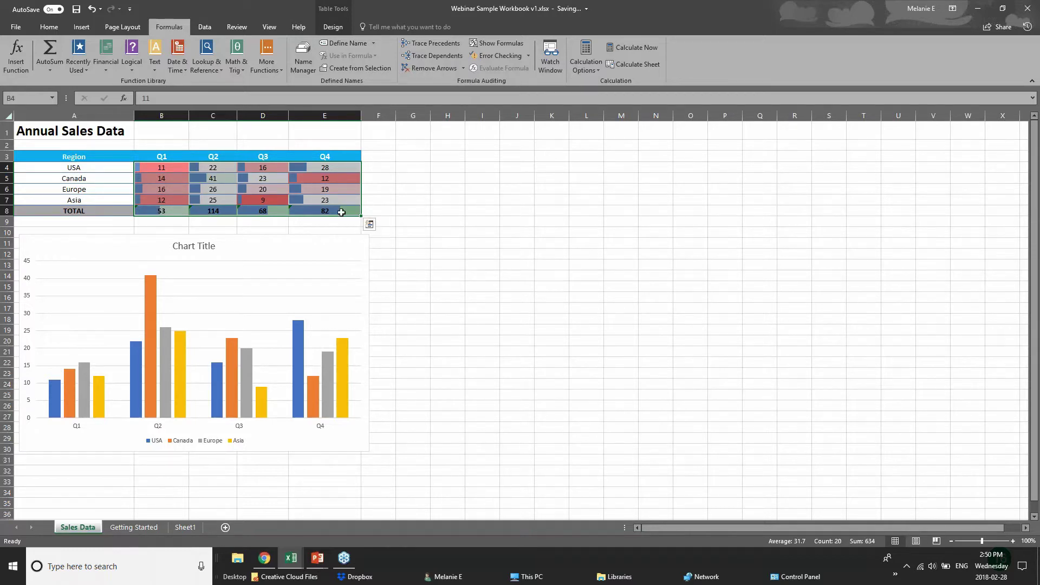
# - Highlight values greater than 61.5 with Light Red Fill, then reselect the table
pyautogui.click(370, 224)
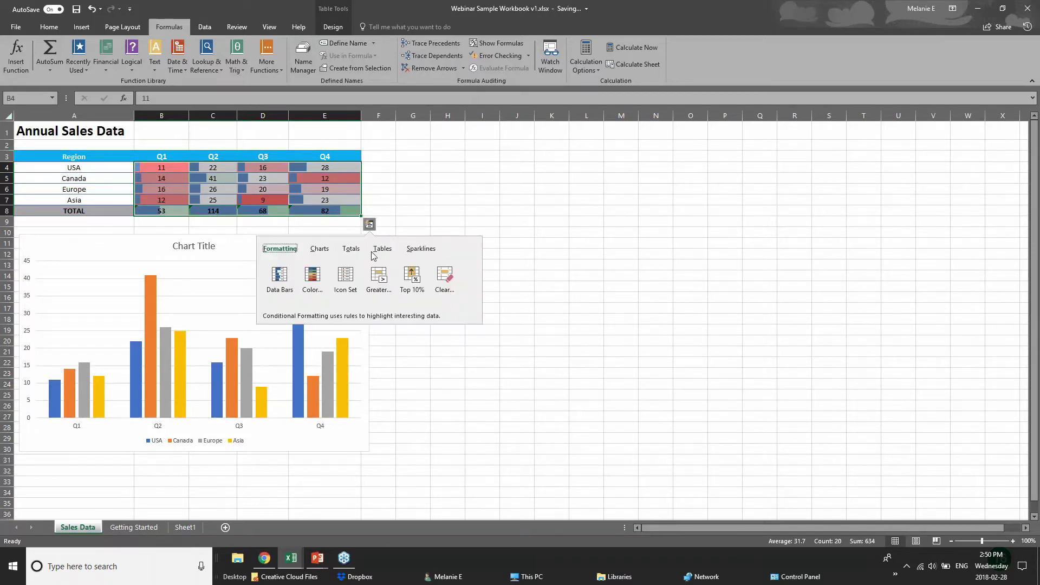
pyautogui.click(379, 287)
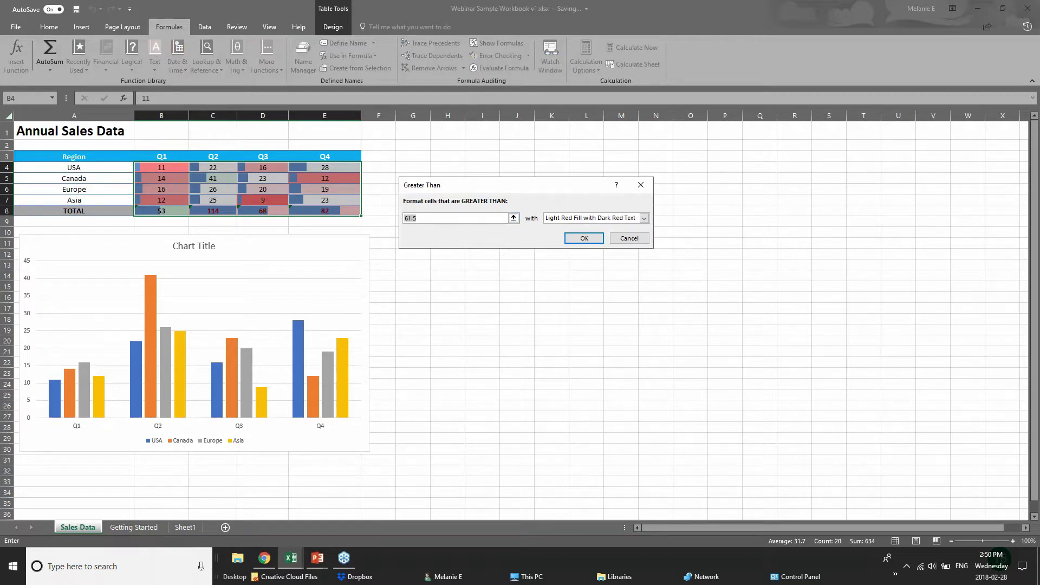
pyautogui.press('Return')
pyautogui.click(329, 246)
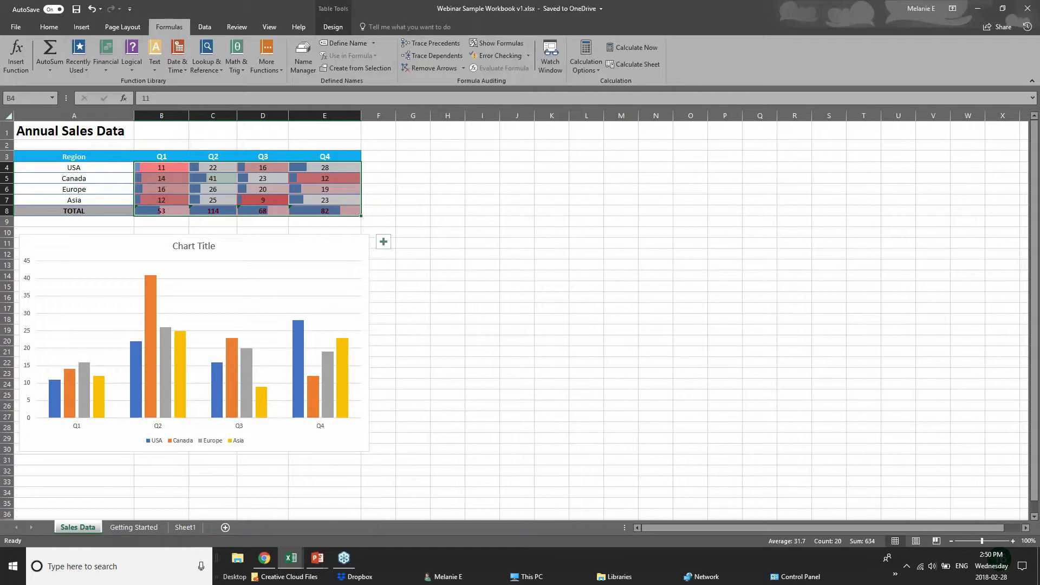
pyautogui.click(299, 212)
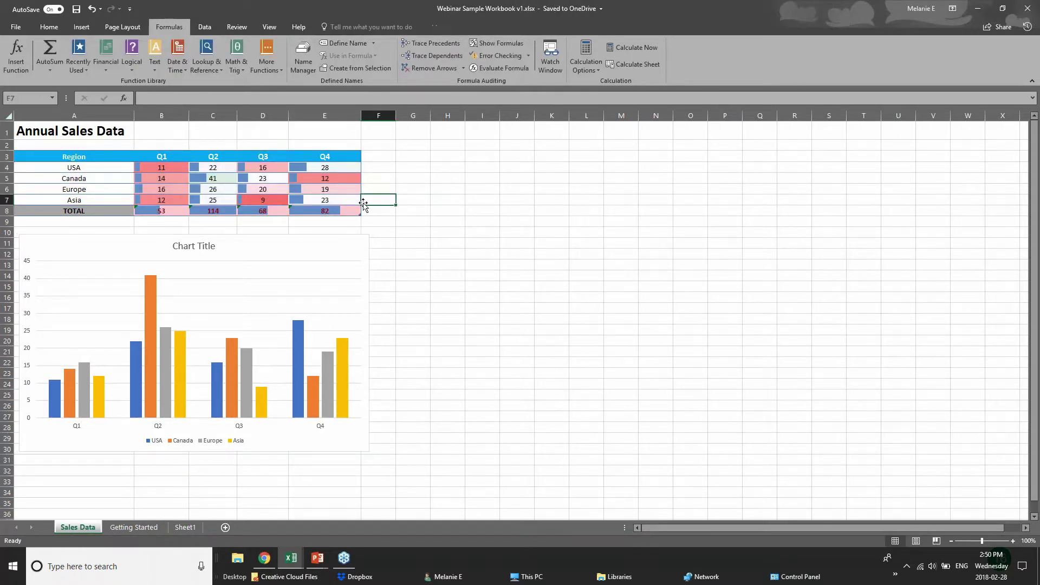
pyautogui.moveTo(54, 157); pyautogui.dragTo(330, 210)
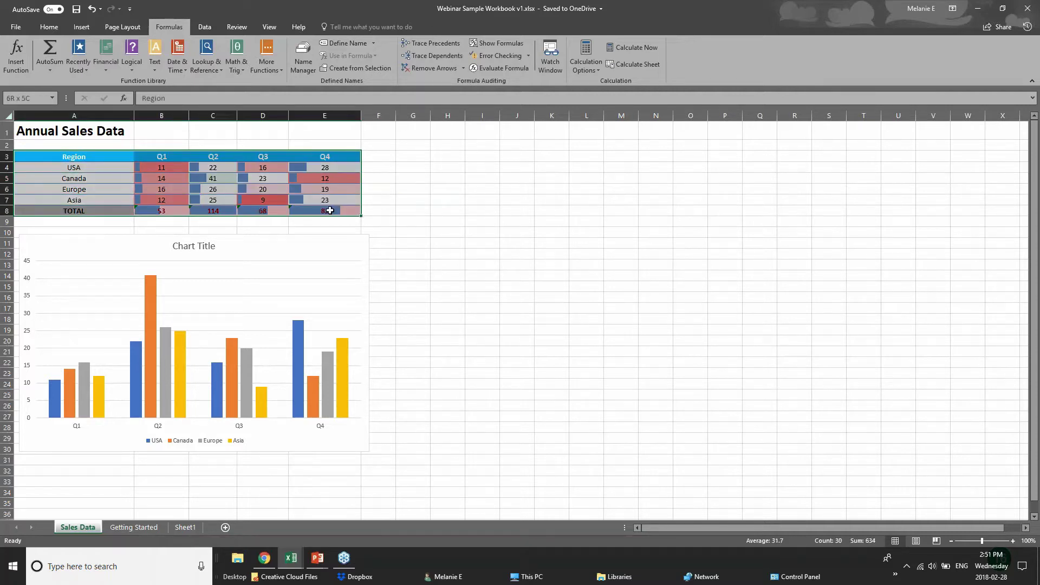
pyautogui.click(368, 224)
pyautogui.click(320, 249)
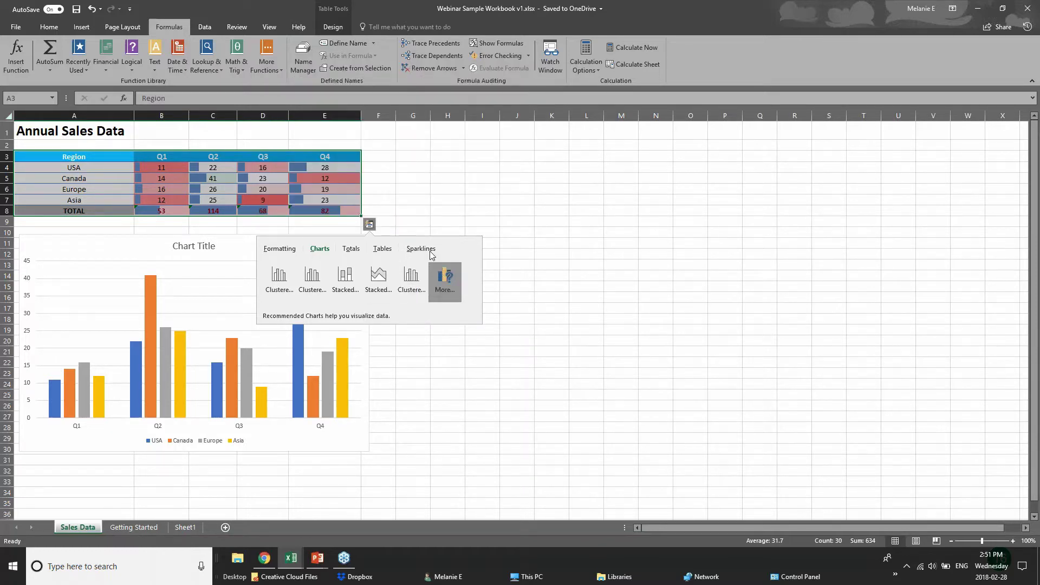
pyautogui.click(261, 157)
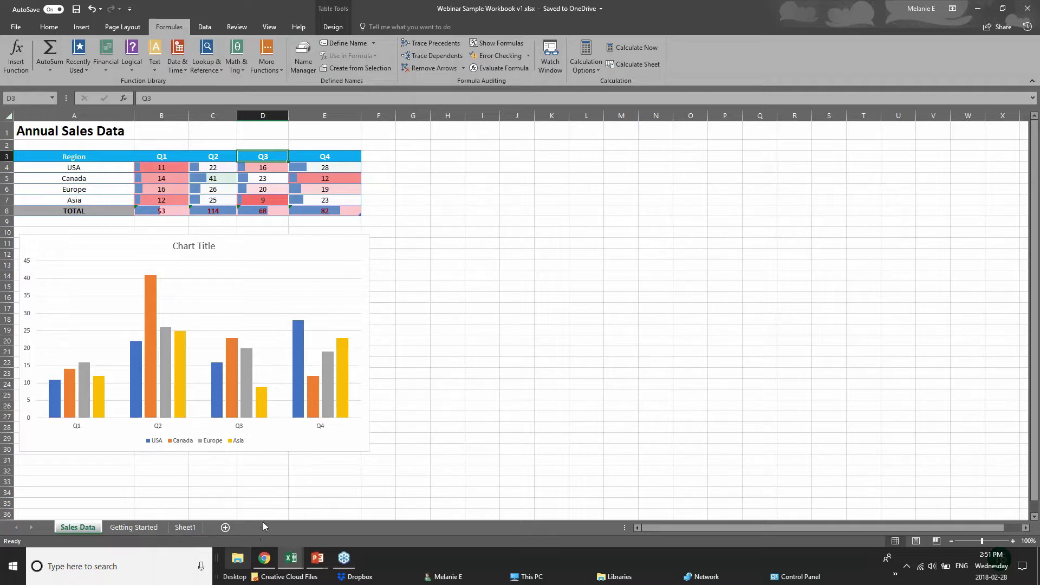
pyautogui.moveTo(82, 157); pyautogui.dragTo(271, 209)
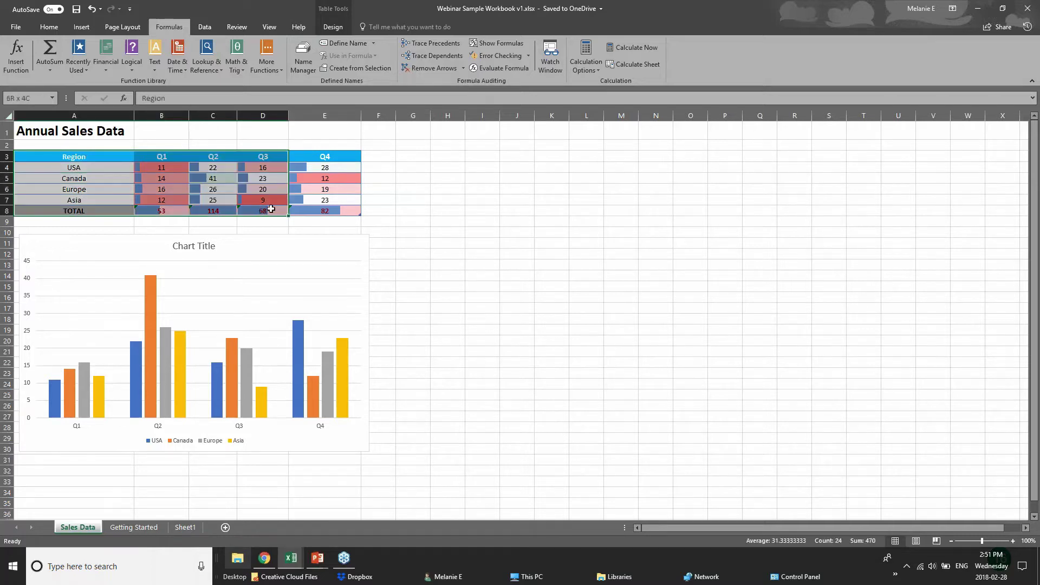
pyautogui.click(374, 210)
pyautogui.moveTo(321, 565)
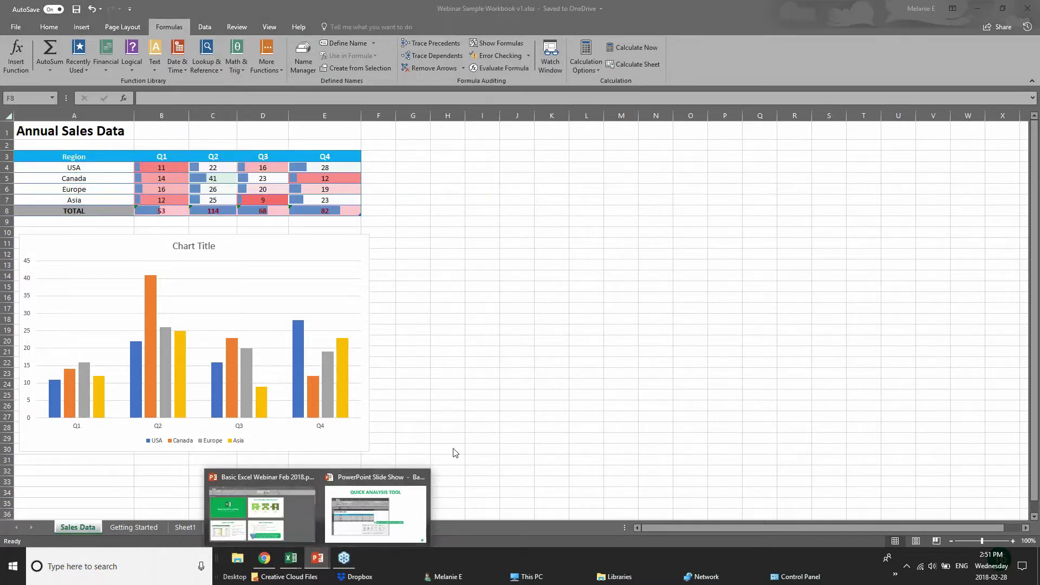
# - Advance the slide show to NEW CHARTS, then switch Excel to the Webinar Sample Workbook via pivotTables.xlsx
pyautogui.click(379, 506)
pyautogui.press('Right')
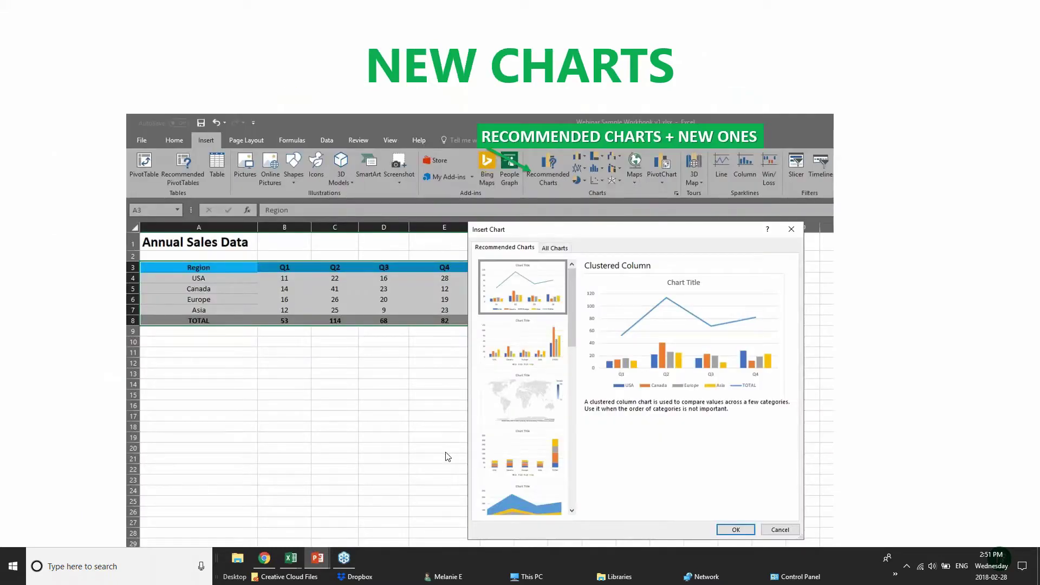
pyautogui.moveTo(290, 558)
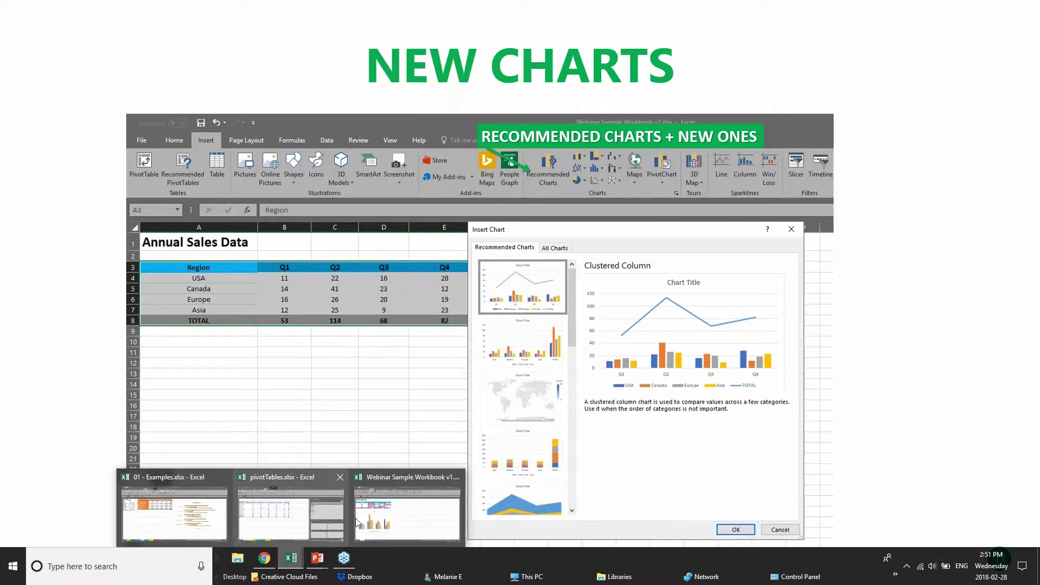
pyautogui.click(317, 518)
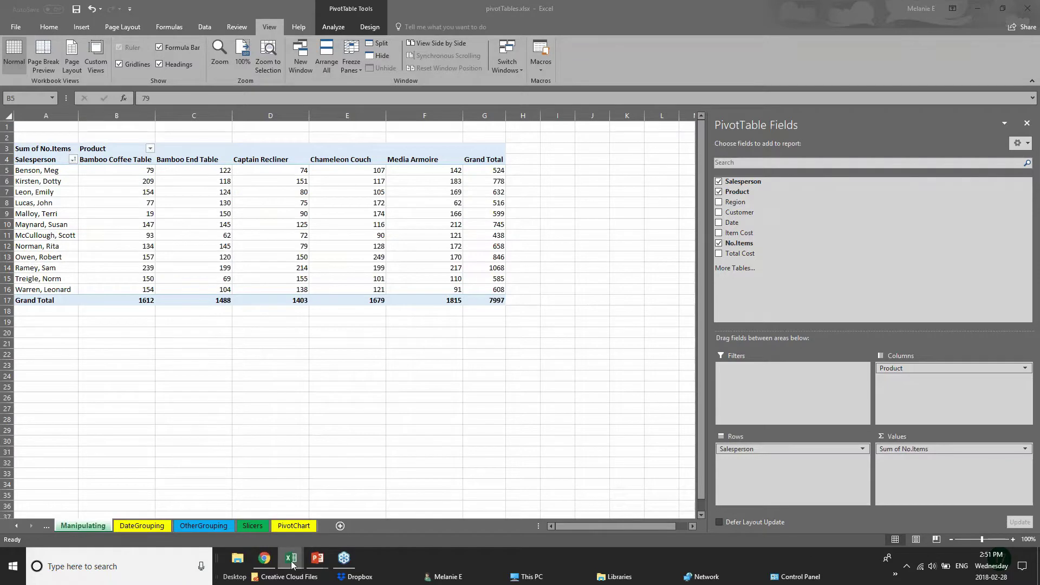
pyautogui.moveTo(293, 562)
pyautogui.click(379, 523)
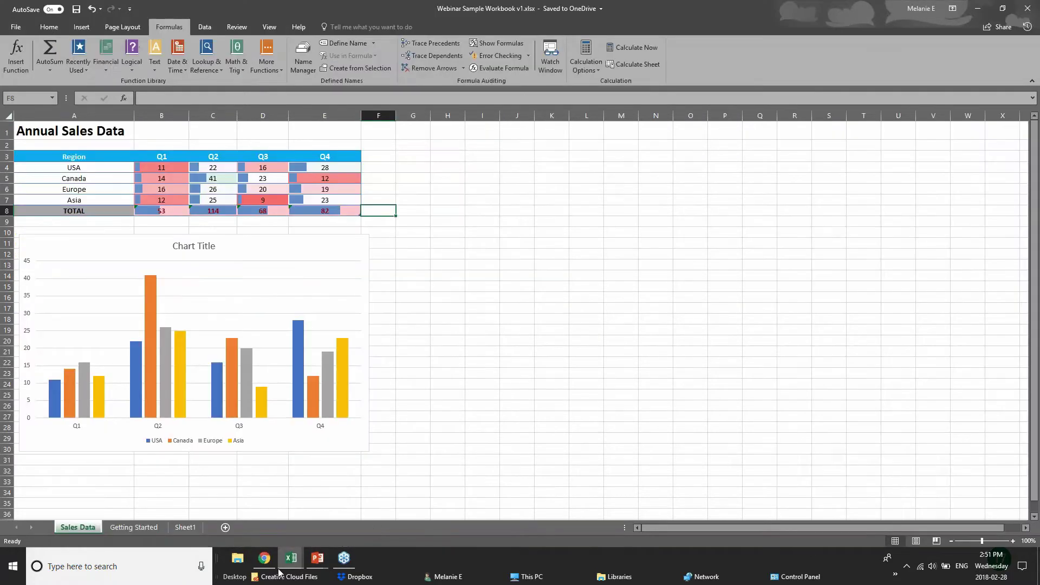
# - In 01 - Examples.xlsx, select the regional furniture sales figures E3:I8
pyautogui.click(148, 517)
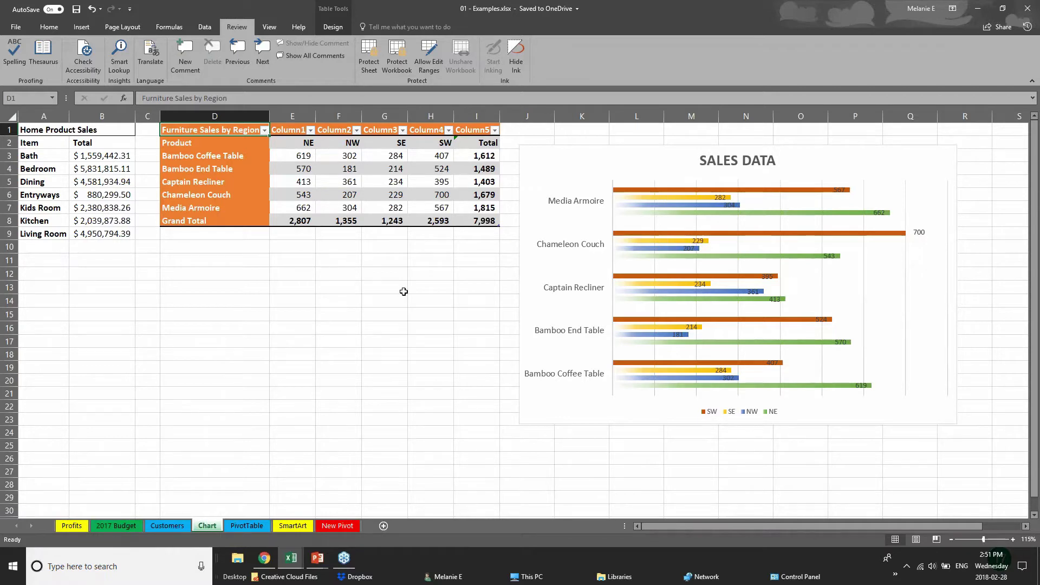
pyautogui.moveTo(411, 287); pyautogui.dragTo(415, 280)
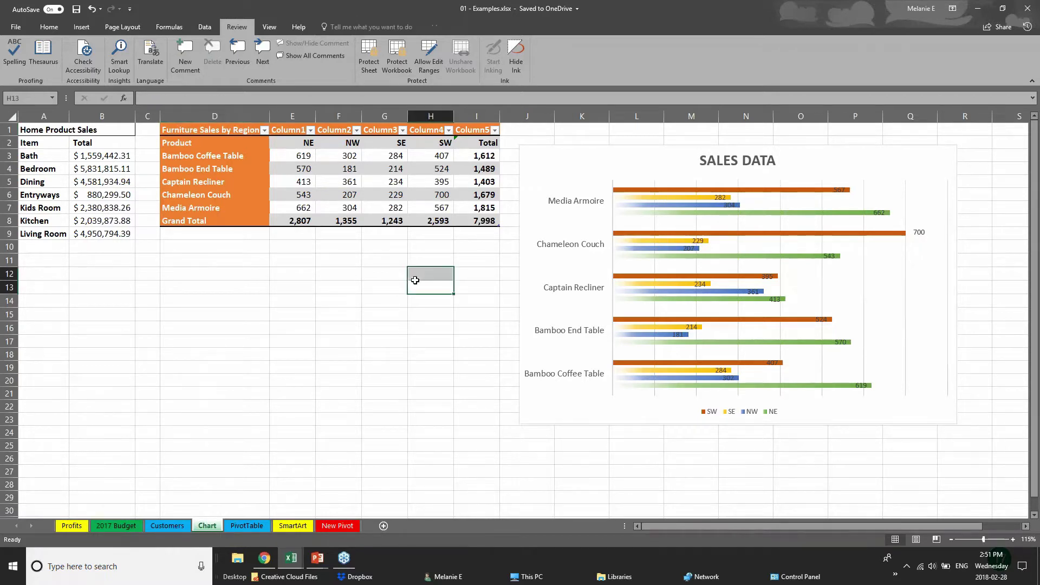
pyautogui.click(73, 29)
pyautogui.click(82, 170)
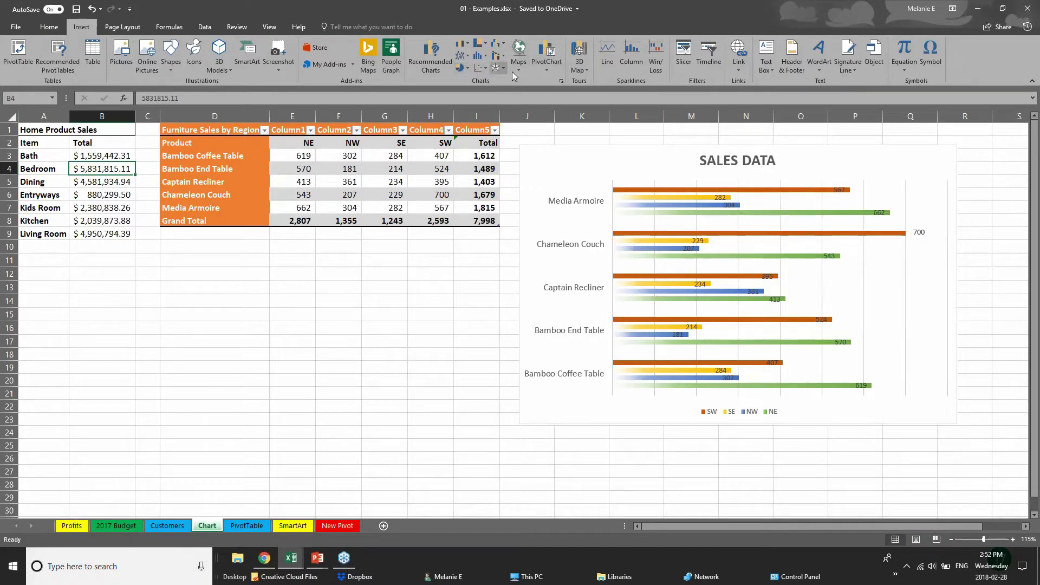
pyautogui.click(484, 44)
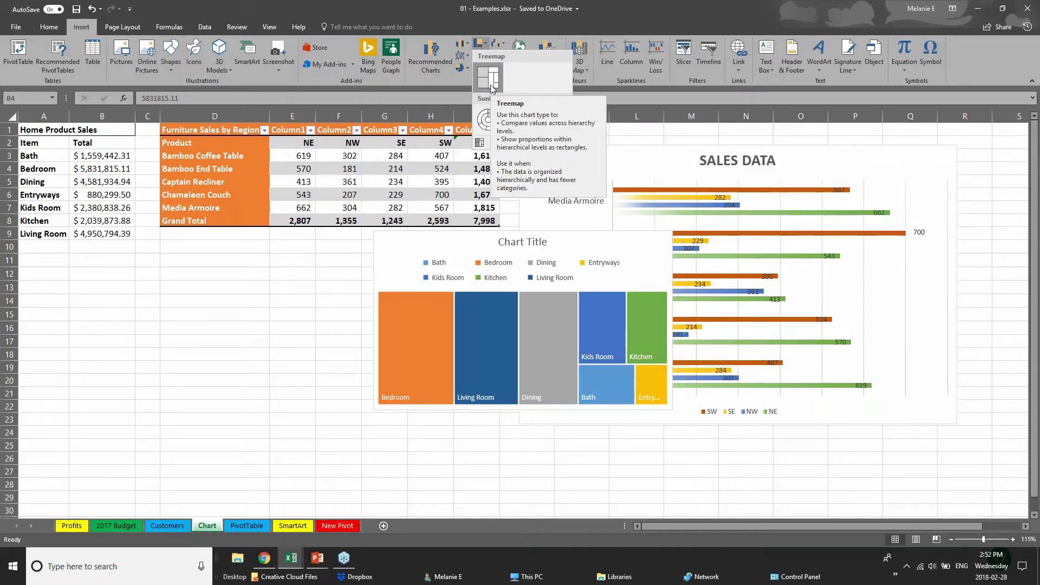
pyautogui.click(233, 134)
pyautogui.moveTo(225, 130); pyautogui.dragTo(404, 182)
pyautogui.click(298, 218)
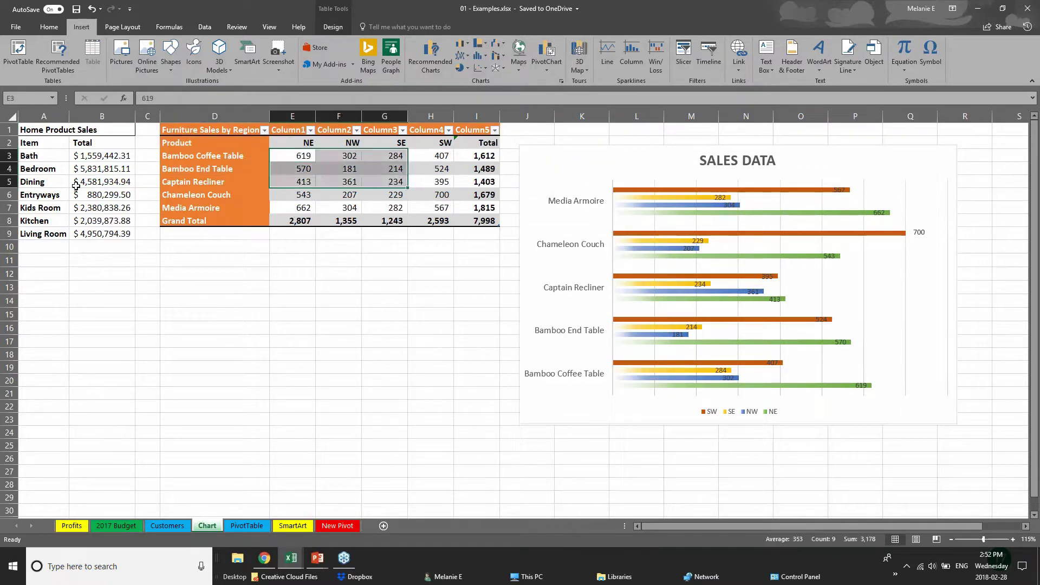
pyautogui.click(285, 158)
pyautogui.moveTo(285, 158); pyautogui.dragTo(491, 220)
# - Insert a Treemap hierarchy chart of E3:I8 and move it below the sales table
pyautogui.click(503, 45)
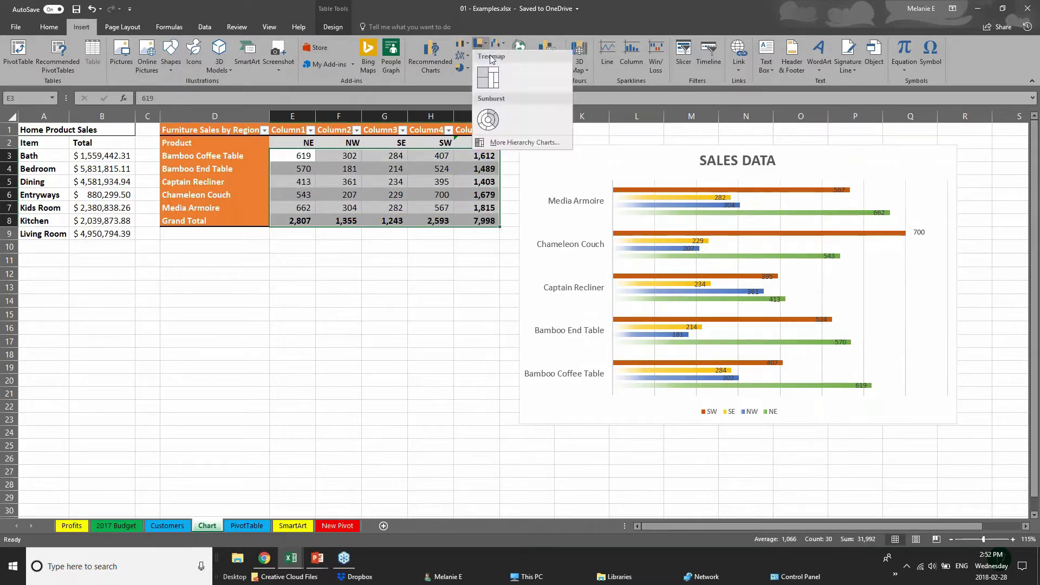
pyautogui.click(499, 84)
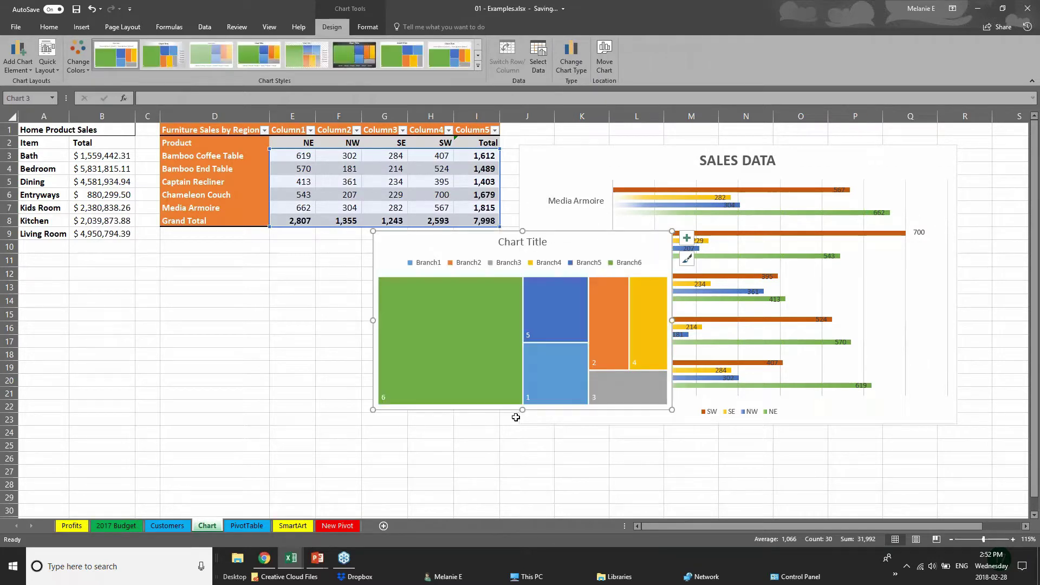
pyautogui.click(517, 432)
pyautogui.click(438, 418)
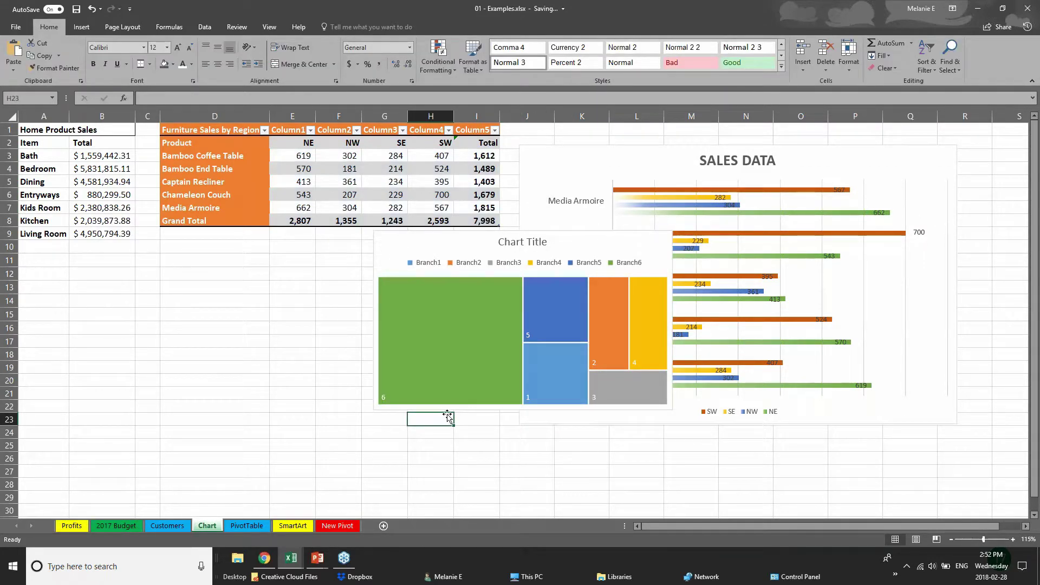
pyautogui.click(493, 296)
pyautogui.moveTo(478, 241); pyautogui.dragTo(272, 278)
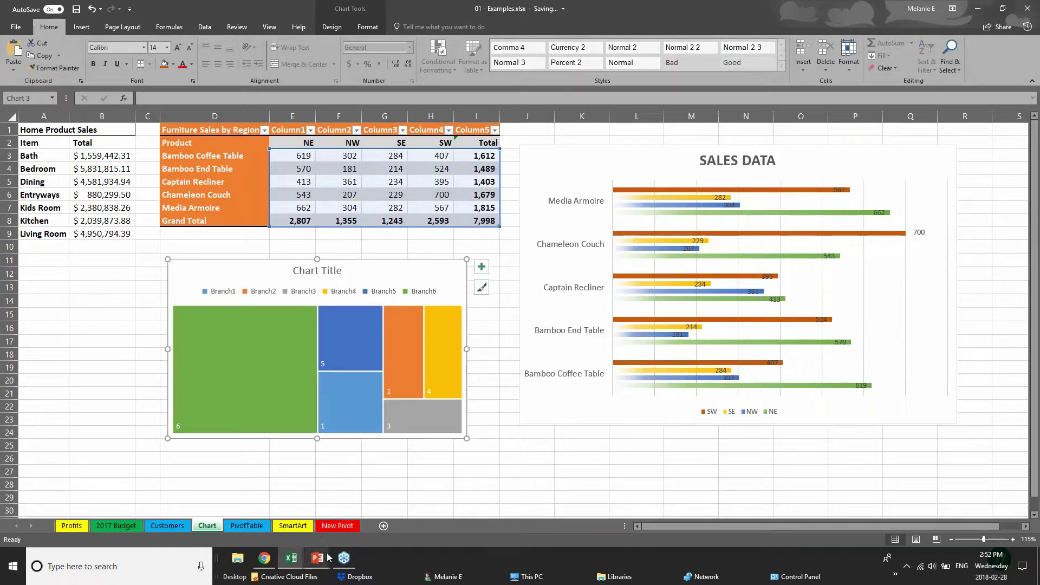
pyautogui.click(102, 367)
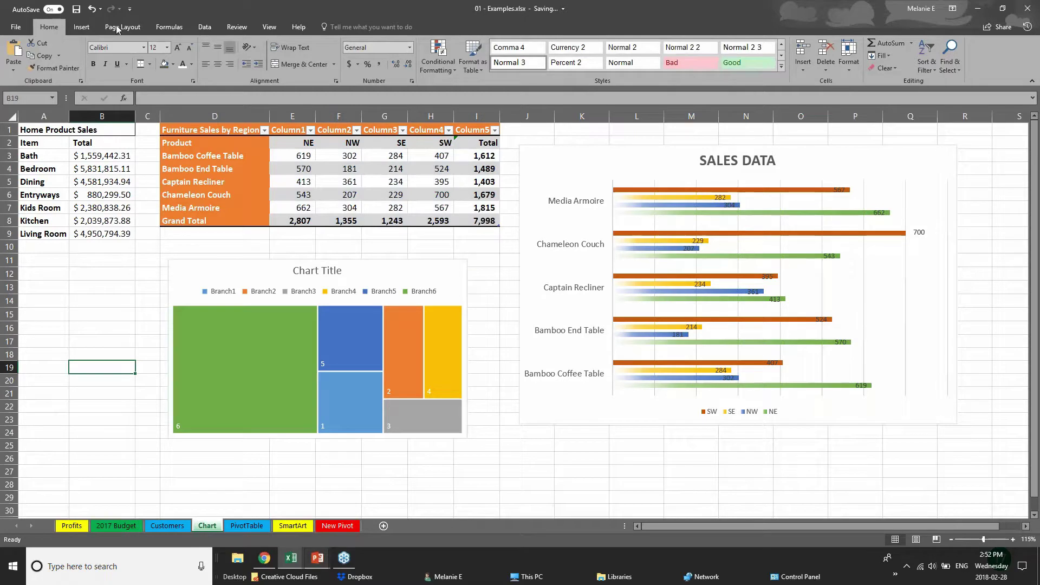
pyautogui.click(80, 27)
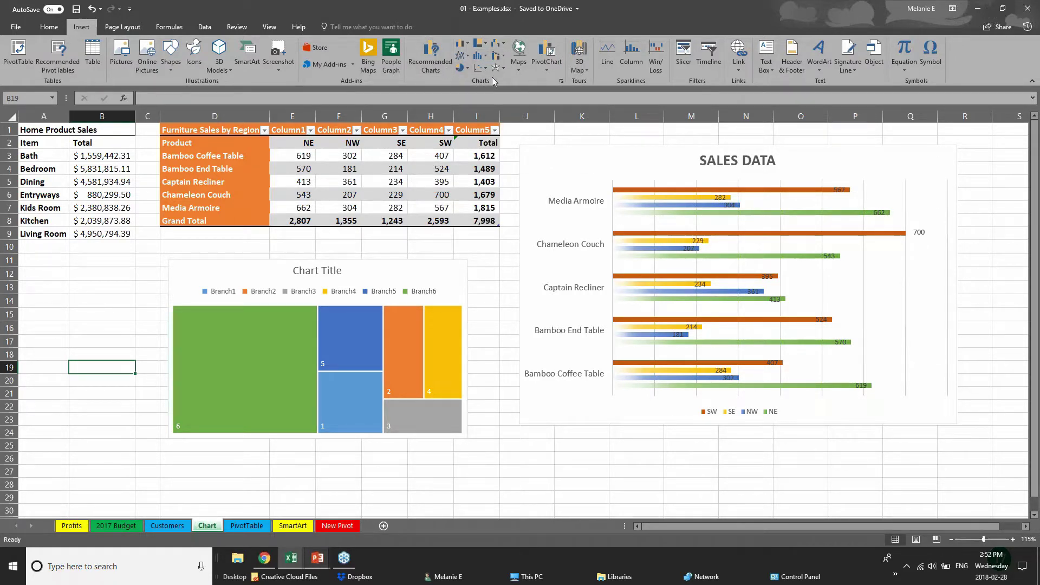
pyautogui.click(562, 81)
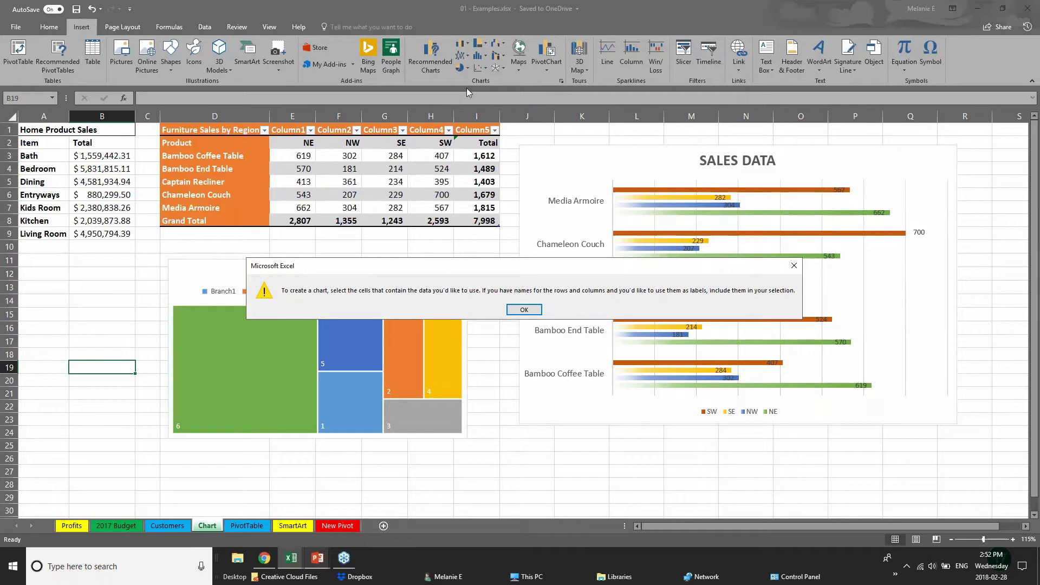
pyautogui.click(525, 312)
pyautogui.click(409, 80)
pyautogui.click(525, 312)
pyautogui.moveTo(297, 157); pyautogui.dragTo(508, 233)
pyautogui.click(430, 54)
pyautogui.click(438, 137)
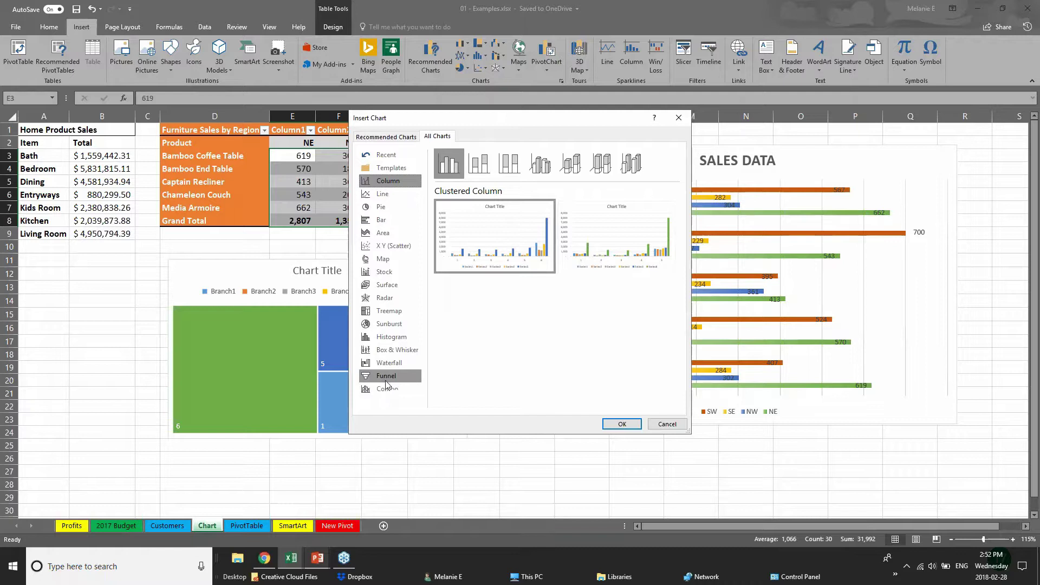
pyautogui.click(389, 364)
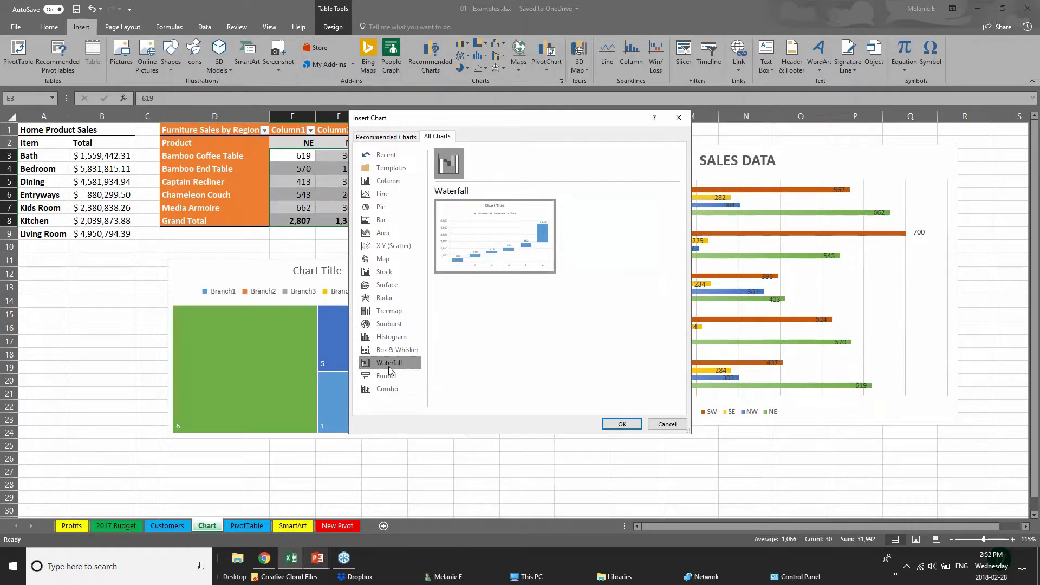
pyautogui.click(386, 312)
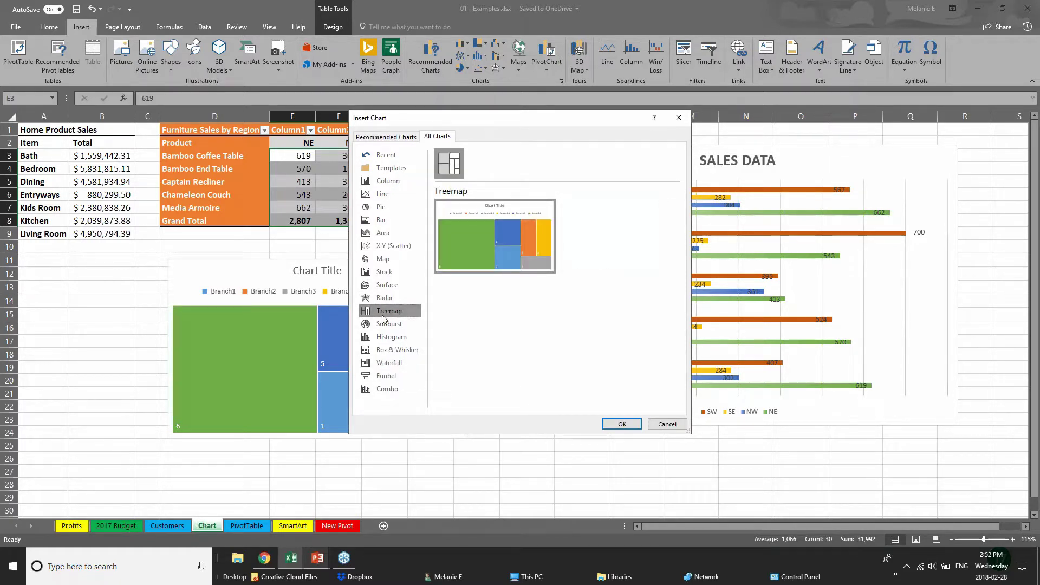
pyautogui.click(405, 353)
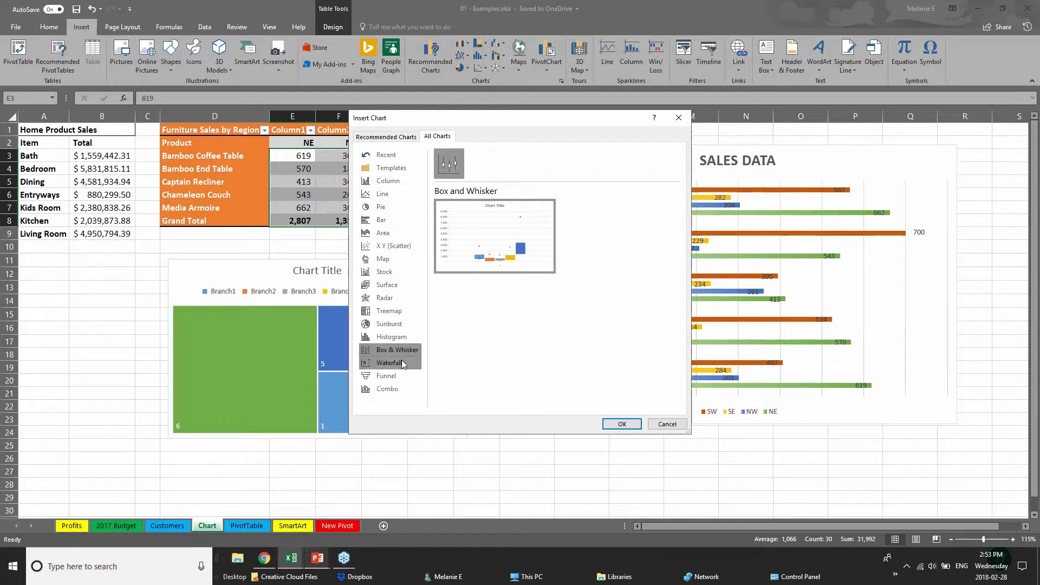
pyautogui.click(404, 323)
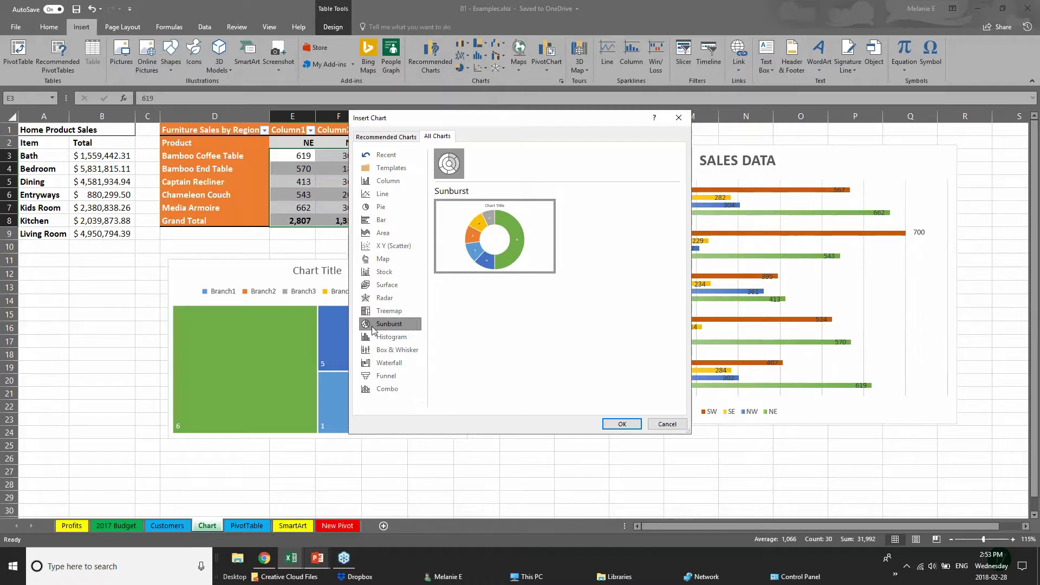
pyautogui.click(380, 137)
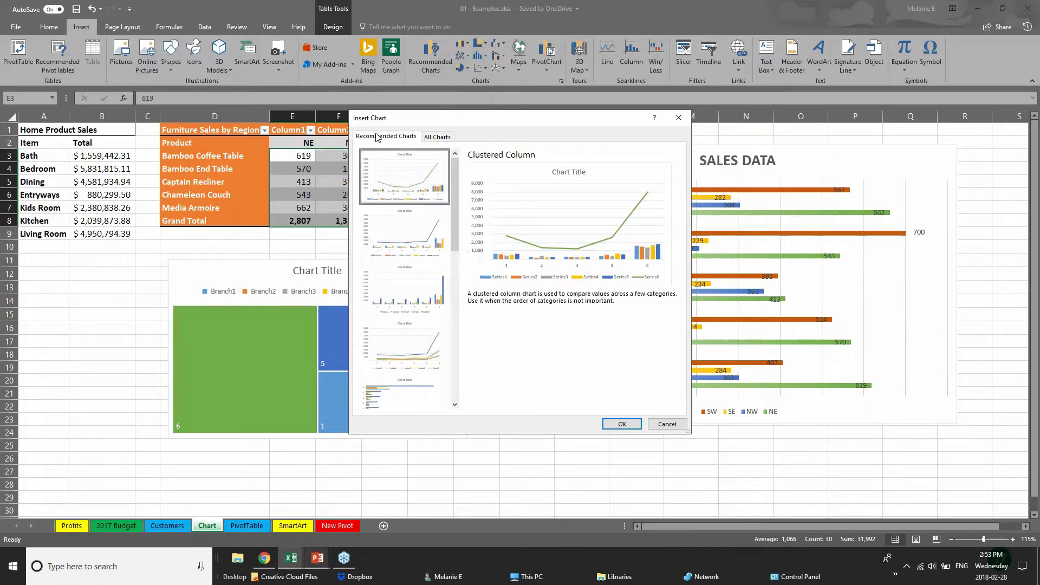
pyautogui.click(404, 243)
pyautogui.click(406, 290)
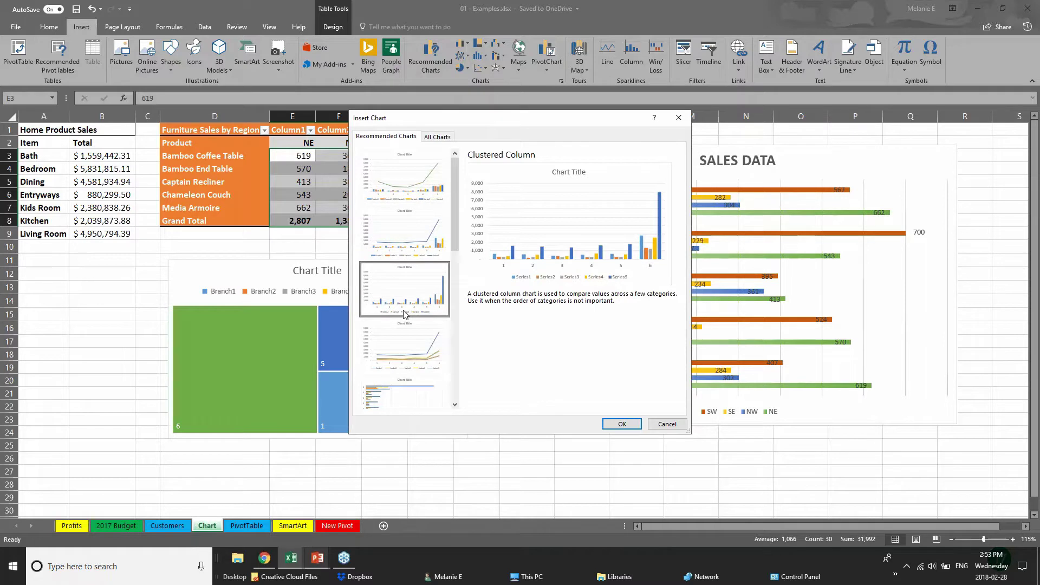
pyautogui.click(407, 344)
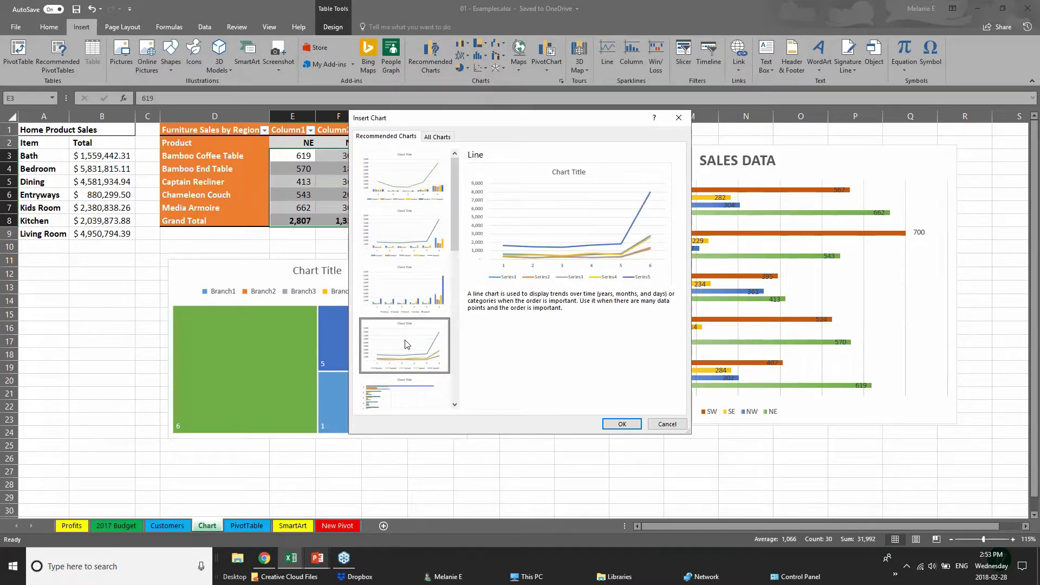
pyautogui.click(667, 424)
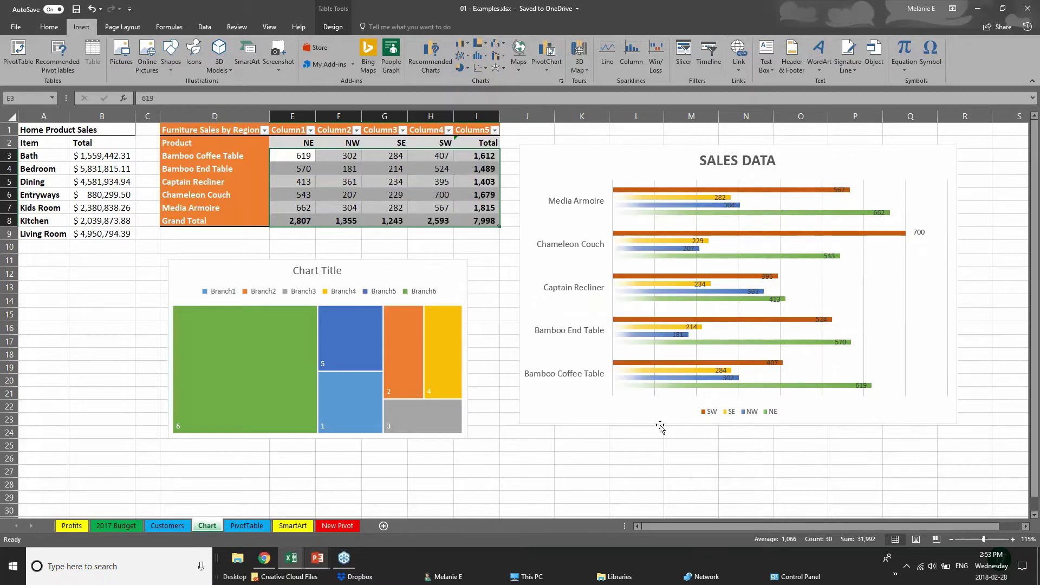
pyautogui.moveTo(319, 565)
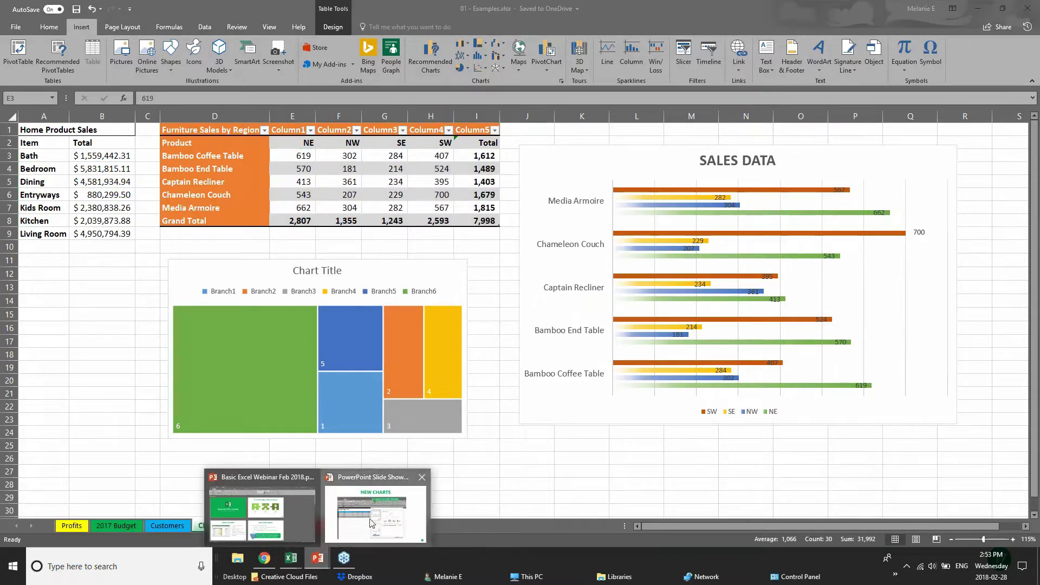
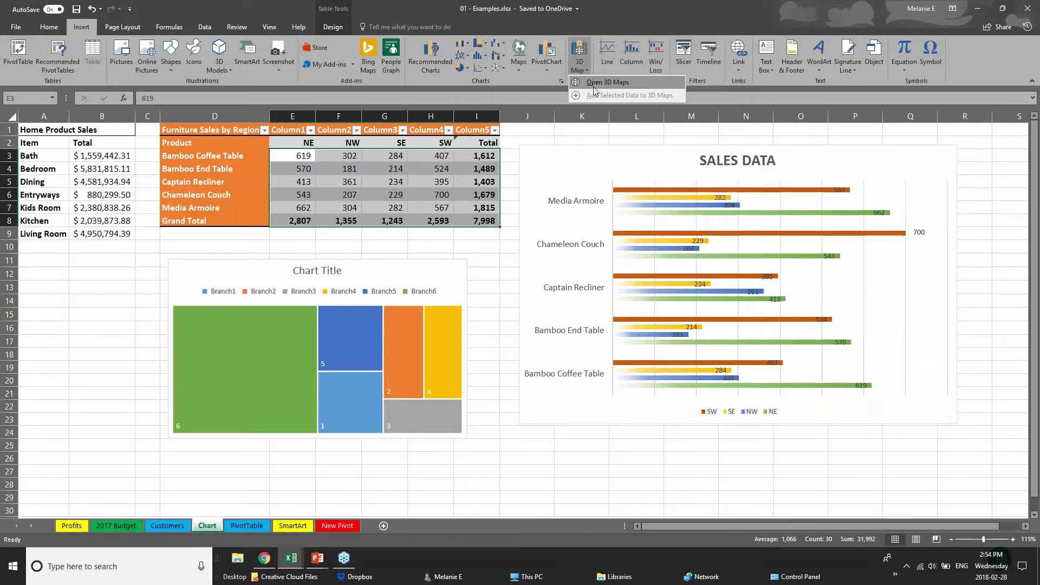
# - Bring the full-screen PowerPoint slide show up from its taskbar preview
pyautogui.moveTo(327, 566)
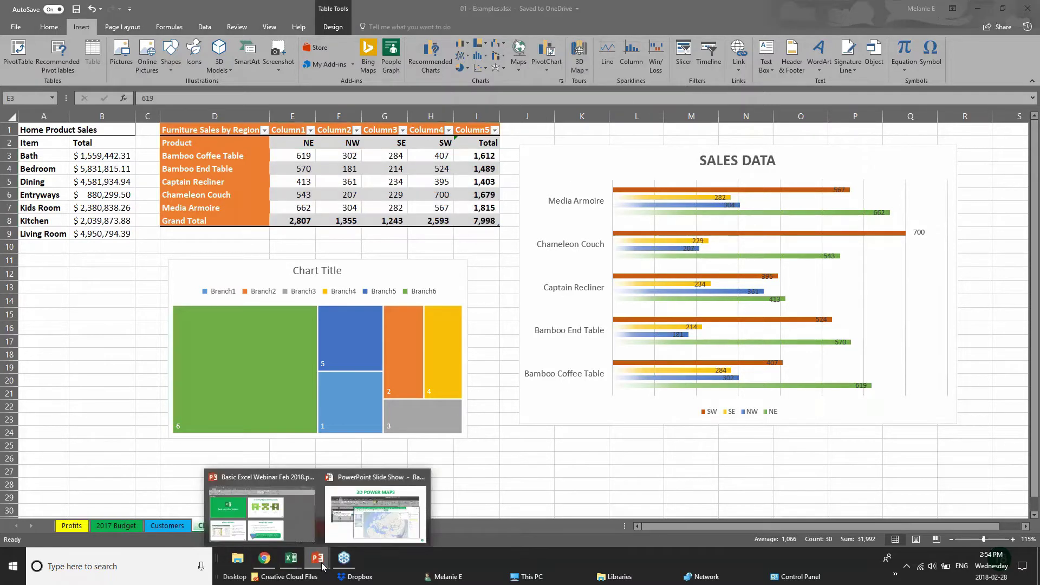
pyautogui.click(376, 512)
# - Advance the slide show to PIVOT TABLES, then switch Excel to pivotTables.xlsx
pyautogui.press('Right')
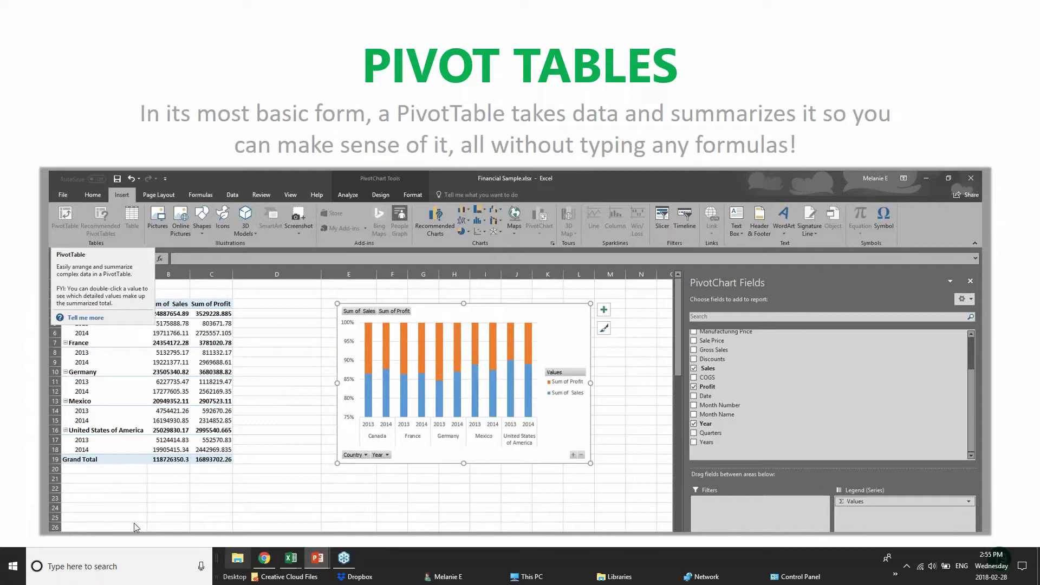
pyautogui.moveTo(291, 558)
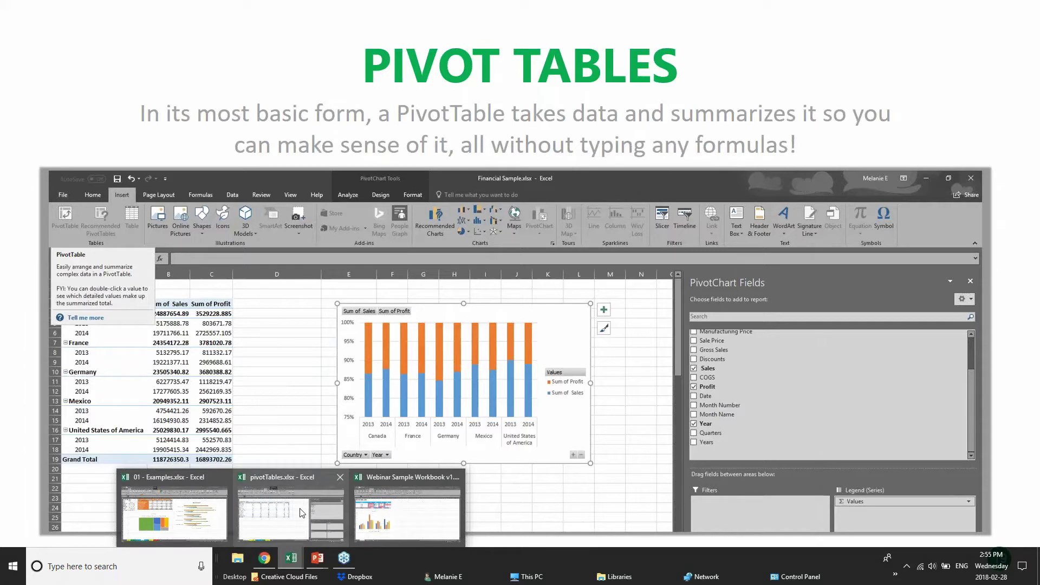
pyautogui.click(309, 512)
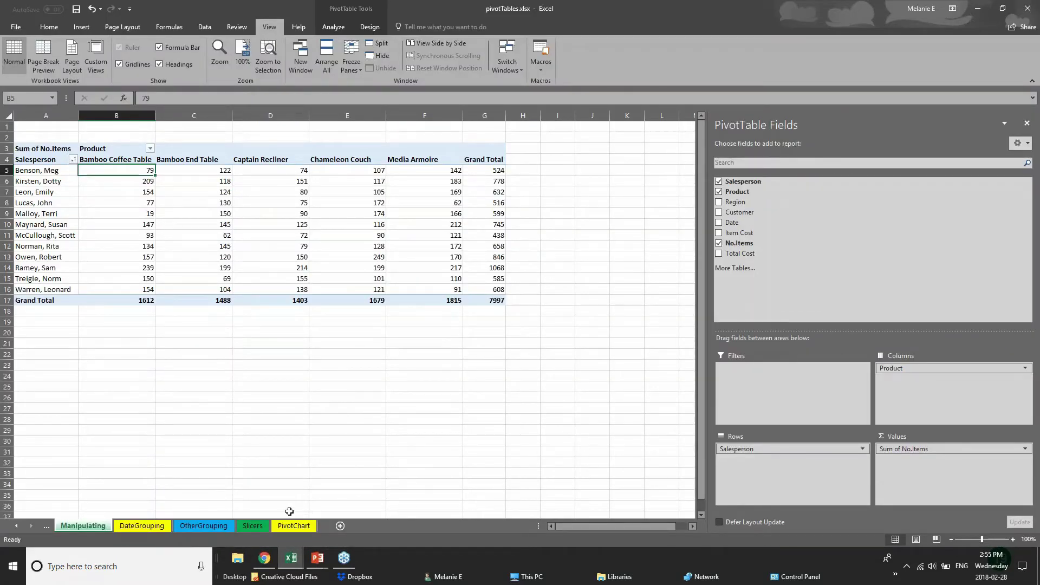
# - Review the DateGrouping, OtherGrouping and Slicers sheets, hide the field list and select the pivot table
pyautogui.click(161, 527)
pyautogui.click(223, 528)
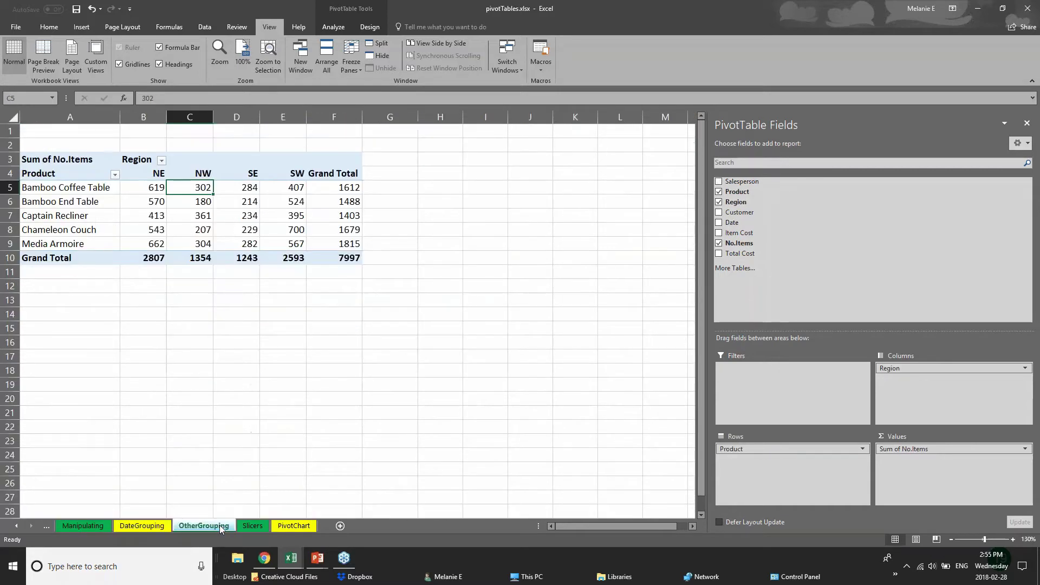
pyautogui.click(262, 528)
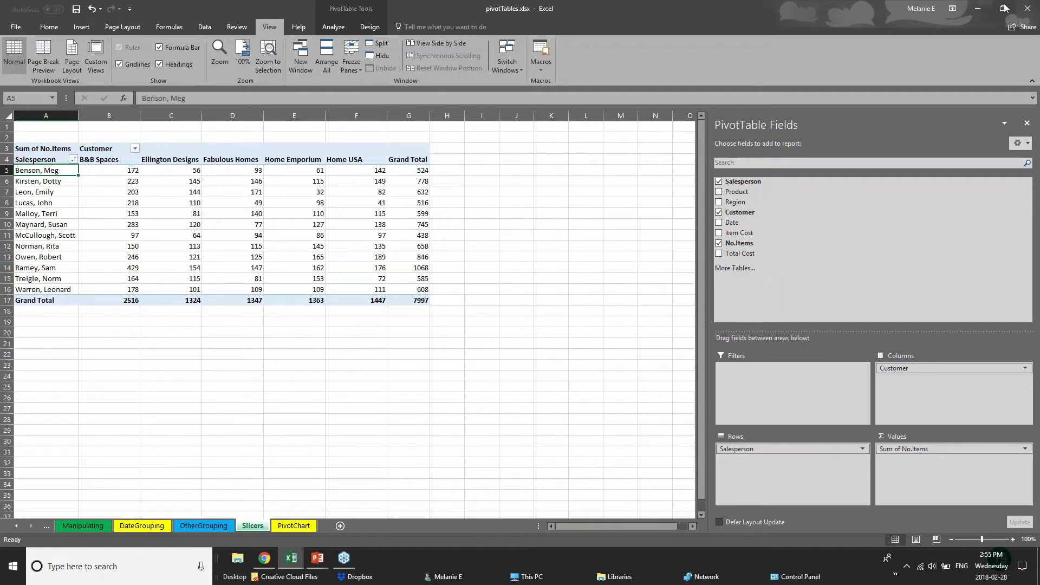
pyautogui.click(1025, 12)
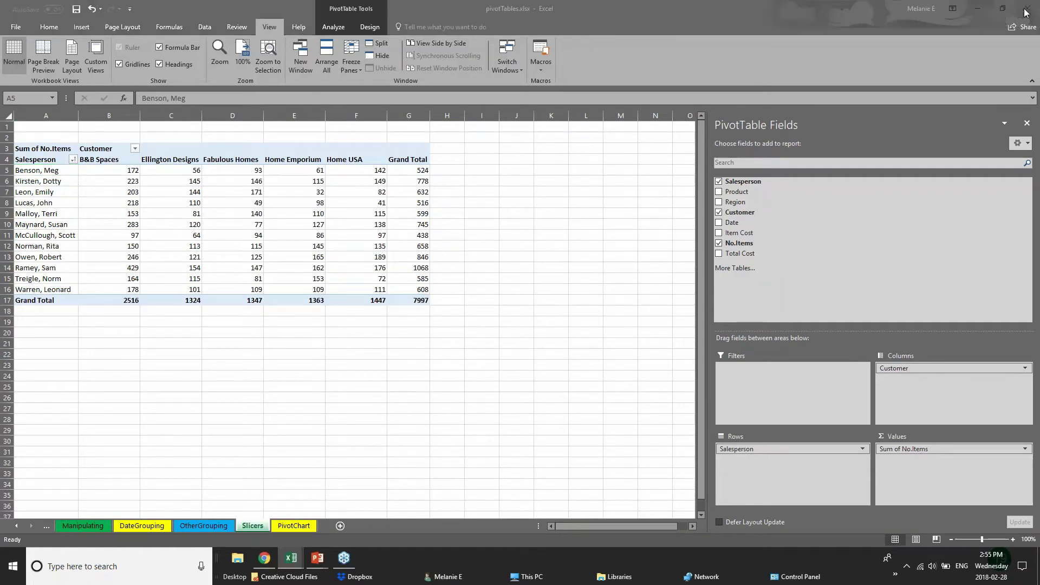
pyautogui.click(1027, 124)
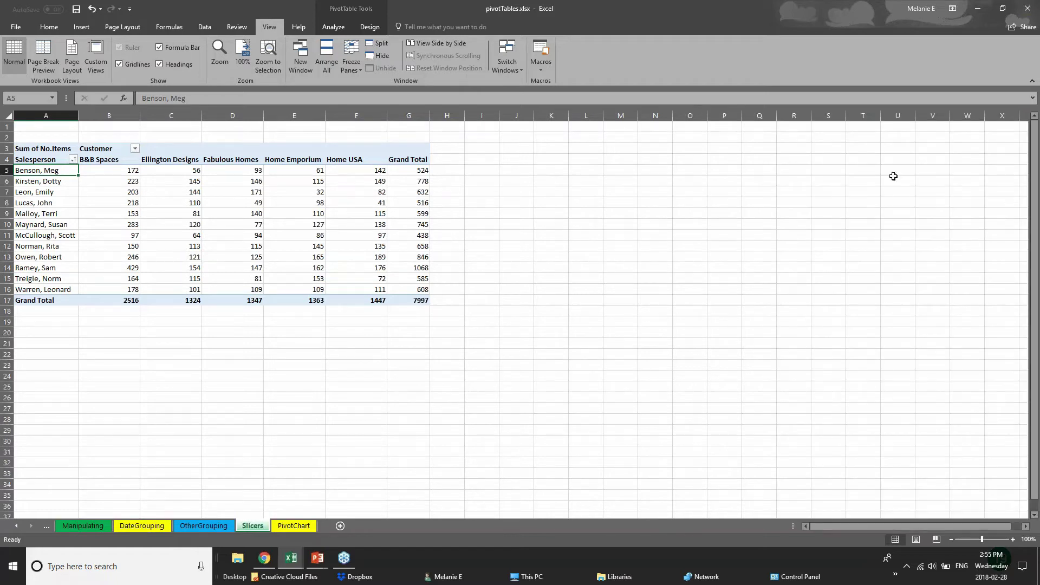
pyautogui.click(321, 275)
pyautogui.click(112, 291)
pyautogui.click(39, 142)
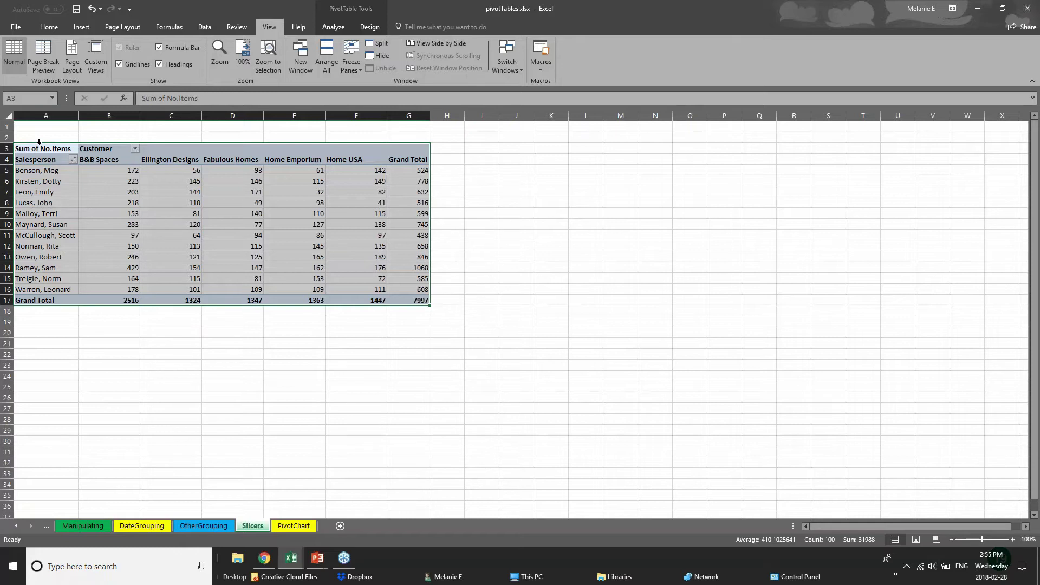
# - Glance at the PIVOT TABLES slide show, then return to the pivotTables workbook
pyautogui.click(319, 560)
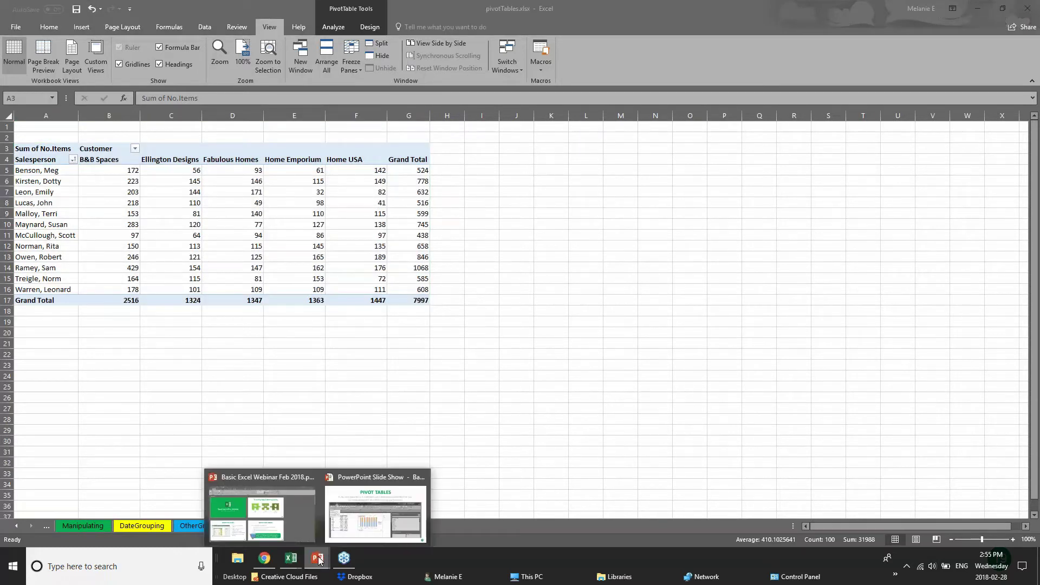
pyautogui.click(347, 520)
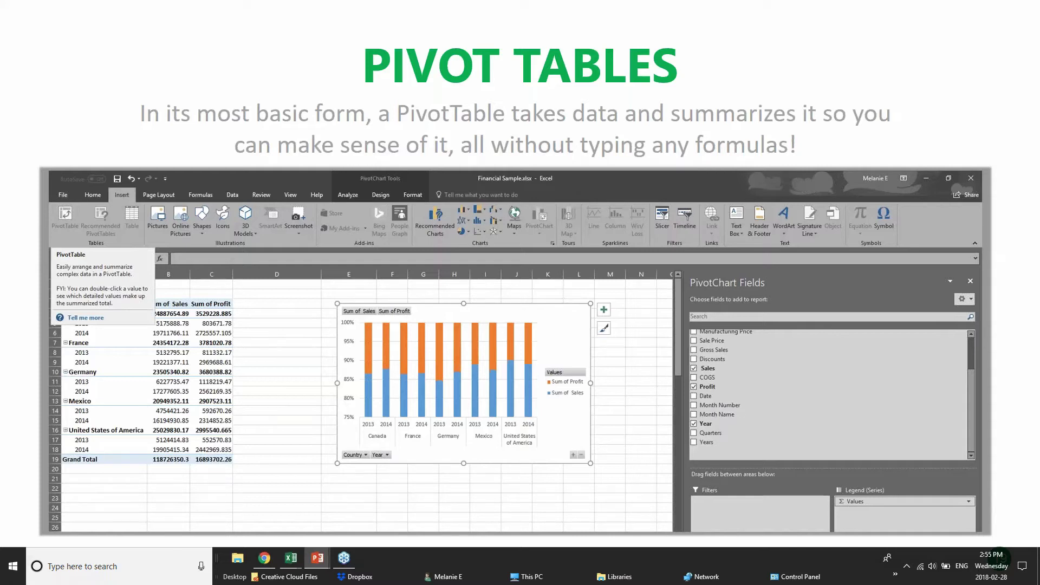
pyautogui.click(291, 558)
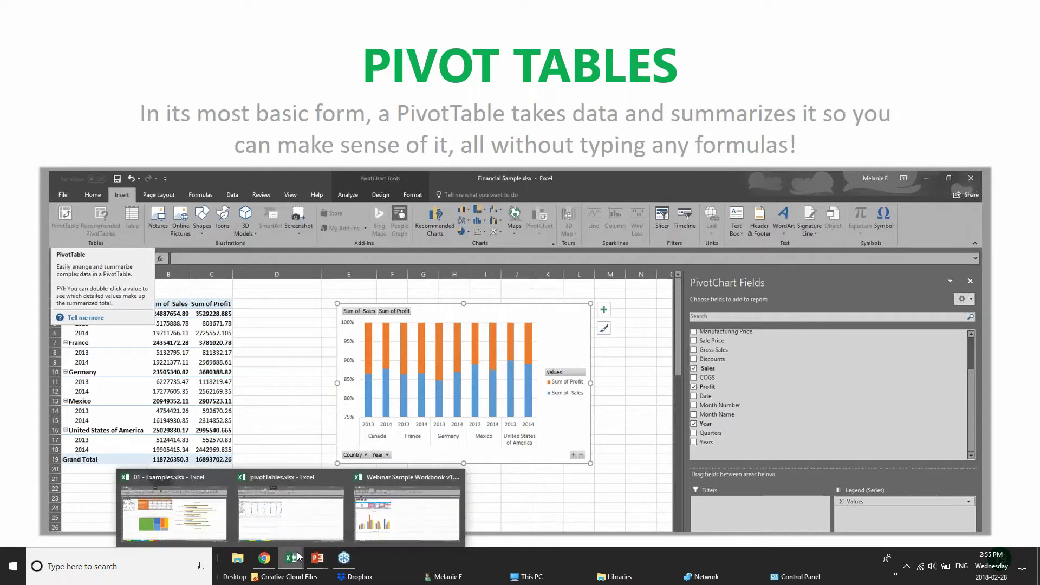
pyautogui.click(299, 520)
# - Highlight salesperson rows, the Ellington Designs column and its grand total in the pivot
pyautogui.click(122, 184)
pyautogui.moveTo(28, 170); pyautogui.dragTo(353, 170)
pyautogui.click(447, 170)
pyautogui.moveTo(70, 192); pyautogui.dragTo(132, 201)
pyautogui.moveTo(169, 160); pyautogui.dragTo(174, 302)
pyautogui.click(173, 301)
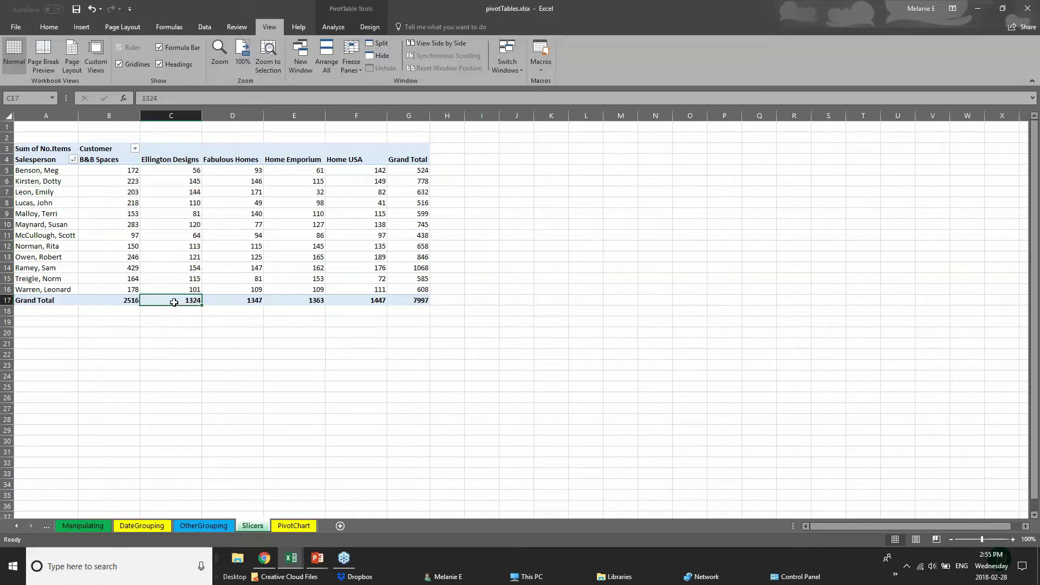
pyautogui.click(223, 334)
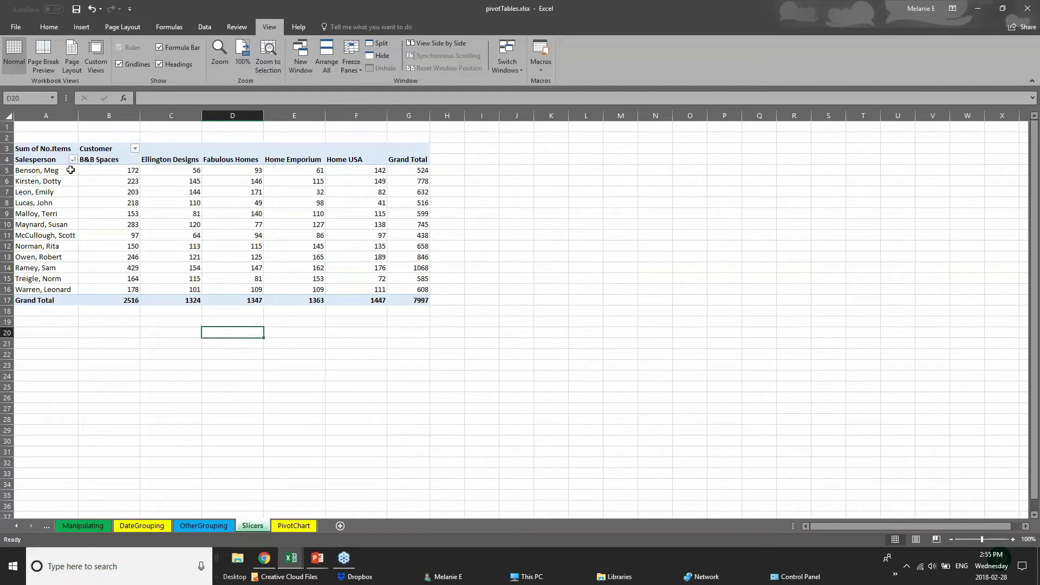
# - Revisit OtherGrouping and Slicers, then open the Examples workbook's PivotTable sheet
pyautogui.click(226, 526)
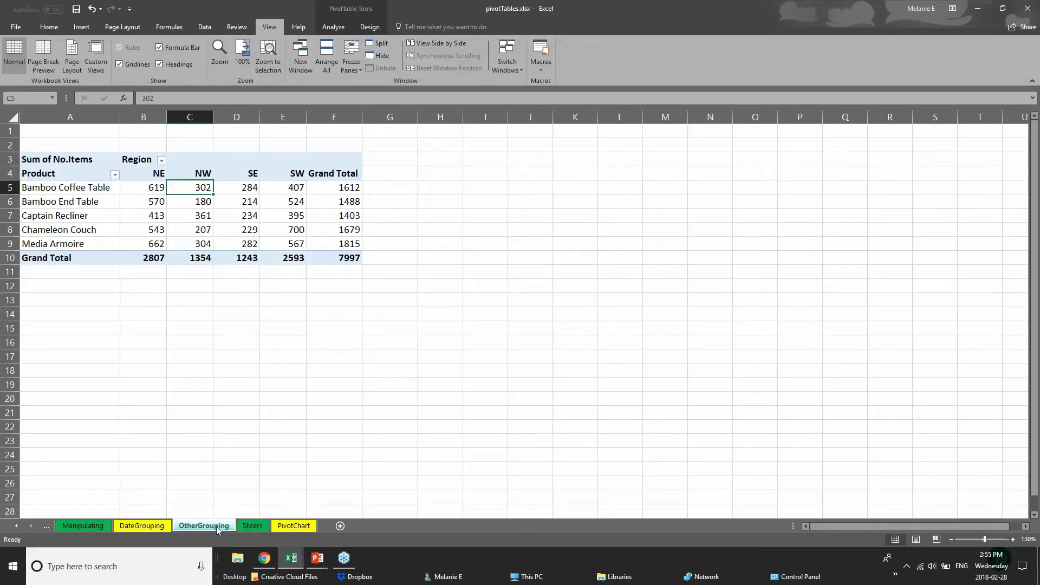
pyautogui.click(279, 525)
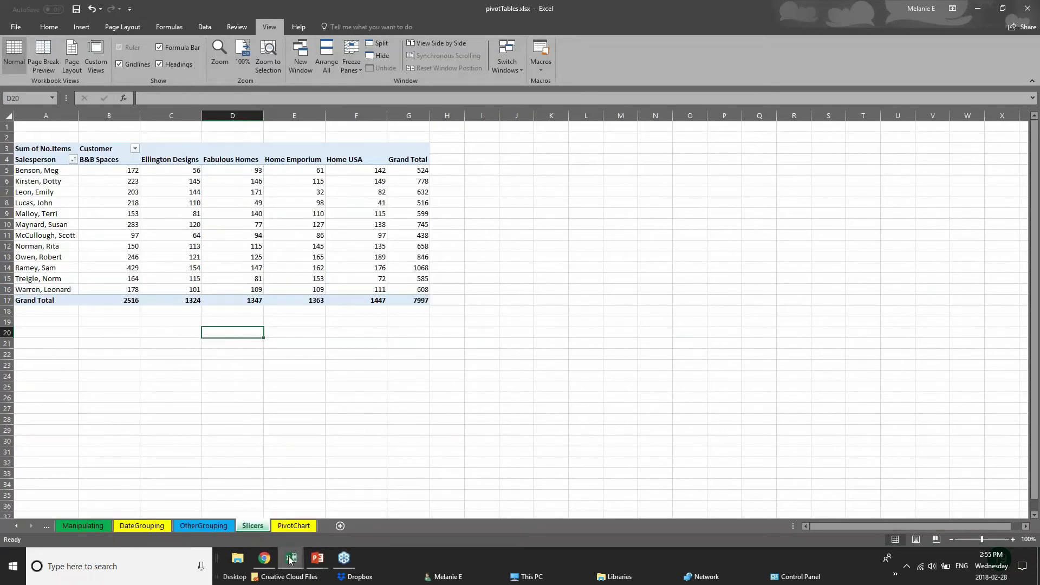
pyautogui.moveTo(291, 561)
pyautogui.click(258, 535)
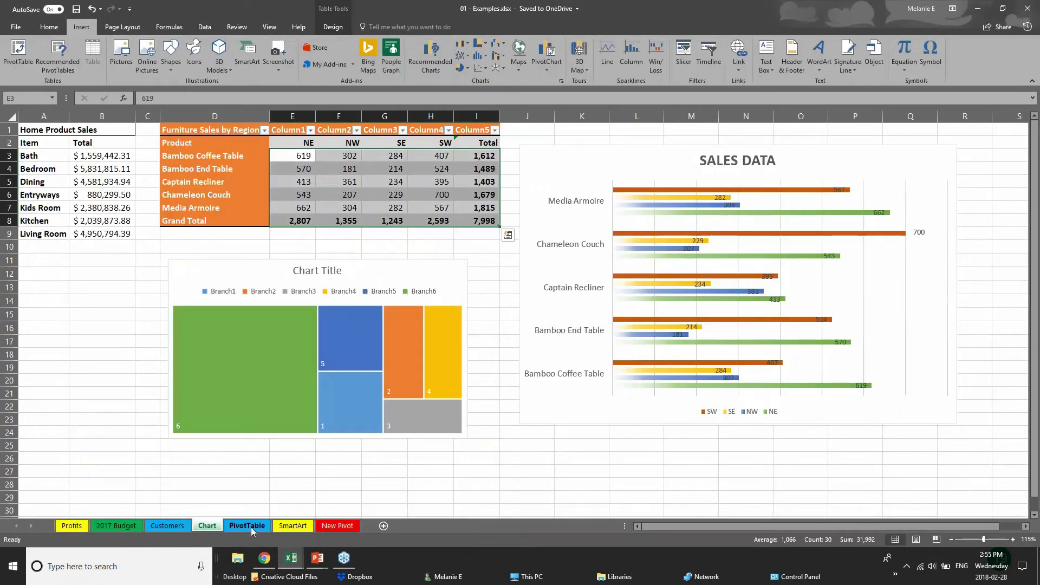
pyautogui.click(251, 528)
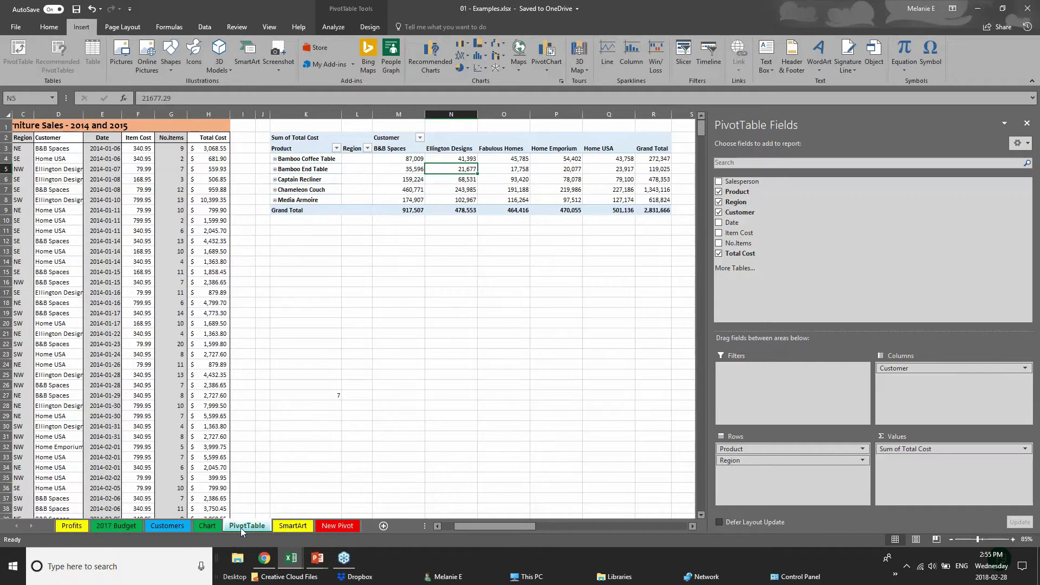
# - Delete the existing pivot table in K1:T11 on the PivotTable sheet
pyautogui.click(337, 141)
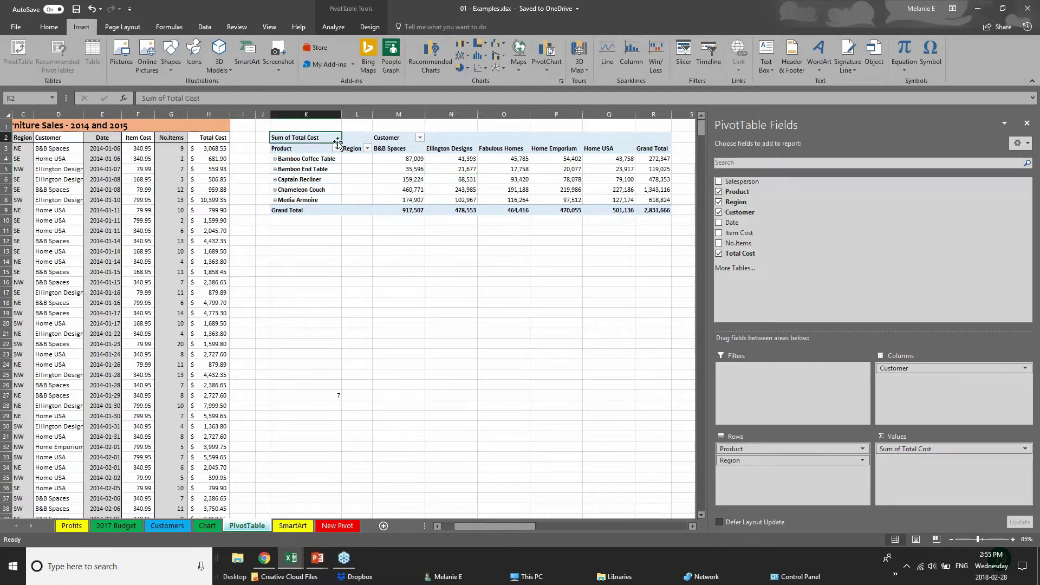
pyautogui.click(1027, 123)
pyautogui.moveTo(281, 124); pyautogui.dragTo(730, 231)
pyautogui.press('Delete')
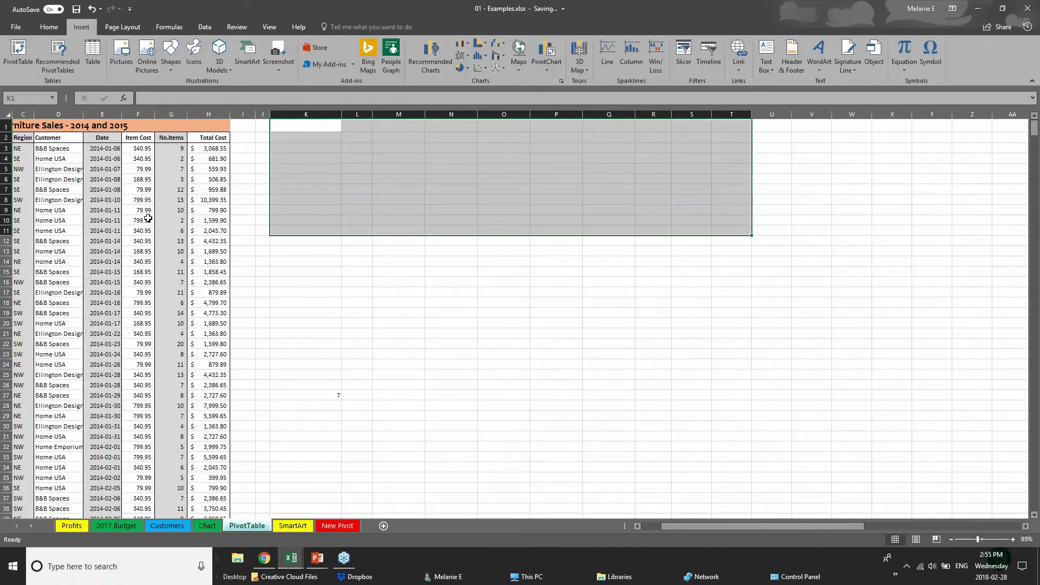
# - Review the furniture sales data, checking the Total Cost formula in H10
pyautogui.click(145, 219)
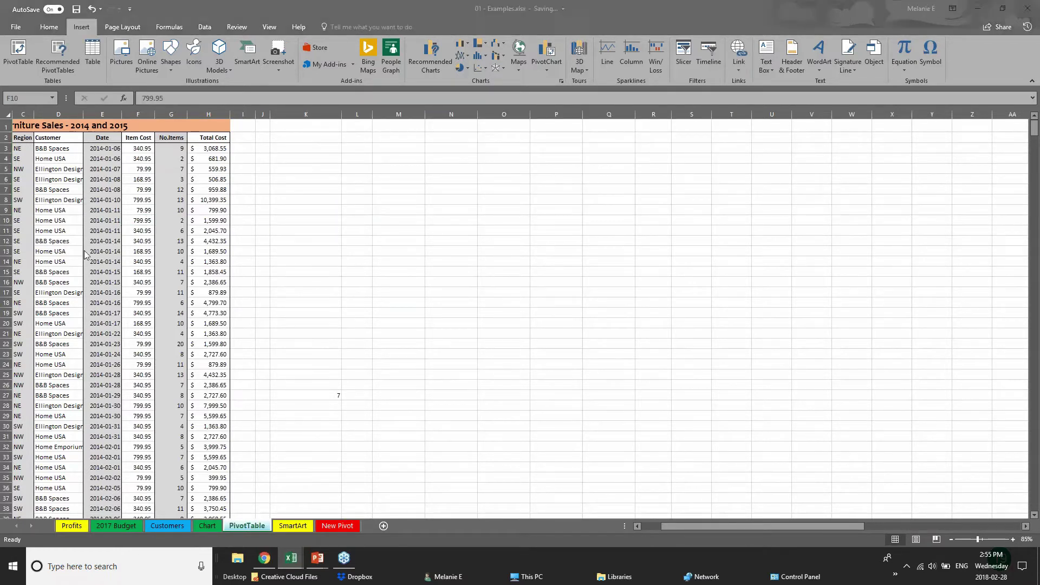
pyautogui.click(677, 524)
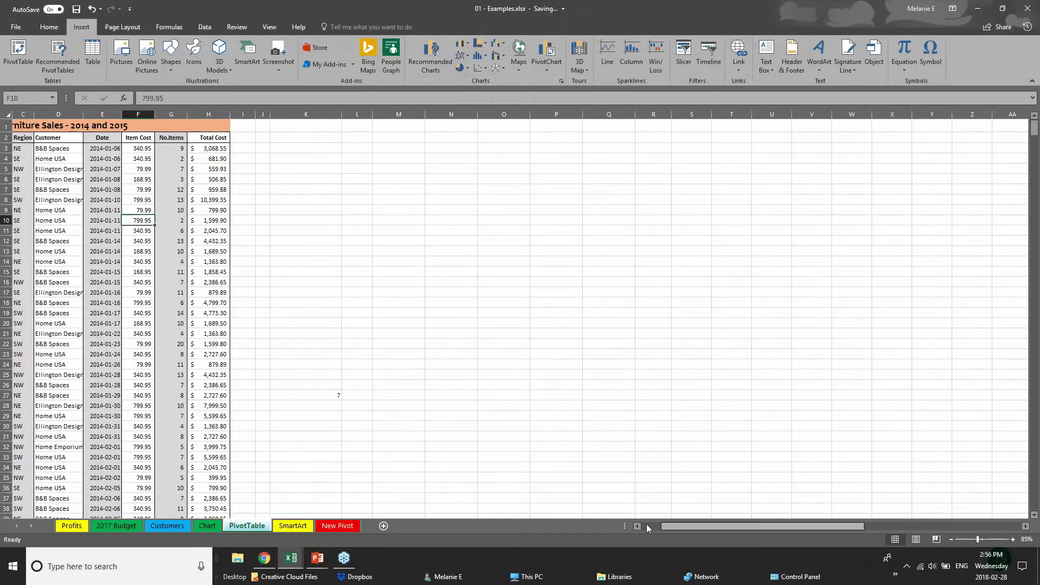
pyautogui.moveTo(665, 527); pyautogui.dragTo(644, 529)
pyautogui.click(49, 171)
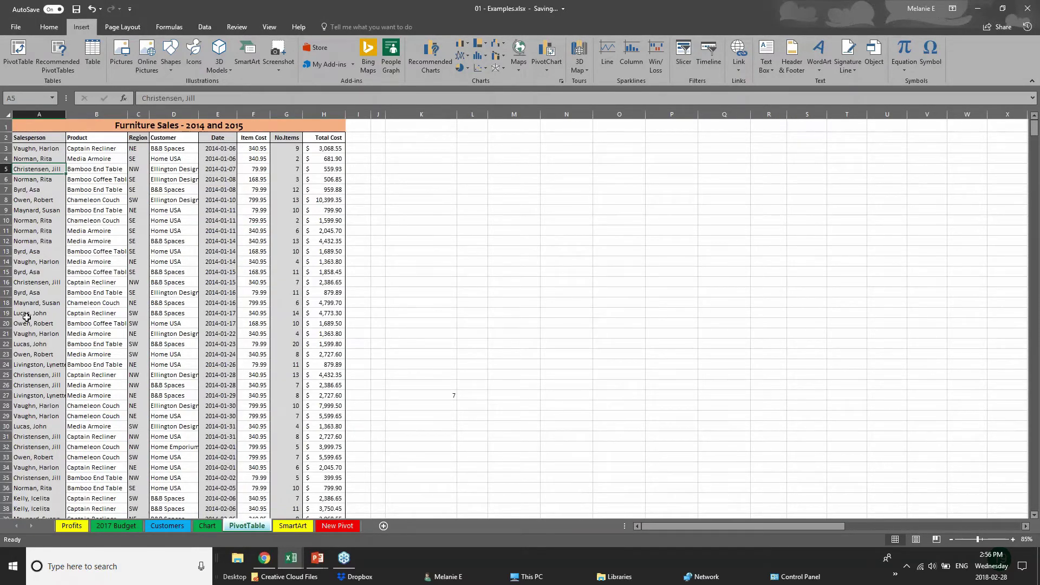
pyautogui.scroll(-3, 26, 317)
pyautogui.scroll(3, 314, 154)
pyautogui.click(319, 219)
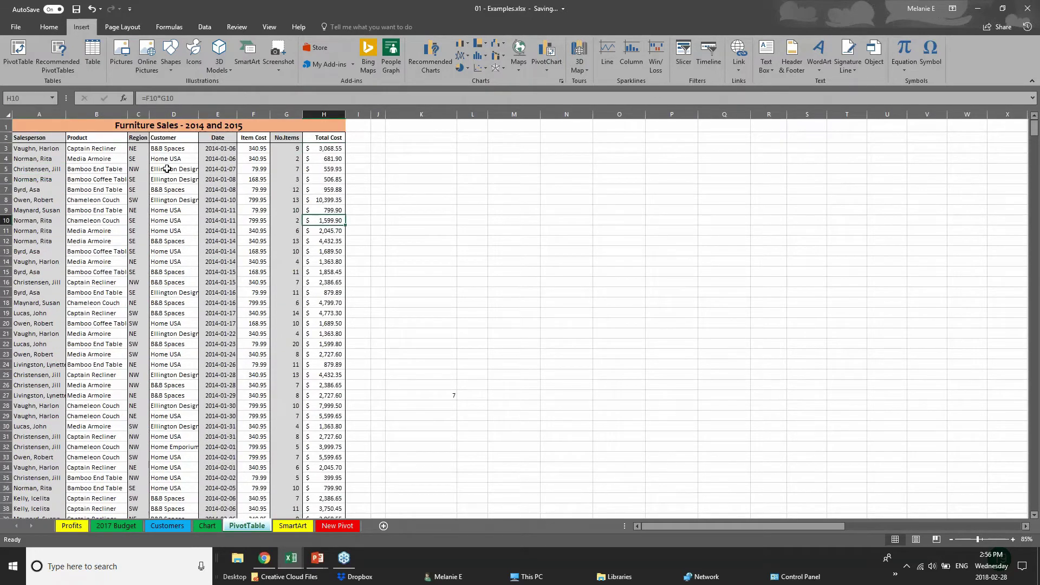
# - Scroll through the salesperson records, then select and clear the whole sheet
pyautogui.click(61, 302)
pyautogui.scroll(-5, 68, 432)
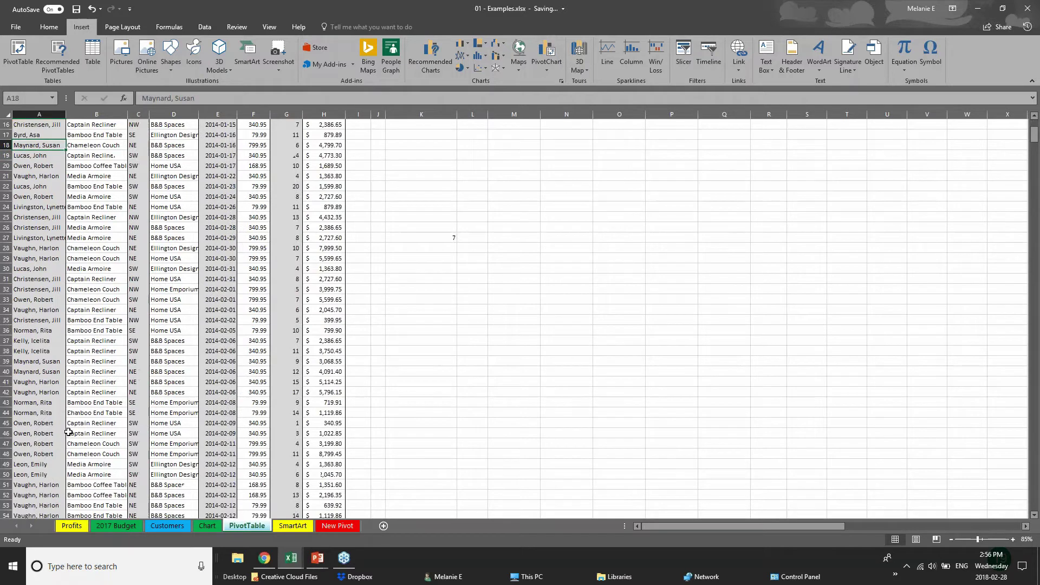
pyautogui.scroll(-20, 69, 432)
pyautogui.scroll(-17, 68, 432)
pyautogui.scroll(20, 68, 432)
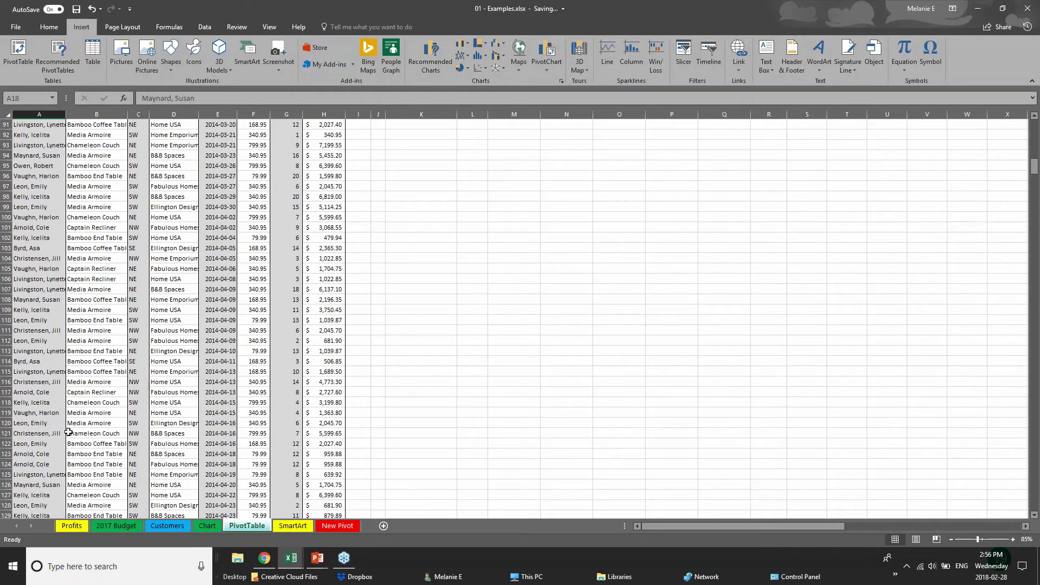
pyautogui.scroll(5, 68, 425)
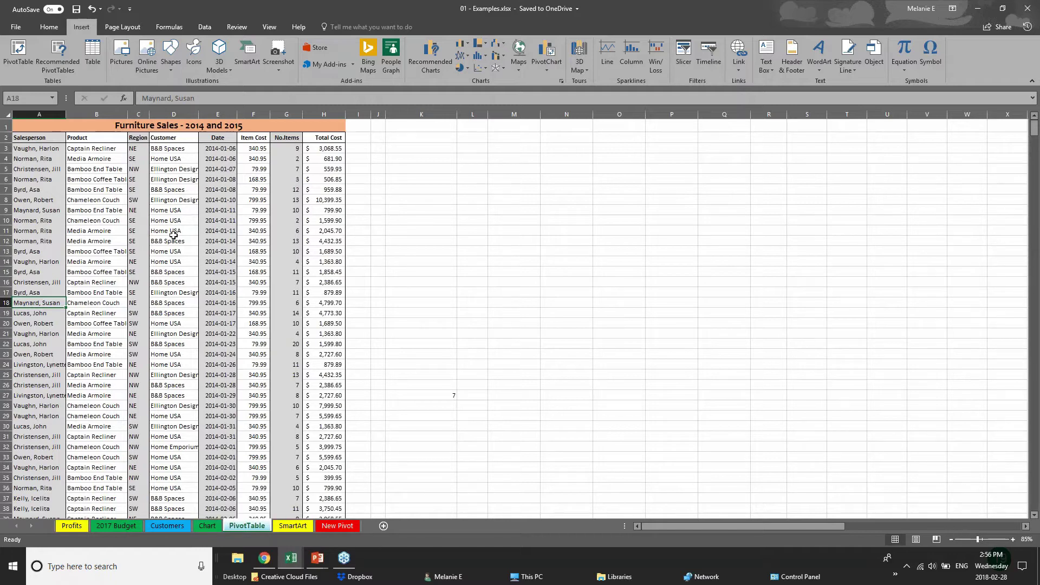
pyautogui.click(8, 116)
pyautogui.click(421, 262)
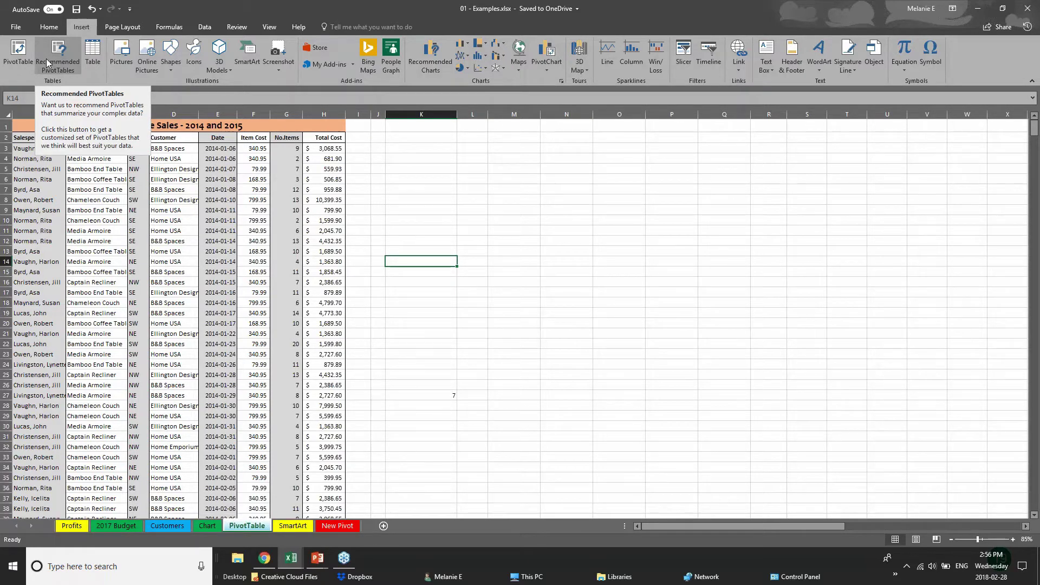
# - Try picking the sales data block as the PivotTable source, then cancel
pyautogui.click(16, 67)
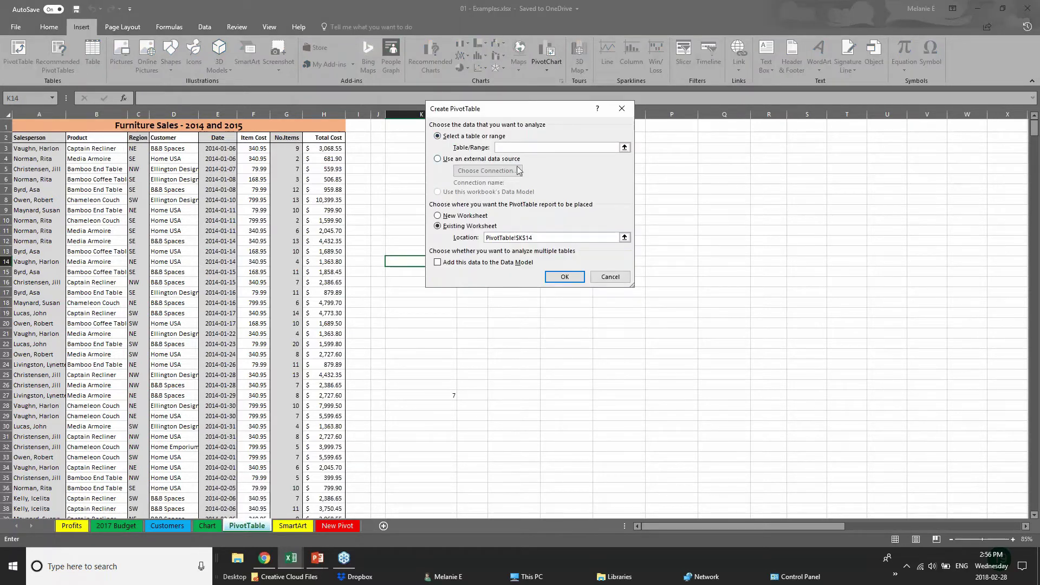
pyautogui.click(39, 114)
pyautogui.click(7, 115)
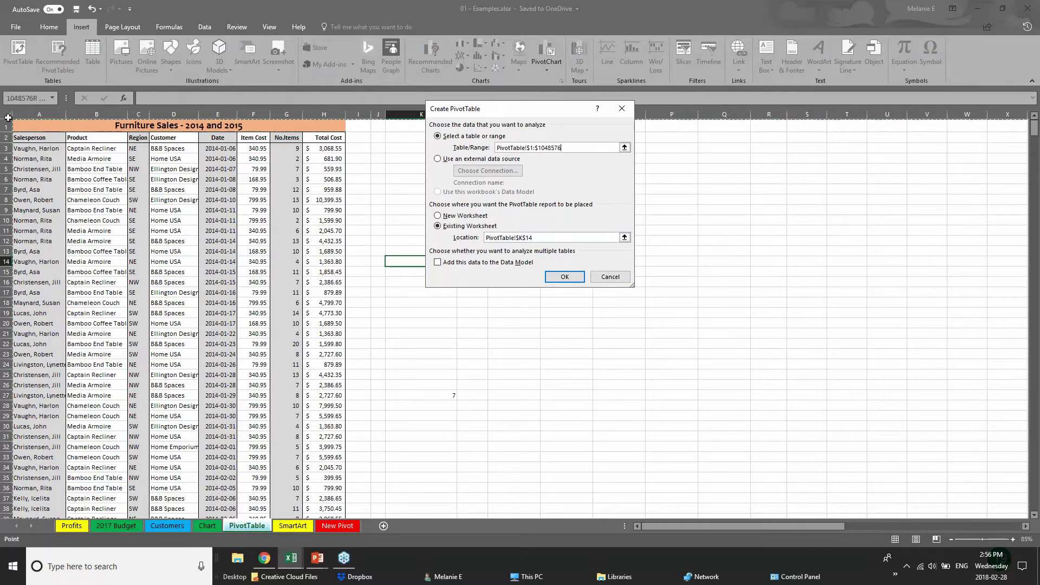
pyautogui.click(21, 125)
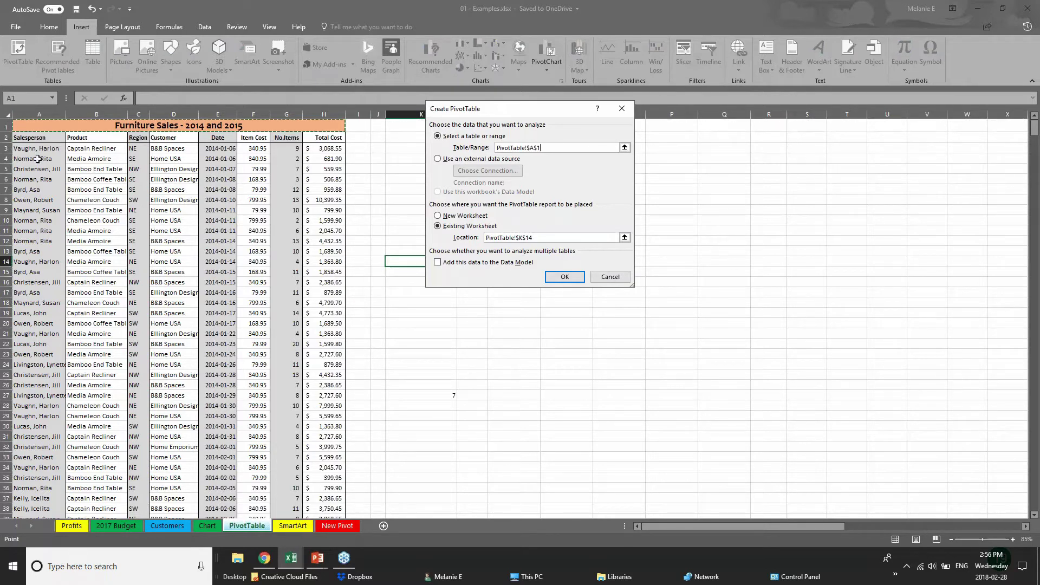
pyautogui.moveTo(28, 128); pyautogui.dragTo(245, 213)
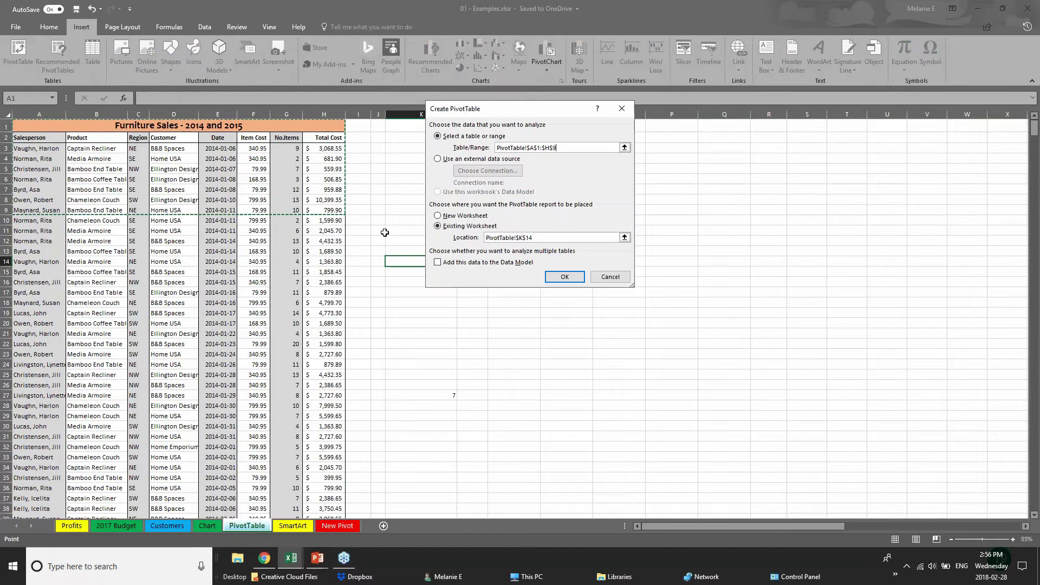
pyautogui.click(610, 281)
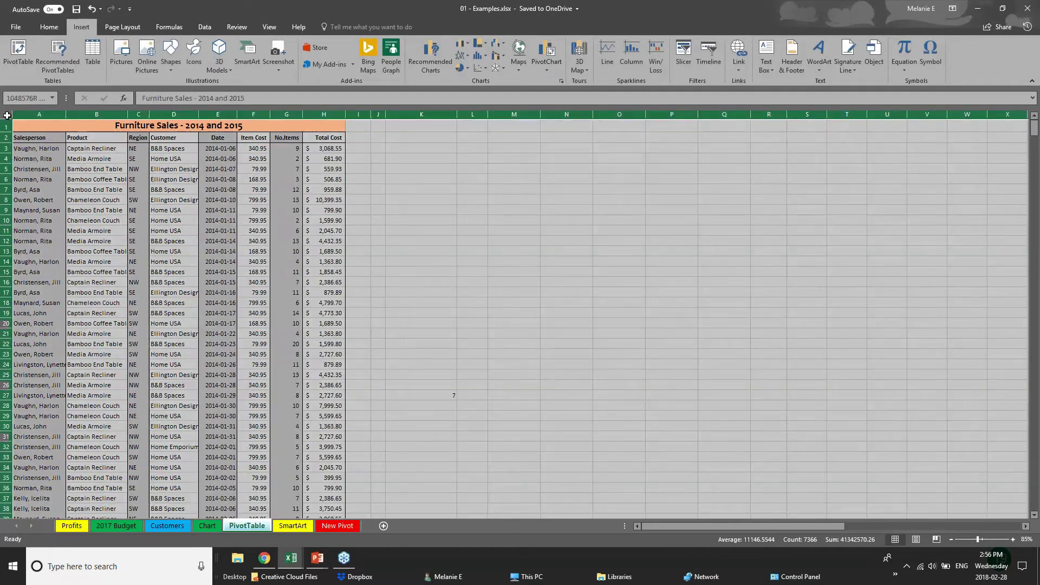
# - Attempt a PivotTable from the whole sheet, hit the invalid field name error and cancel
pyautogui.click(7, 114)
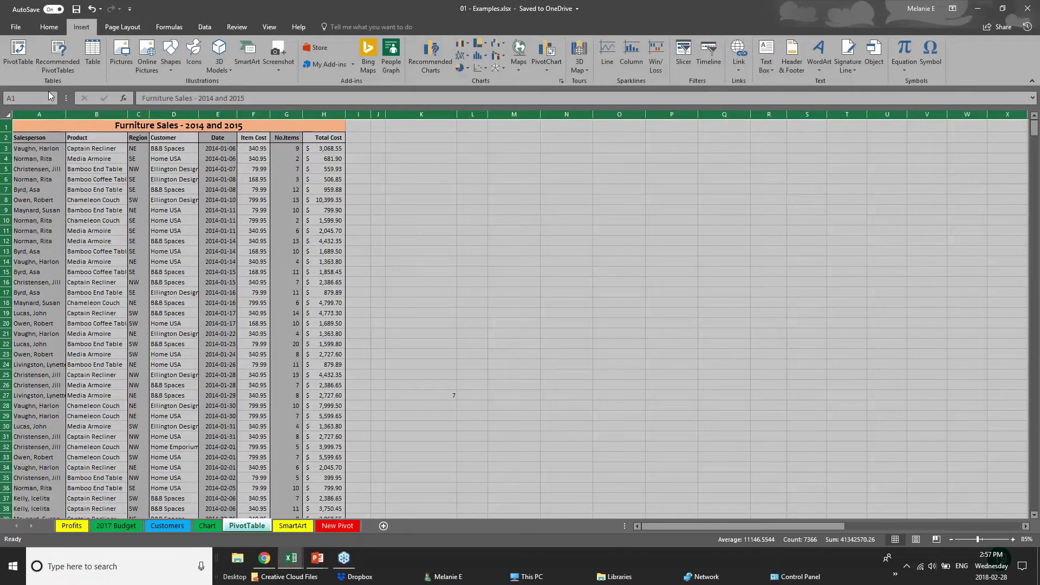
pyautogui.click(16, 49)
pyautogui.click(566, 279)
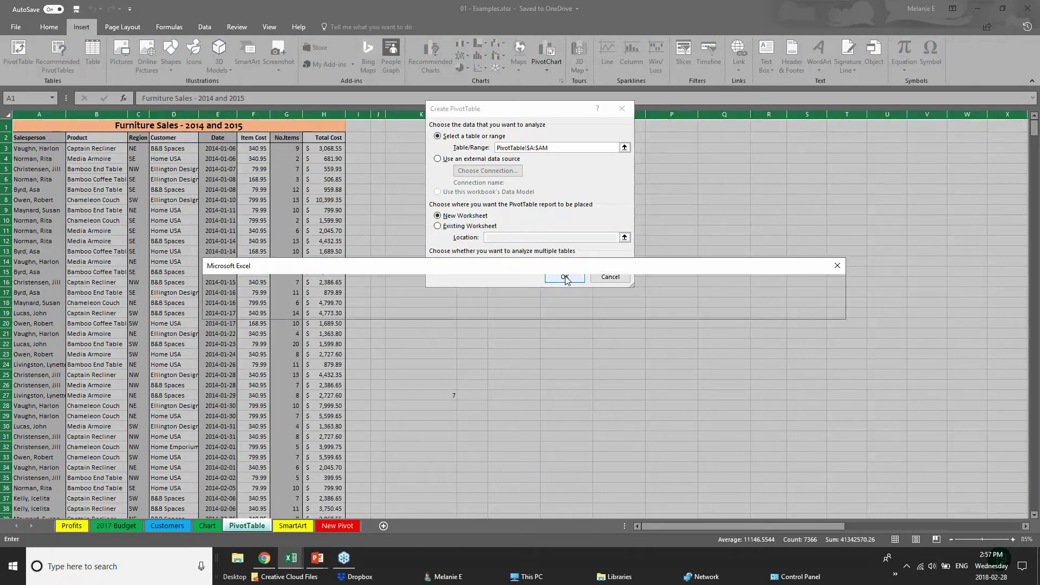
pyautogui.click(519, 313)
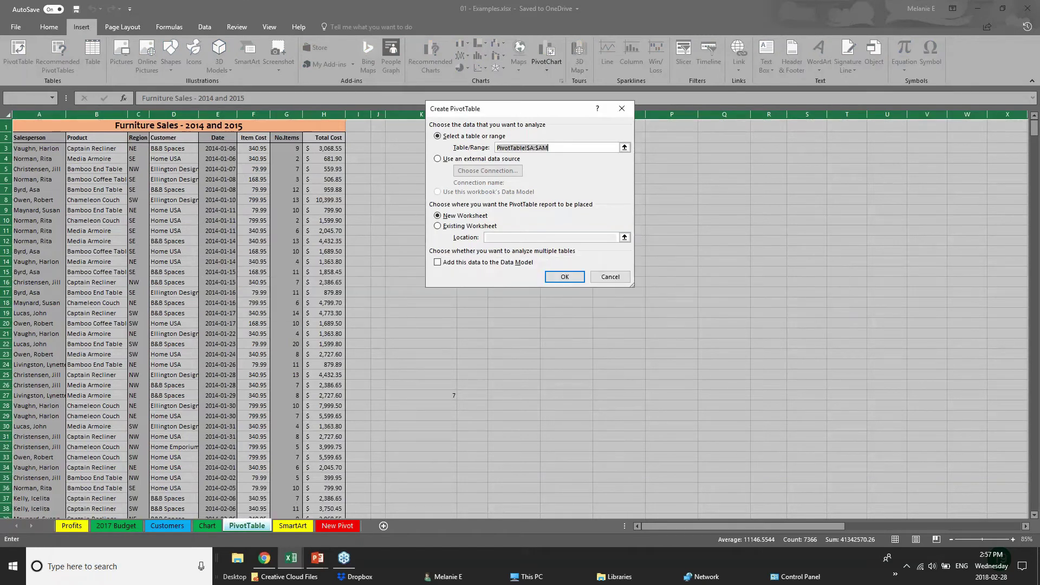
pyautogui.click(552, 284)
pyautogui.click(538, 309)
pyautogui.click(604, 279)
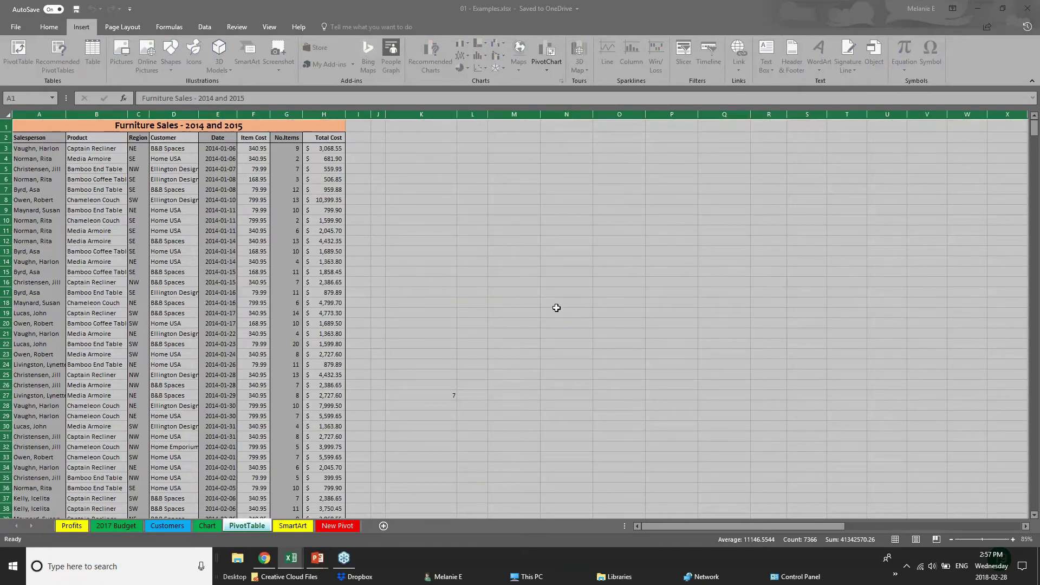
pyautogui.click(170, 157)
# - Select columns A:H and insert a PivotTable on a new worksheet
pyautogui.click(20, 114)
pyautogui.hotkey('ctrl', 'shift', 'Right')
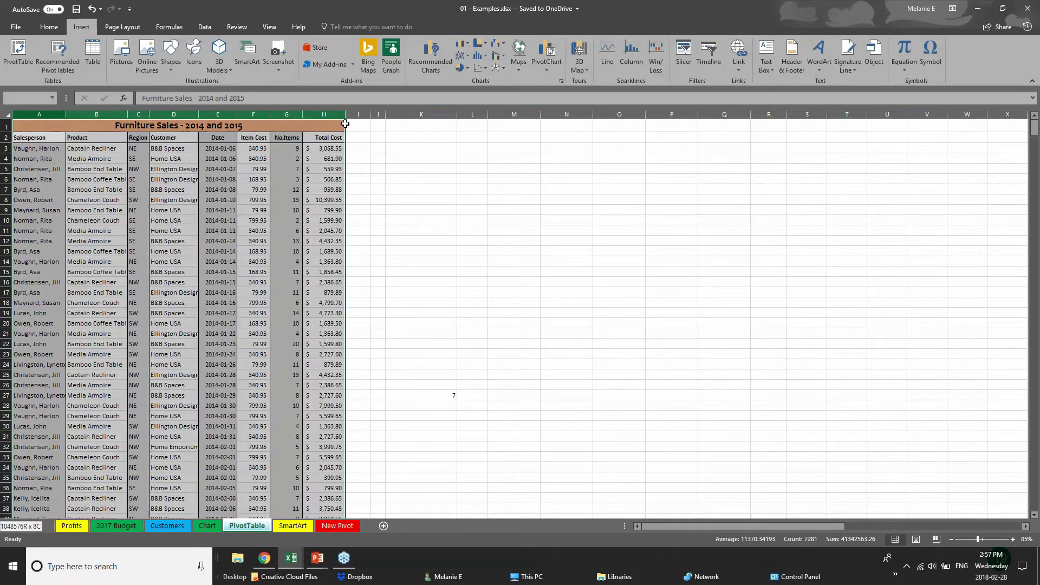
pyautogui.click(17, 55)
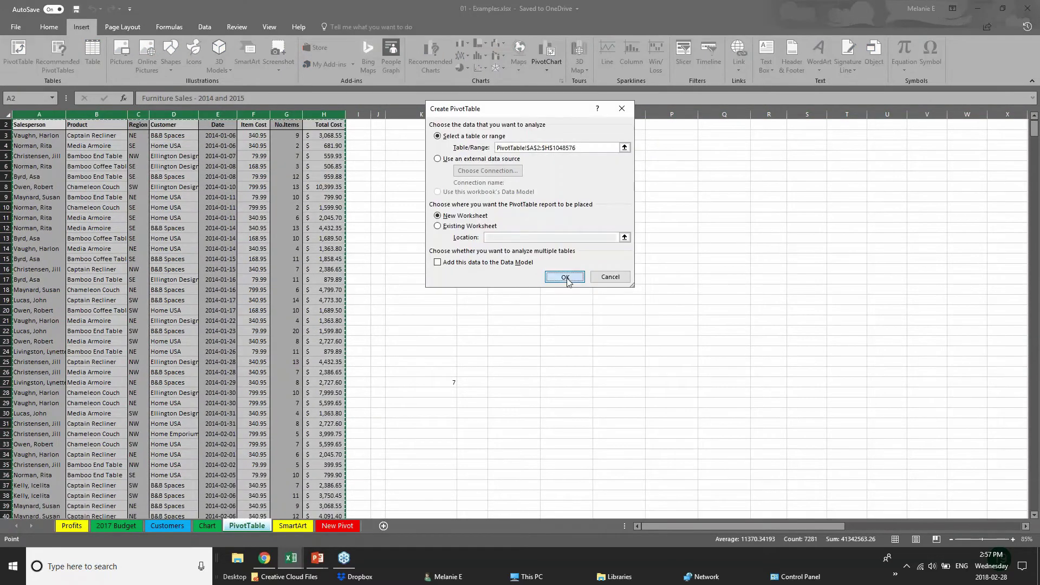
pyautogui.press('Return')
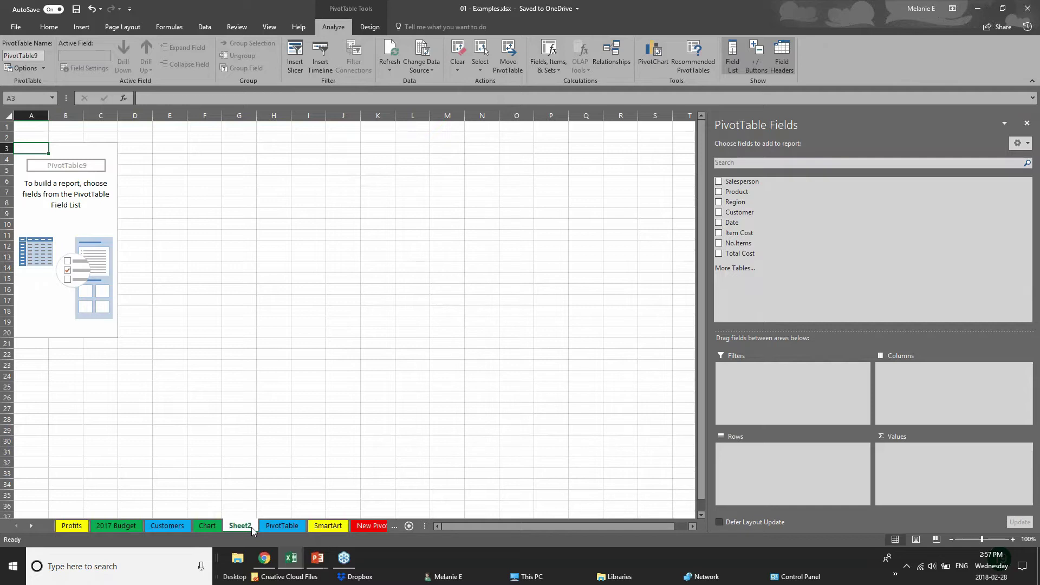
pyautogui.doubleClick(249, 527)
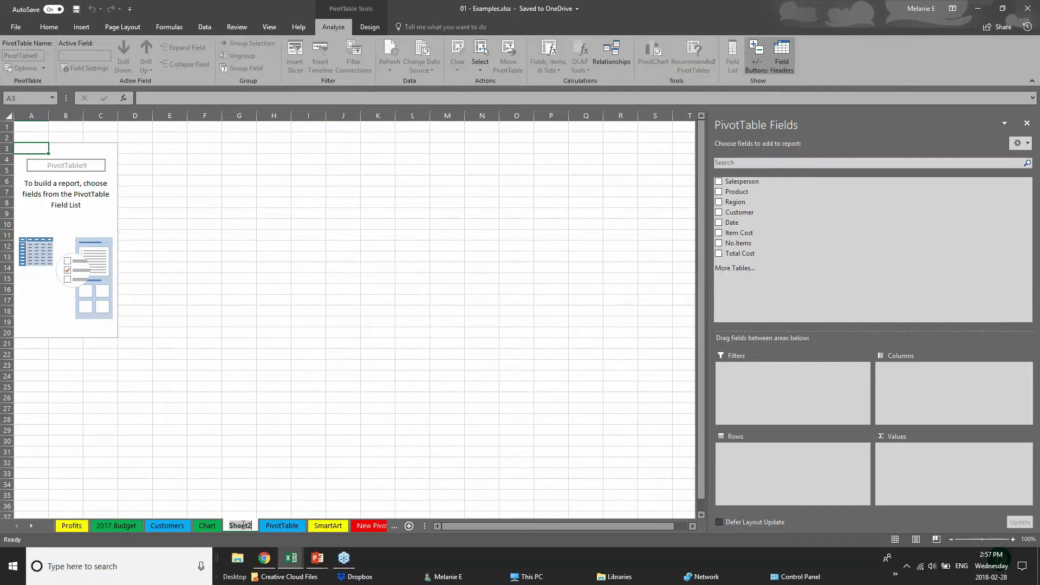
# - Name the sheet PIVOT 2 and add Region as the pivot table rows
pyautogui.write('PI')
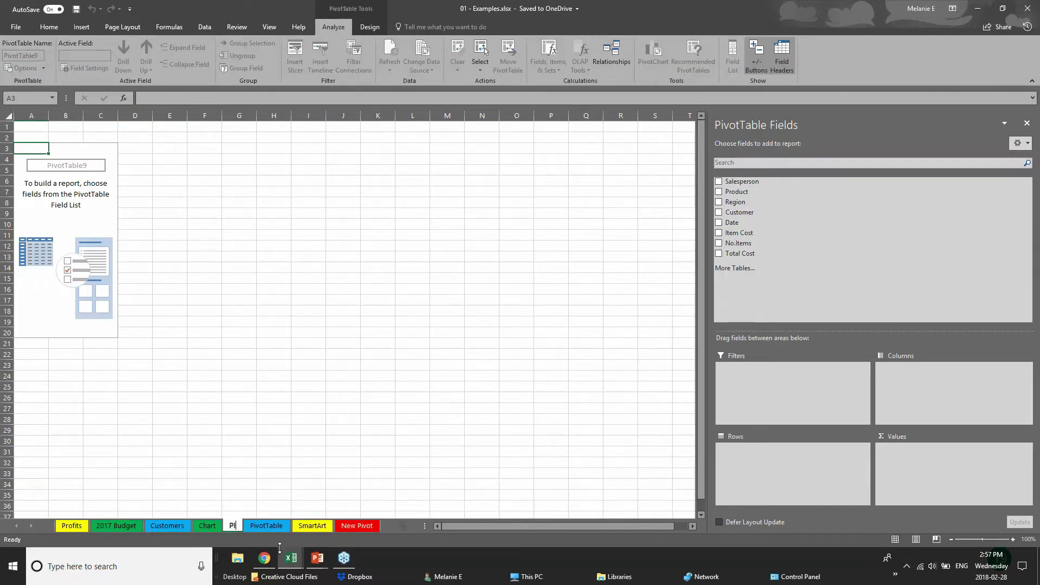
pyautogui.write('VOT 2')
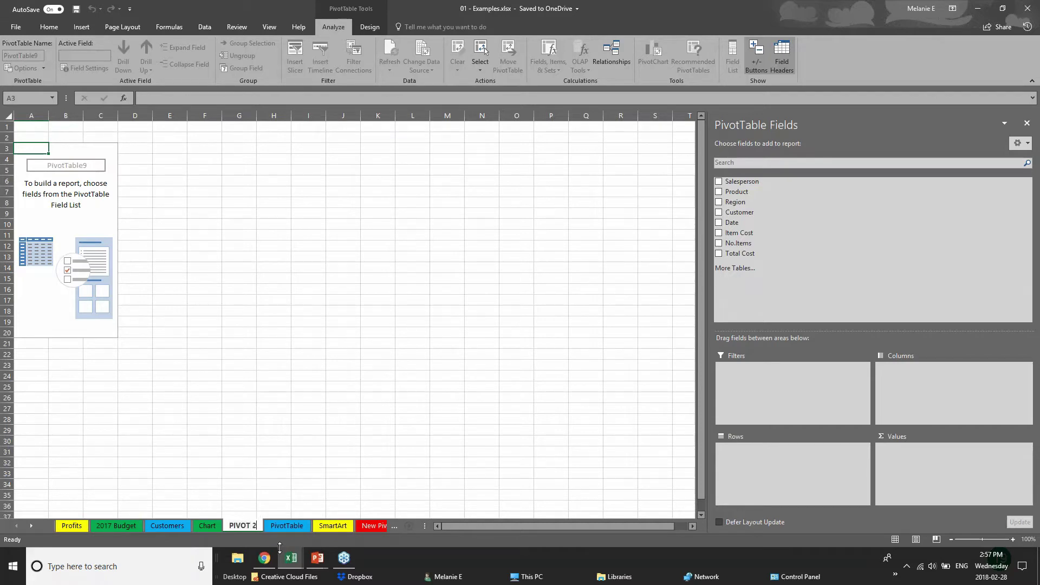
pyautogui.press('Return')
pyautogui.click(70, 159)
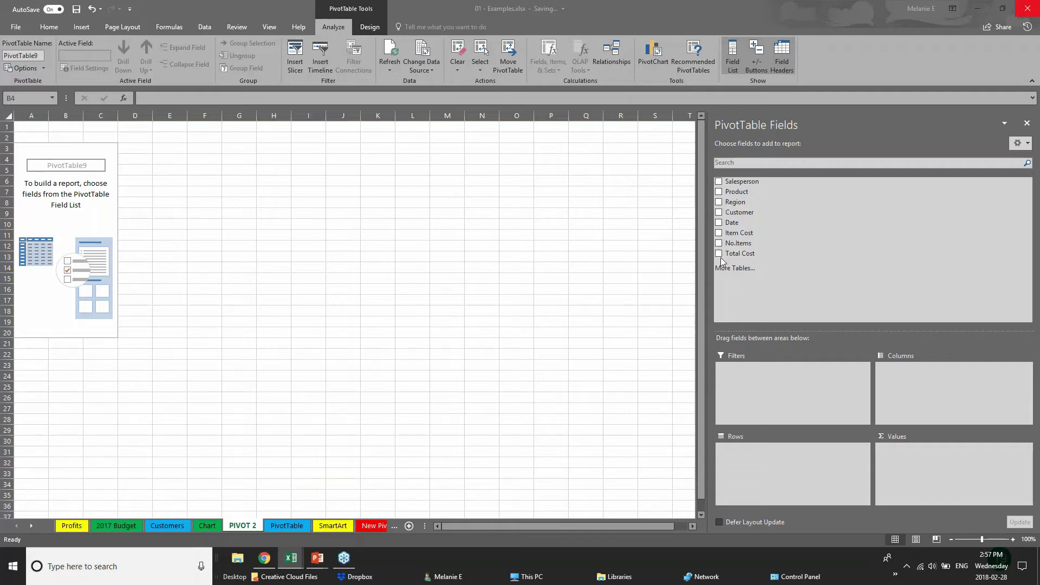
pyautogui.click(718, 202)
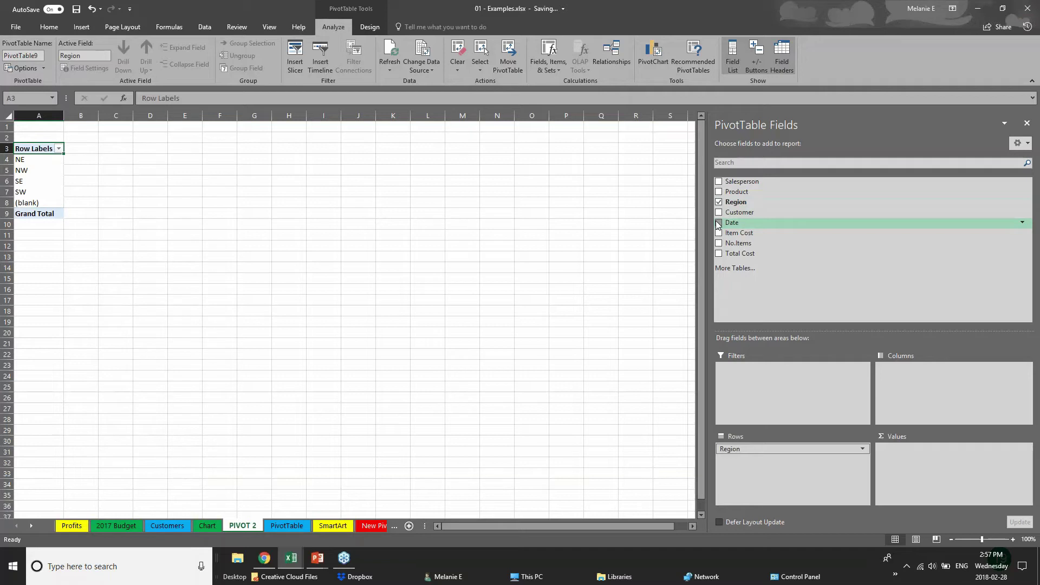
# - Add Years by Region and Sum of Total Cost, then widen columns A and B
pyautogui.click(718, 223)
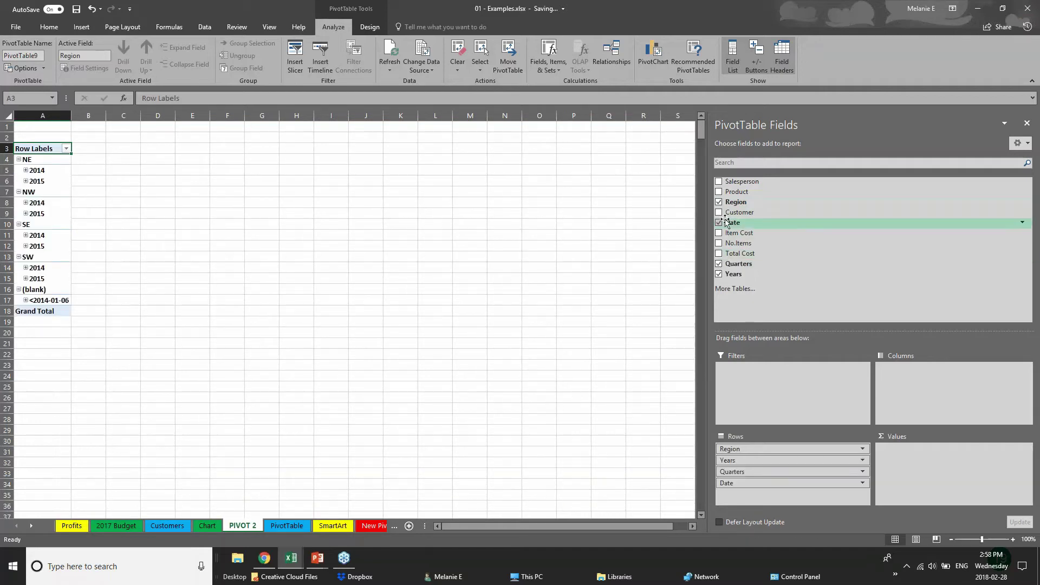
pyautogui.click(719, 263)
pyautogui.click(719, 223)
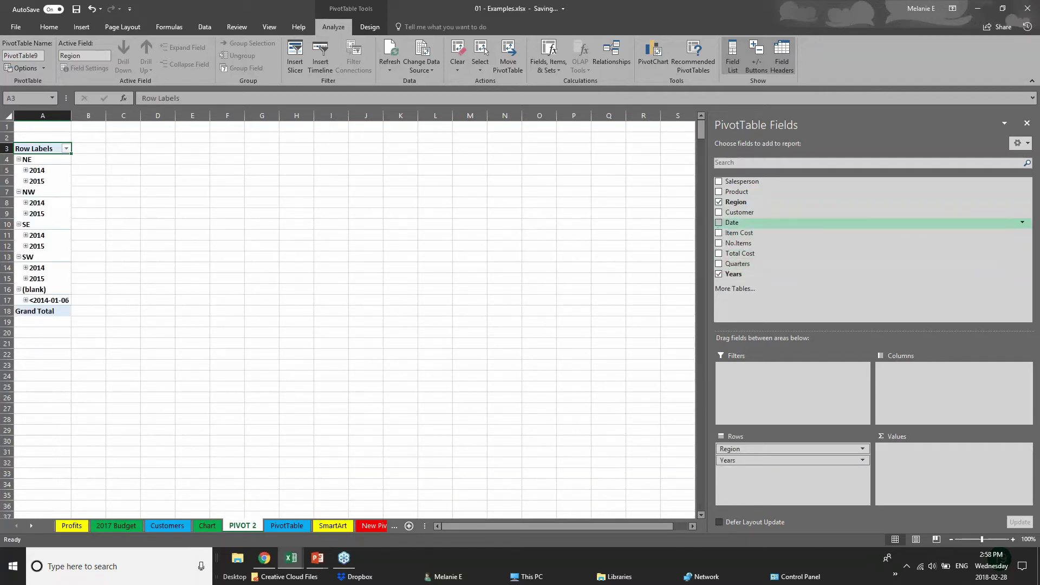
pyautogui.click(719, 254)
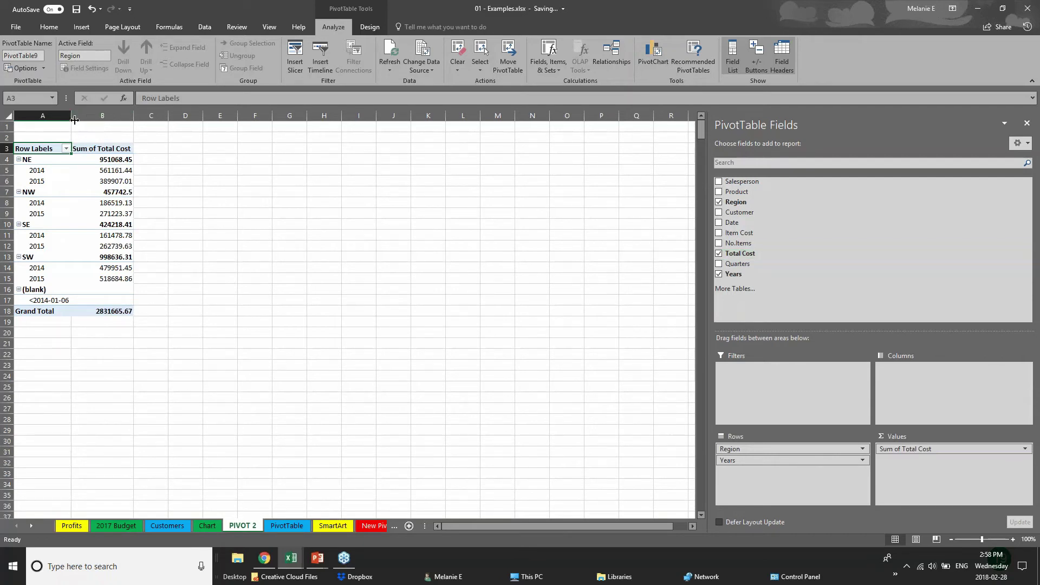
pyautogui.moveTo(72, 120); pyautogui.dragTo(243, 118)
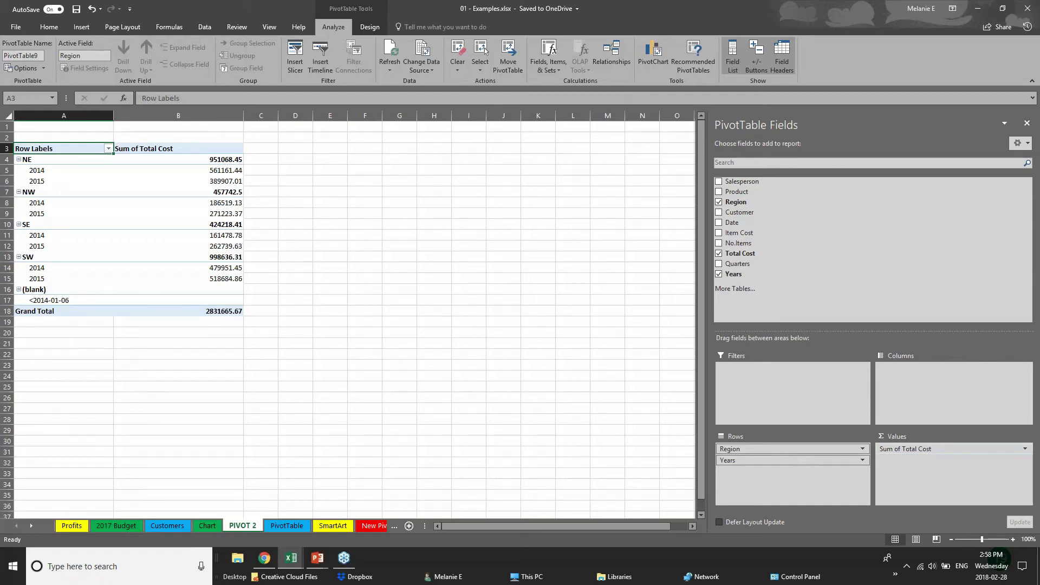
# - Drag the Years field into the Columns area of the pivot layout
pyautogui.click(763, 461)
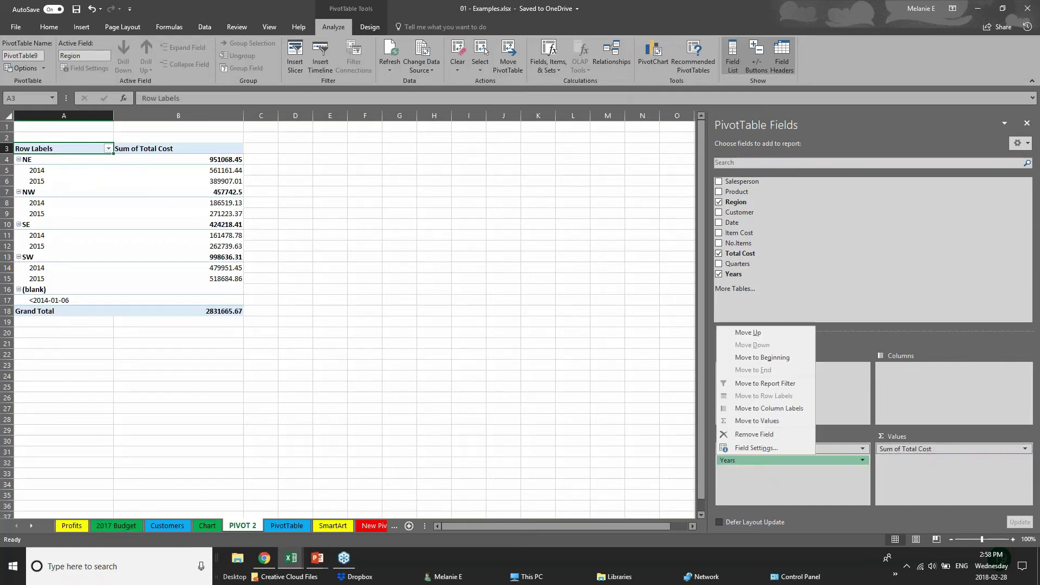
pyautogui.click(776, 463)
pyautogui.click(772, 461)
pyautogui.moveTo(772, 461); pyautogui.dragTo(927, 379)
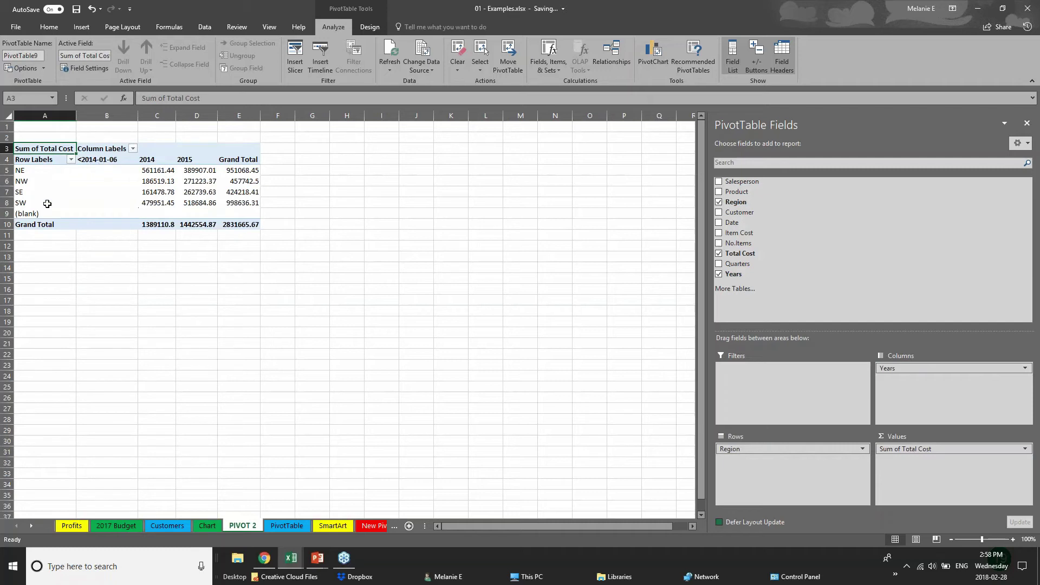
# - Check the regional 2014 and 2015 totals, then settle years as rows, regions as columns
pyautogui.click(29, 171)
pyautogui.click(24, 193)
pyautogui.click(23, 202)
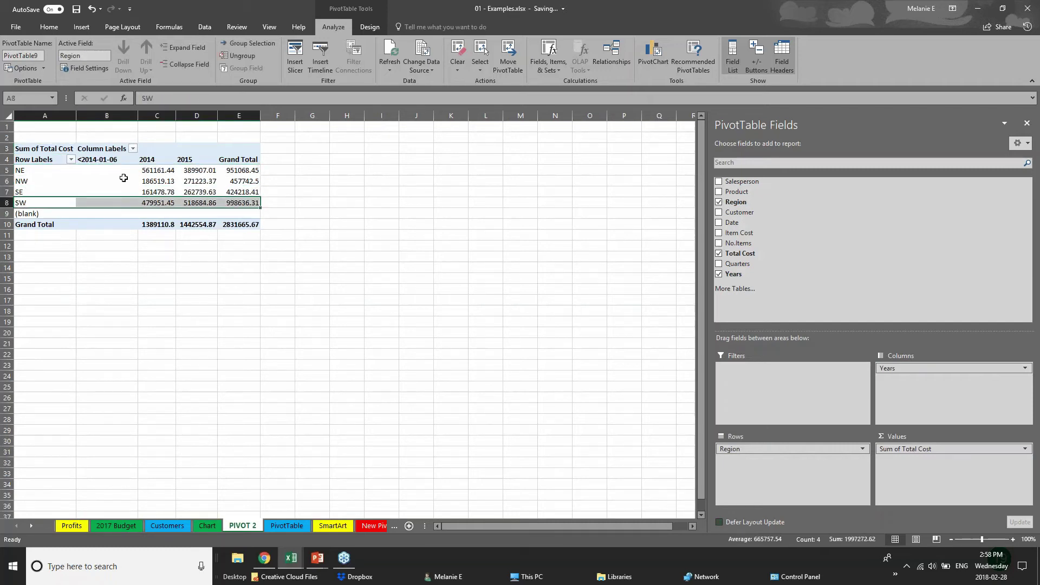
pyautogui.click(145, 171)
pyautogui.click(145, 193)
pyautogui.click(210, 160)
pyautogui.click(202, 181)
pyautogui.click(206, 202)
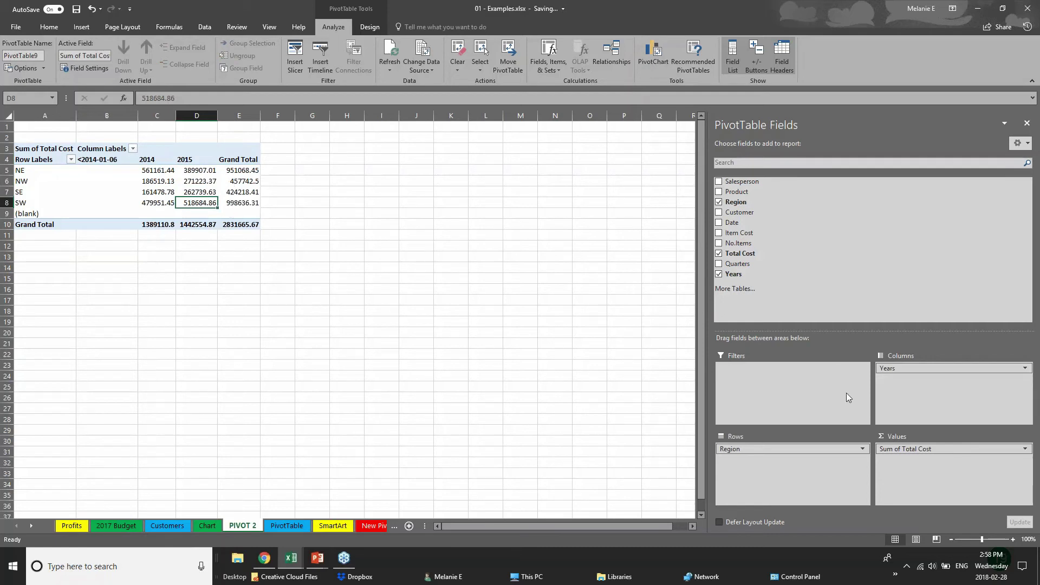
pyautogui.moveTo(931, 371)
pyautogui.mouseDown()
pyautogui.moveTo(785, 475)
pyautogui.moveTo(847, 395)
pyautogui.moveTo(932, 379)
pyautogui.mouseUp()
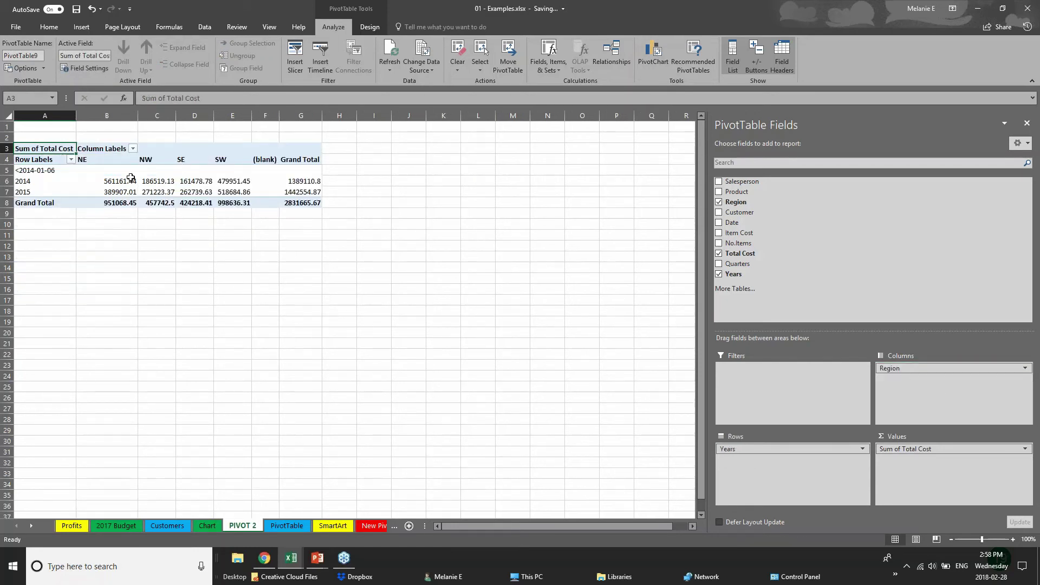
pyautogui.click(719, 213)
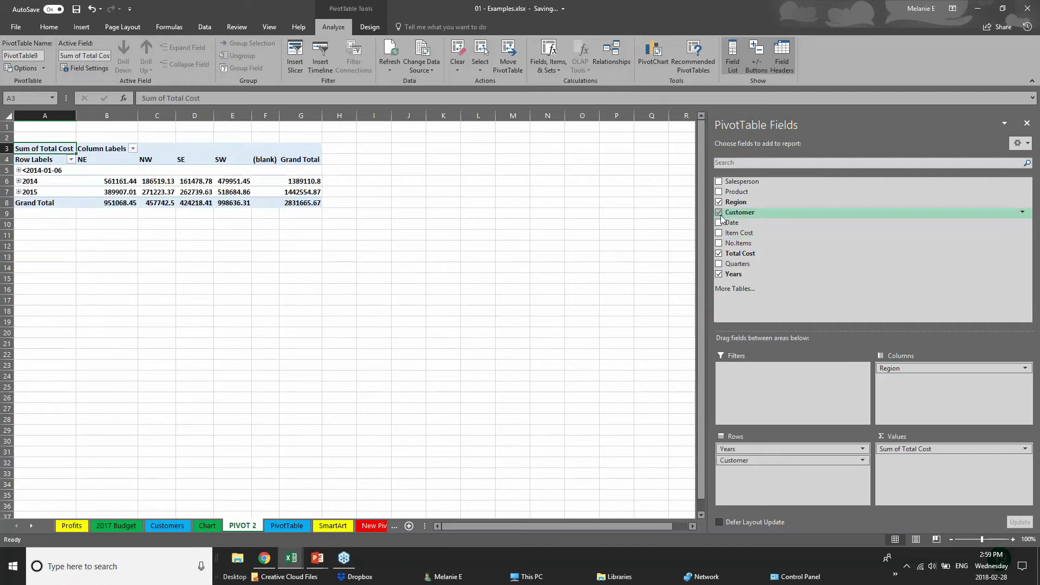
pyautogui.click(719, 222)
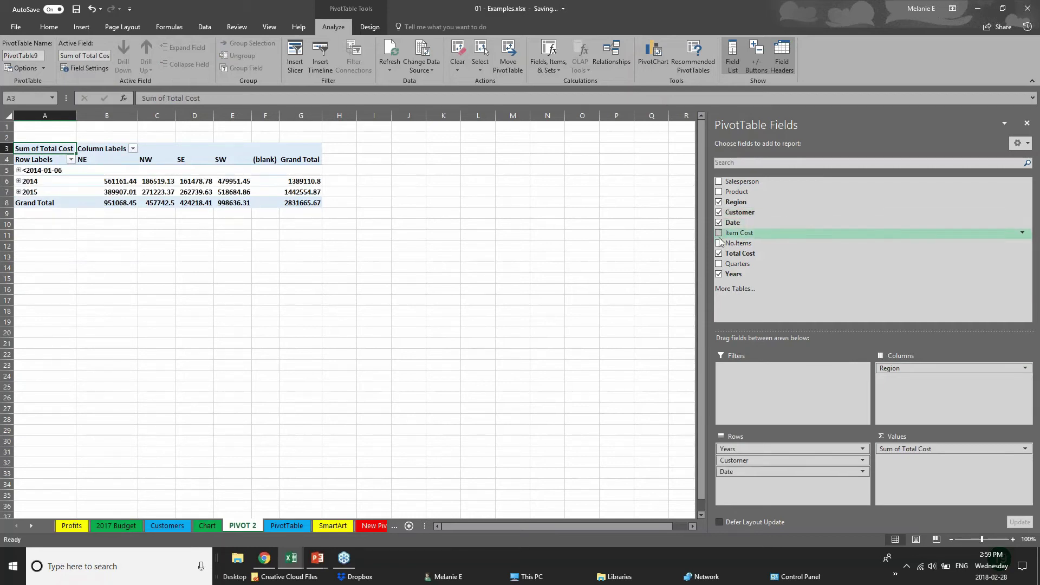
pyautogui.moveTo(790, 460); pyautogui.dragTo(926, 380)
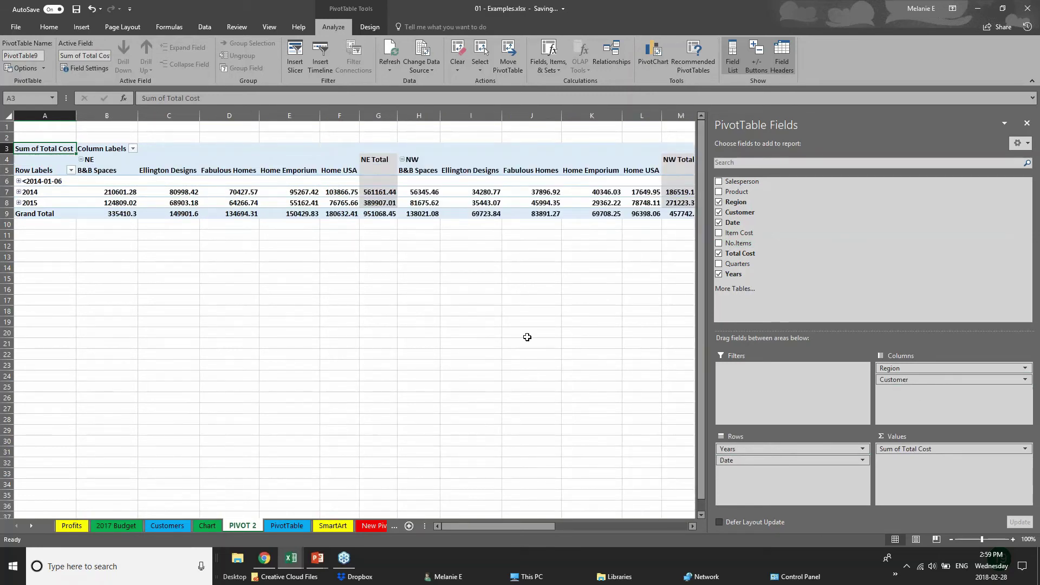
pyautogui.click(20, 183)
pyautogui.click(19, 193)
pyautogui.click(19, 193)
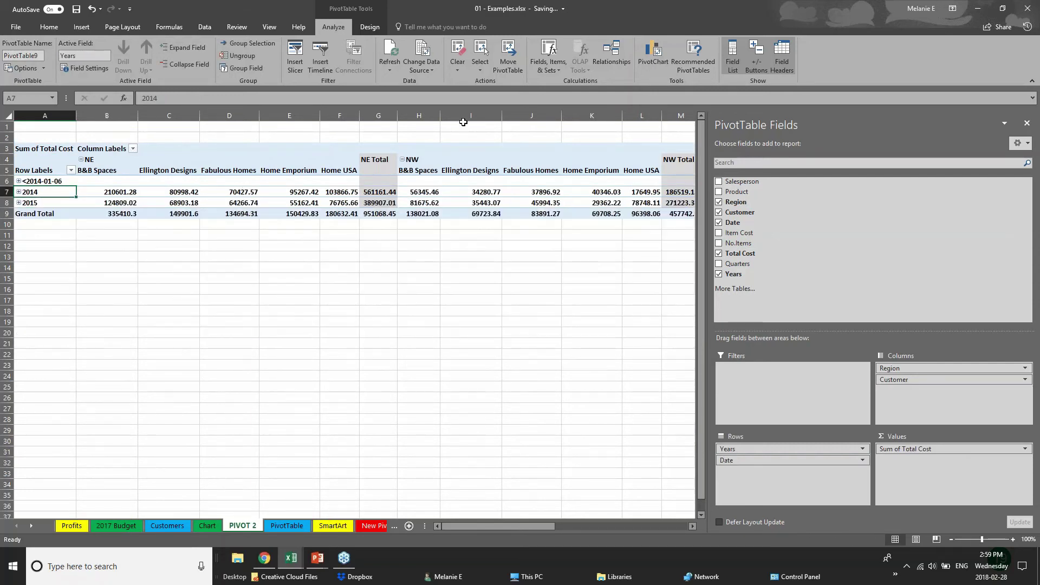
pyautogui.click(19, 202)
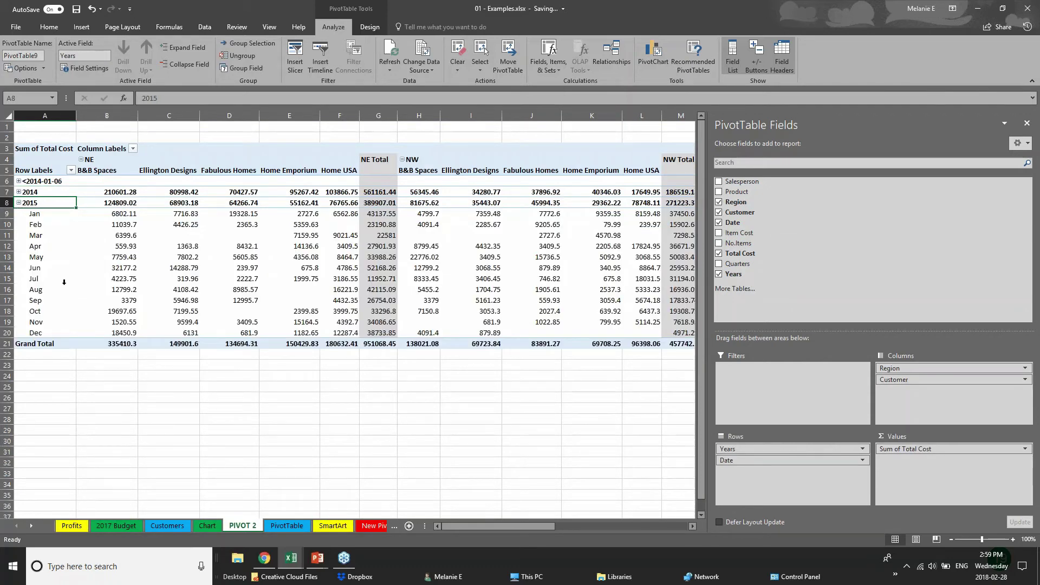
pyautogui.click(18, 203)
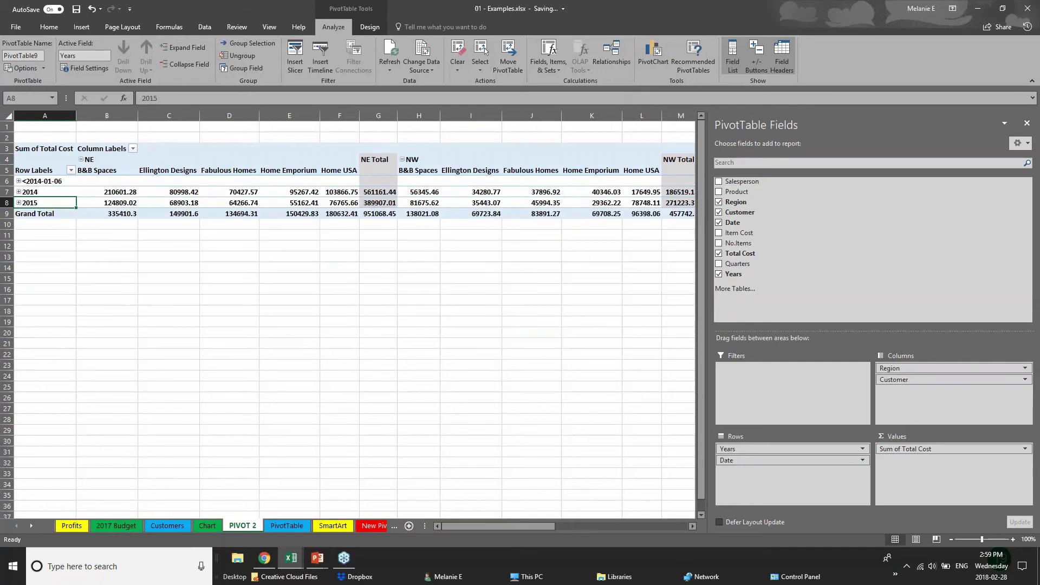
pyautogui.click(428, 265)
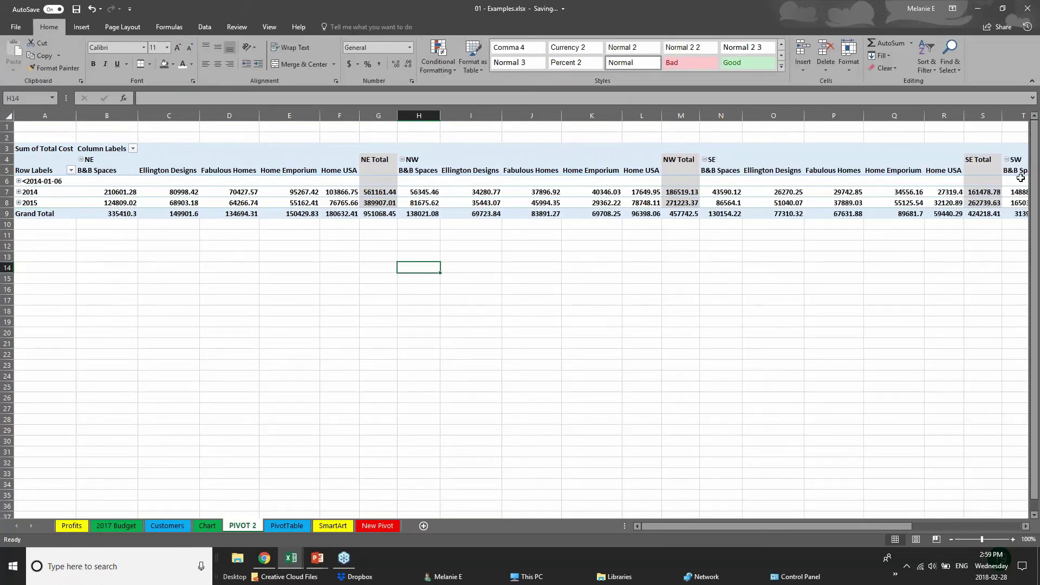
pyautogui.click(761, 183)
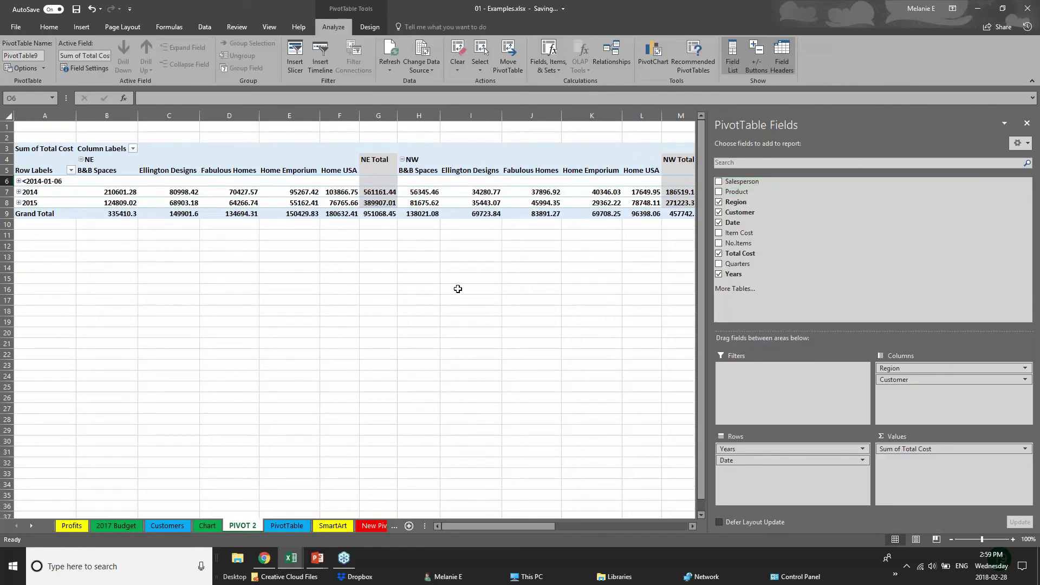
pyautogui.click(54, 262)
pyautogui.click(368, 203)
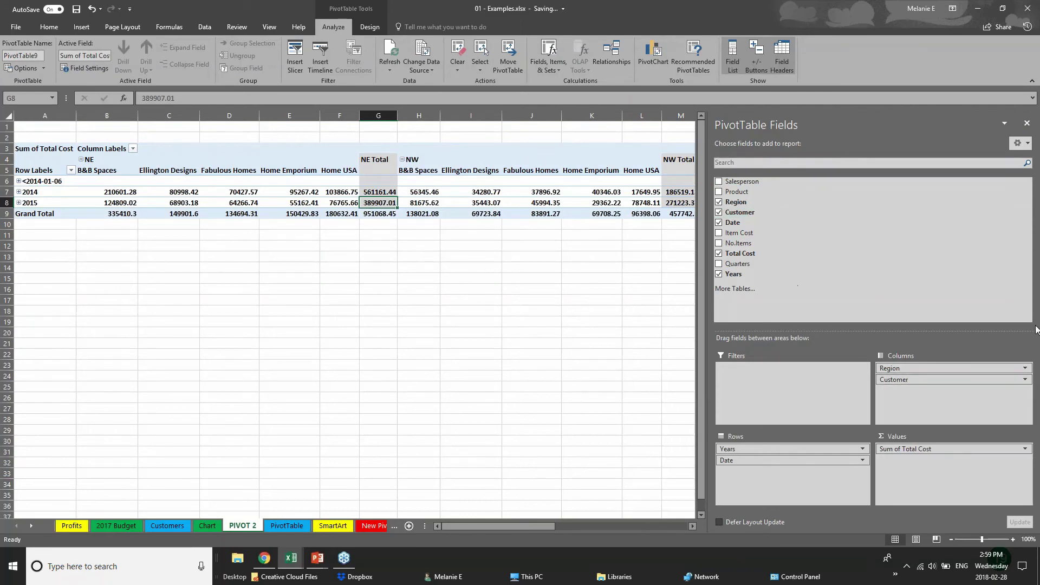
pyautogui.click(719, 211)
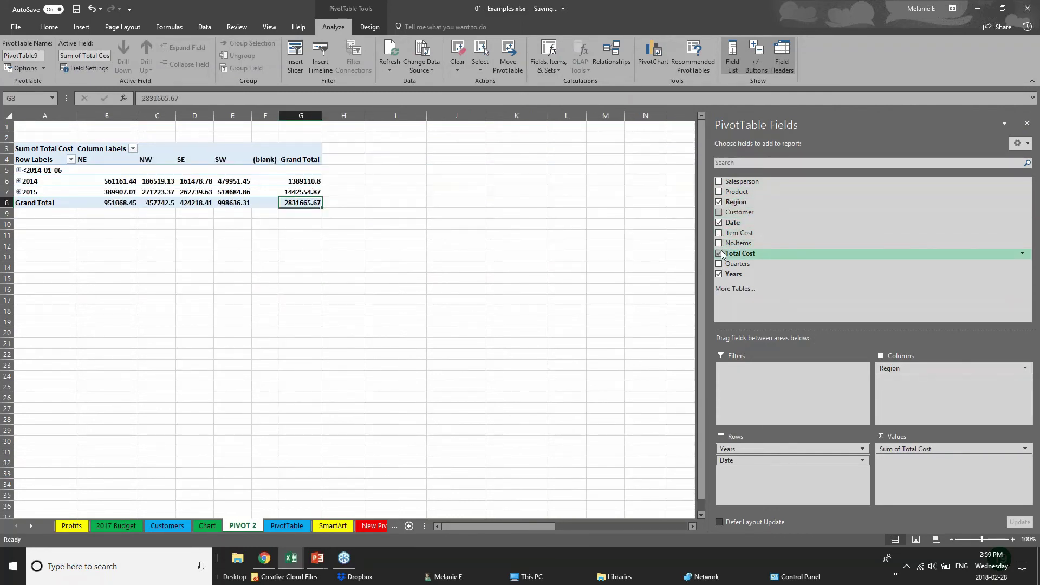
pyautogui.click(719, 223)
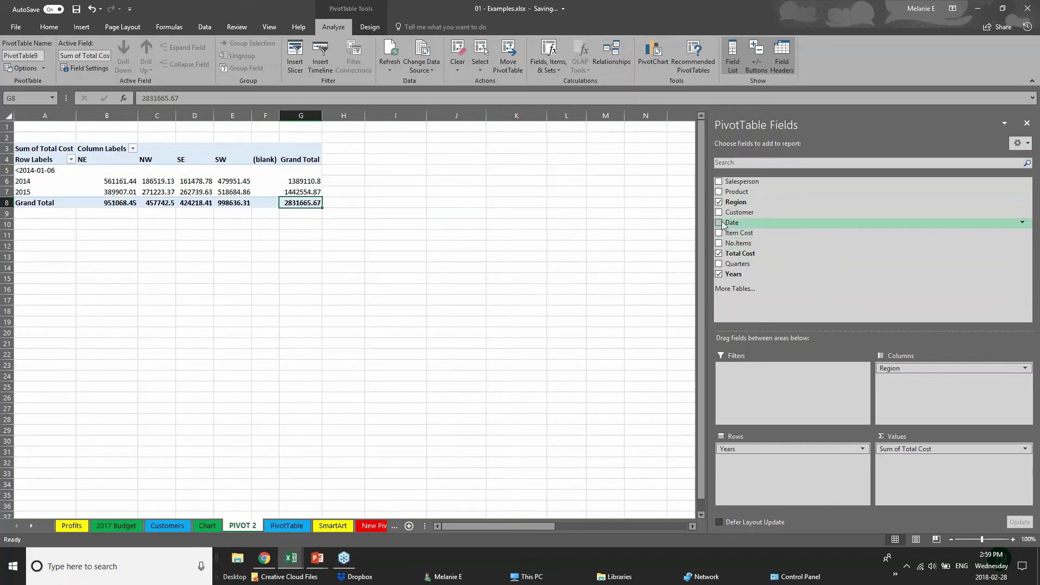
pyautogui.click(60, 234)
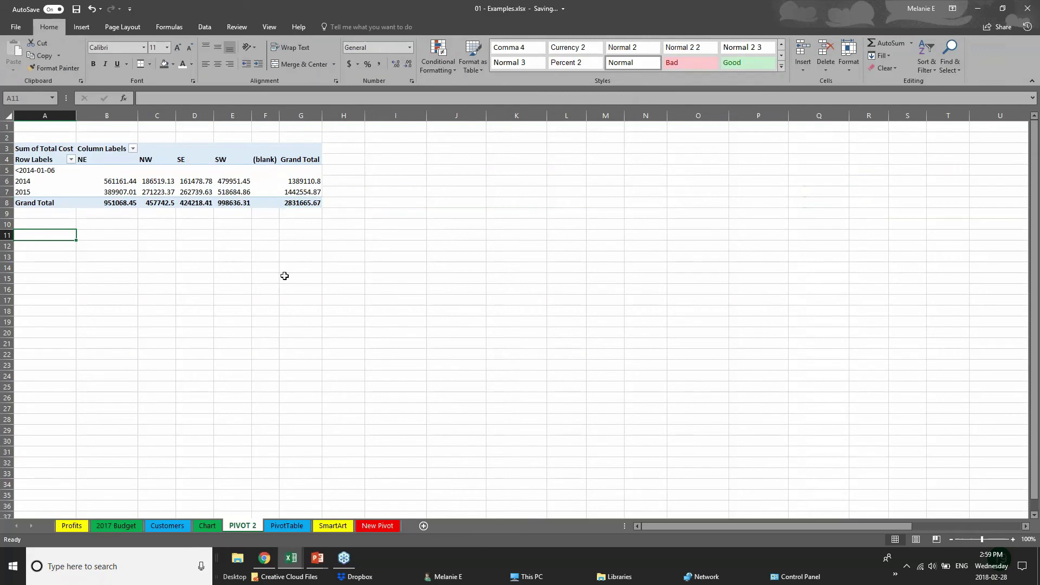
# - Select a cell inside the PIVOT 2 pivot to restore its field list and Analyze tools
pyautogui.click(163, 201)
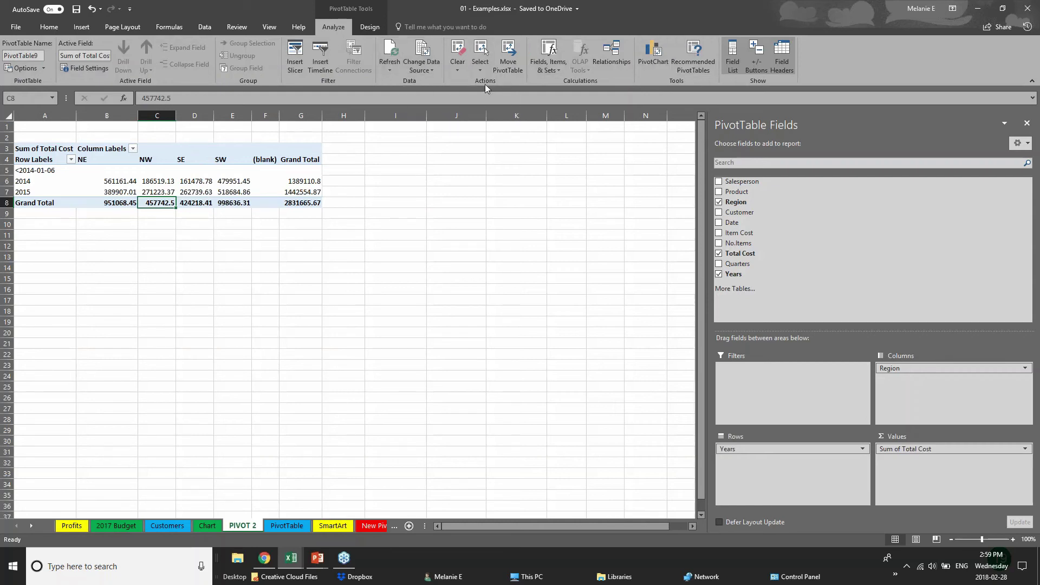
pyautogui.click(660, 64)
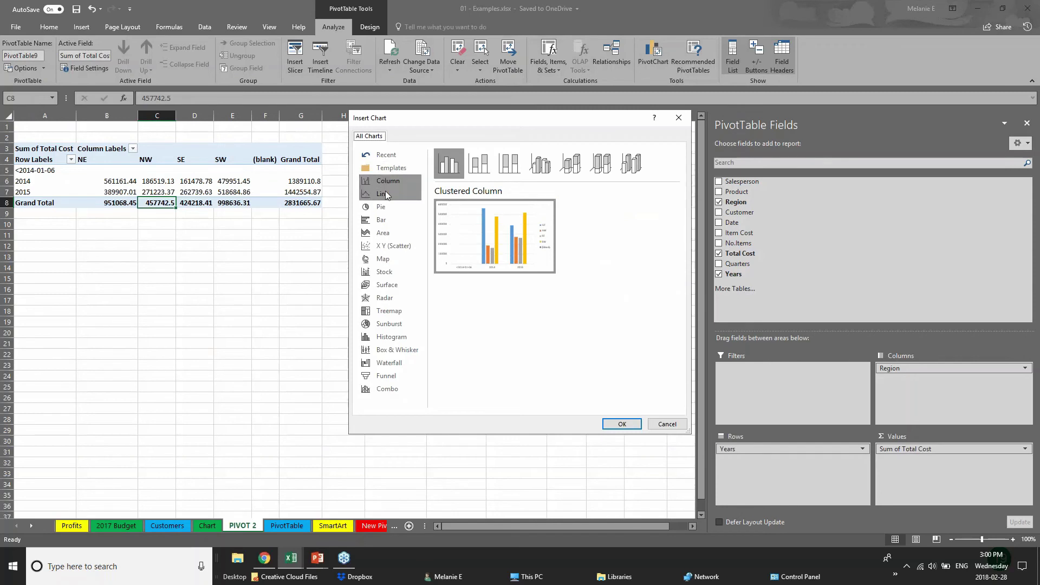
# - Insert a clustered-column PivotChart beside the pivot and add Product and Customer
pyautogui.click(622, 423)
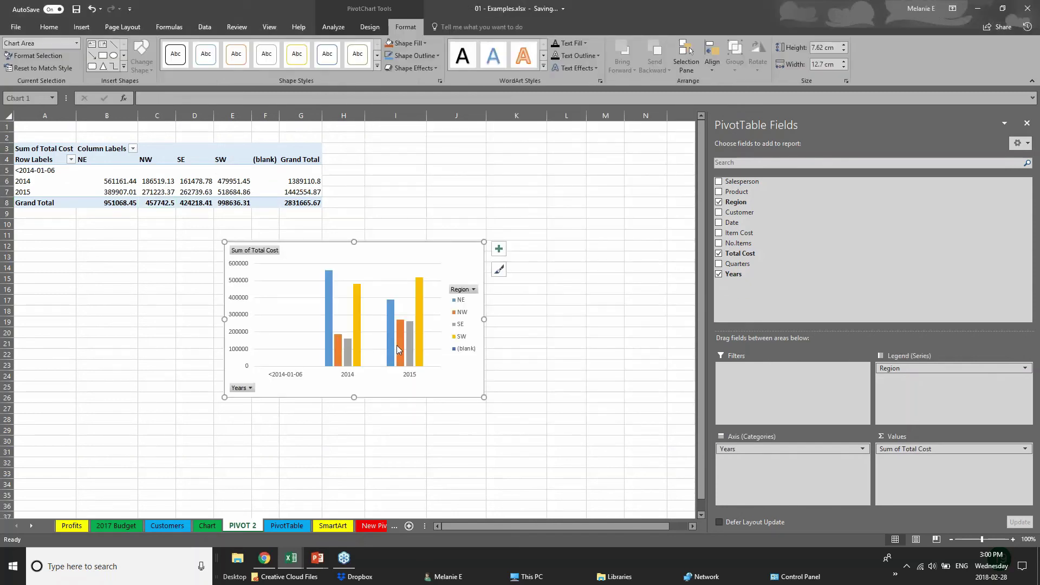
pyautogui.moveTo(449, 273); pyautogui.dragTo(609, 159)
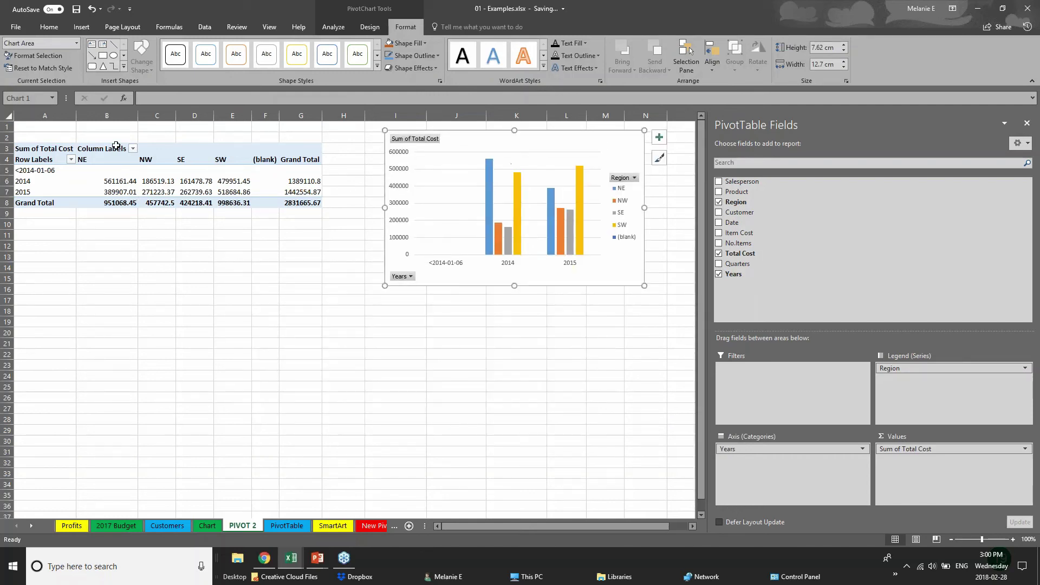
pyautogui.click(799, 449)
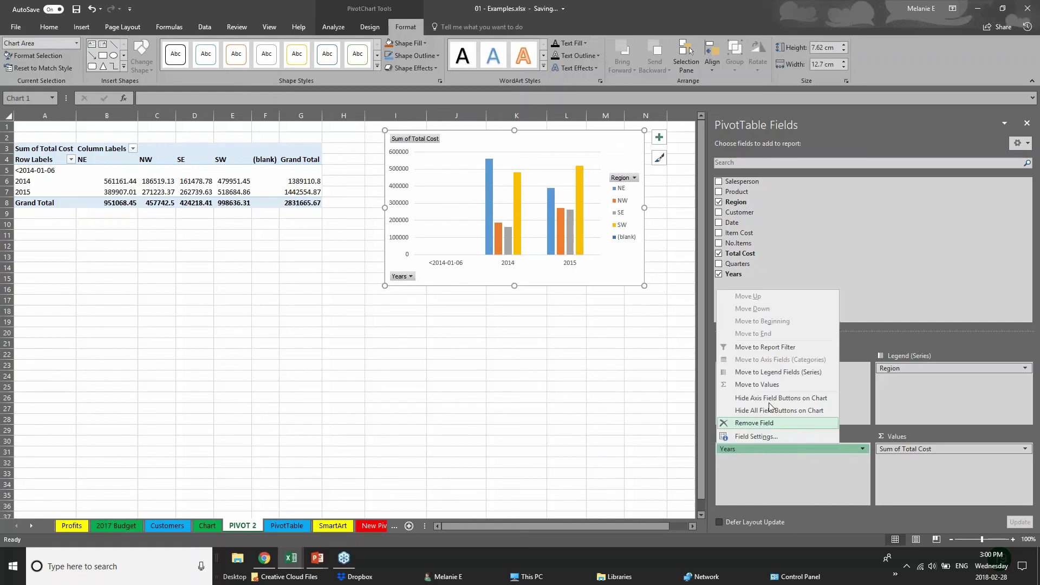
pyautogui.click(718, 191)
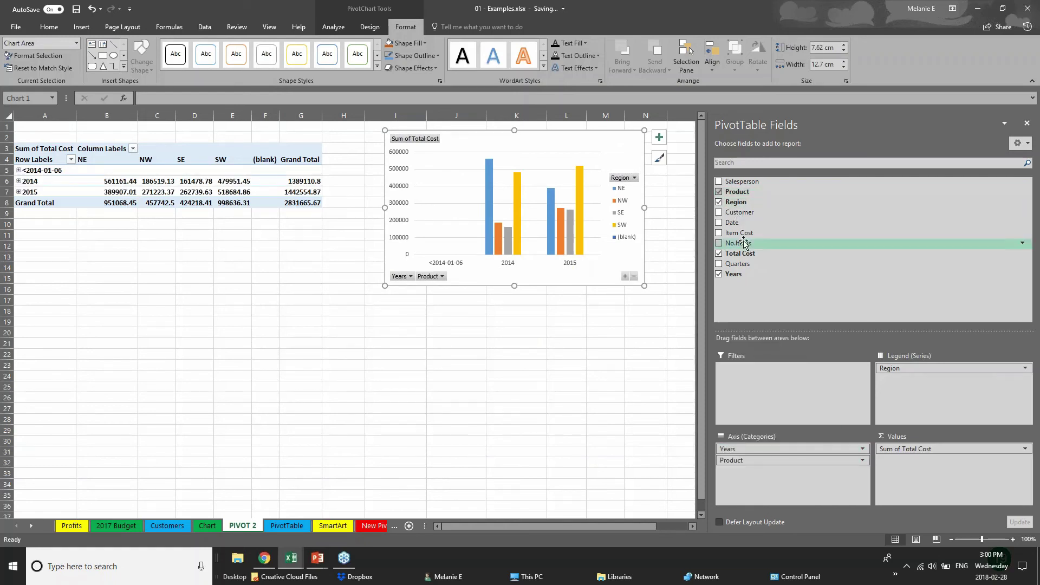
pyautogui.click(719, 212)
# - Move Customer to the legend, Region under Product, and the chart below the pivot
pyautogui.click(478, 277)
pyautogui.click(480, 278)
pyautogui.click(479, 277)
pyautogui.click(479, 277)
pyautogui.moveTo(790, 473); pyautogui.dragTo(922, 385)
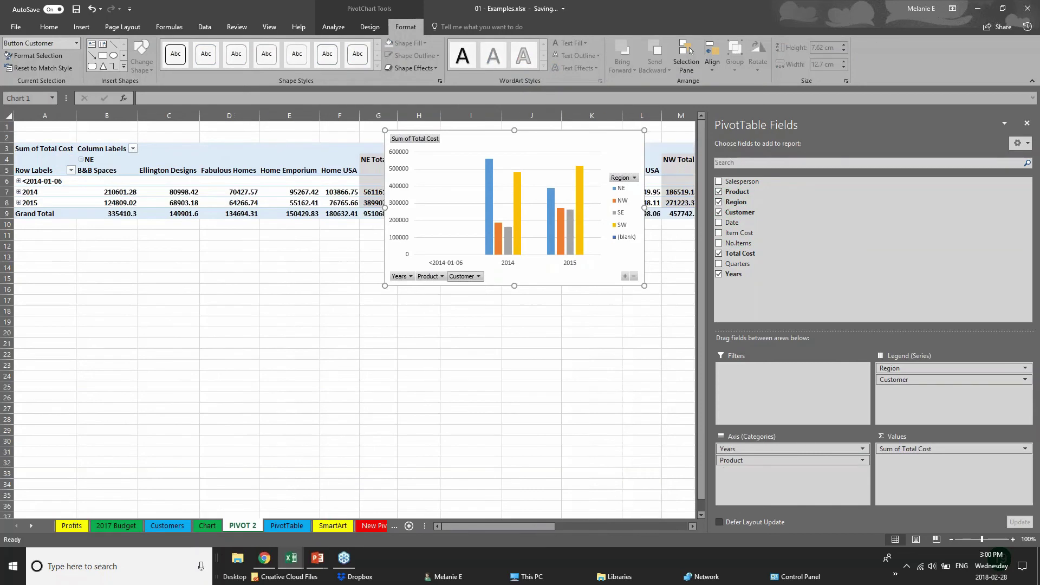
pyautogui.moveTo(653, 145); pyautogui.dragTo(500, 324)
pyautogui.moveTo(899, 368)
pyautogui.mouseDown()
pyautogui.moveTo(784, 498)
pyautogui.moveTo(784, 477)
pyautogui.moveTo(823, 423)
pyautogui.moveTo(907, 381)
pyautogui.mouseUp()
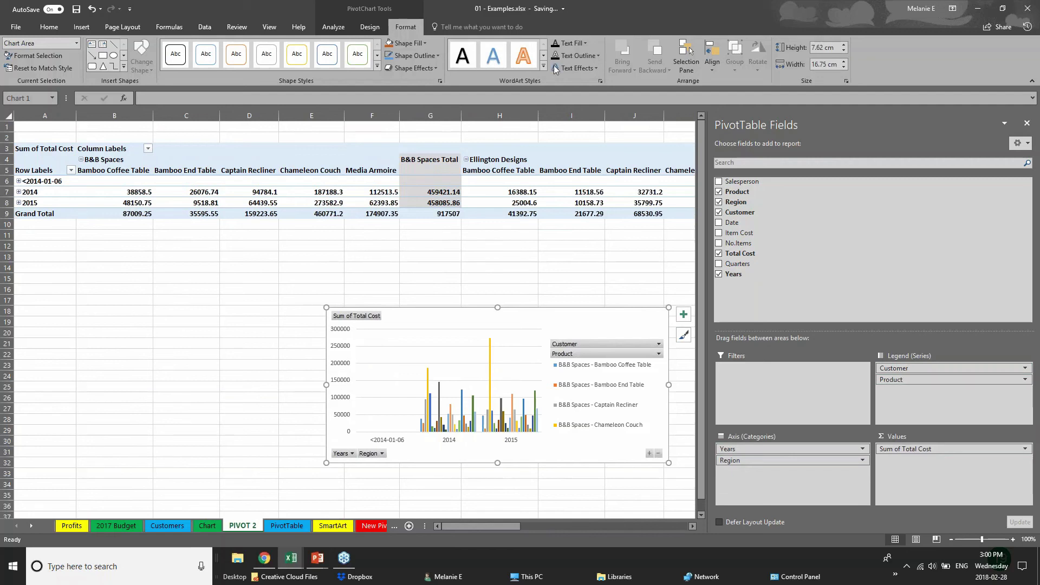
# - Deselect the chart, return to the PowerPoint slide show and advance to the Thank you slide
pyautogui.click(81, 27)
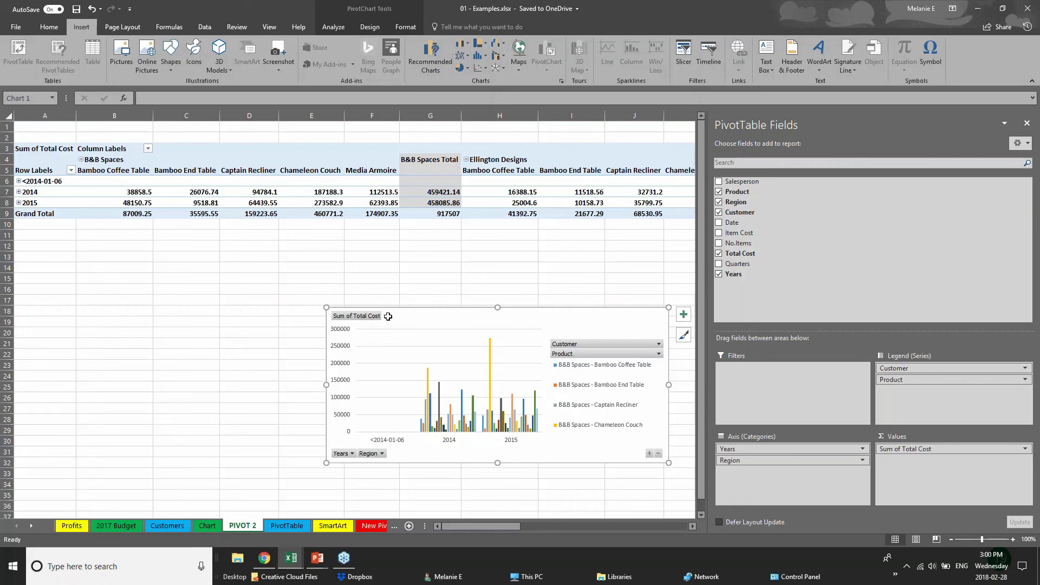
pyautogui.click(299, 325)
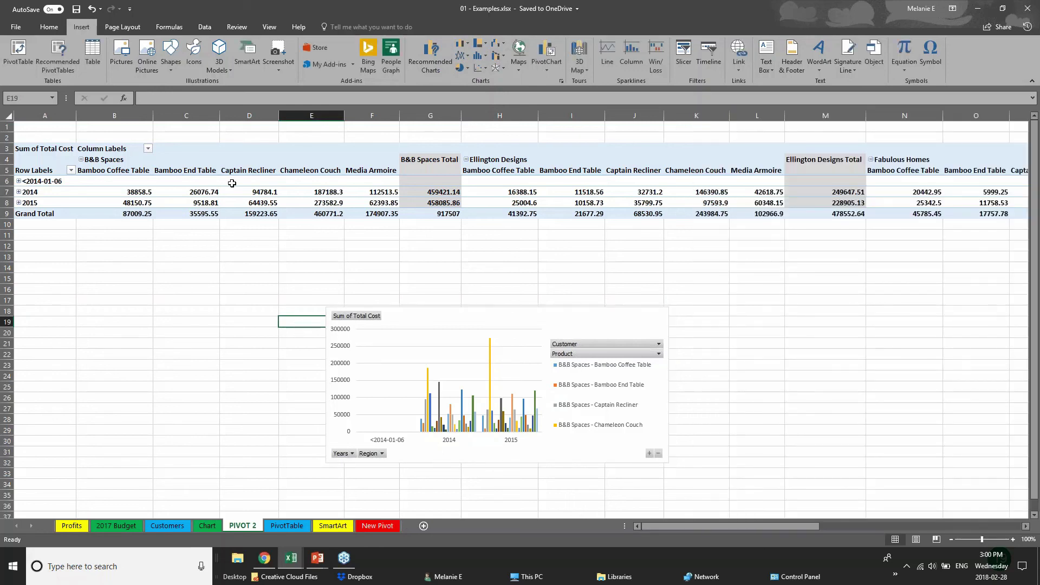
pyautogui.click(318, 564)
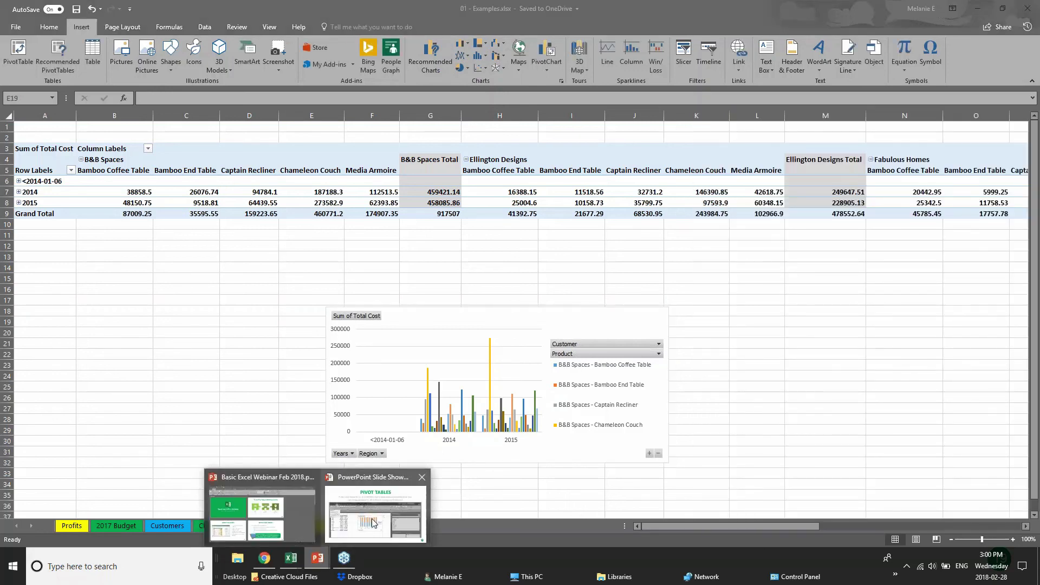
pyautogui.click(373, 523)
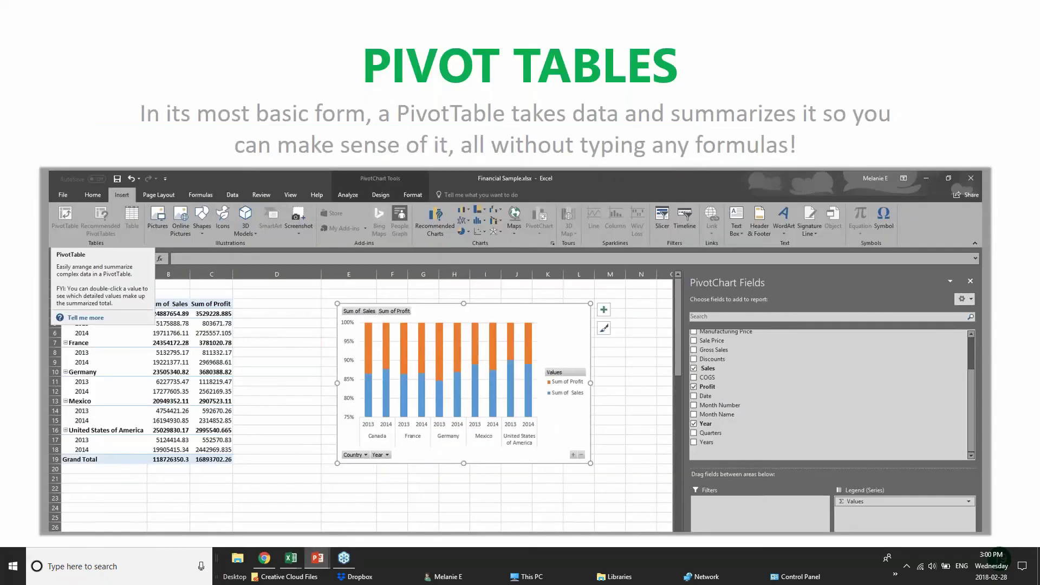
pyautogui.press('Right')
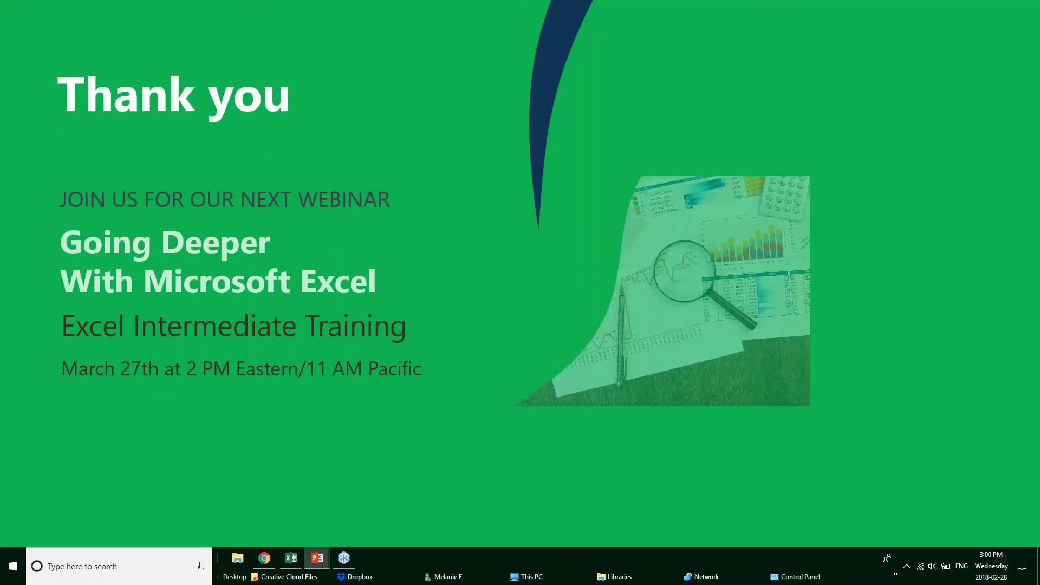